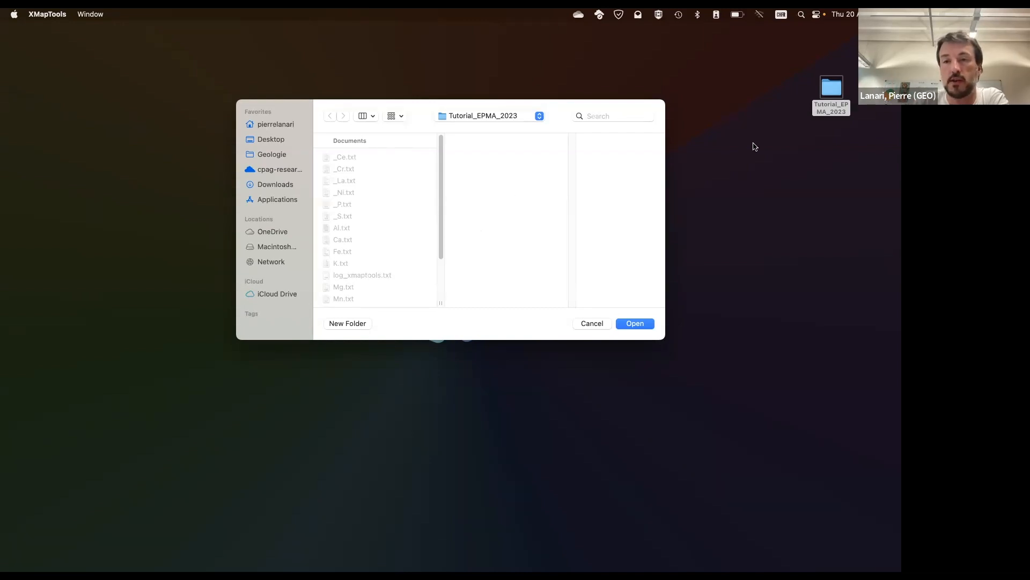
# Set the Tutorial_EPMA_2023 folder on the Desktop as the XMapTools working directory
pyautogui.click(502, 115)
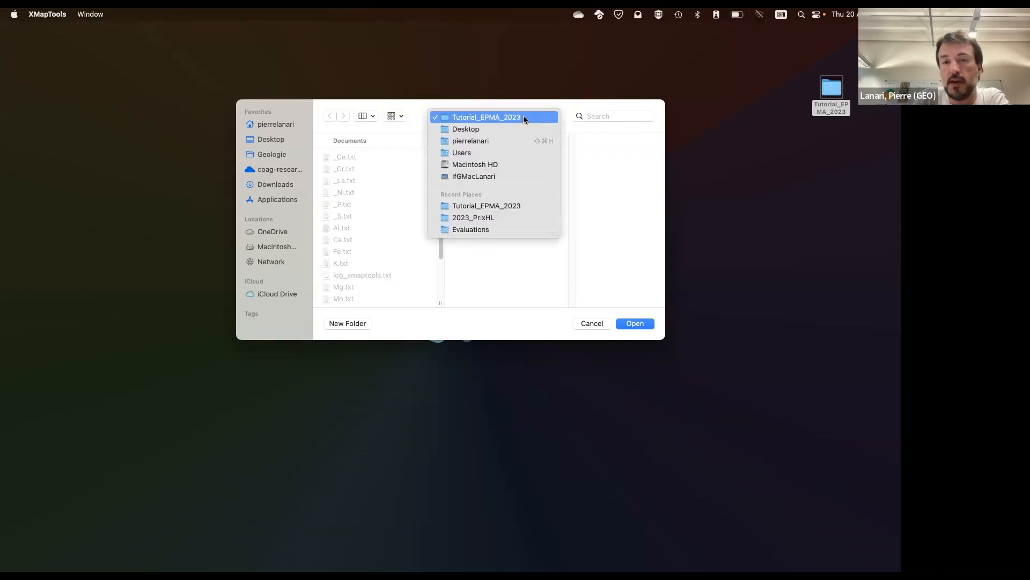
pyautogui.click(684, 85)
pyautogui.click(837, 94)
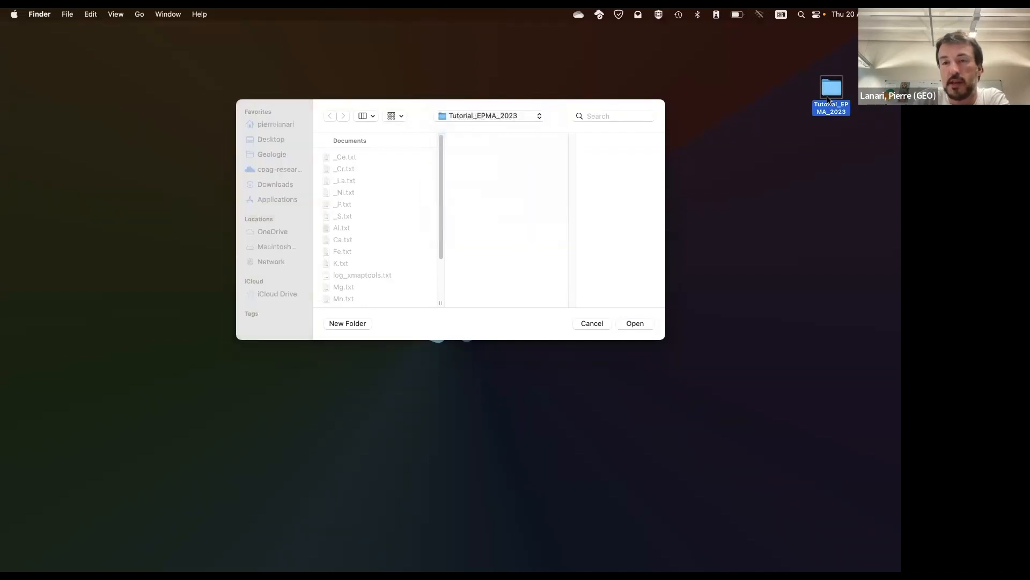
pyautogui.moveTo(837, 94); pyautogui.dragTo(536, 213)
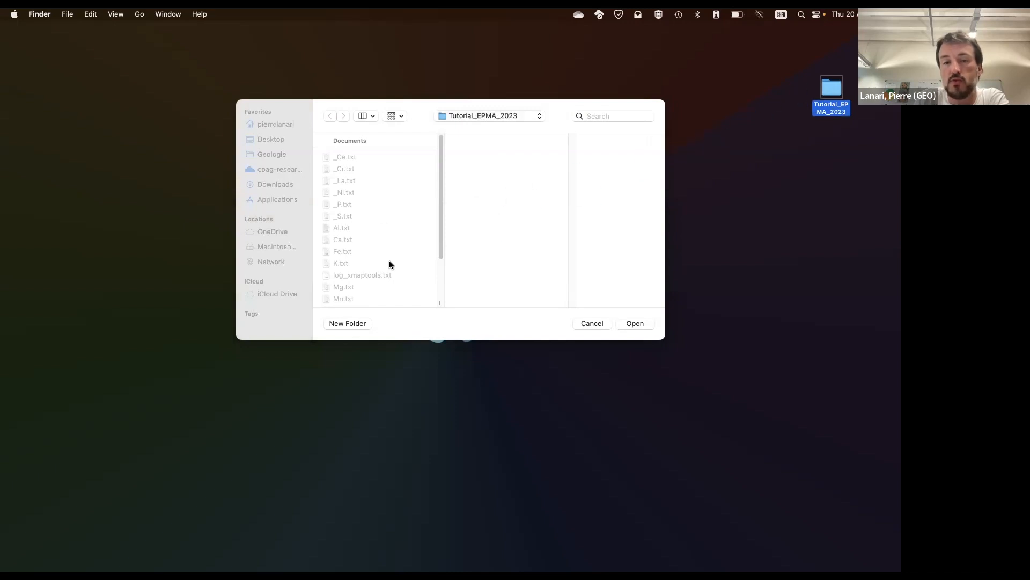
pyautogui.click(517, 318)
pyautogui.click(636, 324)
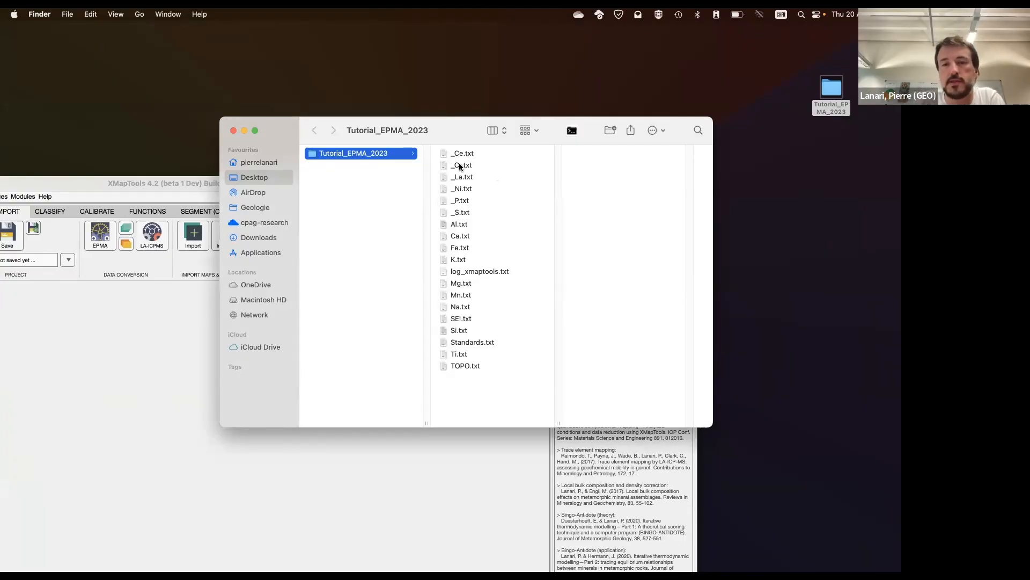
# Preview the map files _Ce.txt, Si.txt and Ti.txt of the Tutorial_EPMA_2023 folder in Finder
pyautogui.click(463, 153)
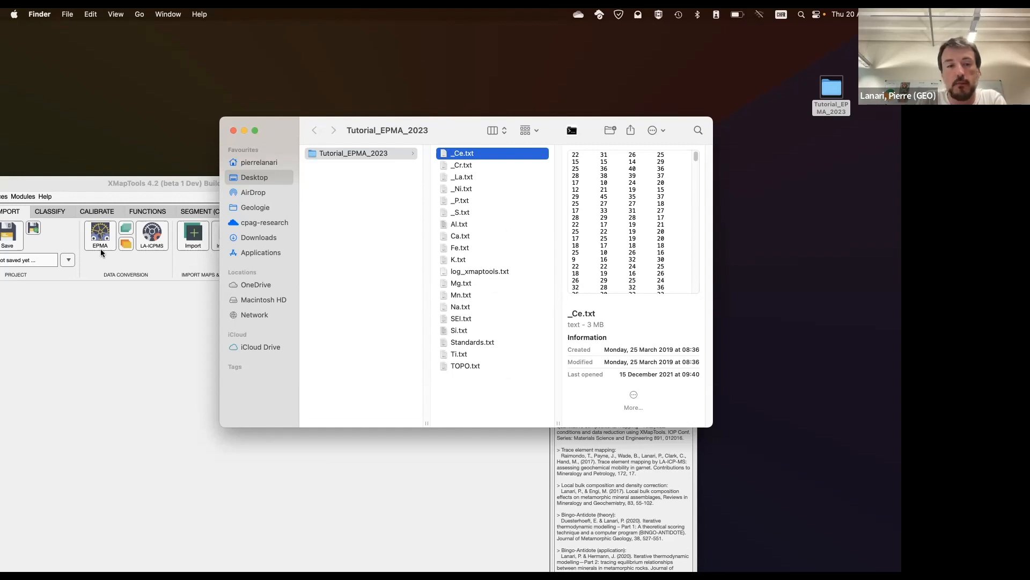
pyautogui.moveTo(130, 184); pyautogui.dragTo(257, 127)
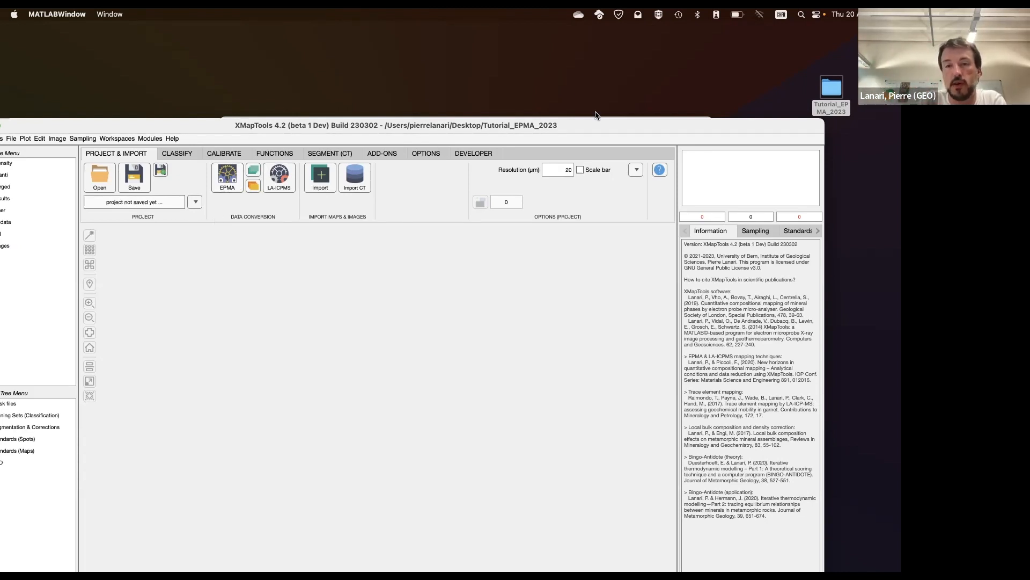
pyautogui.moveTo(620, 126); pyautogui.dragTo(602, 179)
pyautogui.click(552, 120)
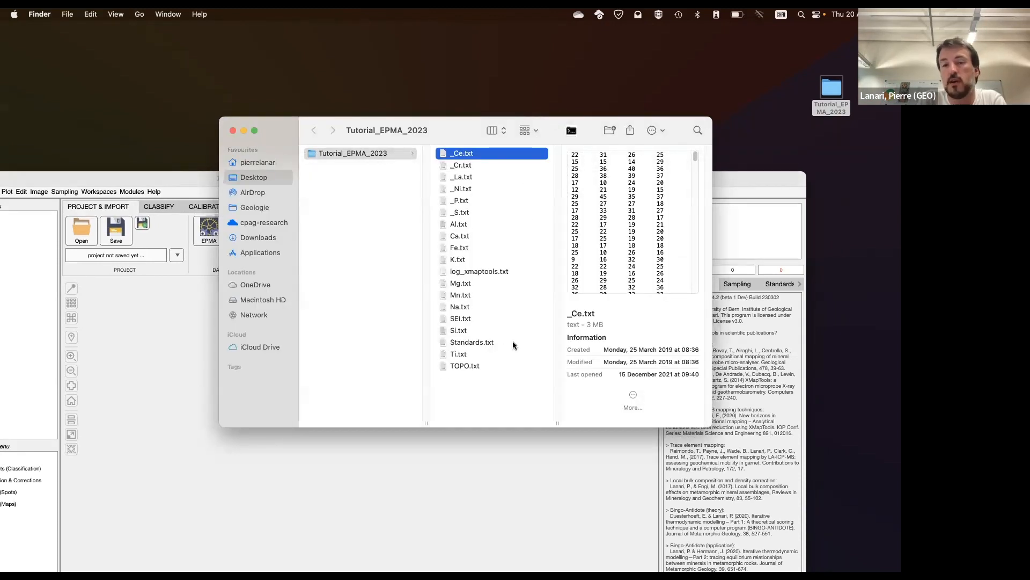
pyautogui.click(459, 331)
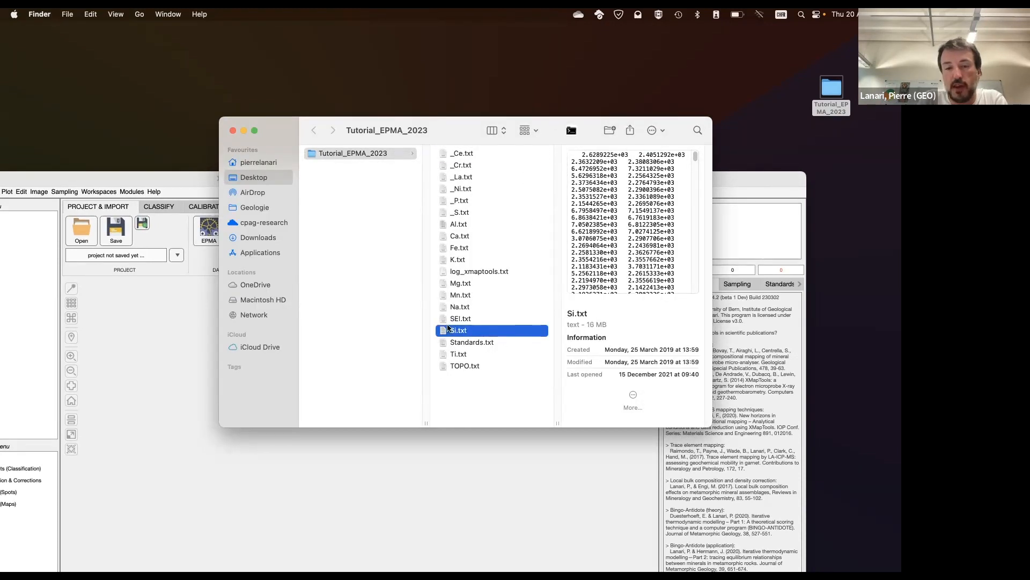
pyautogui.click(459, 354)
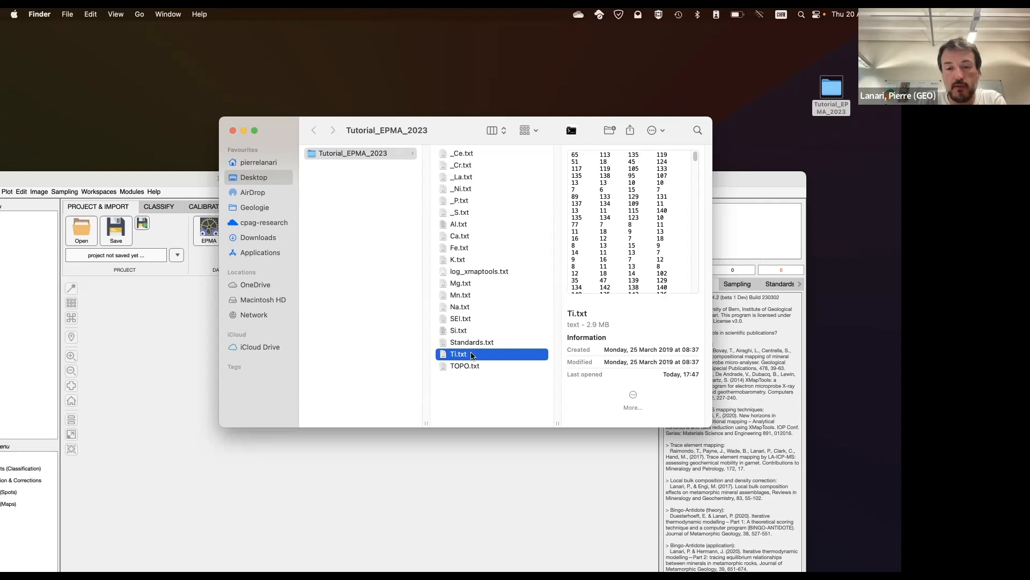
# Open Ti.txt in BBEdit, examine the rows and columns of its intensity matrix, and close the file
pyautogui.doubleClick(484, 354)
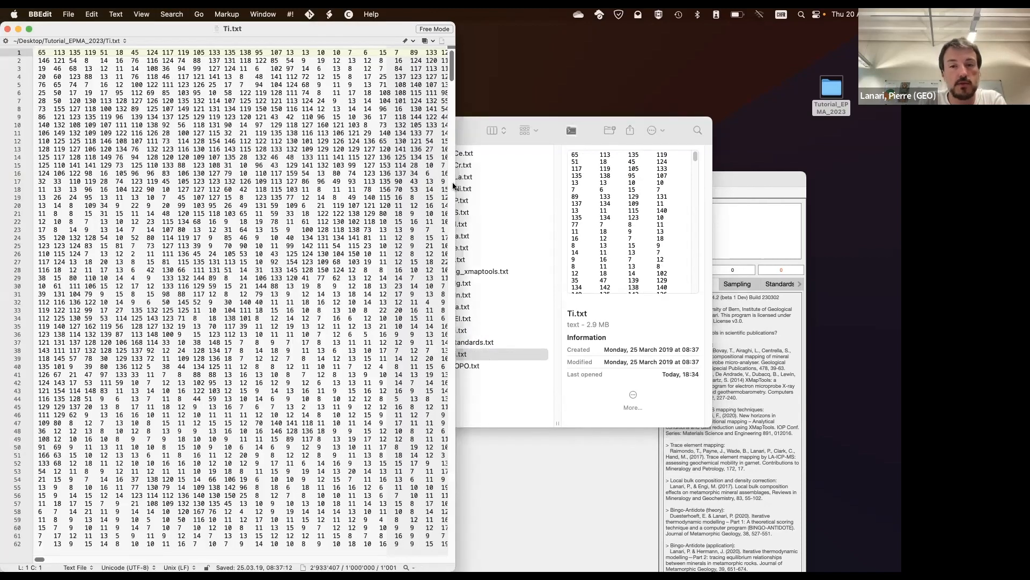
pyautogui.moveTo(455, 195); pyautogui.dragTo(895, 278)
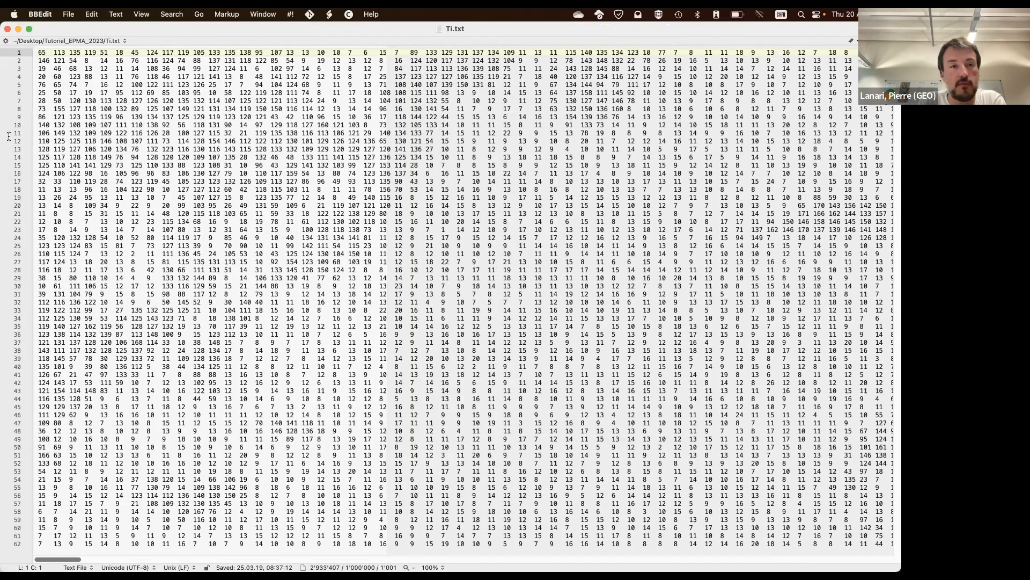
pyautogui.hscroll(5, 267, 254)
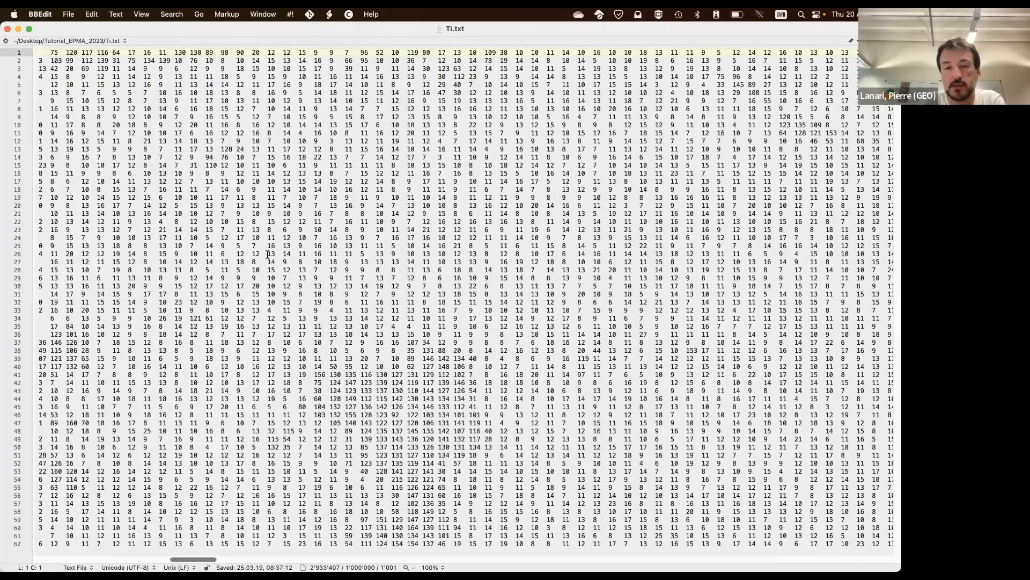
pyautogui.hscroll(-5, 268, 254)
pyautogui.scroll(-1, 267, 254)
pyautogui.scroll(-5, 267, 254)
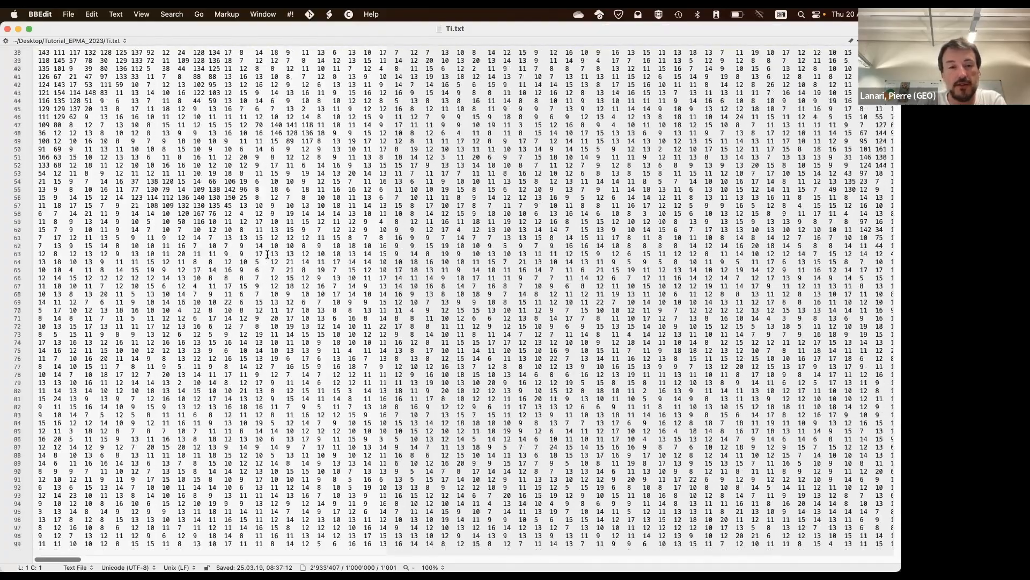
pyautogui.scroll(-15, 267, 254)
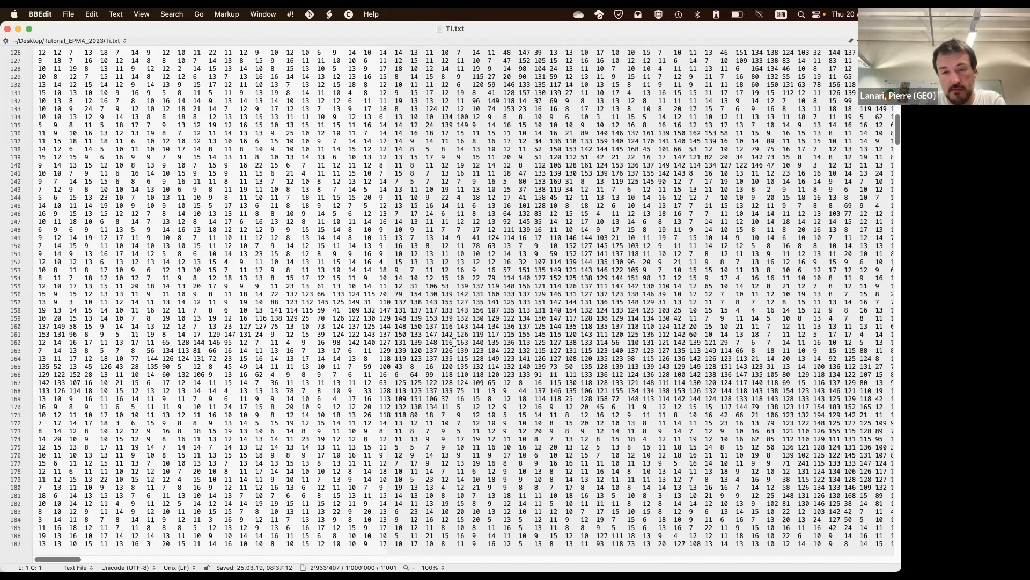
pyautogui.hscroll(4, 455, 342)
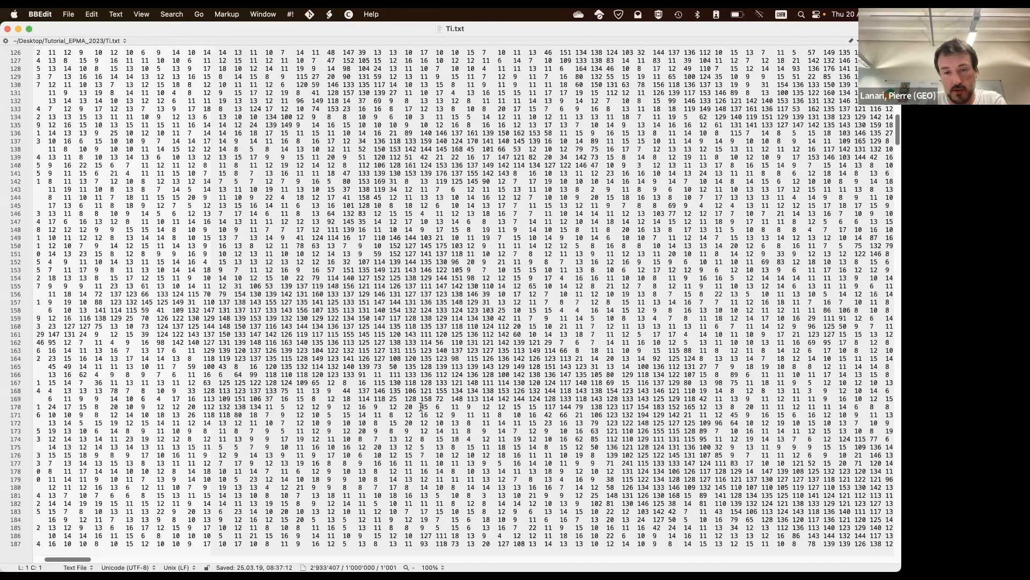
pyautogui.hscroll(5, 435, 411)
pyautogui.press('Home')
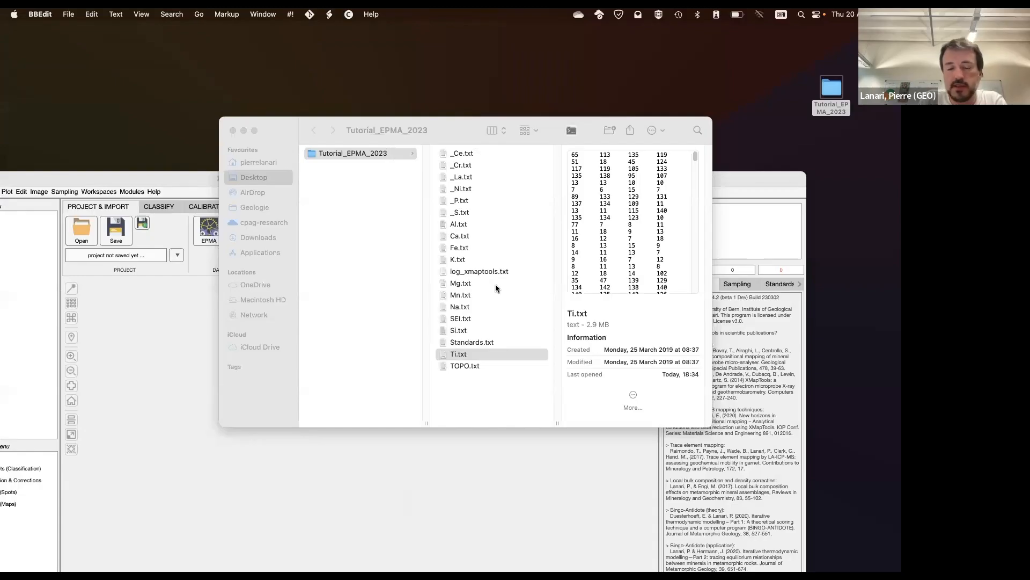
# Open Standards.txt from the Tutorial_EPMA_2023 folder in BBEdit
pyautogui.click(492, 343)
pyautogui.click(493, 344)
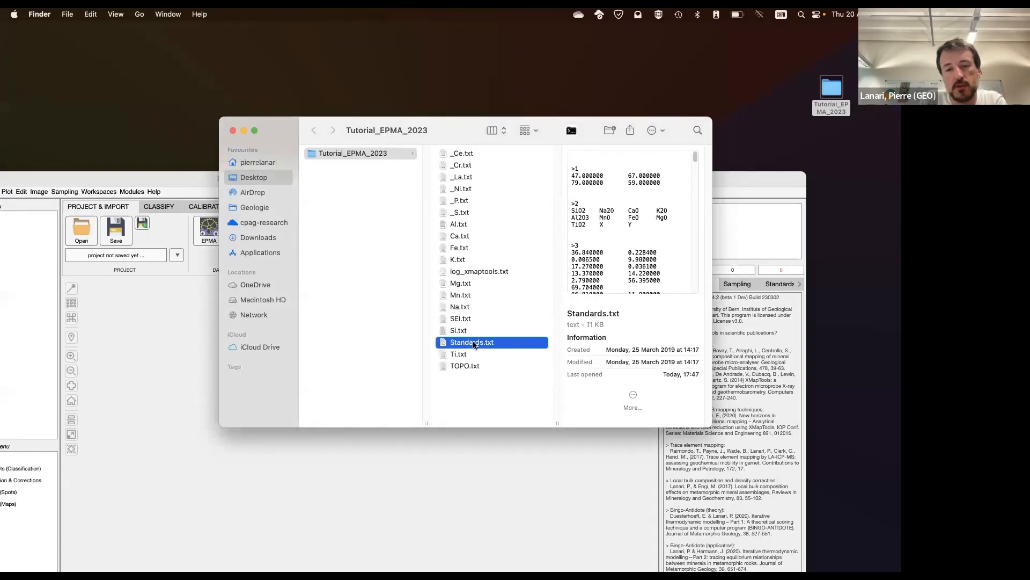
pyautogui.doubleClick(509, 339)
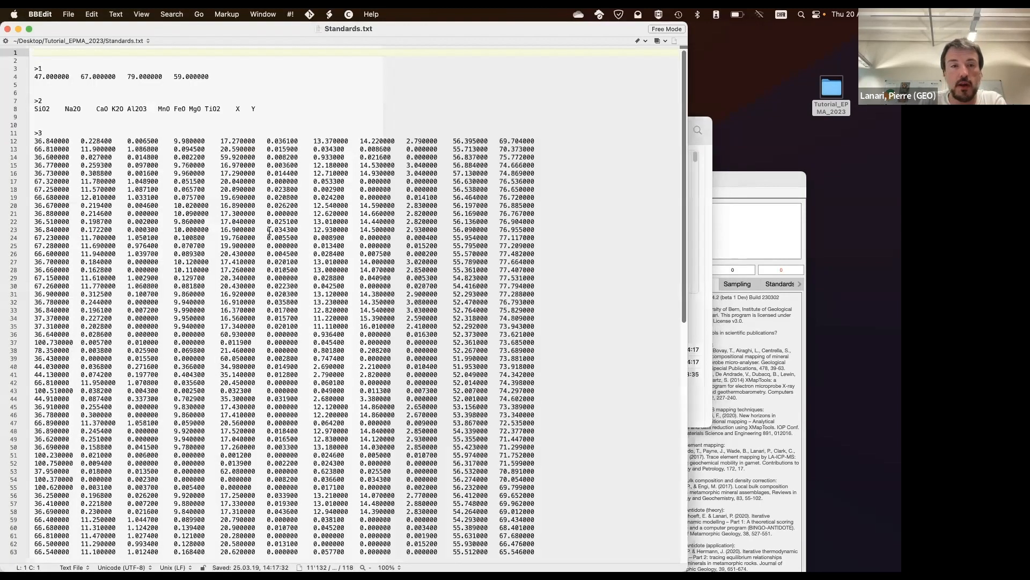
pyautogui.moveTo(615, 22); pyautogui.dragTo(615, 85)
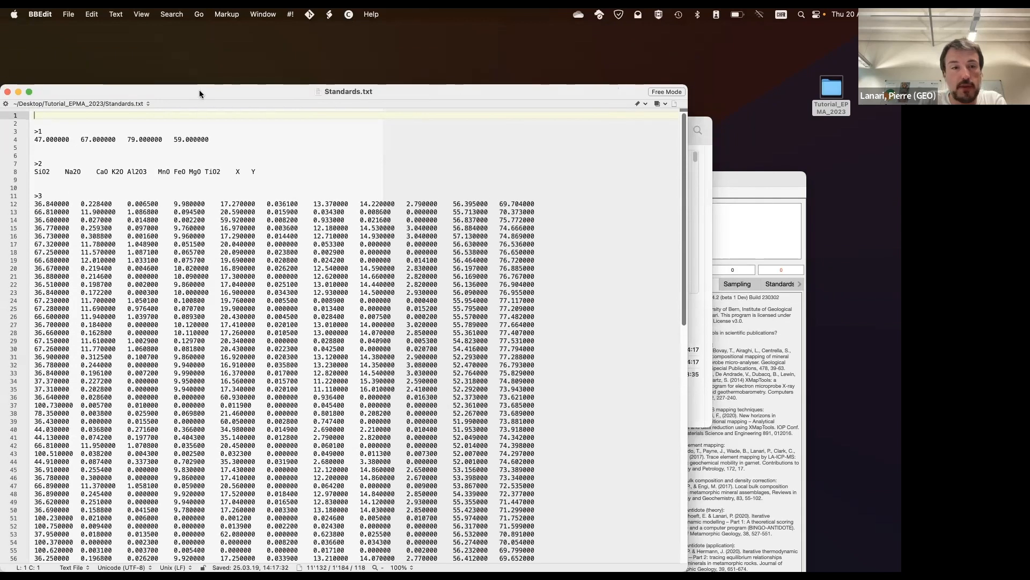
# Examine the map coordinates under >1, the oxide order under >2 and the analyses under >3 in Standards.txt, then close the file
pyautogui.moveTo(33, 139); pyautogui.dragTo(245, 145)
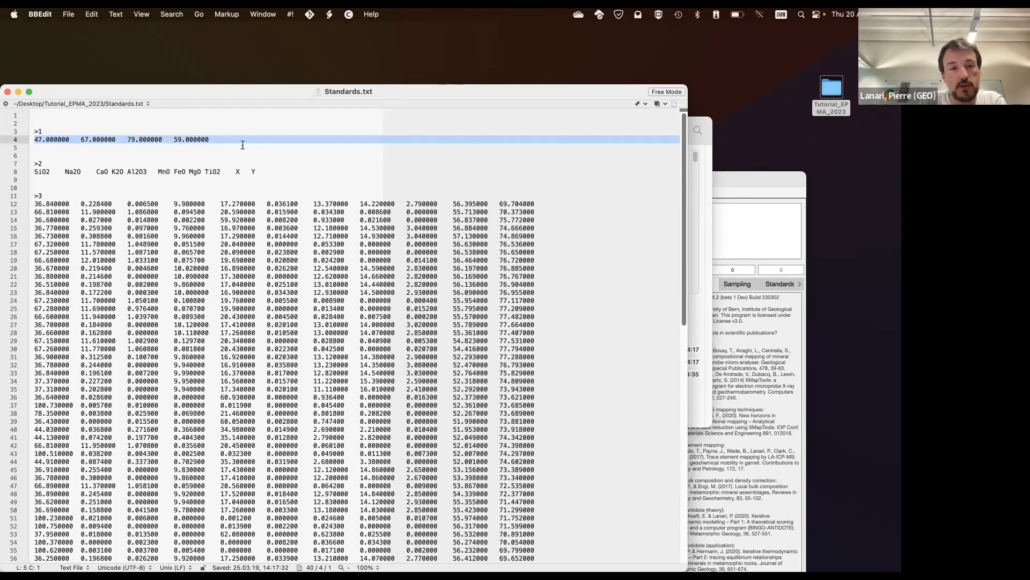
pyautogui.moveTo(35, 171); pyautogui.dragTo(255, 172)
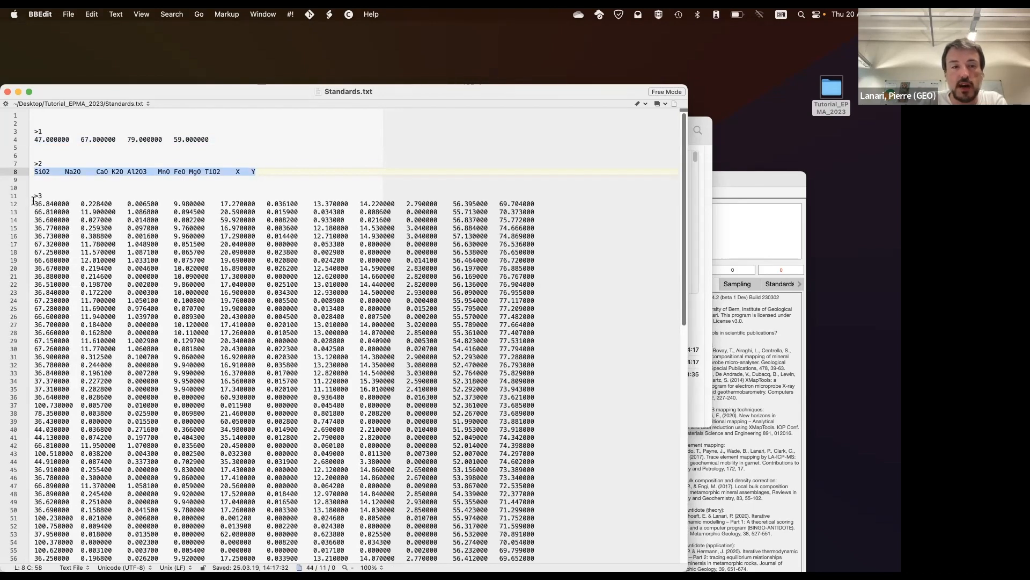
pyautogui.moveTo(33, 200); pyautogui.dragTo(25, 435)
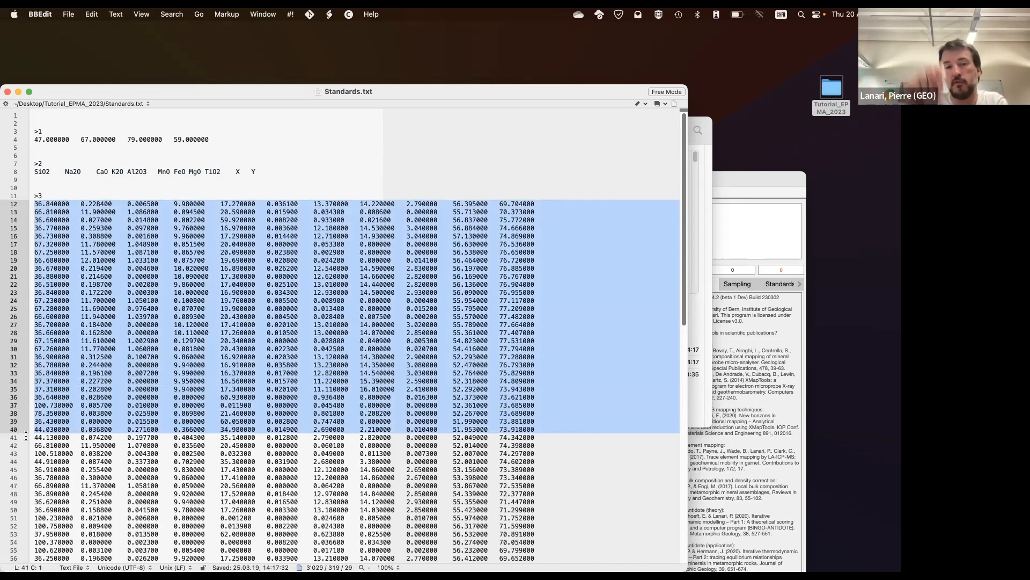
pyautogui.scroll(-15, 125, 422)
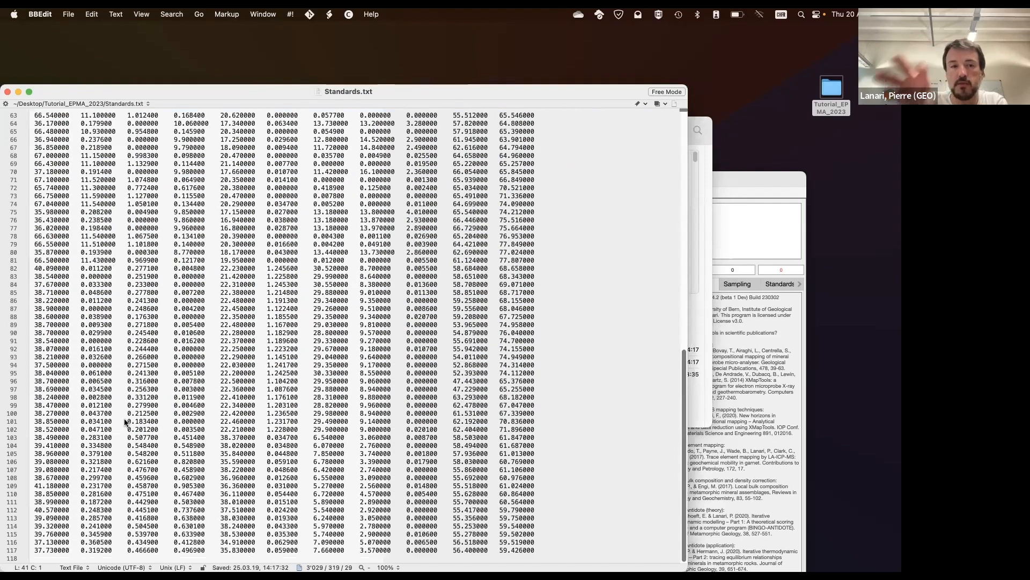
pyautogui.scroll(15, 124, 422)
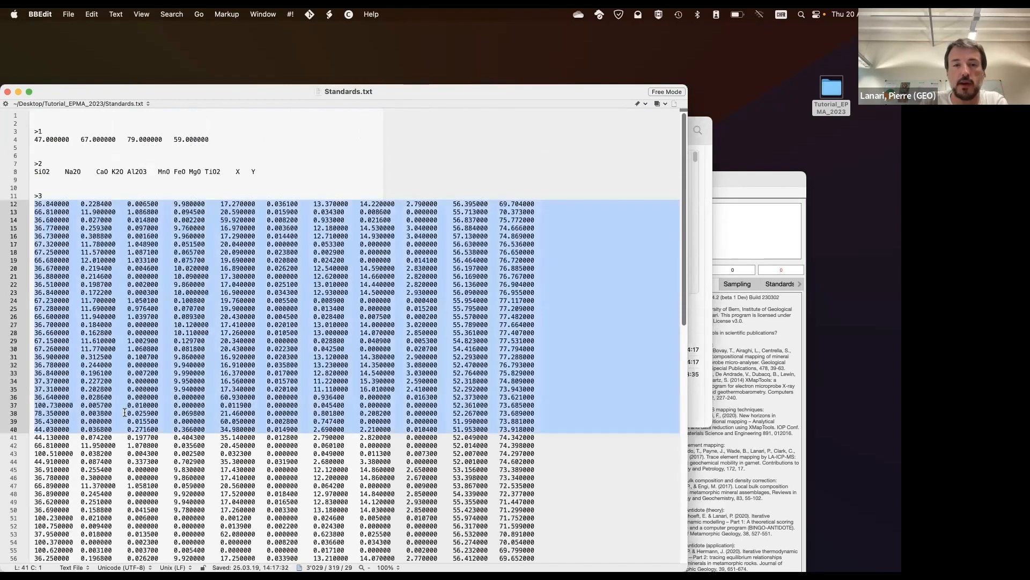
pyautogui.click(129, 272)
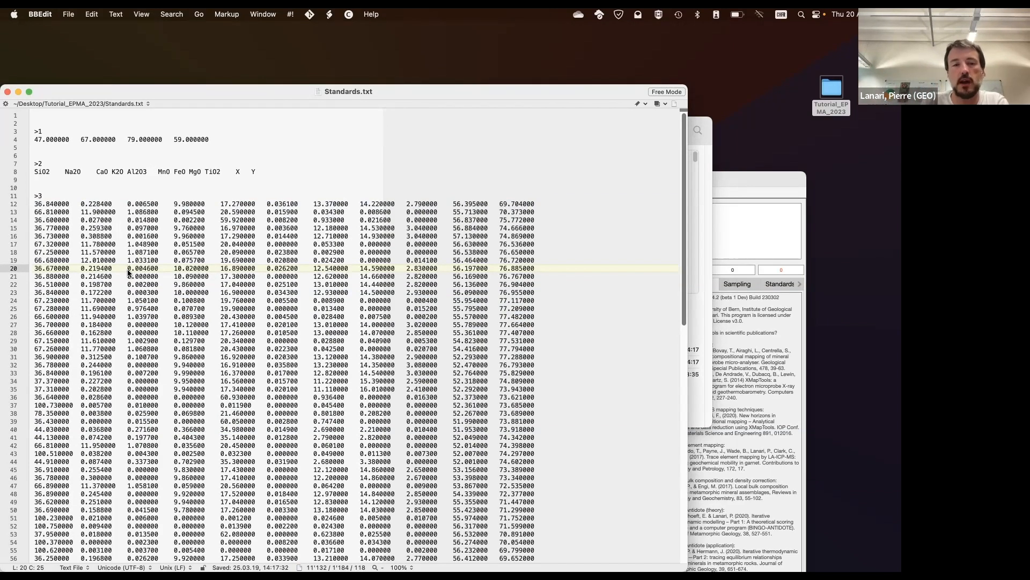
pyautogui.click(7, 92)
# Back in XMapTools, load all files from _Ce.txt to TOPO.txt into the Import Tool for maps and images
pyautogui.moveTo(176, 179); pyautogui.dragTo(248, 59)
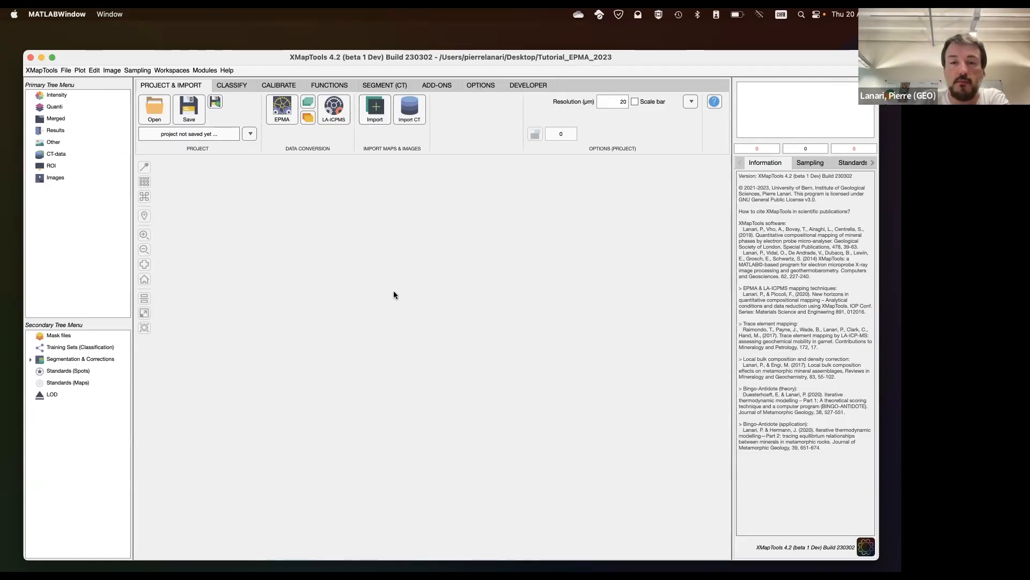
pyautogui.click(378, 112)
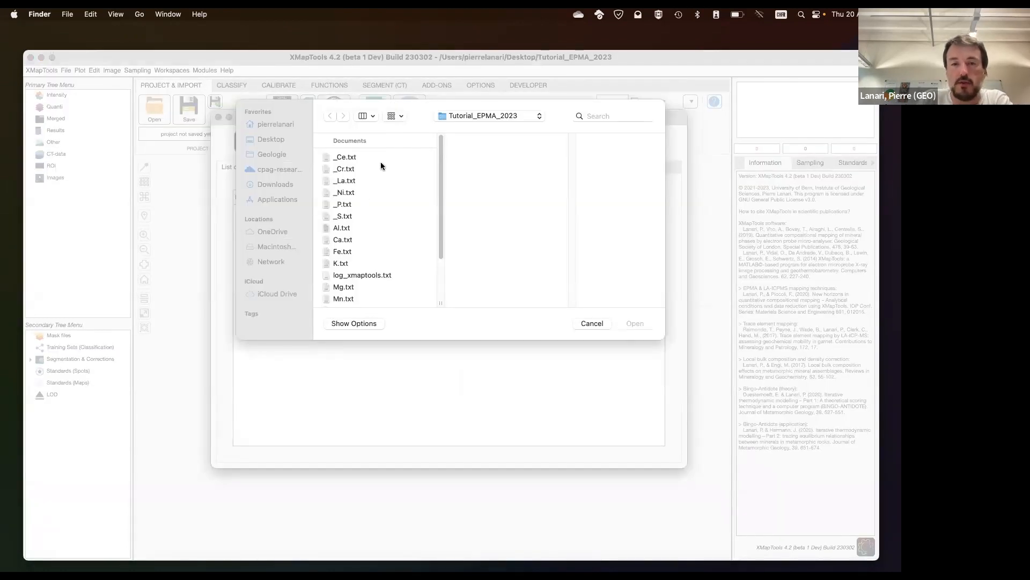
pyautogui.click(346, 156)
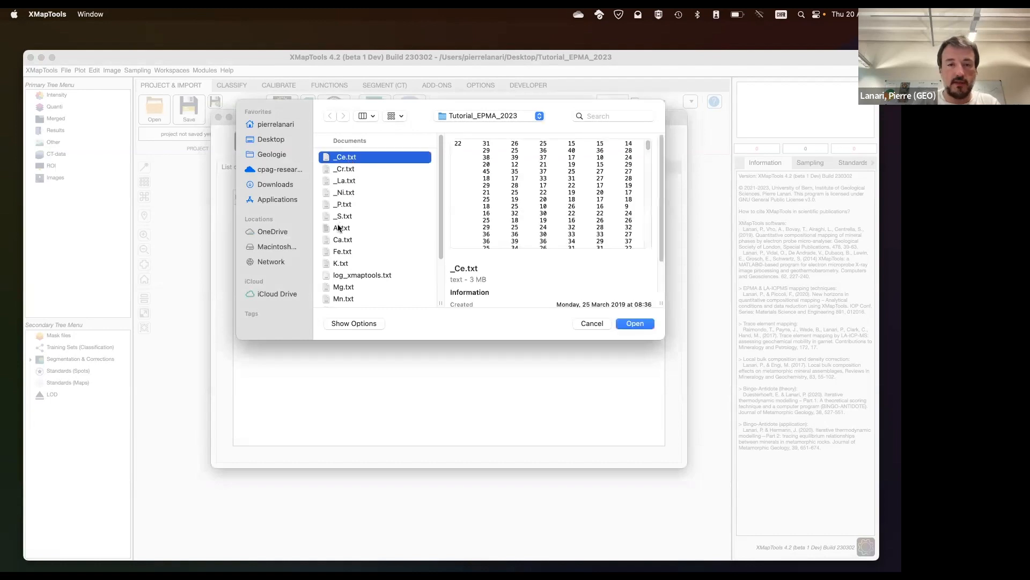
pyautogui.scroll(-3, 338, 227)
pyautogui.keyDown('shift'); pyautogui.click(349, 297); pyautogui.keyUp('shift')
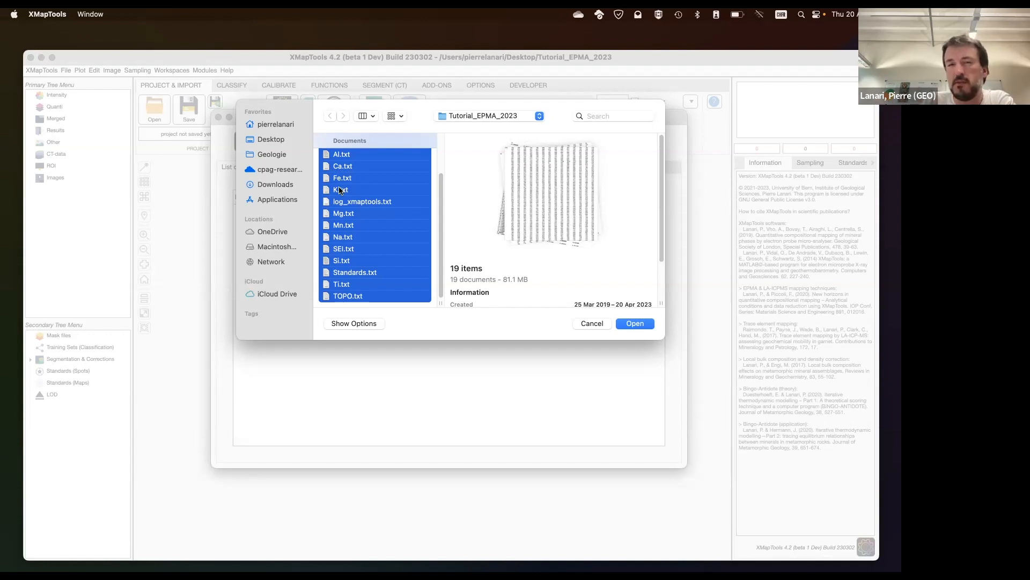
pyautogui.scroll(5, 340, 198)
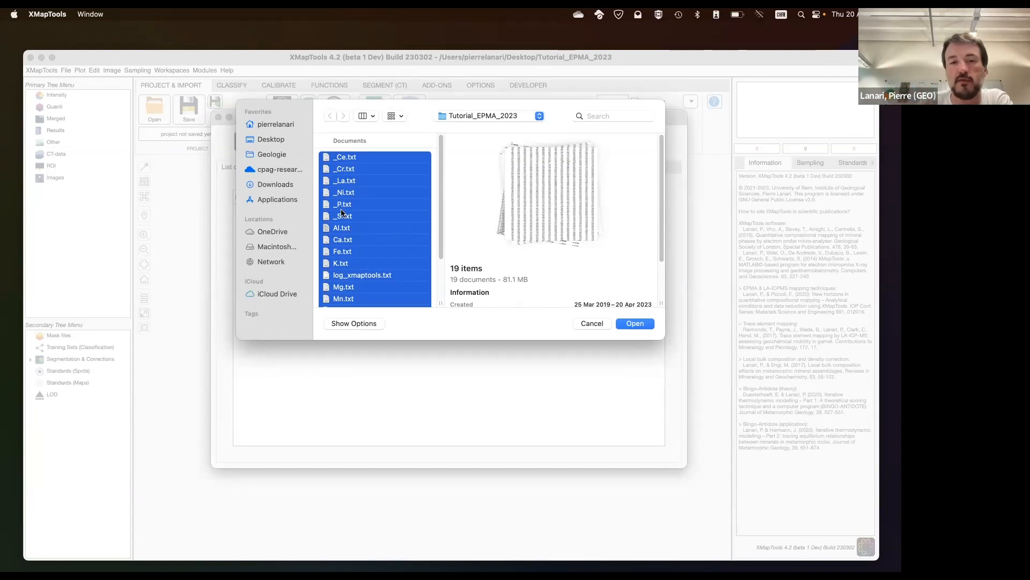
pyautogui.scroll(-3, 406, 256)
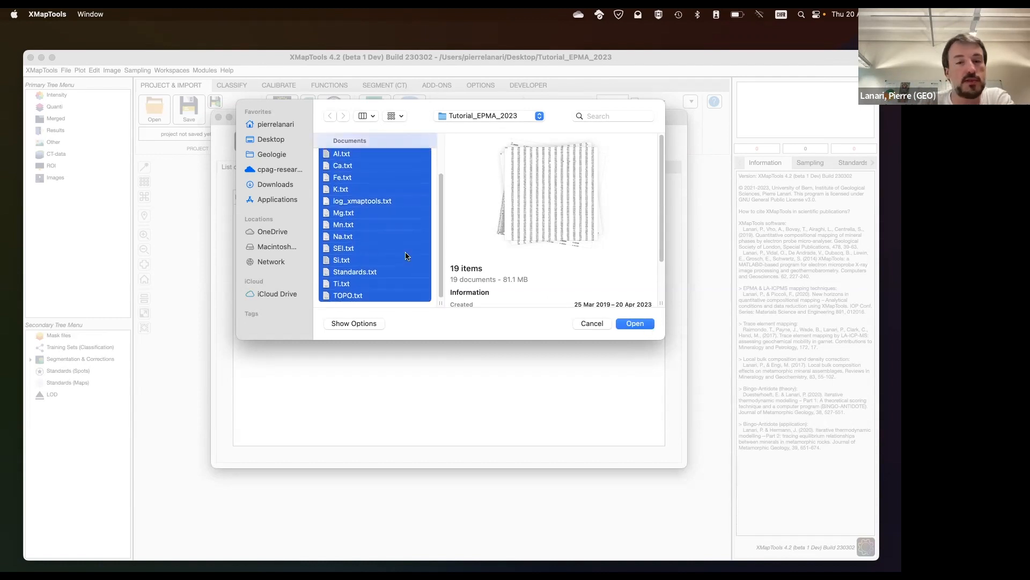
pyautogui.click(633, 323)
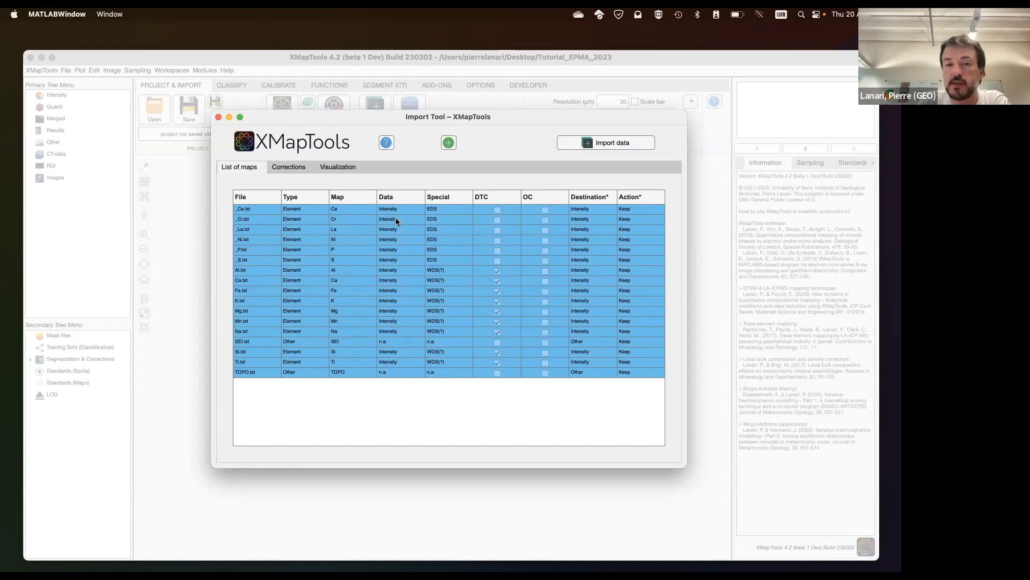
# Check the available data types for the _Ce.txt map in the import list, keeping Intensity
pyautogui.click(421, 208)
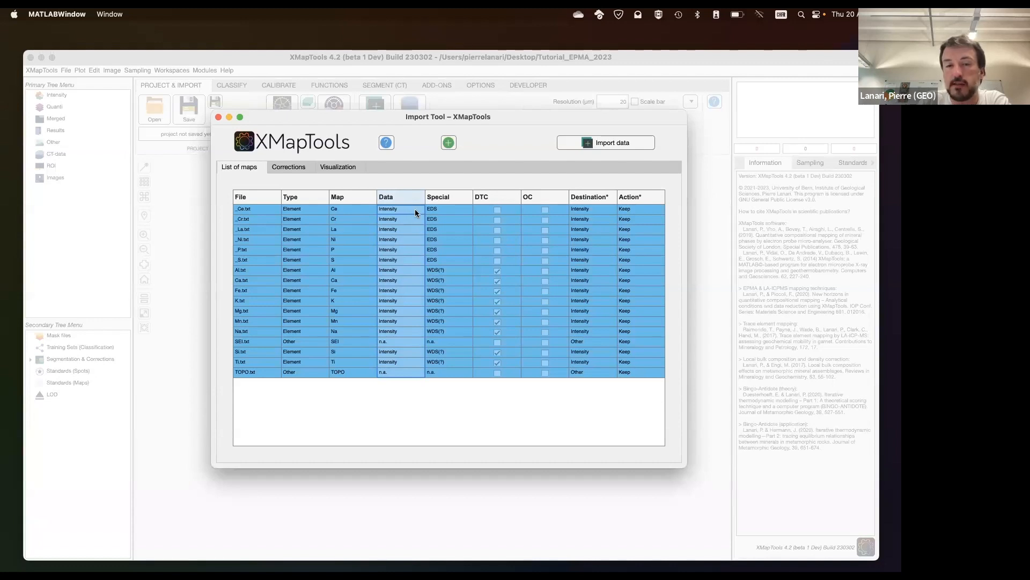
pyautogui.click(420, 210)
pyautogui.click(421, 211)
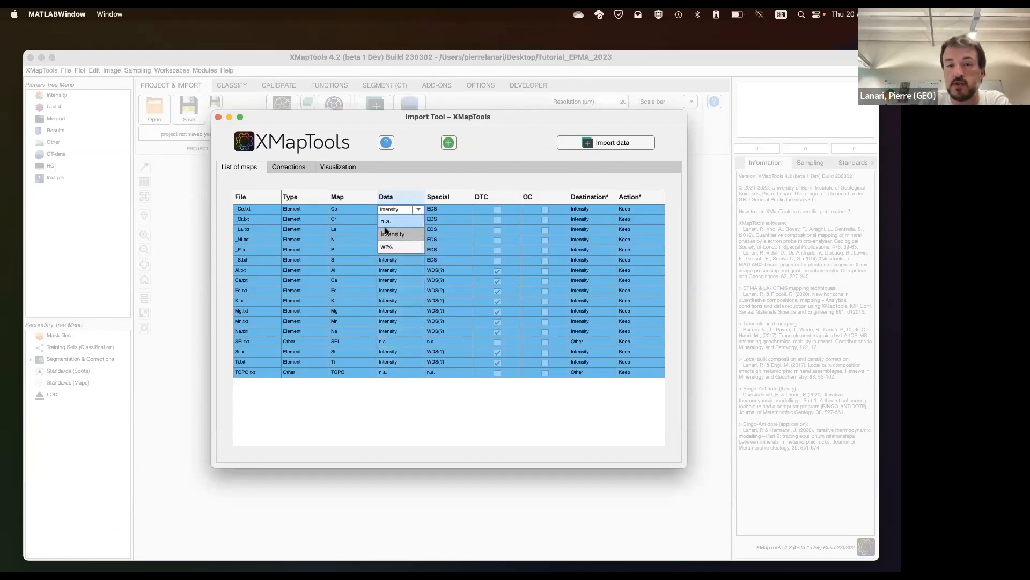
pyautogui.click(424, 177)
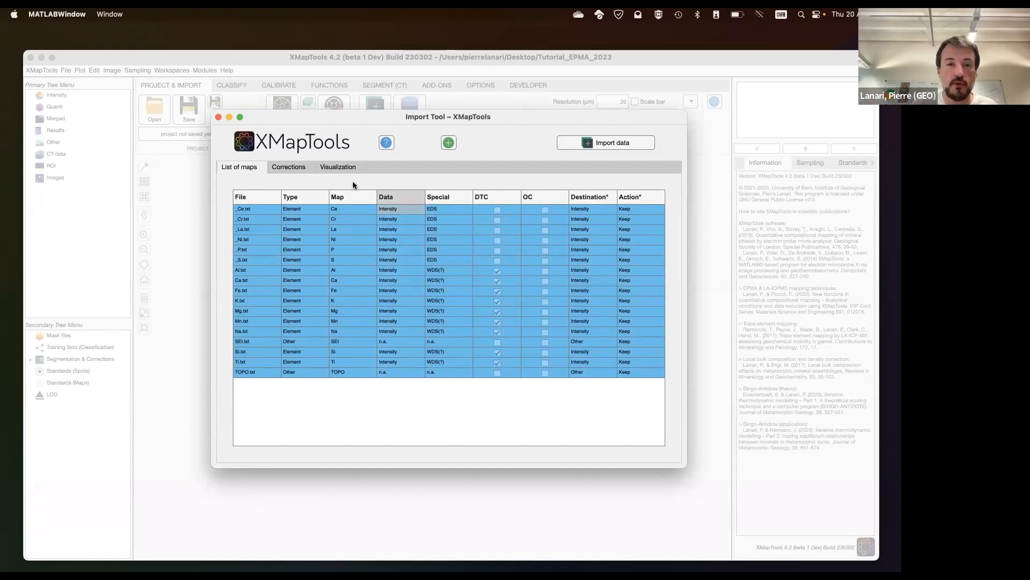
# Set the dwell time of the WDS dead time correction to 100 ms and import the listed maps
pyautogui.click(295, 168)
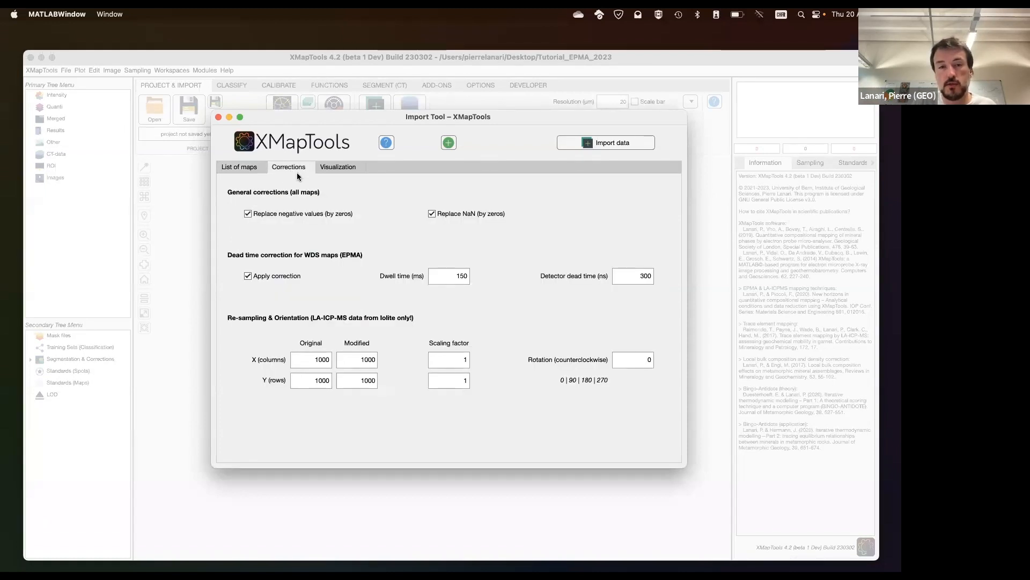
pyautogui.doubleClick(449, 275)
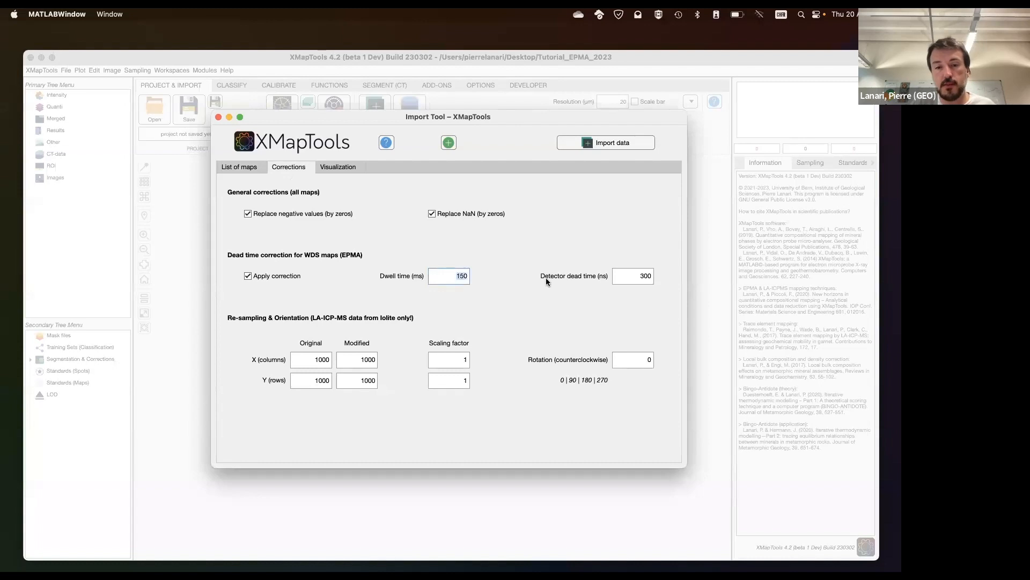
pyautogui.write('100')
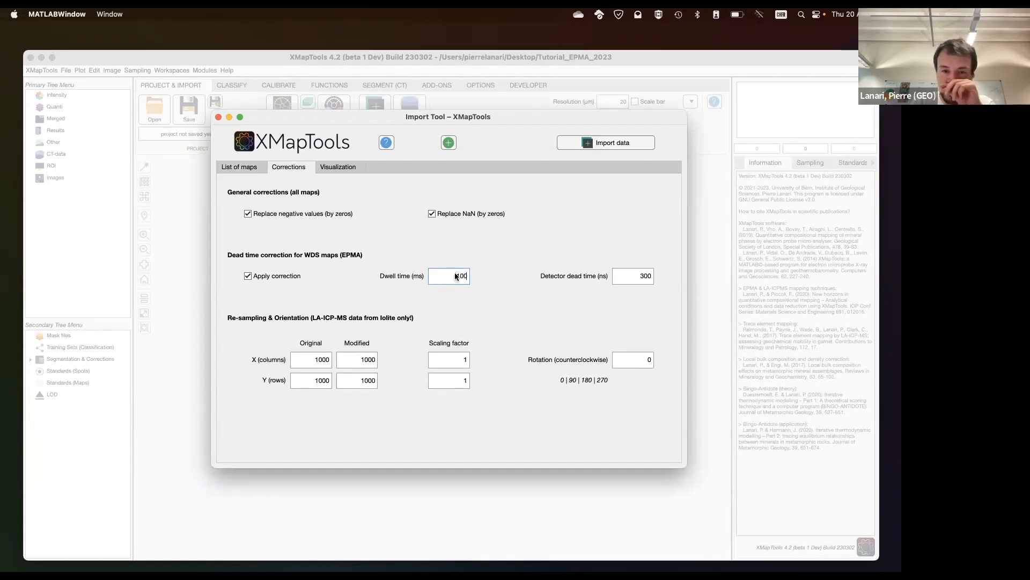
pyautogui.press('Return')
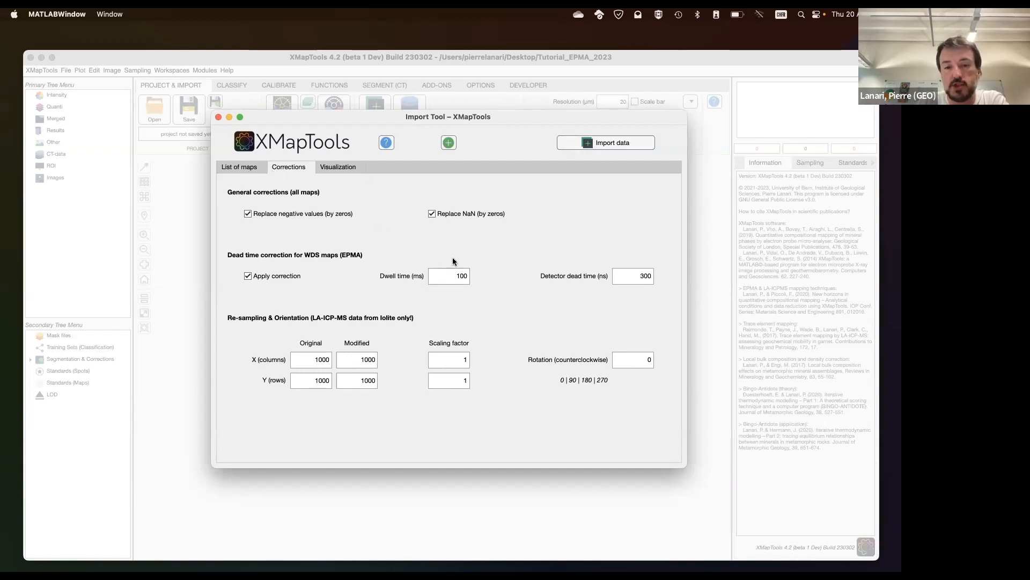
pyautogui.click(246, 171)
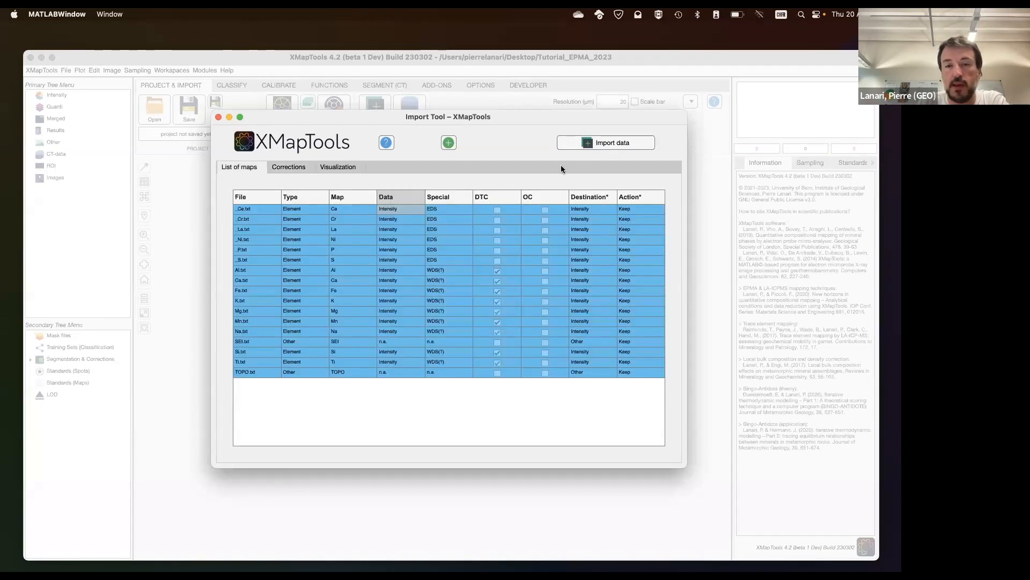
pyautogui.click(612, 144)
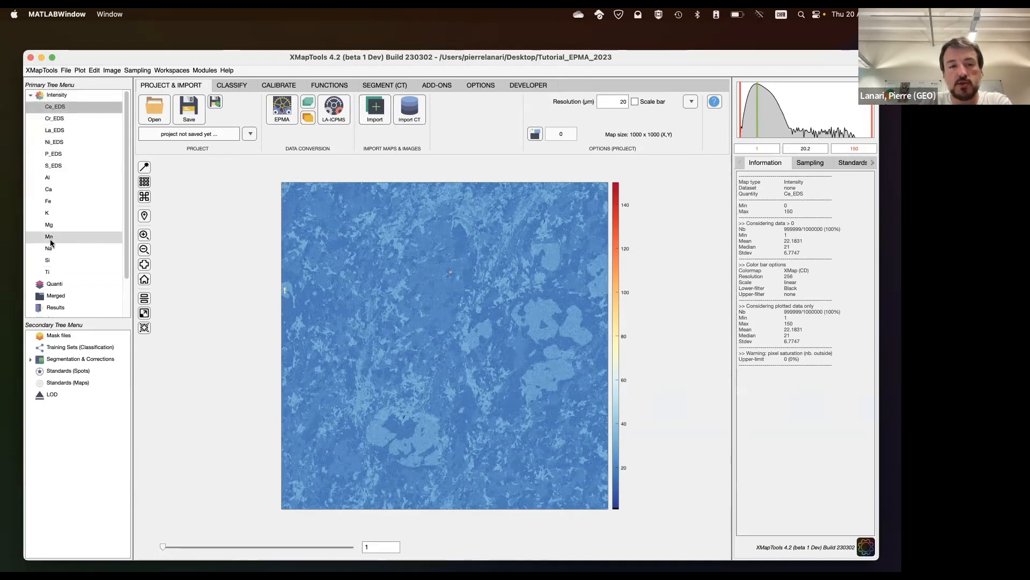
# View the imported Al, Ca and Fe intensity maps one after another
pyautogui.click(53, 178)
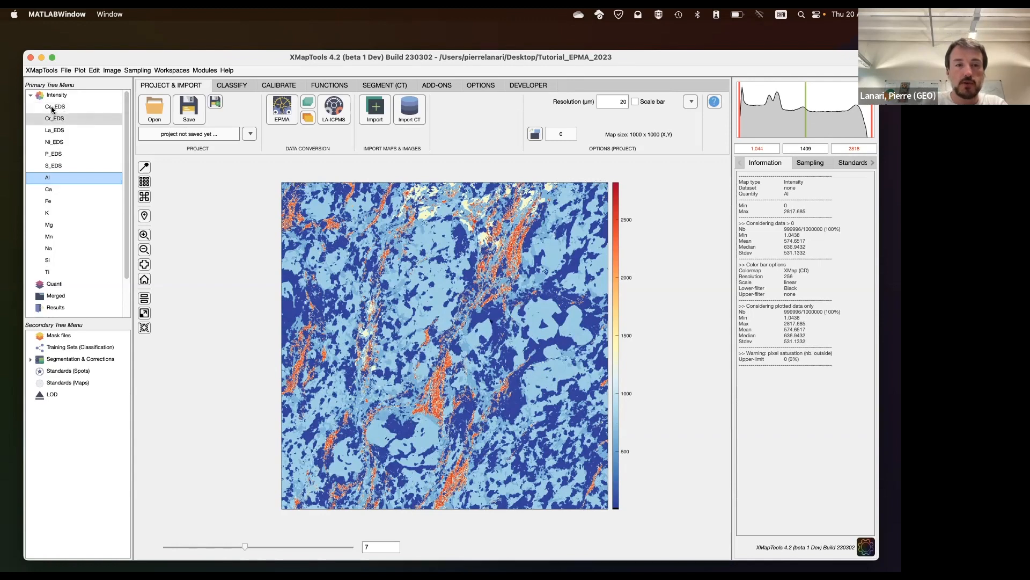
pyautogui.click(30, 96)
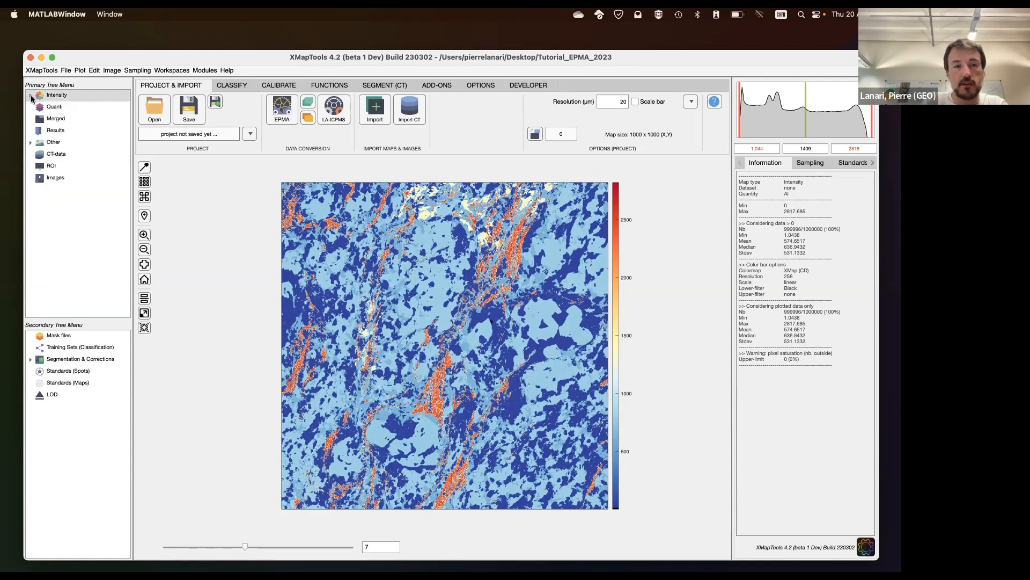
pyautogui.click(29, 96)
pyautogui.click(63, 193)
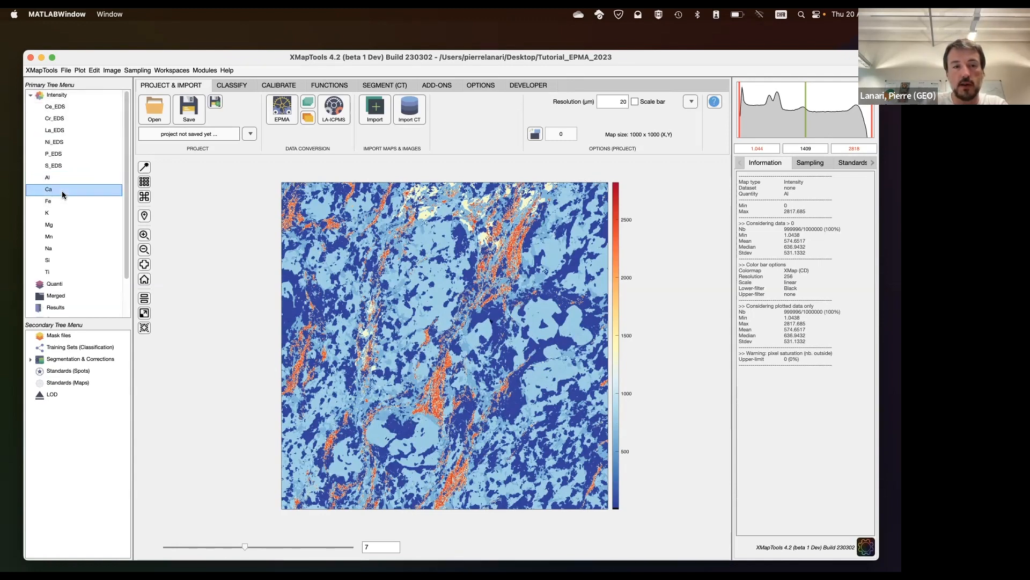
pyautogui.click(63, 202)
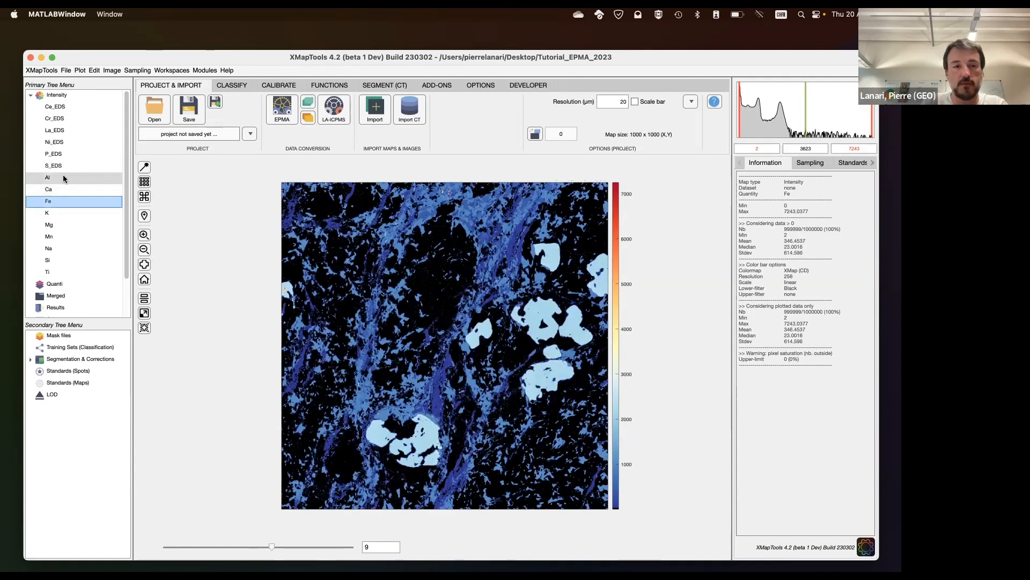
# Display the Al map and narrow its colour range on the histogram to about 511–944
pyautogui.click(63, 178)
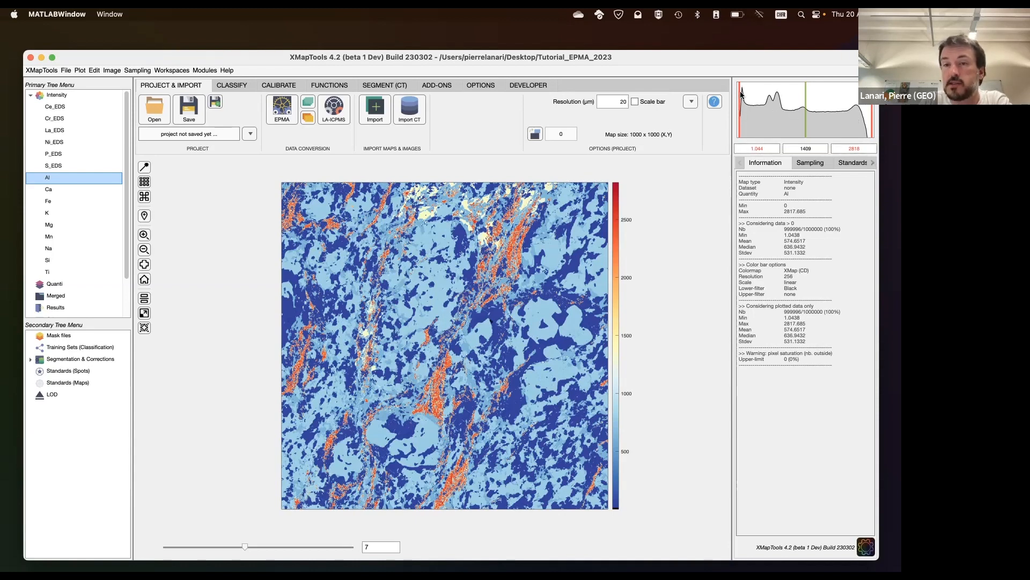
pyautogui.moveTo(741, 93); pyautogui.dragTo(763, 97)
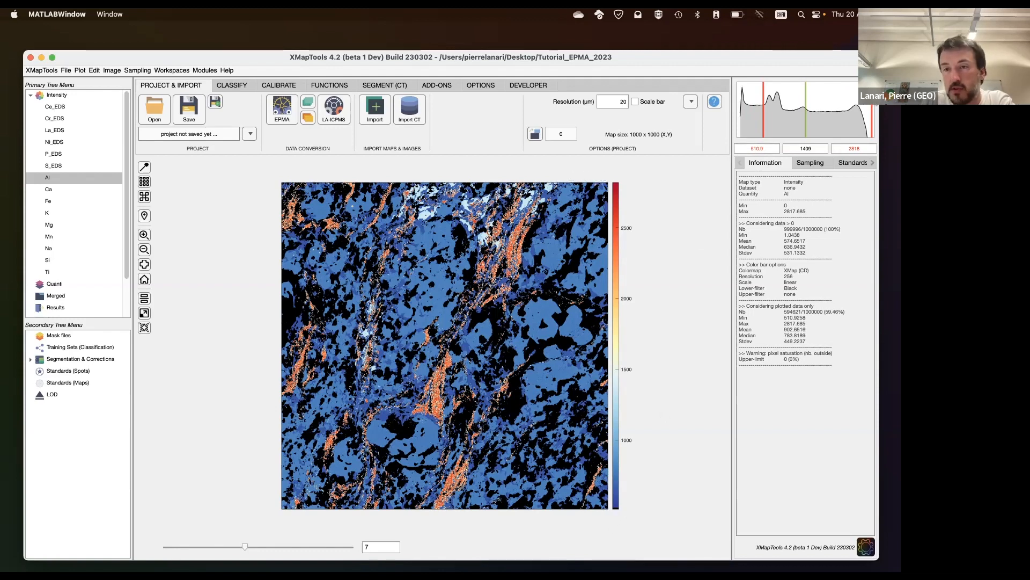
pyautogui.moveTo(873, 107); pyautogui.dragTo(784, 102)
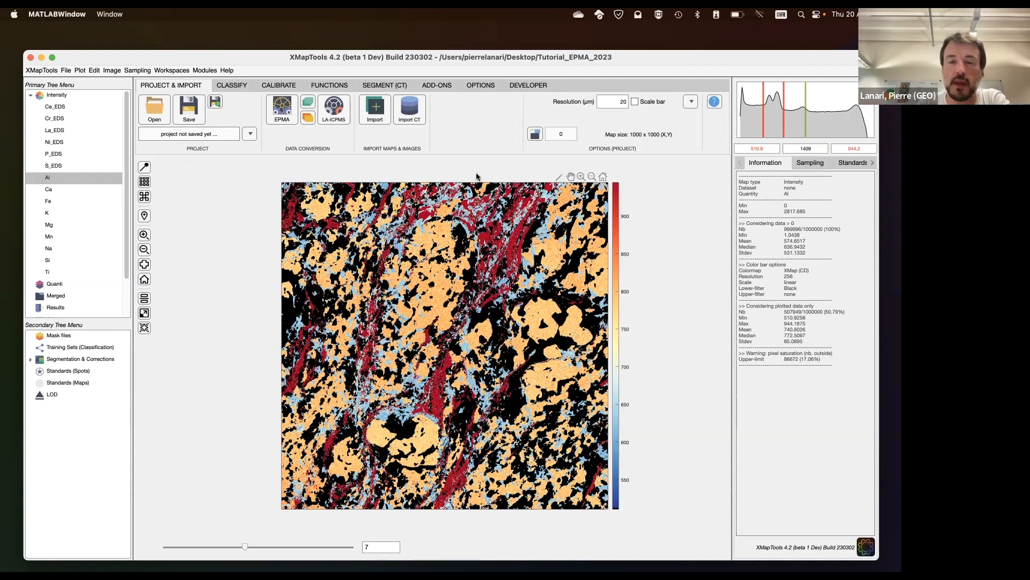
# Try the black upper layer and a white lower layer on the Al map, restoring the original layer settings after each
pyautogui.click(488, 89)
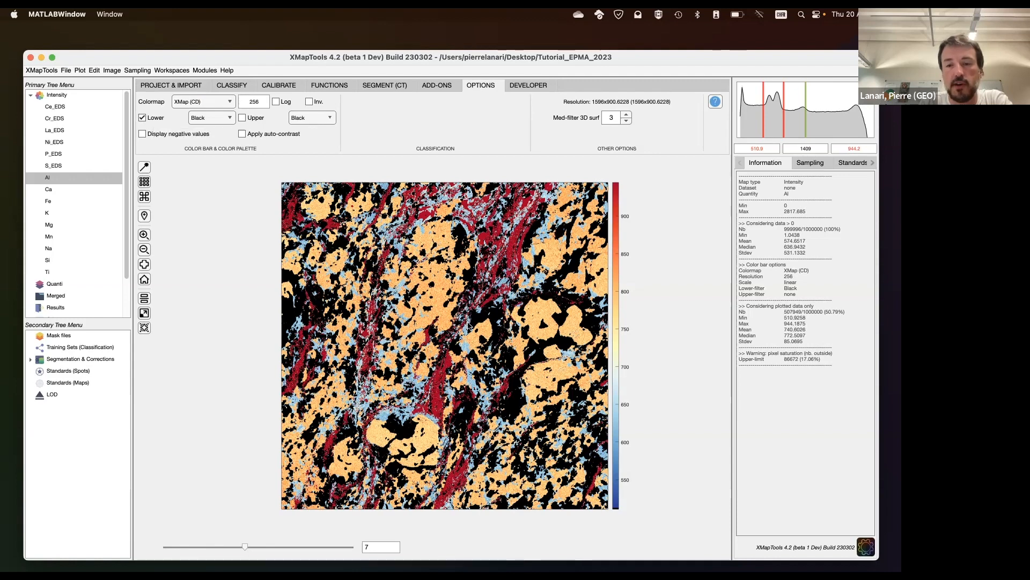
pyautogui.click(242, 118)
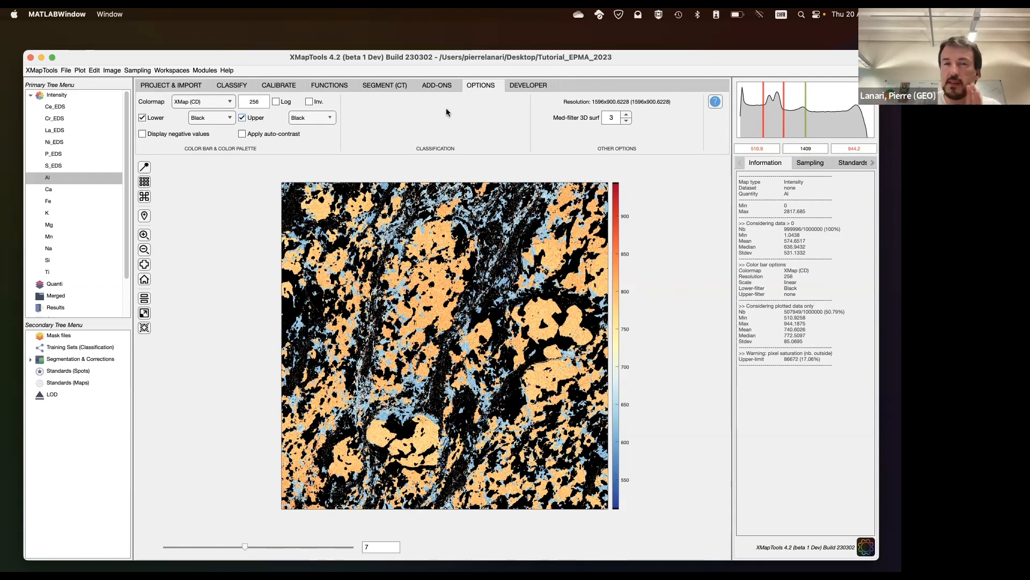
pyautogui.click(242, 118)
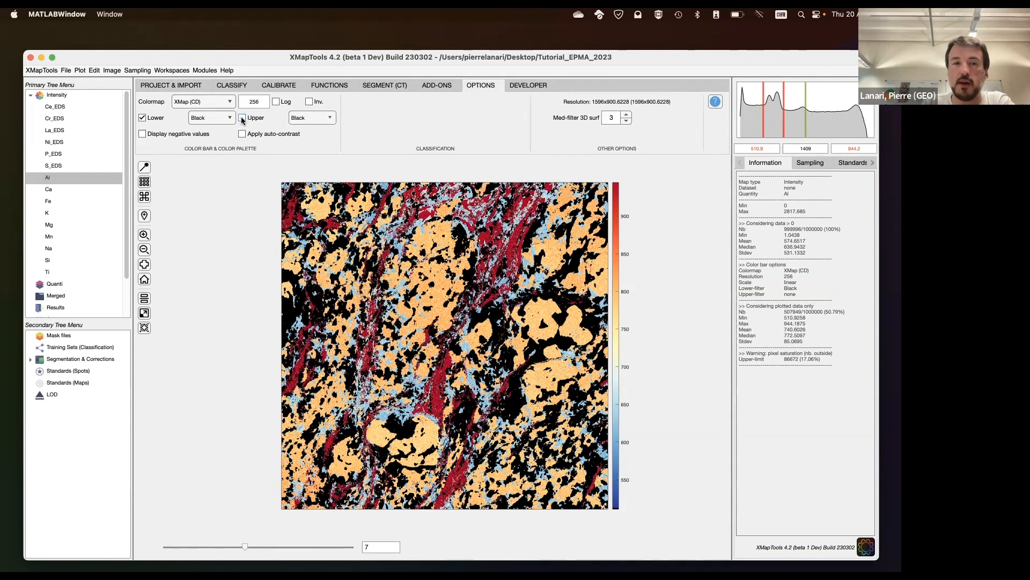
pyautogui.click(225, 118)
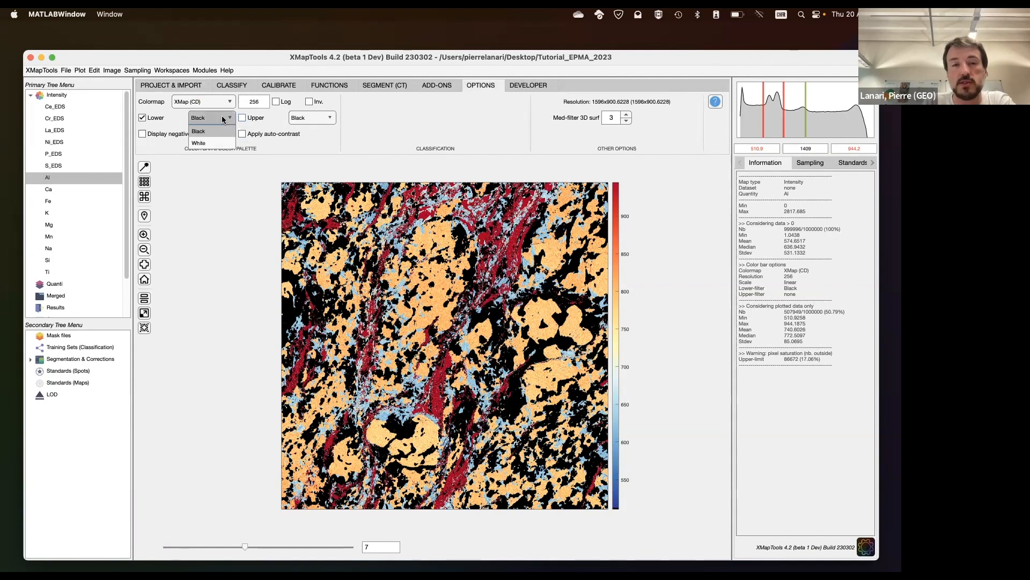
pyautogui.click(207, 141)
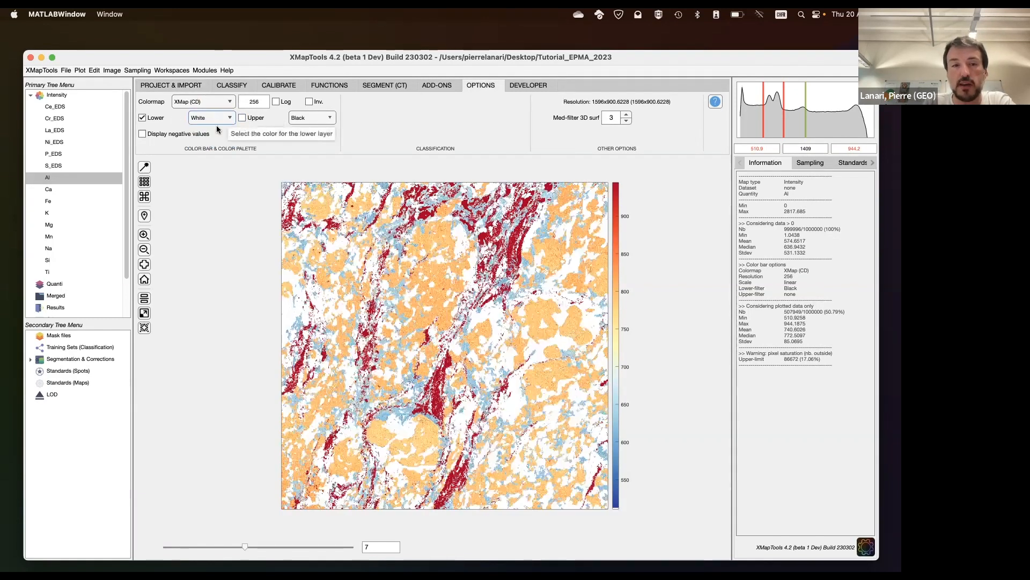
pyautogui.click(209, 117)
pyautogui.click(208, 130)
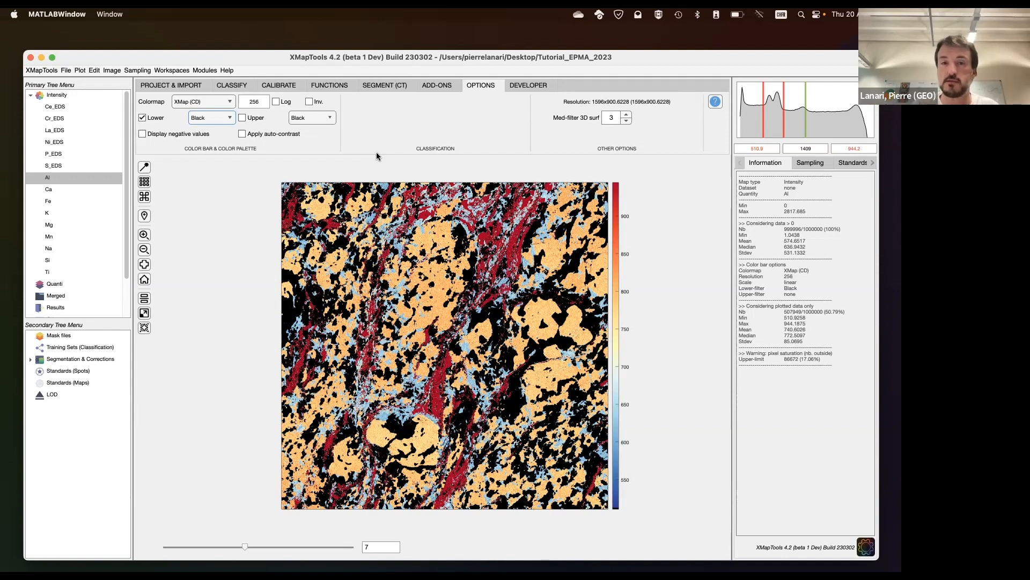
# Browse the available colormaps, try SCM Bamako on the Al map, and restore XMap (CD)
pyautogui.click(224, 101)
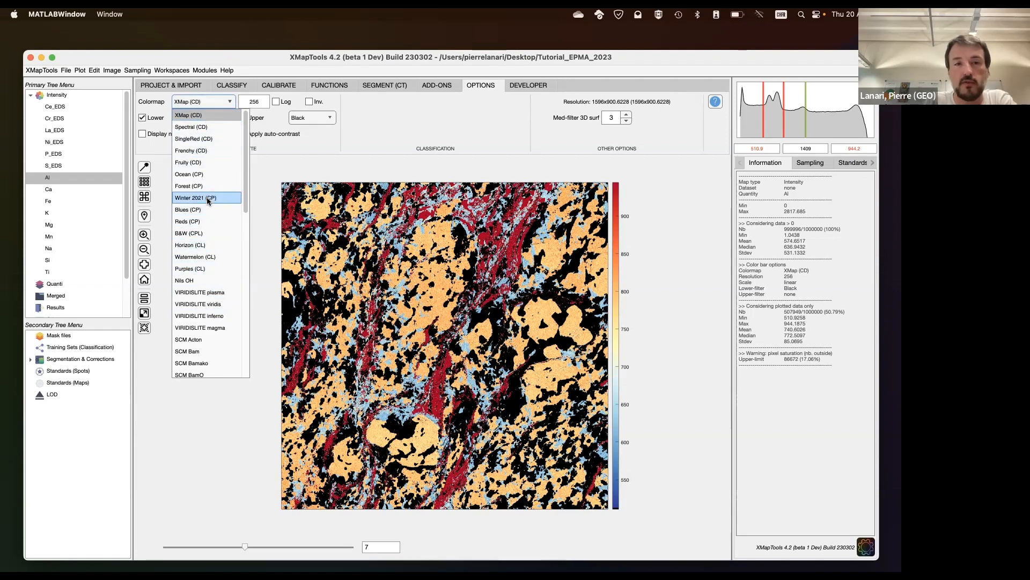
pyautogui.scroll(-5, 208, 201)
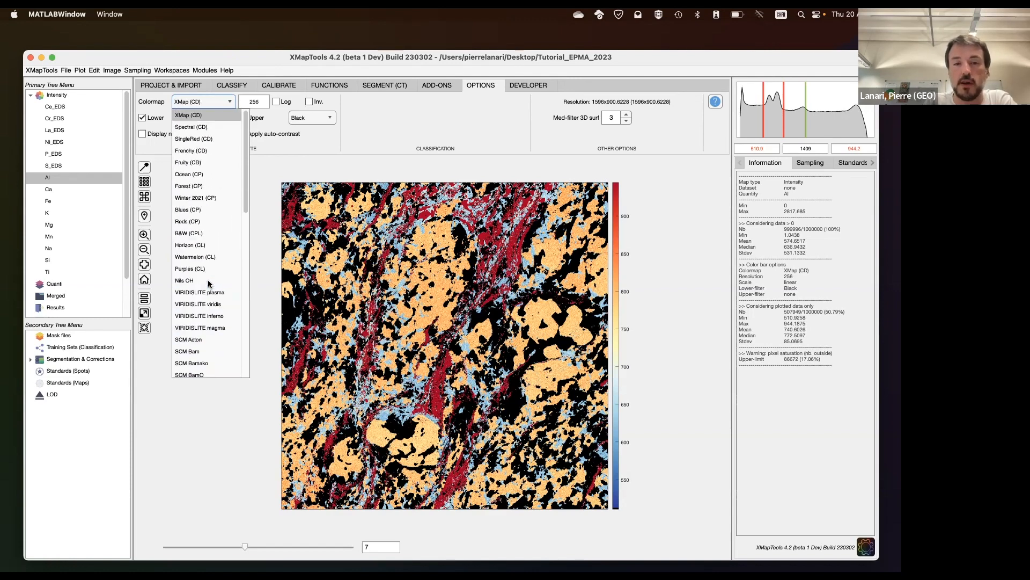
pyautogui.scroll(3, 209, 283)
pyautogui.scroll(-7, 209, 284)
pyautogui.scroll(6, 209, 283)
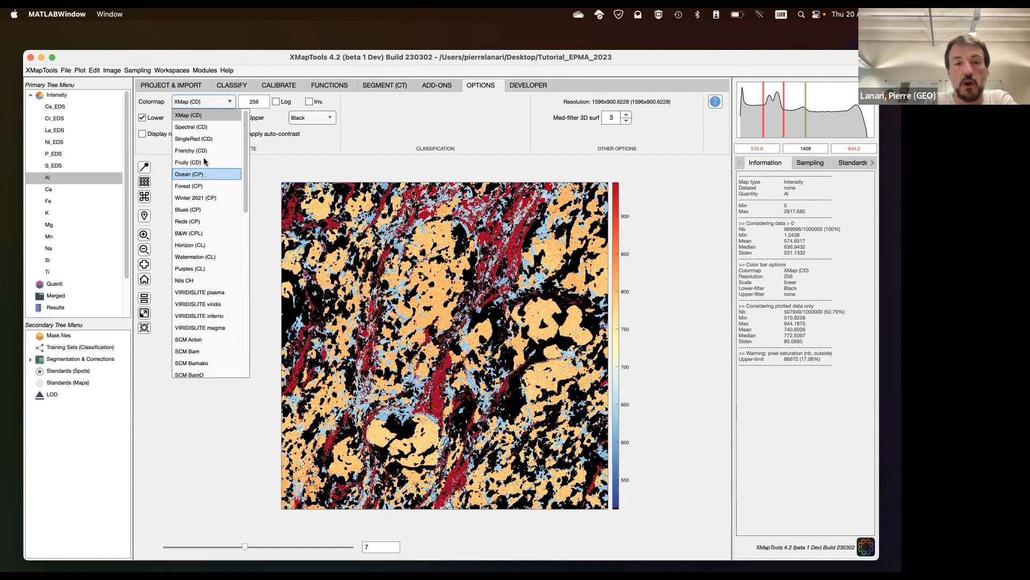
pyautogui.click(199, 298)
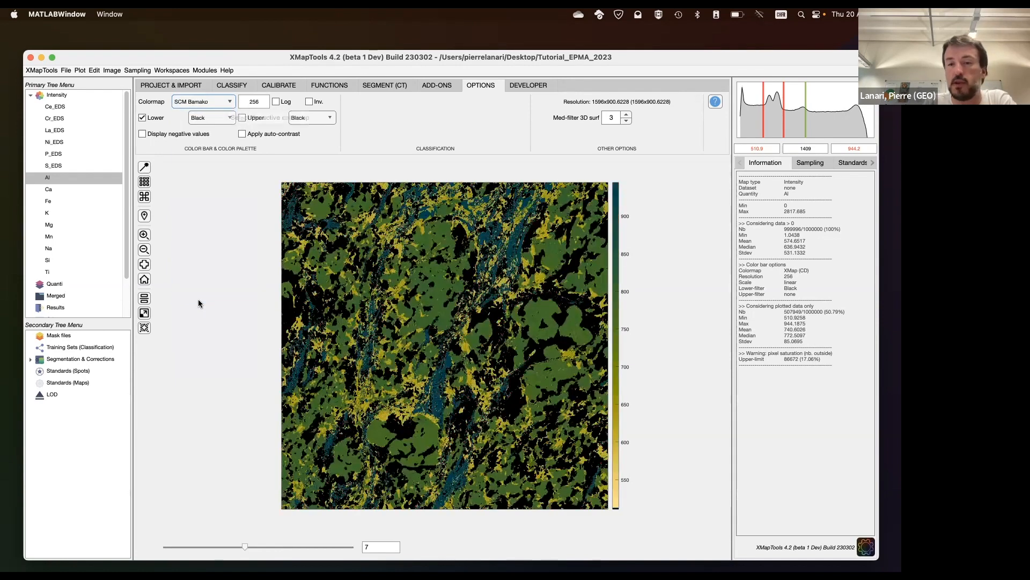
pyautogui.click(217, 110)
pyautogui.scroll(3, 201, 123)
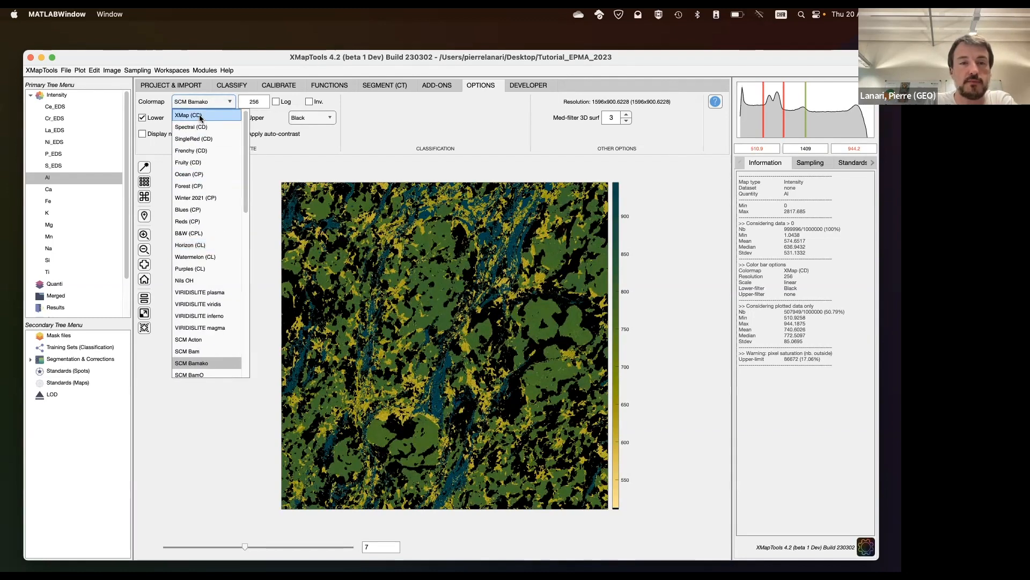
pyautogui.click(199, 116)
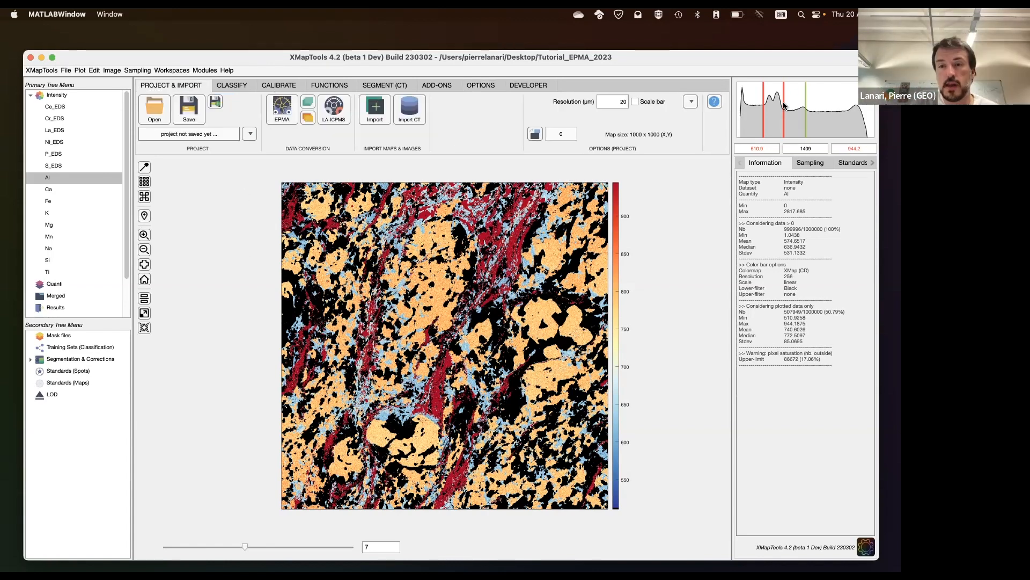
# Shift the Al map's colour range on the histogram to high intensities, about 2381–2575
pyautogui.moveTo(784, 102); pyautogui.dragTo(861, 102)
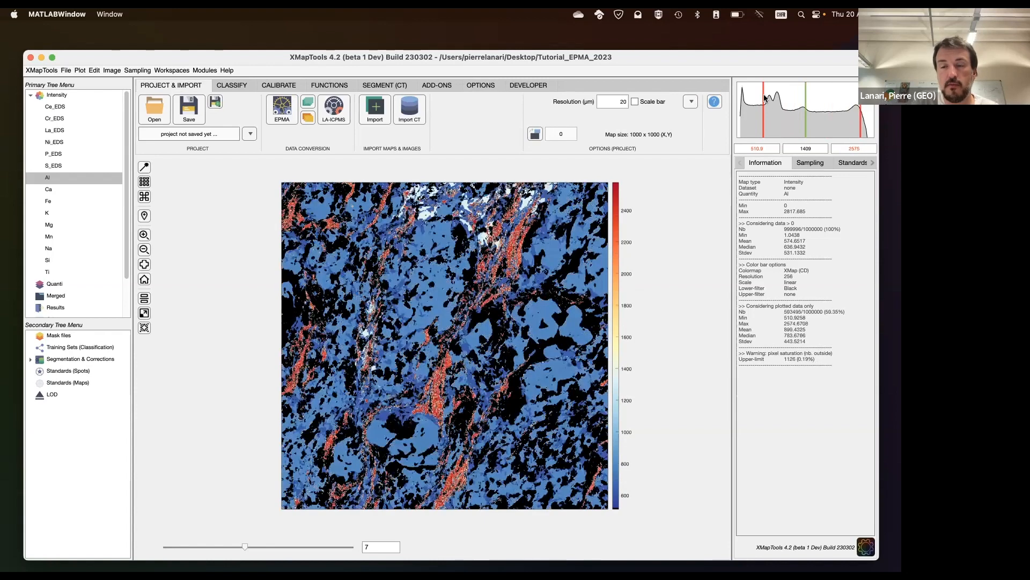
pyautogui.moveTo(764, 87); pyautogui.dragTo(852, 90)
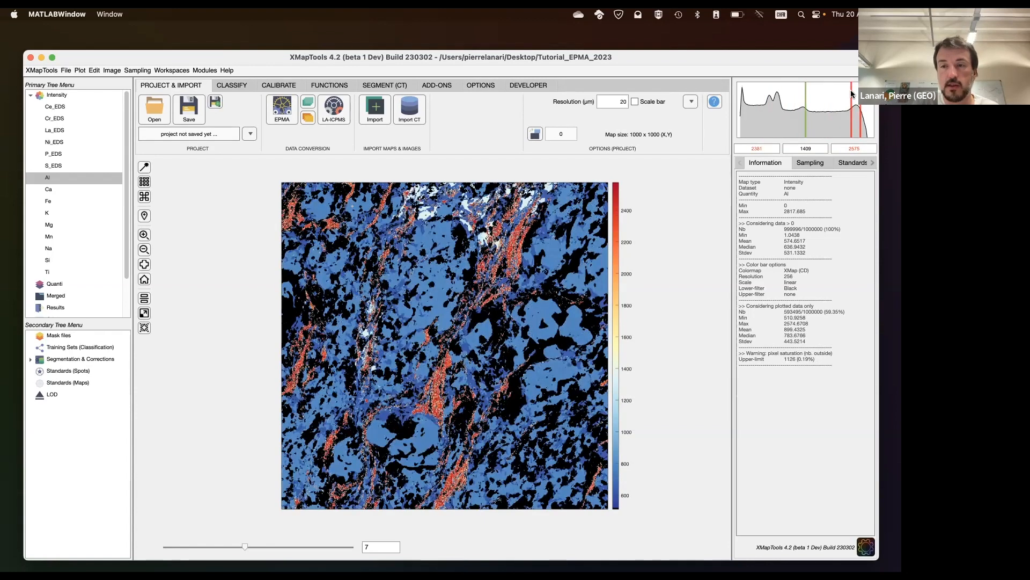
pyautogui.moveTo(855, 151); pyautogui.dragTo(833, 149)
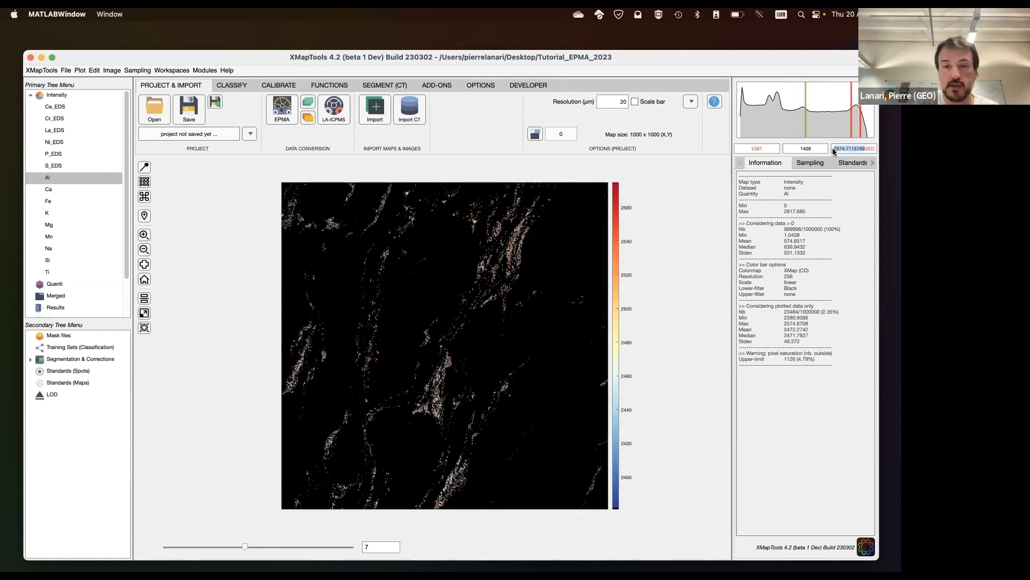
# View the Mg map, and switch to the Mn map with auto contrast applied
pyautogui.click(56, 226)
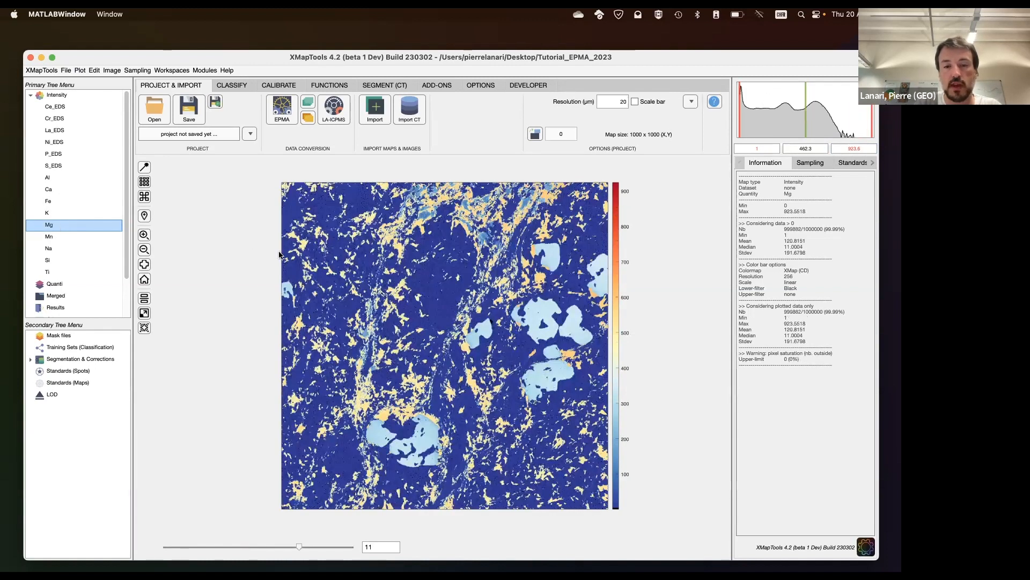
pyautogui.click(54, 237)
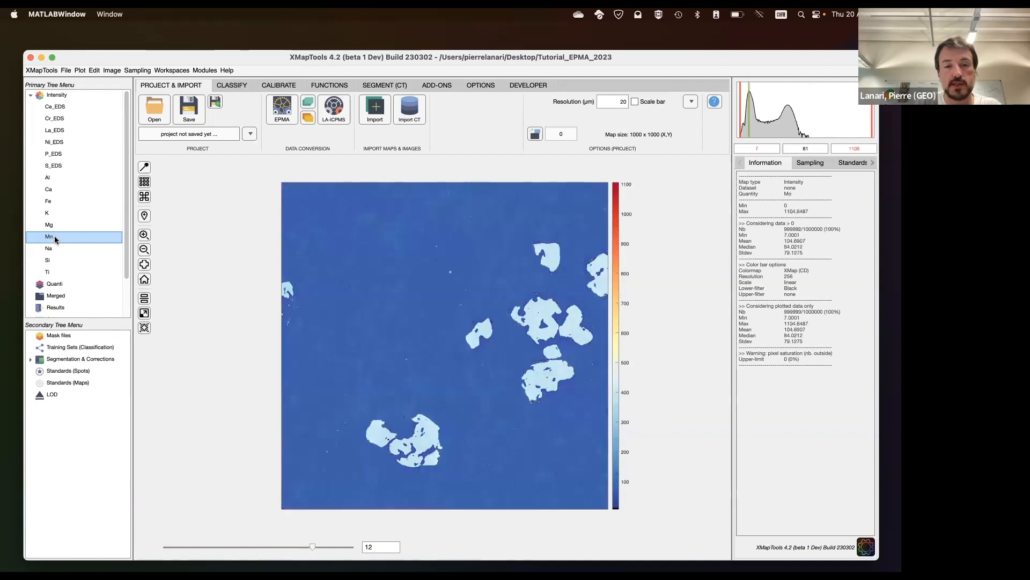
pyautogui.click(146, 169)
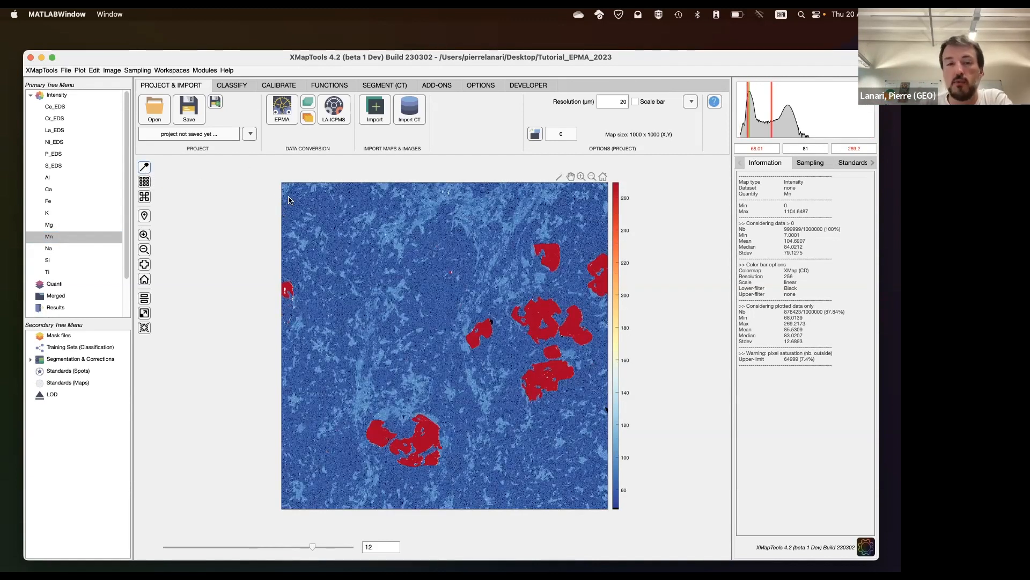
# Return to the Al map, switch to the Ca map and apply auto contrast to it twice
pyautogui.click(47, 177)
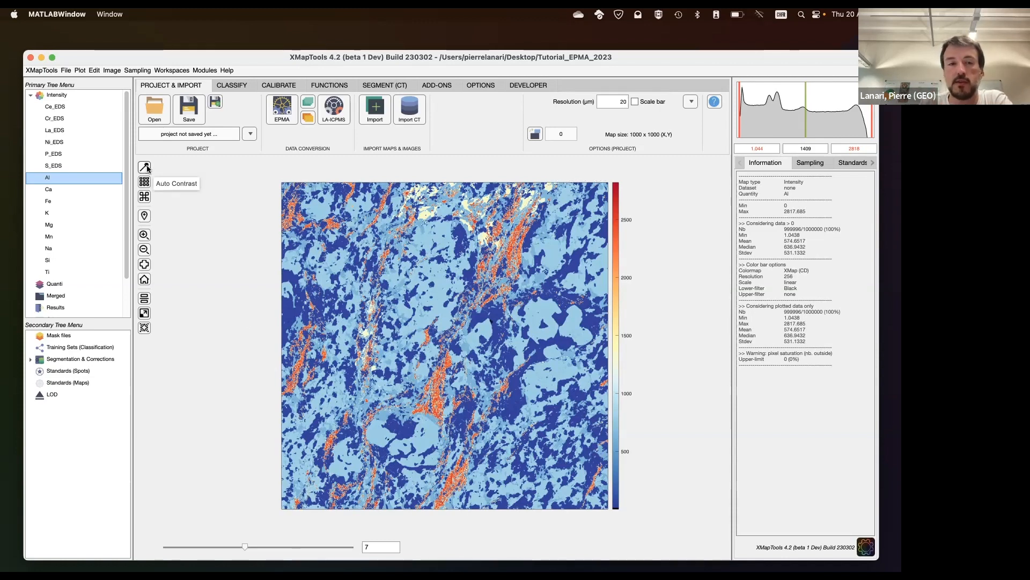
pyautogui.click(58, 188)
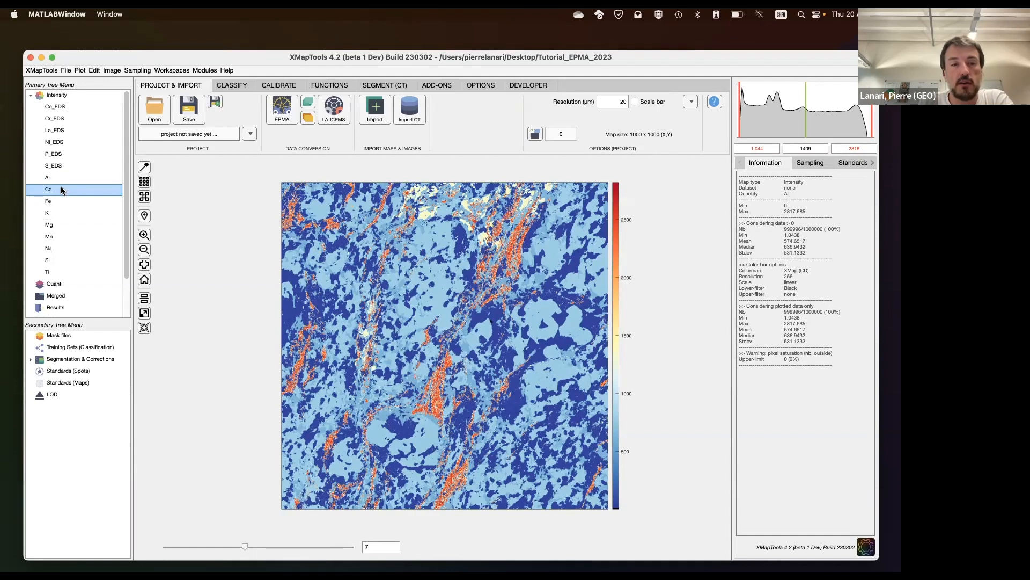
pyautogui.click(144, 167)
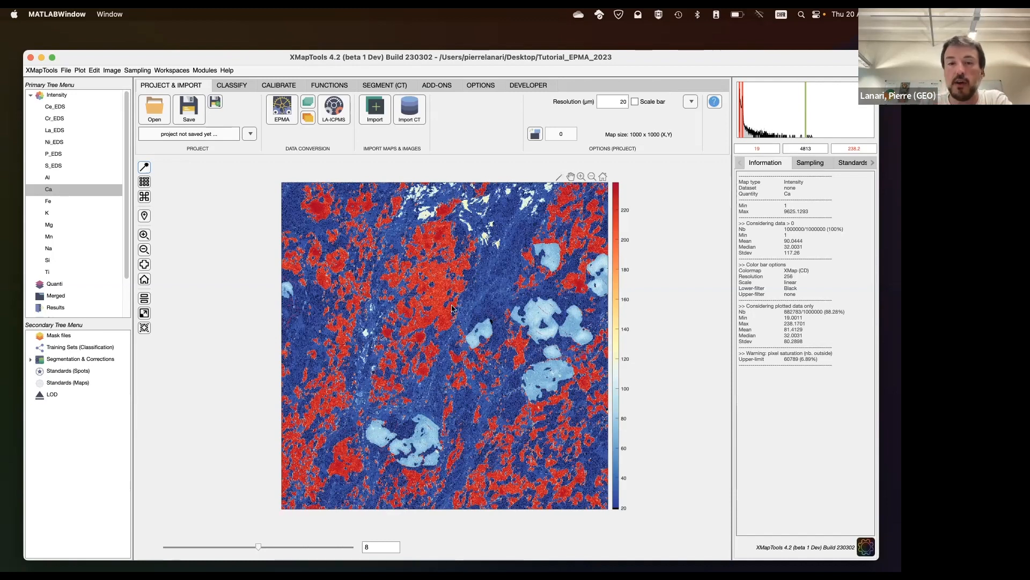
pyautogui.click(146, 171)
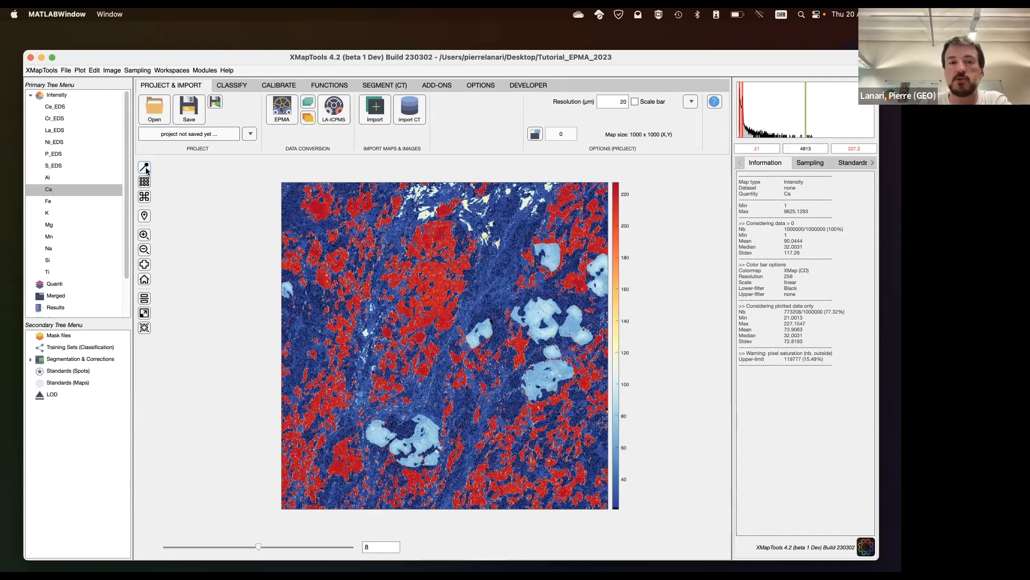
# Reset the Ca map to its full colour range, and switch to the Fe map, applying auto contrast twice
pyautogui.click(147, 170)
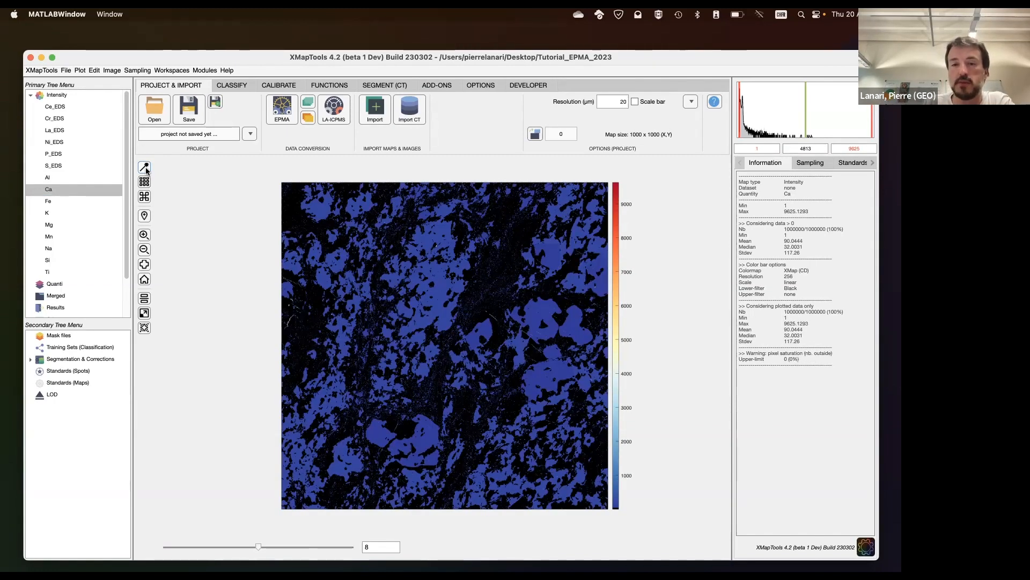
pyautogui.click(81, 201)
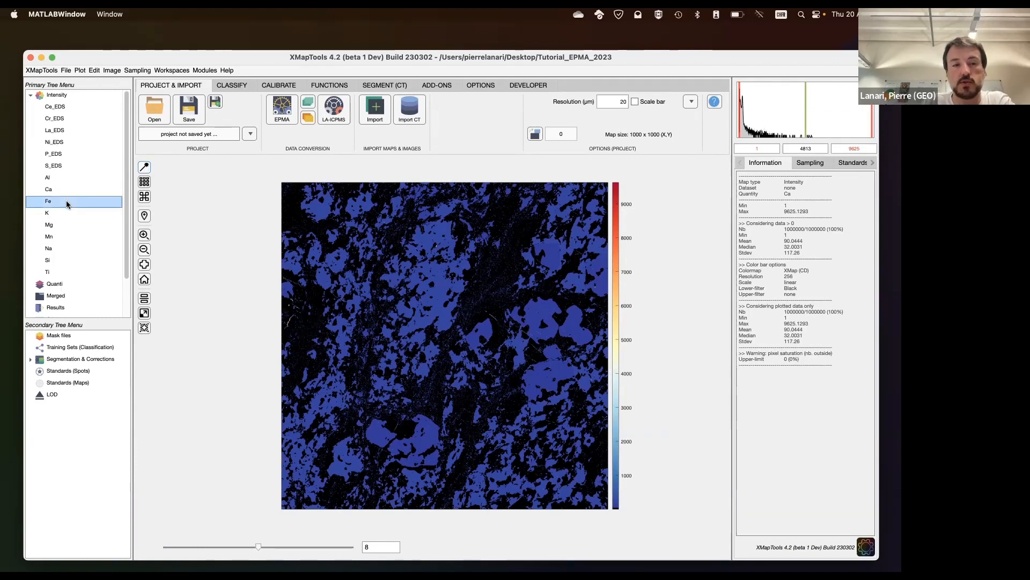
pyautogui.click(145, 168)
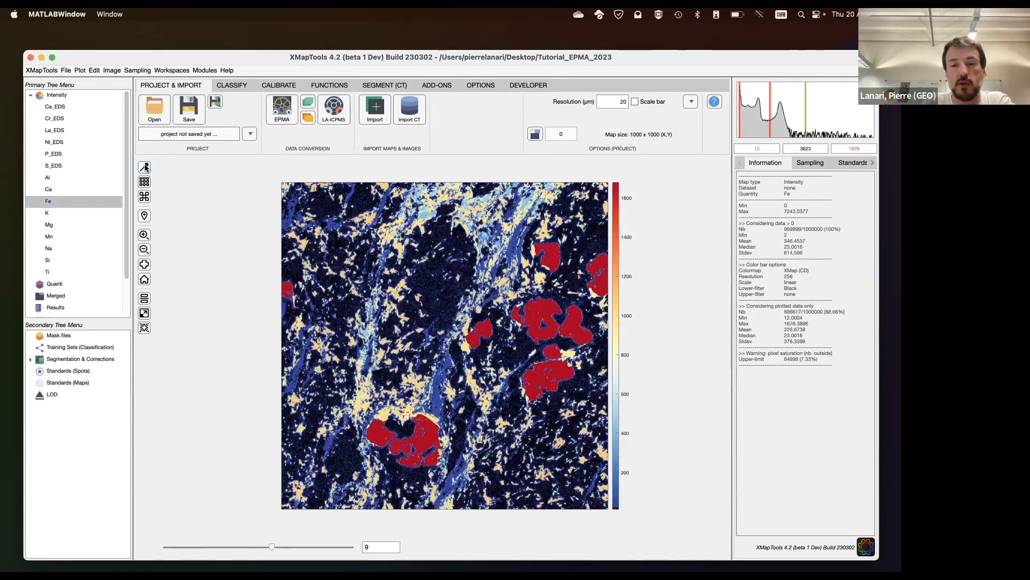
pyautogui.click(145, 168)
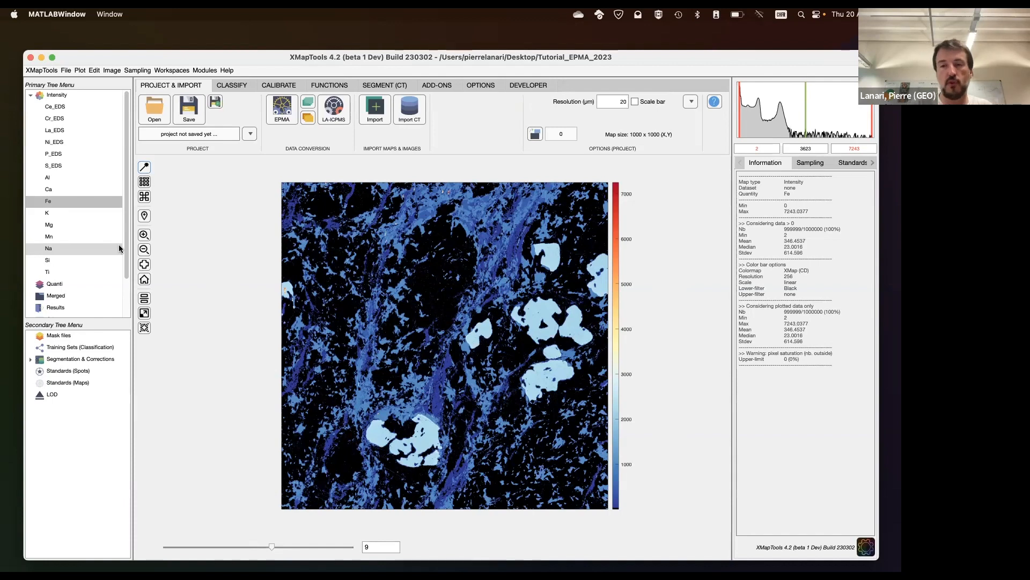
# Narrow the Fe map's colour range on the histogram to about 1987–2515 to bring out the zoning in the garnets
pyautogui.click(788, 97)
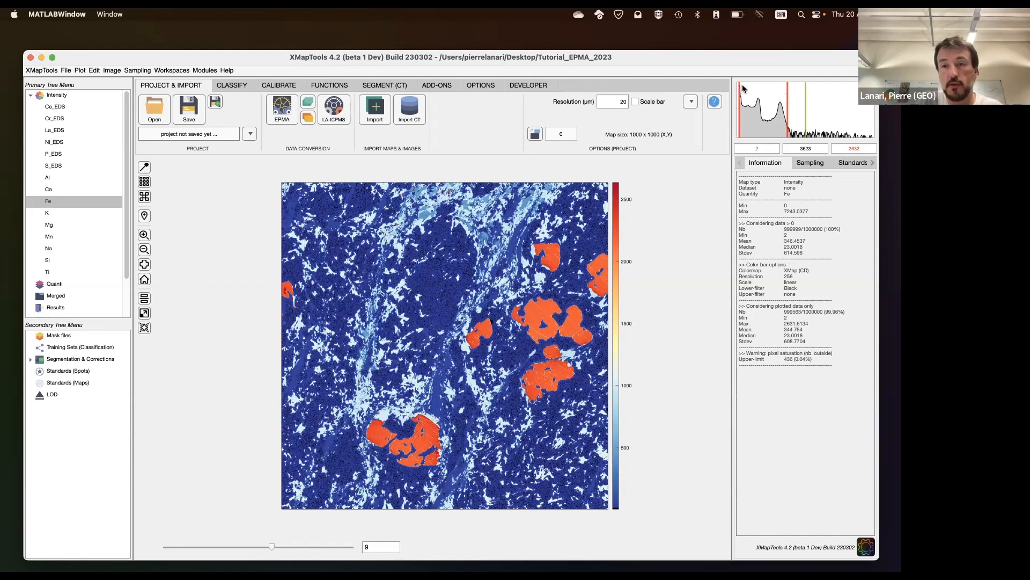
pyautogui.moveTo(743, 89); pyautogui.dragTo(784, 95)
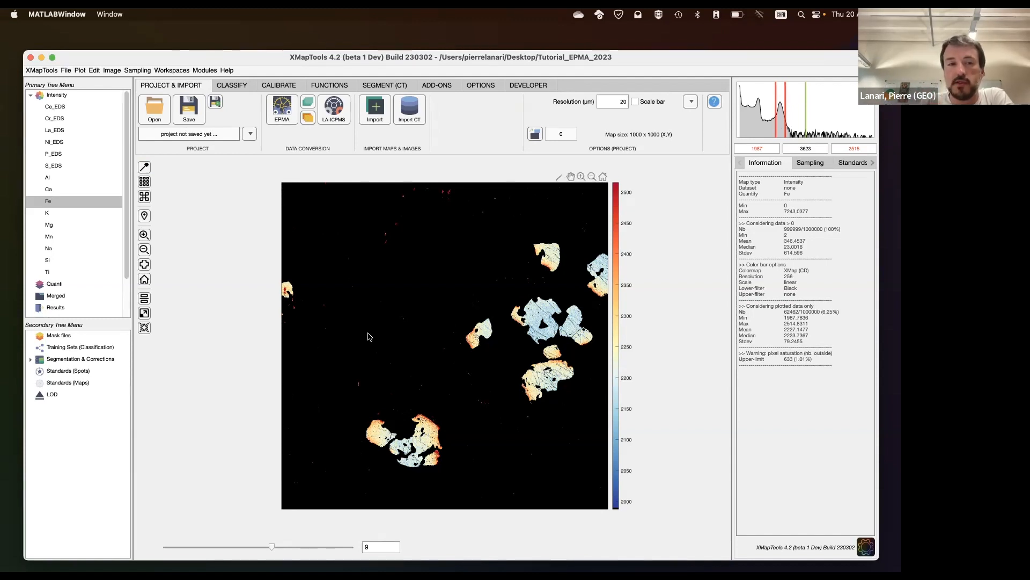
# View the Al, Fe, K and Si maps in turn, and show the Ca map with auto contrast
pyautogui.click(53, 179)
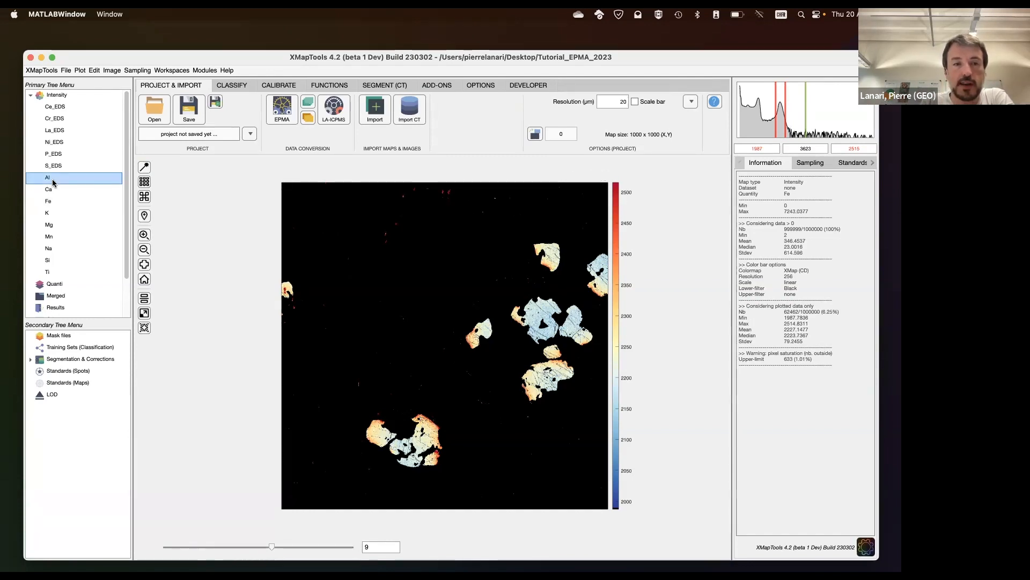
pyautogui.click(54, 202)
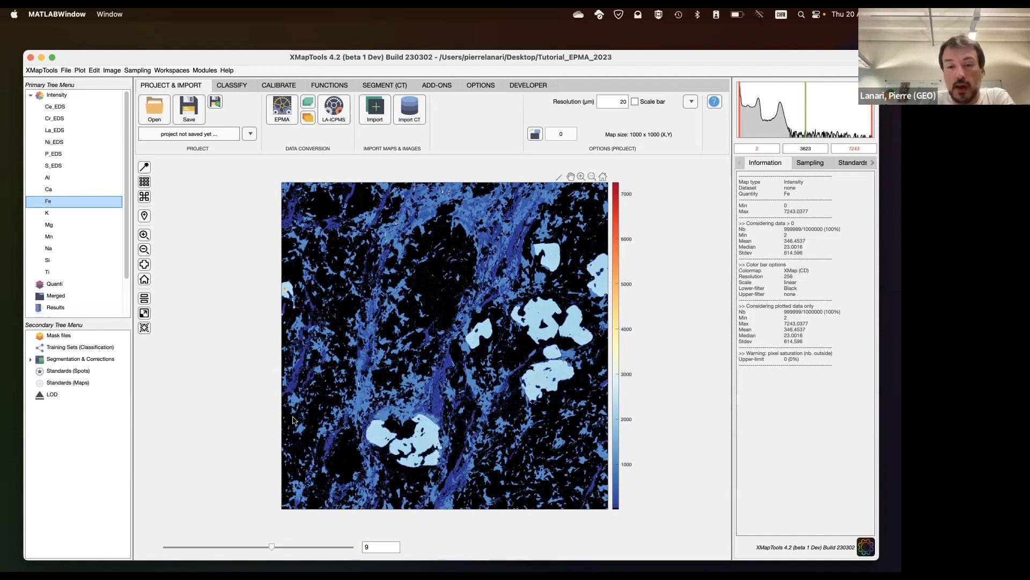
pyautogui.click(58, 213)
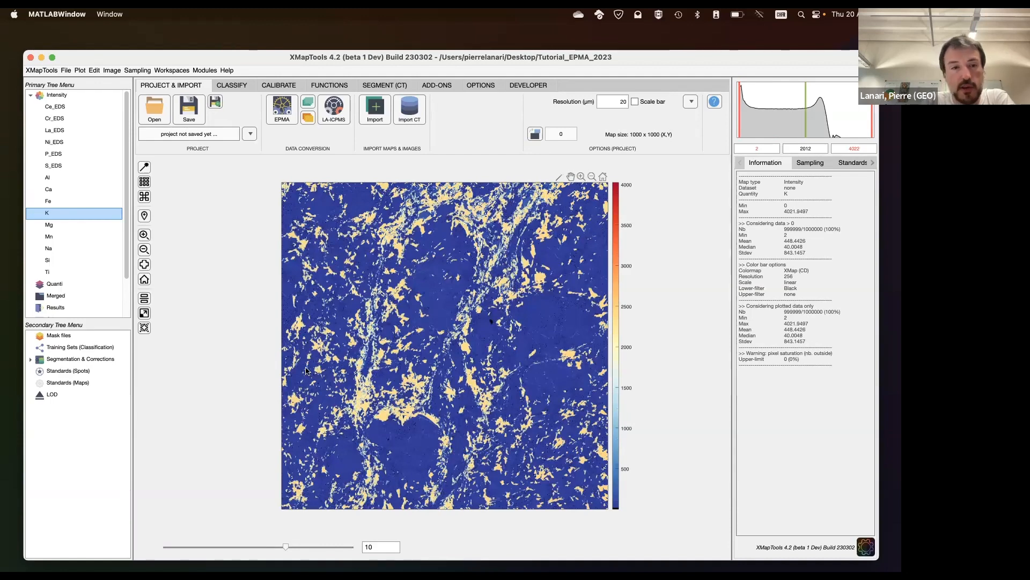
pyautogui.click(54, 177)
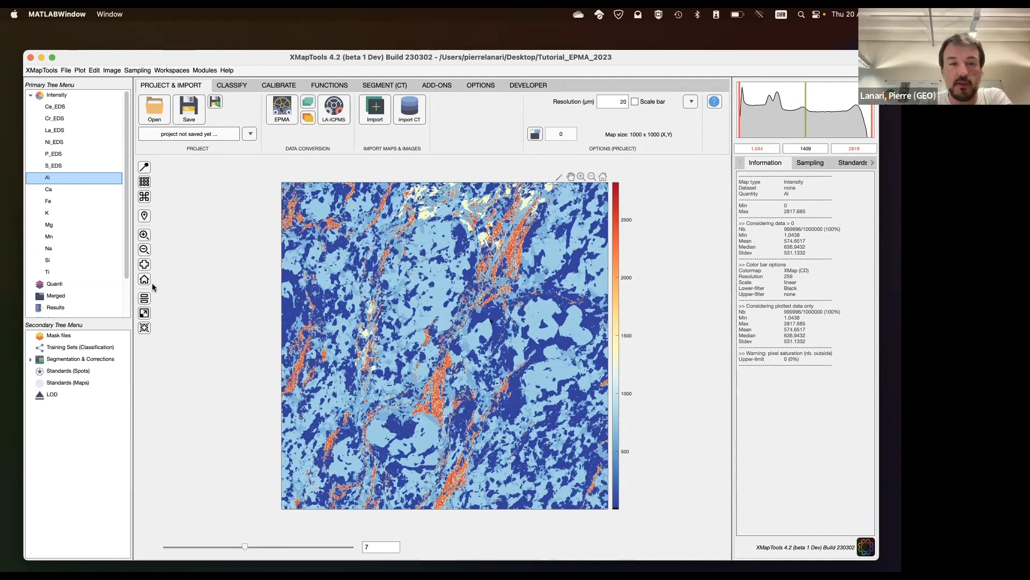
pyautogui.click(48, 260)
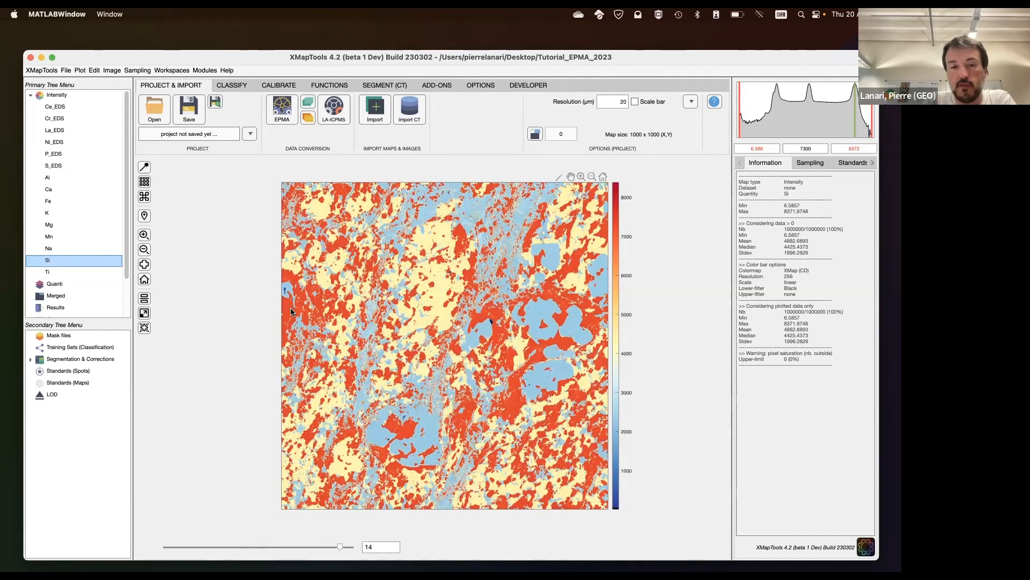
pyautogui.click(53, 189)
pyautogui.click(148, 168)
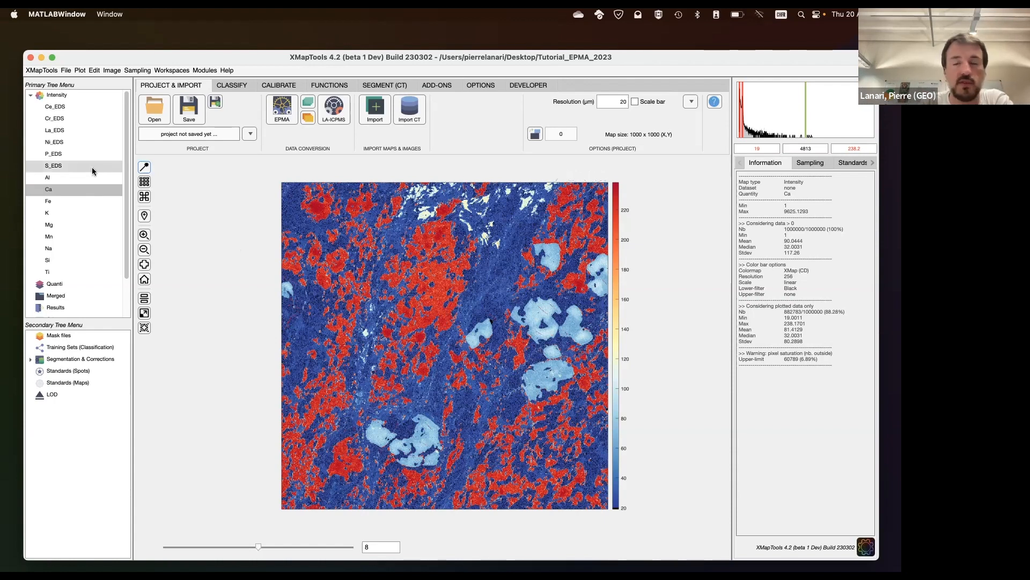
# Check the Ce_EDS and Cr_EDS intensity maps and delete both from the project
pyautogui.click(65, 108)
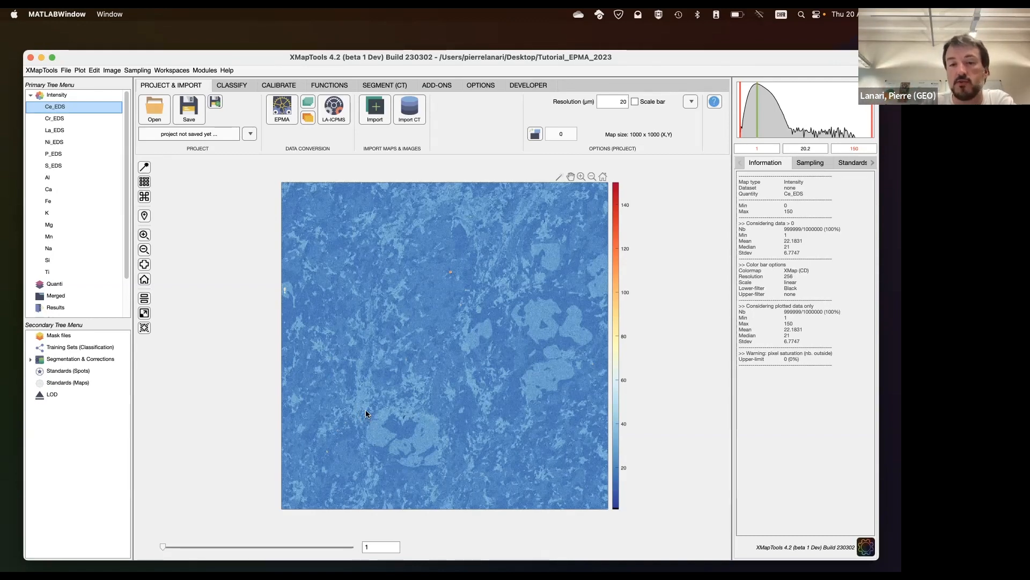
pyautogui.click(63, 117)
pyautogui.click(75, 107)
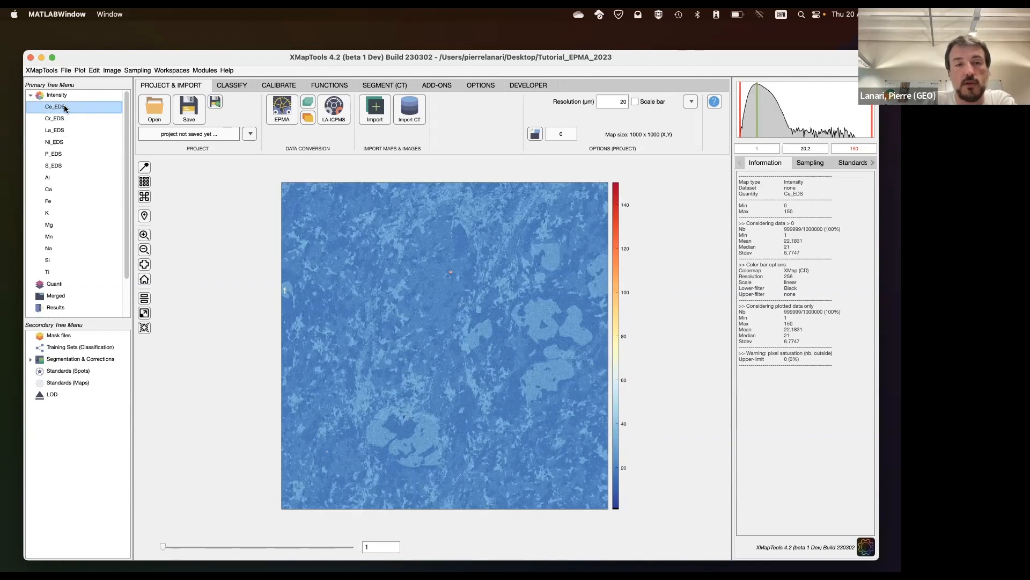
pyautogui.rightClick(64, 108)
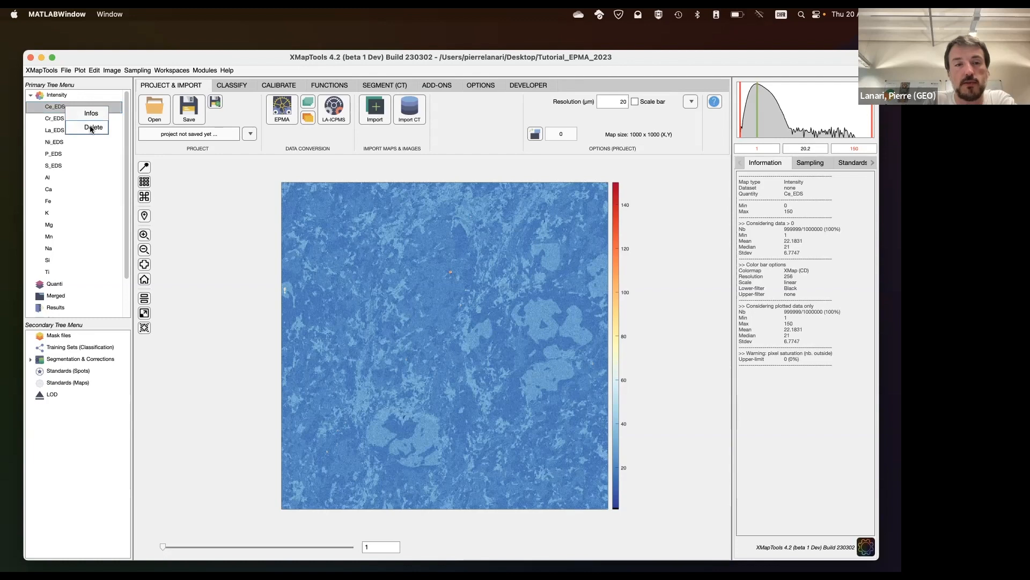
pyautogui.click(92, 128)
pyautogui.click(69, 110)
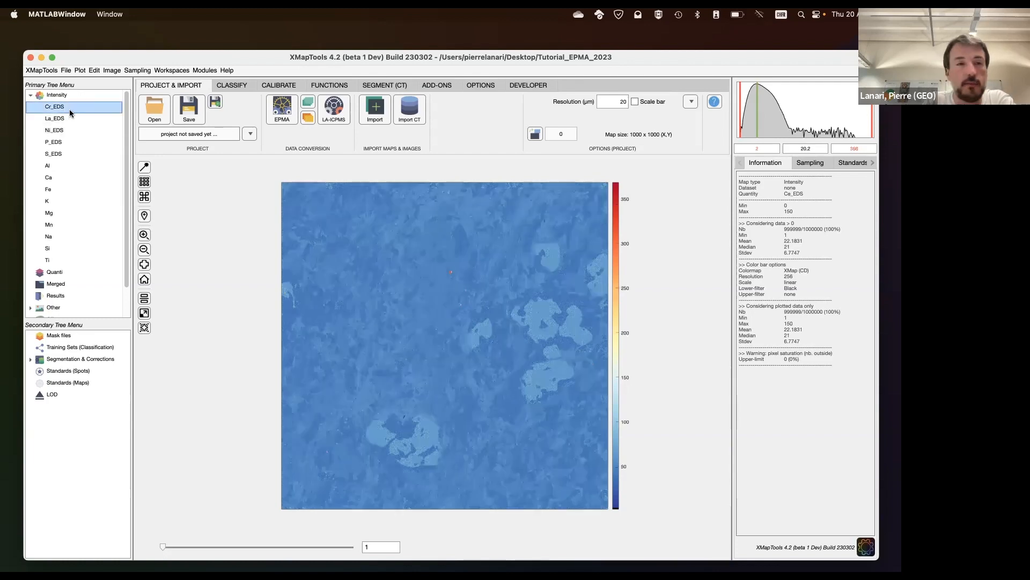
pyautogui.rightClick(70, 111)
pyautogui.click(85, 130)
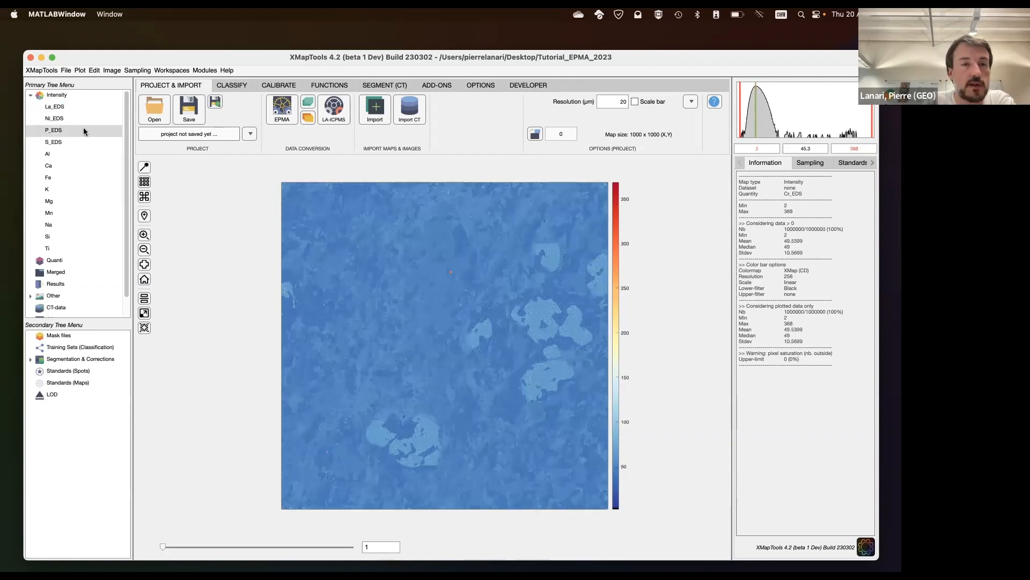
# Delete the Ni_EDS and S_EDS intensity maps from the project
pyautogui.click(70, 117)
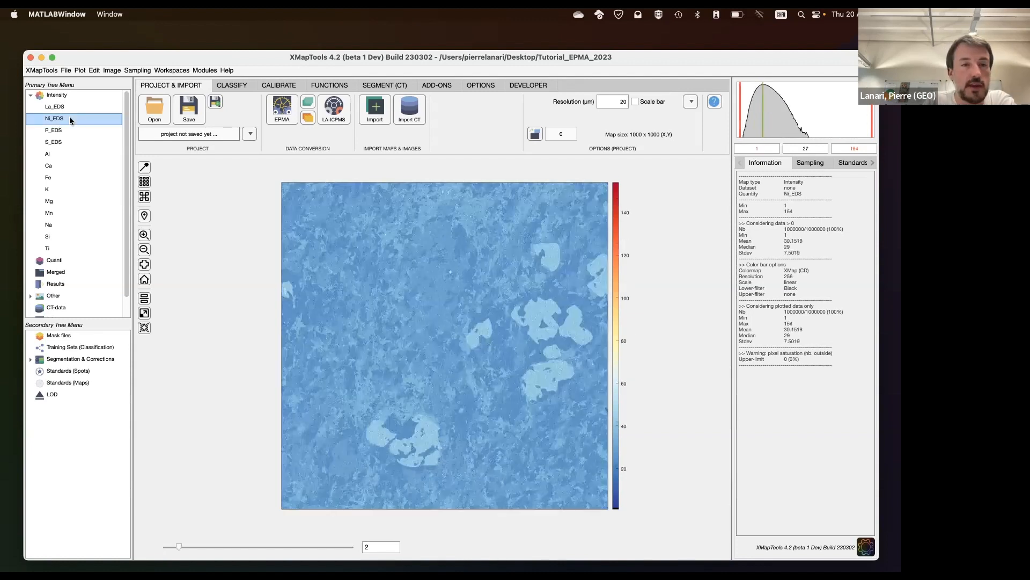
pyautogui.rightClick(70, 118)
pyautogui.click(94, 139)
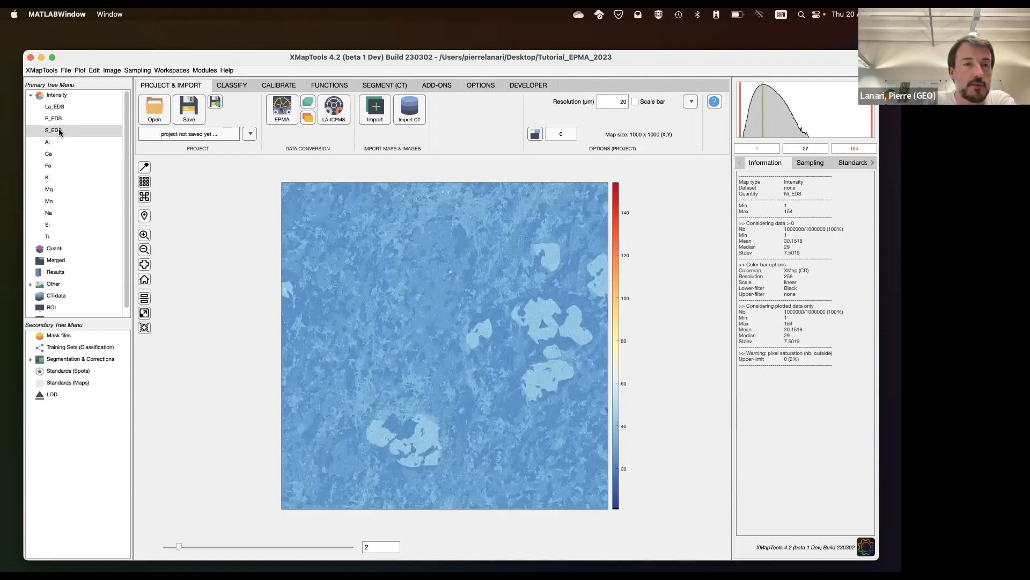
pyautogui.click(76, 131)
pyautogui.rightClick(77, 130)
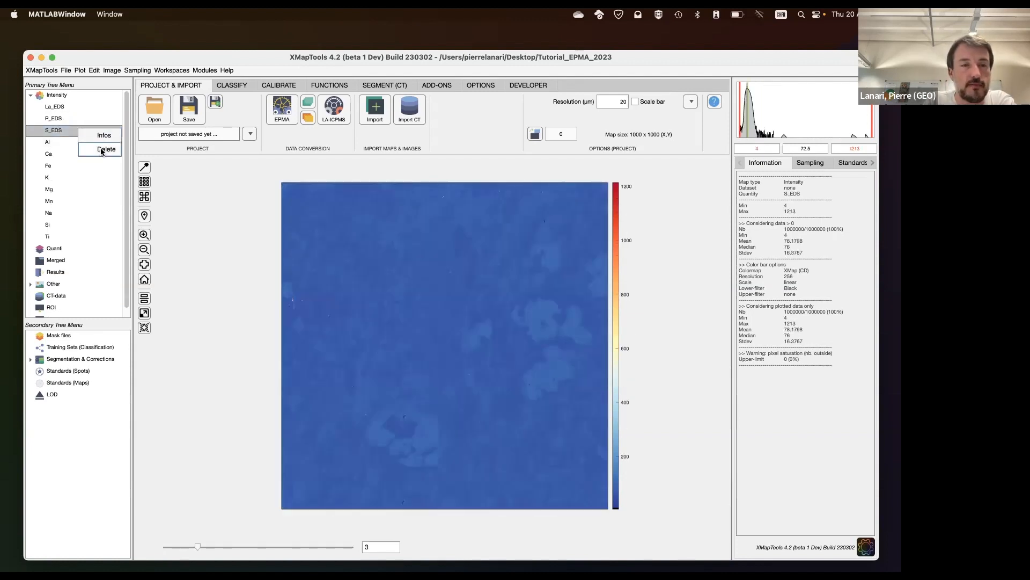
pyautogui.click(101, 152)
# View the La_EDS and P_EDS maps, and save the project as aaa4.mat in the Tutorial_EPMA_2023 folder
pyautogui.click(64, 107)
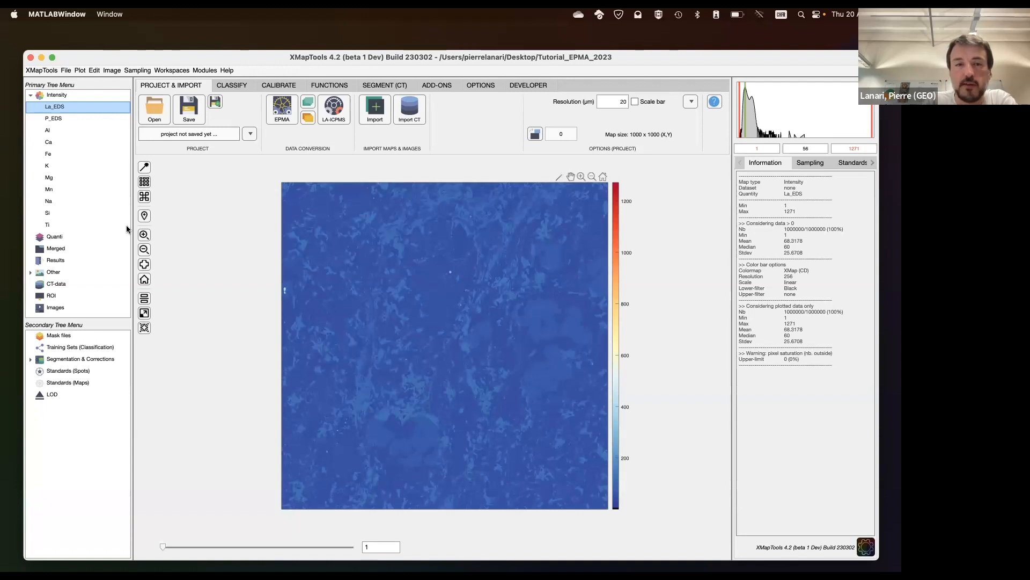
pyautogui.click(63, 118)
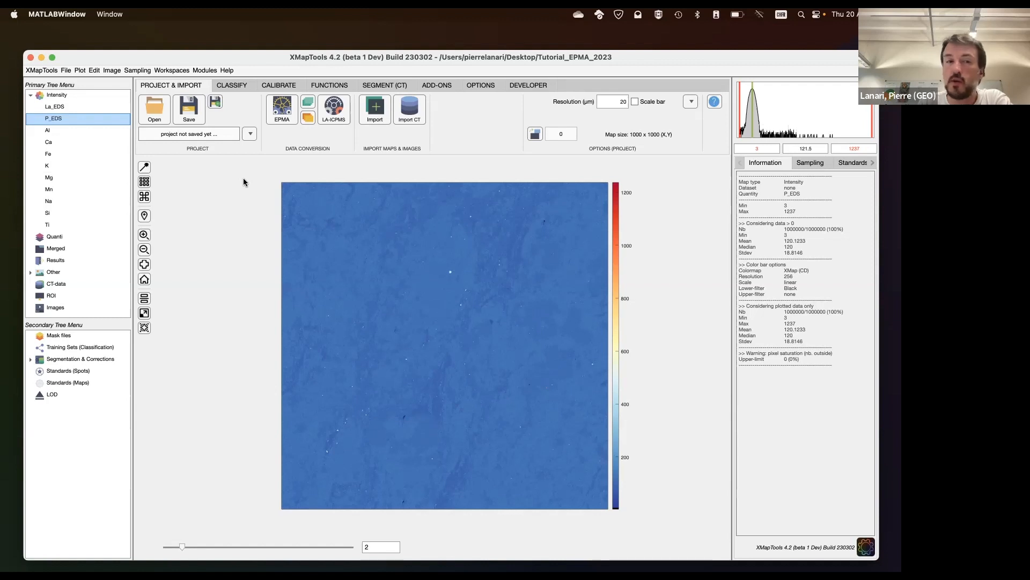
pyautogui.click(189, 110)
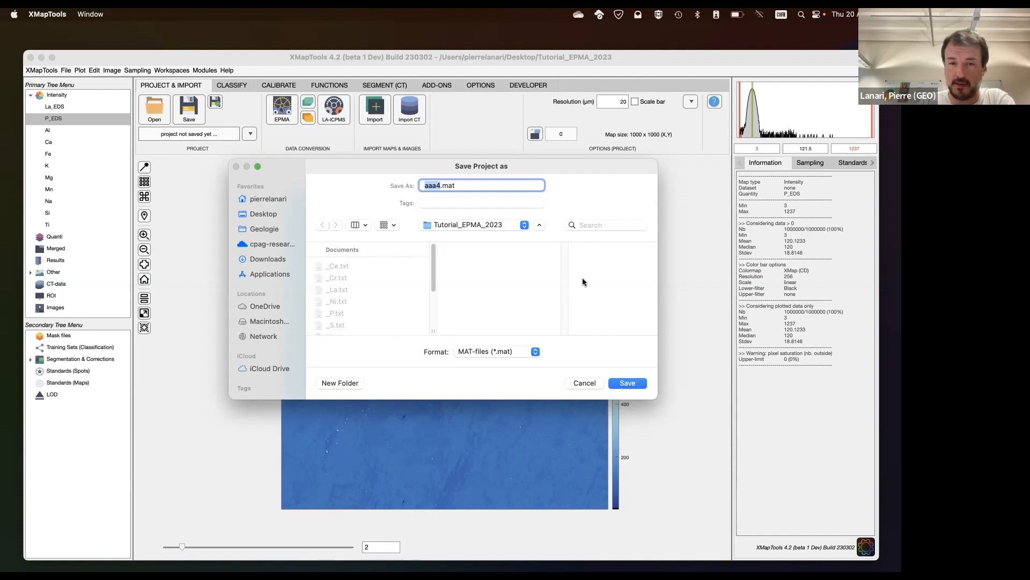
pyautogui.click(625, 381)
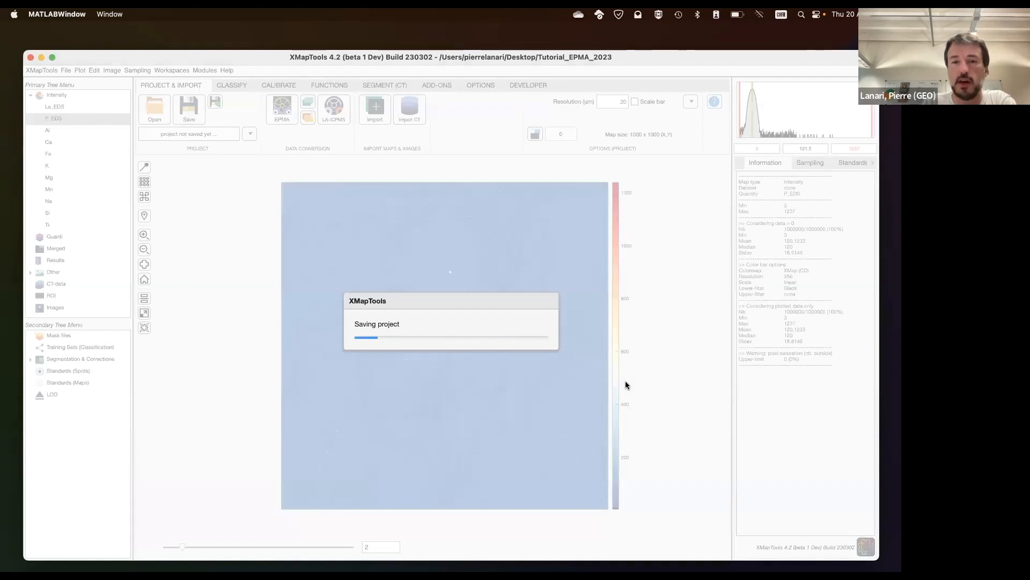
pyautogui.press('super+Tab')
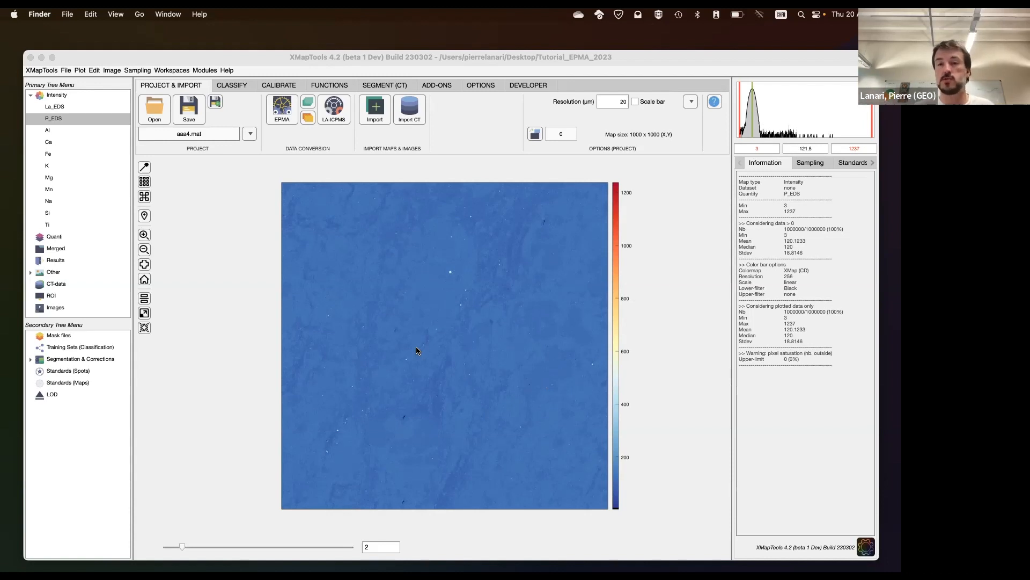
pyautogui.click(666, 206)
# Add a new classification training set, PhaseDef_1, with the Phase Assistant enabled
pyautogui.click(231, 86)
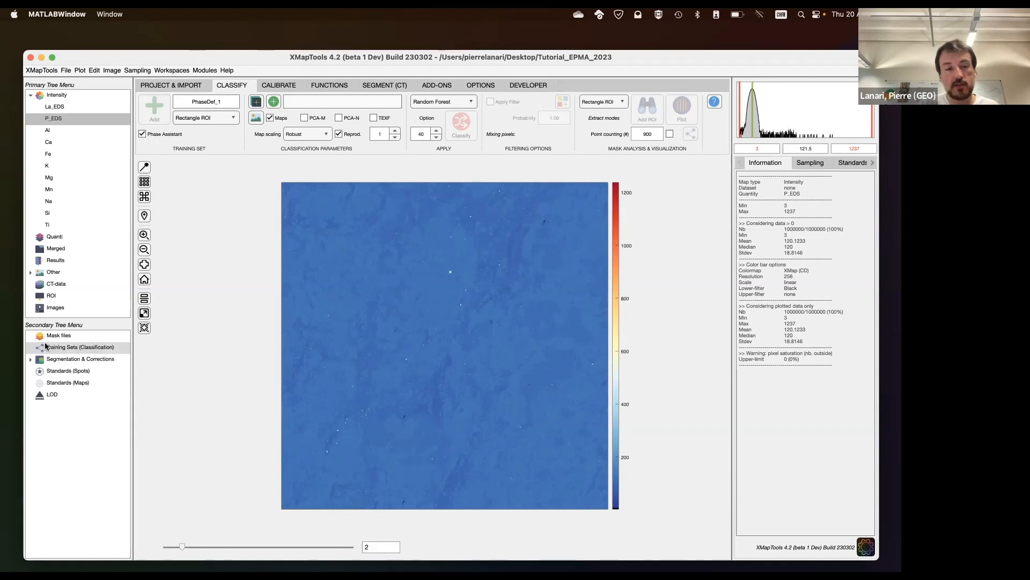
pyautogui.click(73, 348)
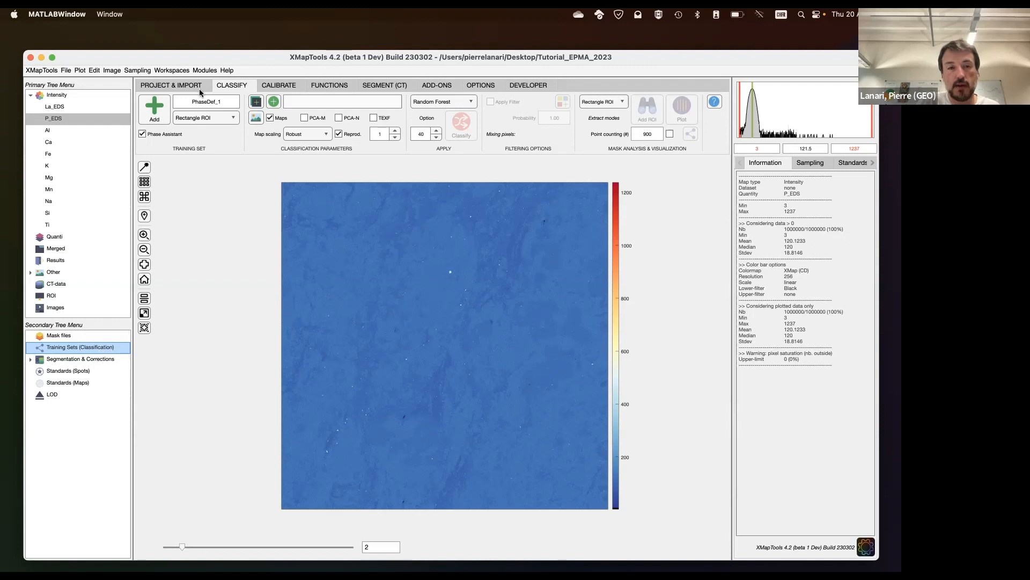
pyautogui.click(158, 111)
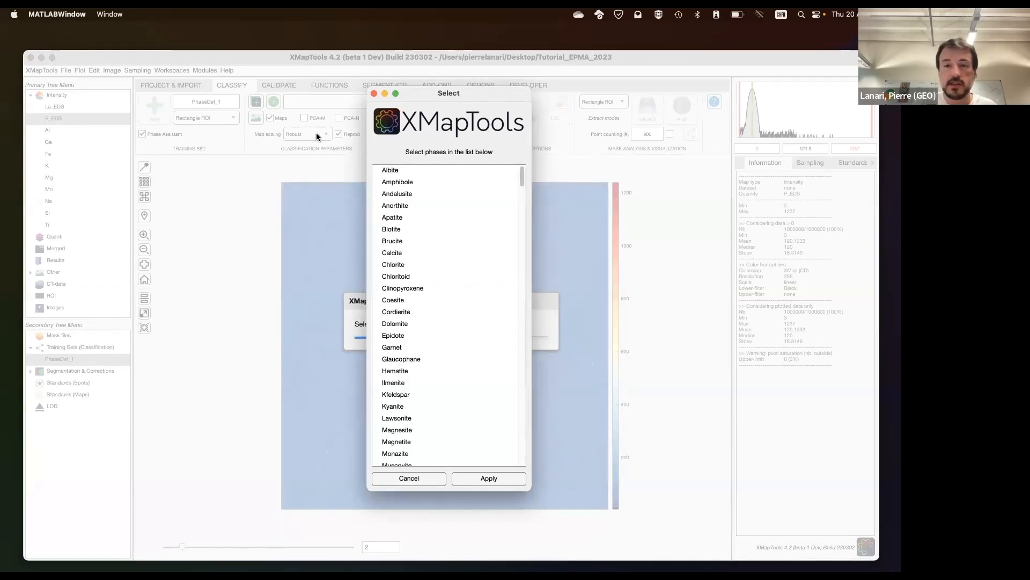
# Select Biotite, Garnet, Plagioclase and Quartz as the phases for the PhaseDef_1 training set
pyautogui.click(412, 227)
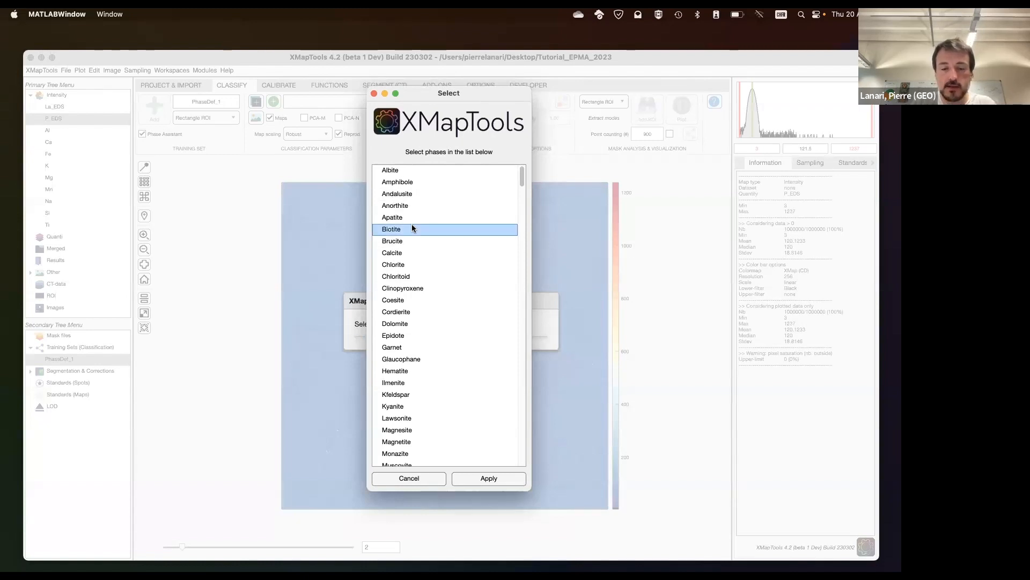
pyautogui.scroll(-5, 426, 269)
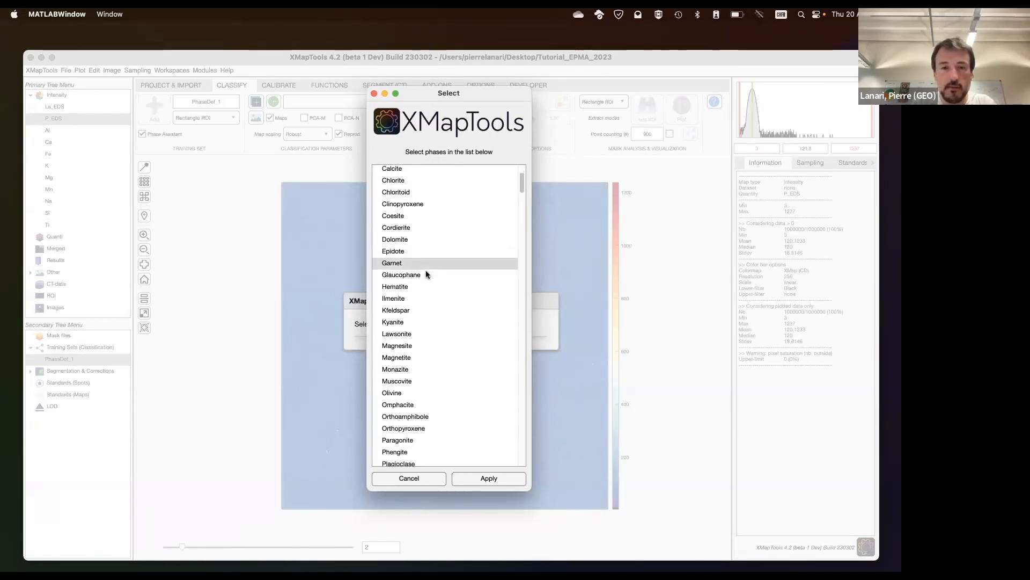
pyautogui.scroll(-1, 426, 271)
pyautogui.click(400, 251)
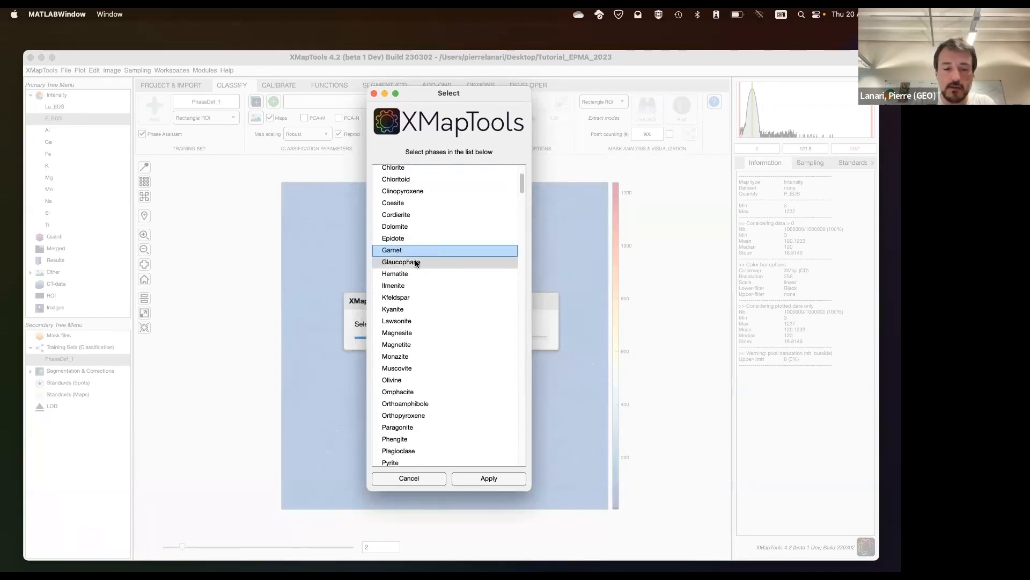
pyautogui.scroll(-2, 433, 274)
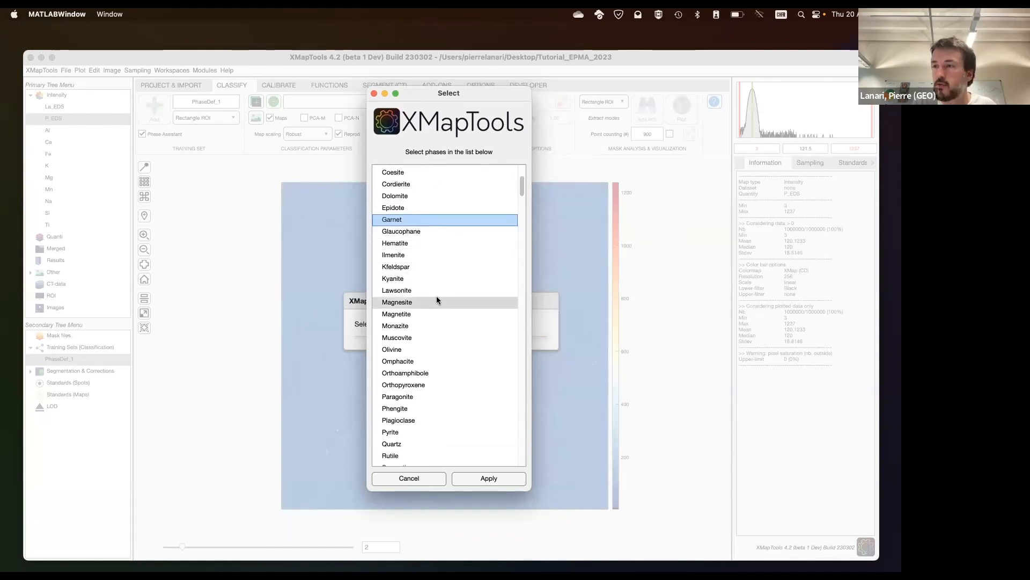
pyautogui.scroll(-2, 437, 301)
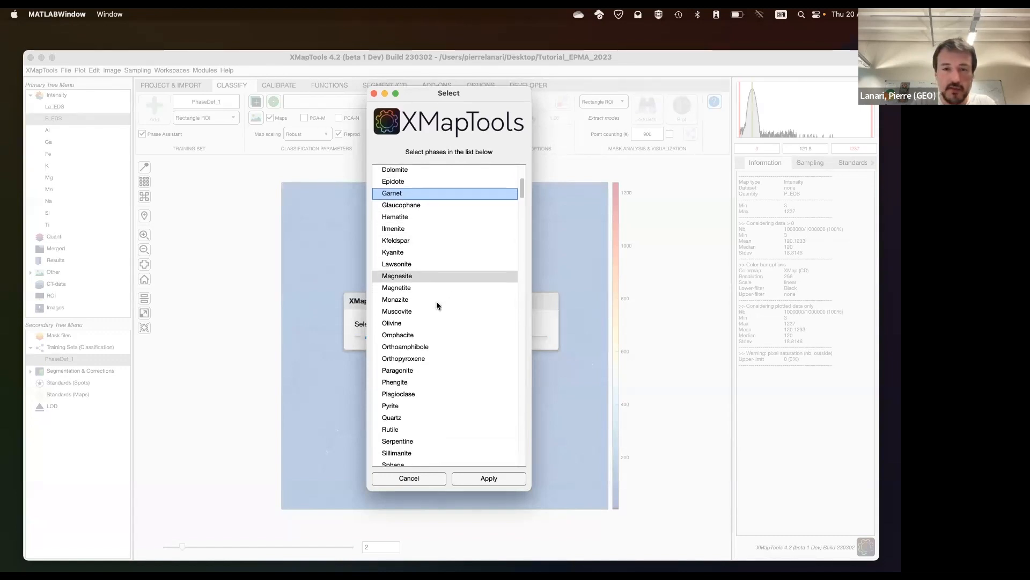
pyautogui.scroll(-3, 437, 301)
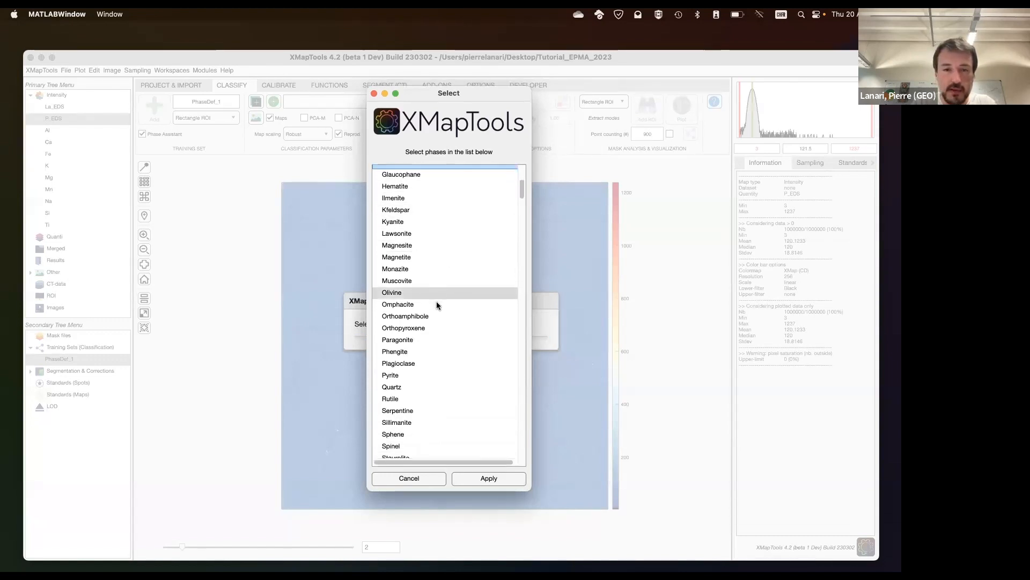
pyautogui.click(420, 360)
pyautogui.scroll(-8, 449, 285)
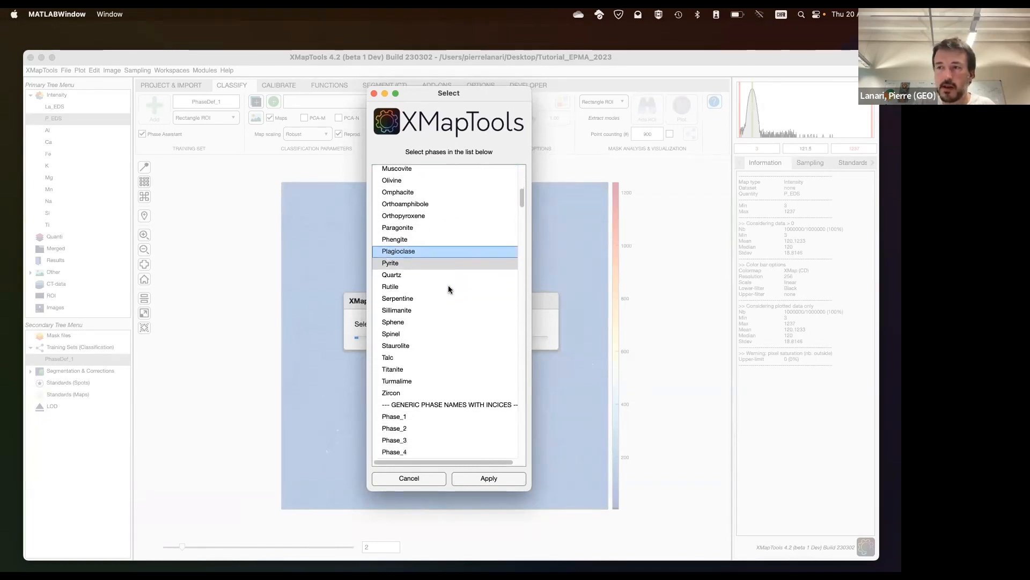
pyautogui.keyDown('super'); pyautogui.click(430, 272); pyautogui.keyUp('super')
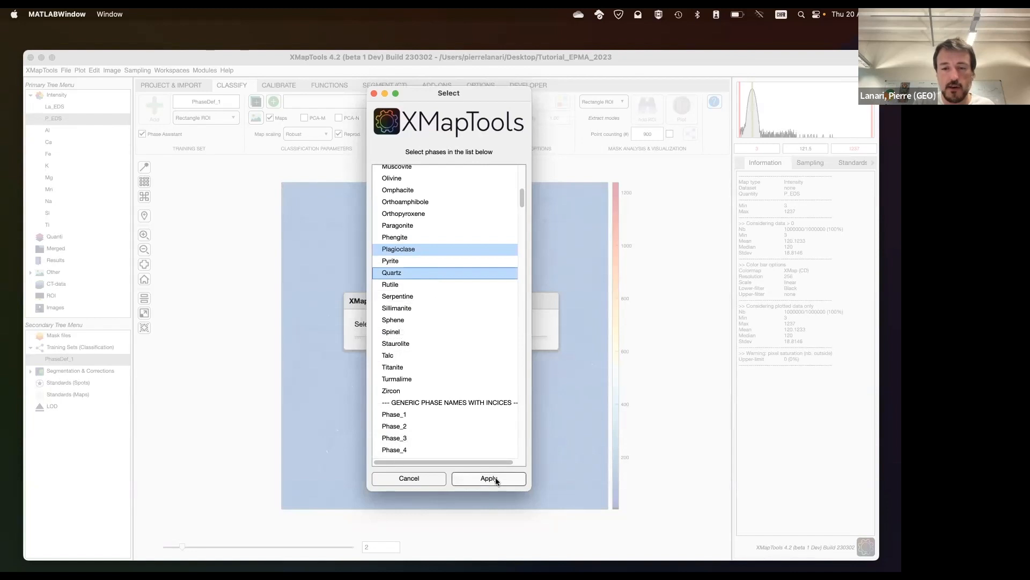
# Review the phase list from the common minerals through the generic names to the full database, and apply the phase selection
pyautogui.scroll(15, 462, 314)
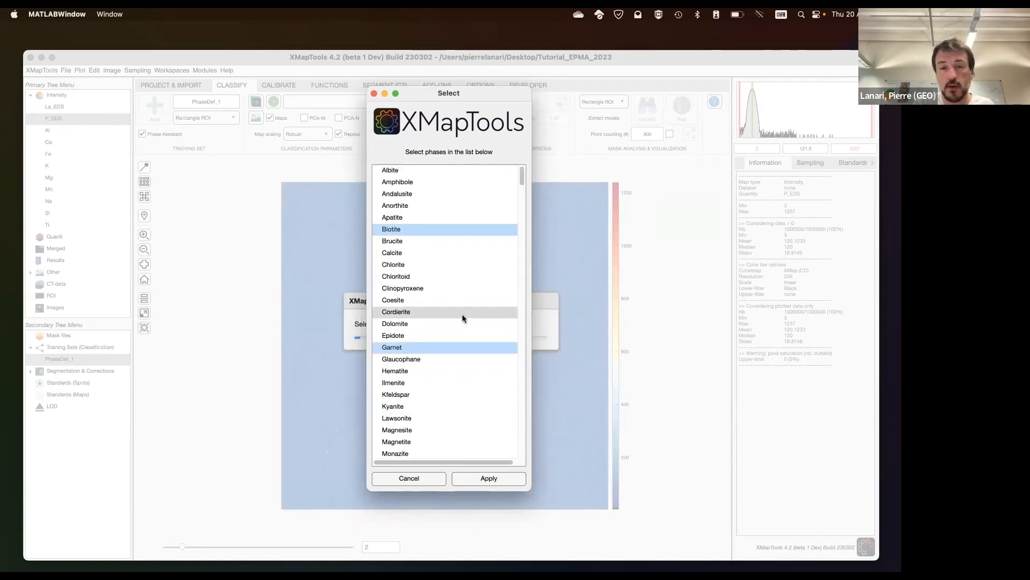
pyautogui.scroll(-10, 439, 375)
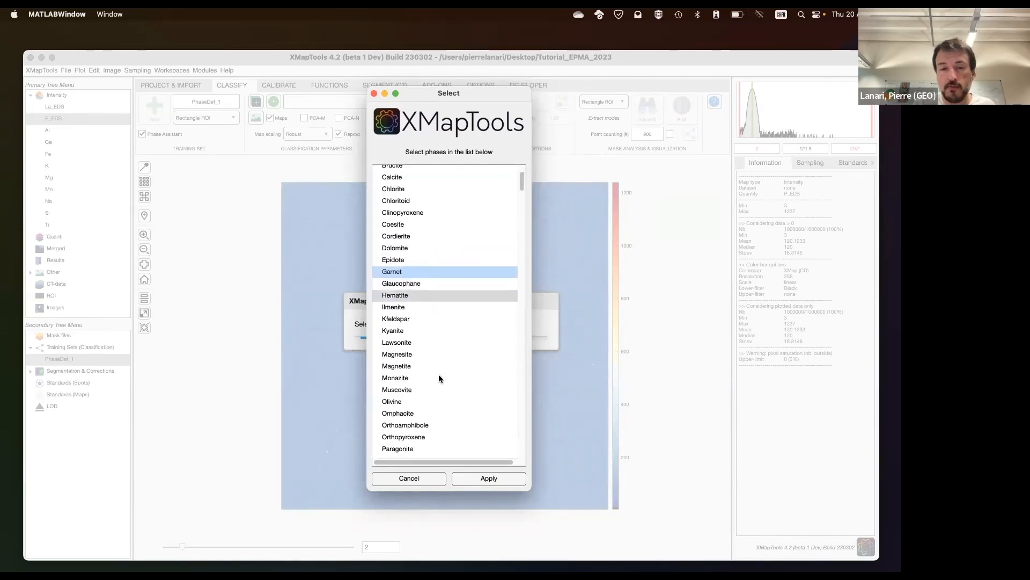
pyautogui.scroll(-6, 439, 375)
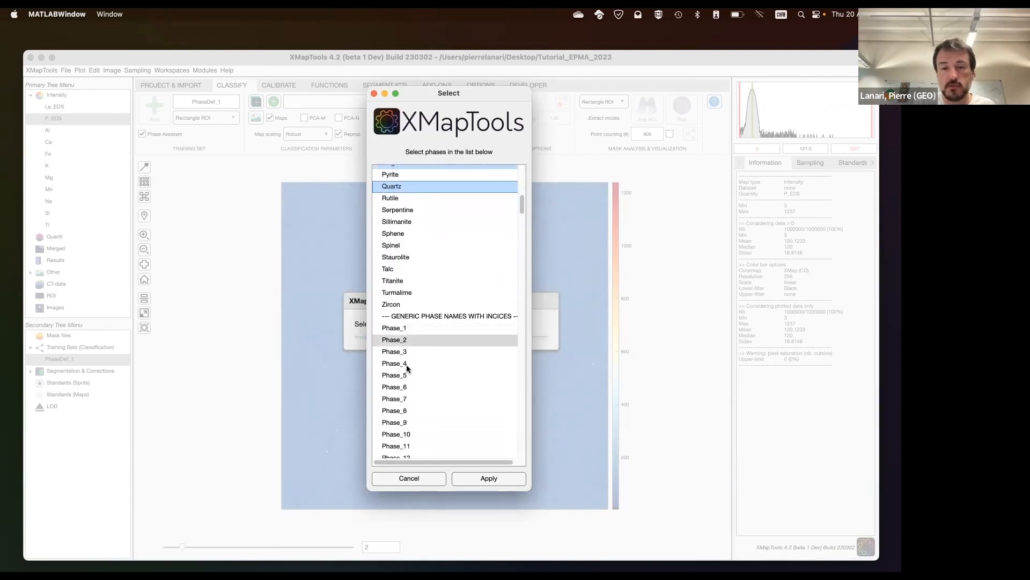
pyautogui.scroll(-3, 424, 384)
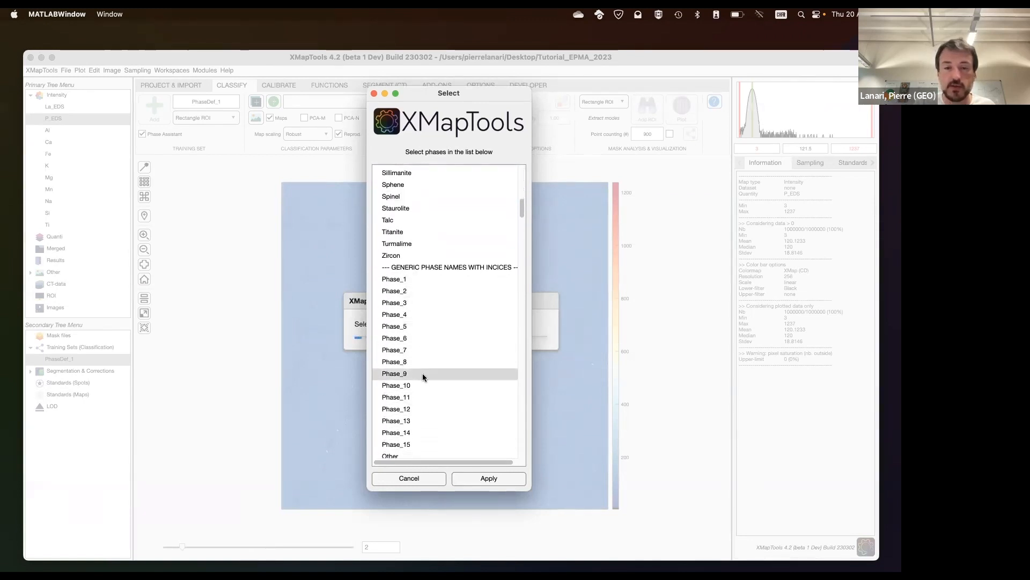
pyautogui.scroll(-5, 439, 336)
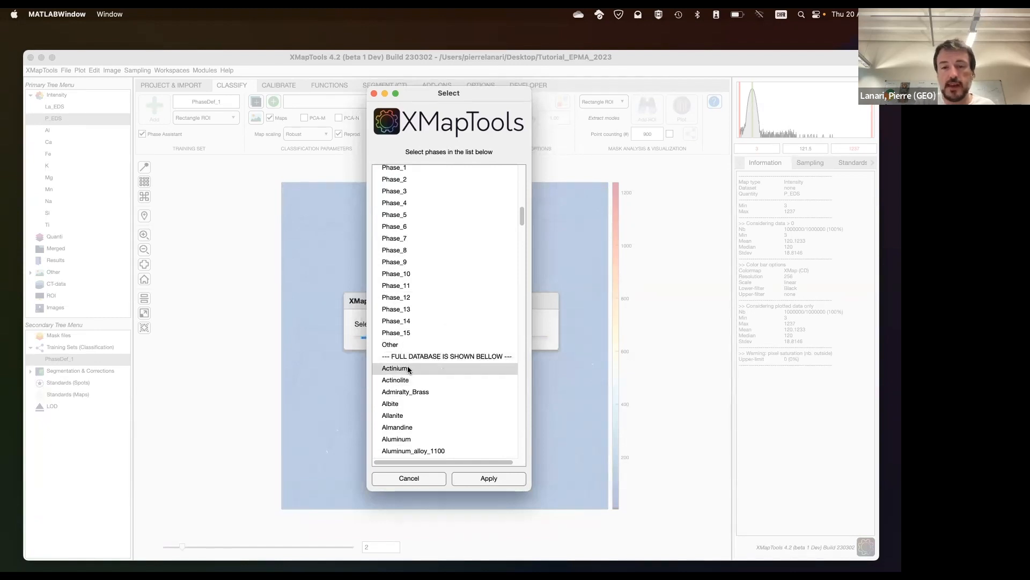
pyautogui.scroll(-20, 414, 372)
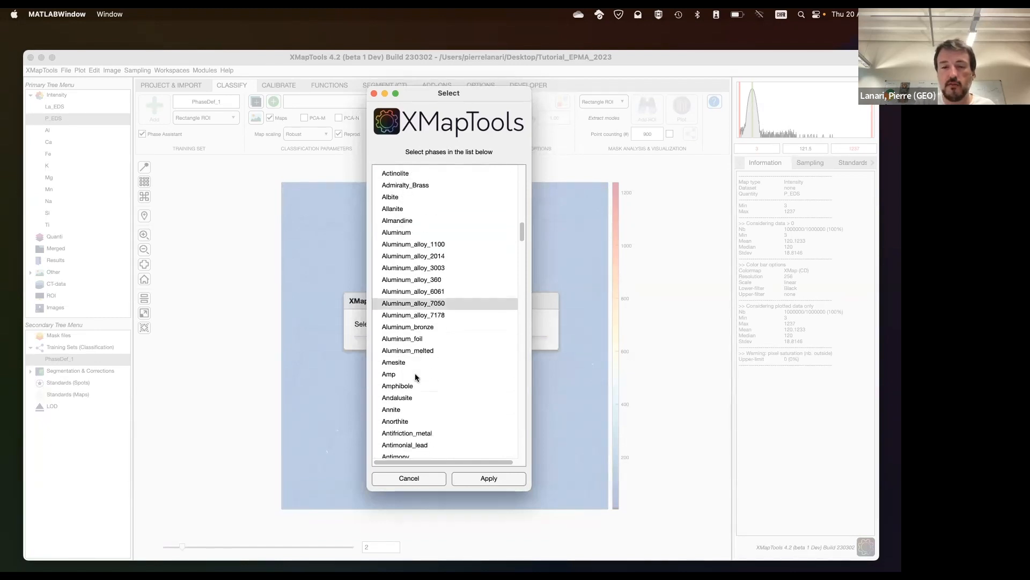
pyautogui.scroll(-2, 416, 376)
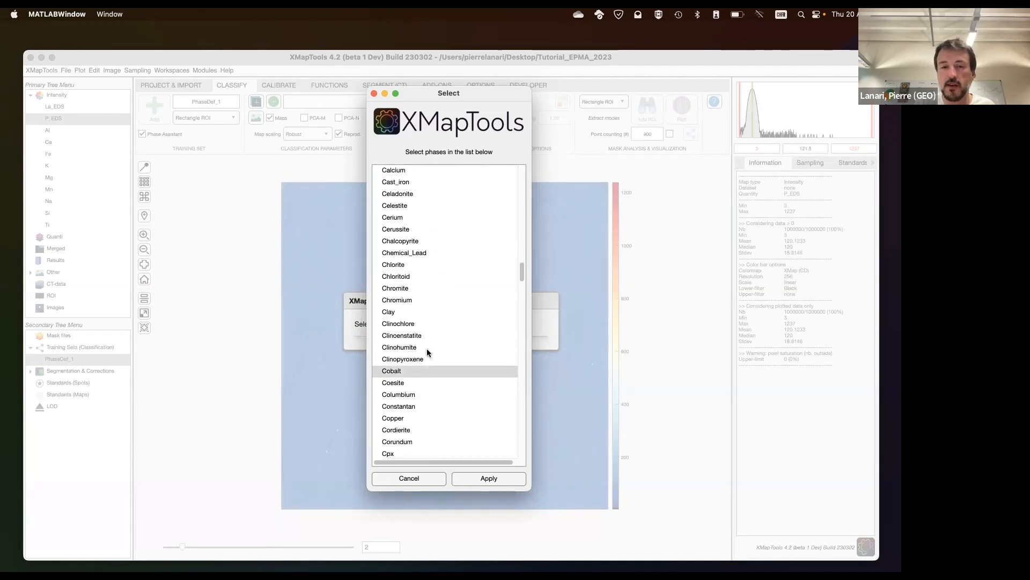
pyautogui.click(494, 478)
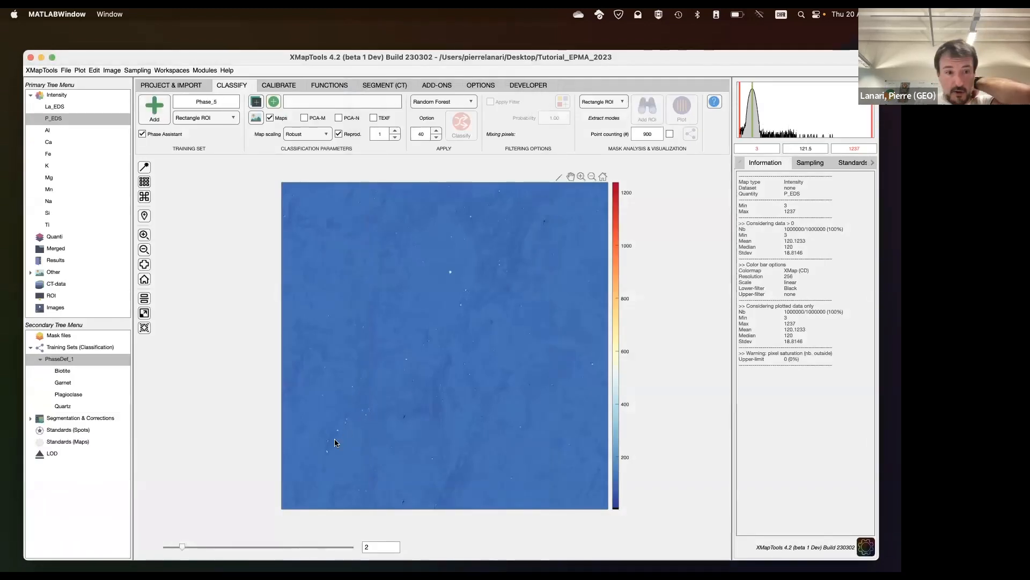
# Select the Biotite class of PhaseDef_1 and display the K intensity map around the large high-K grains
pyautogui.click(67, 372)
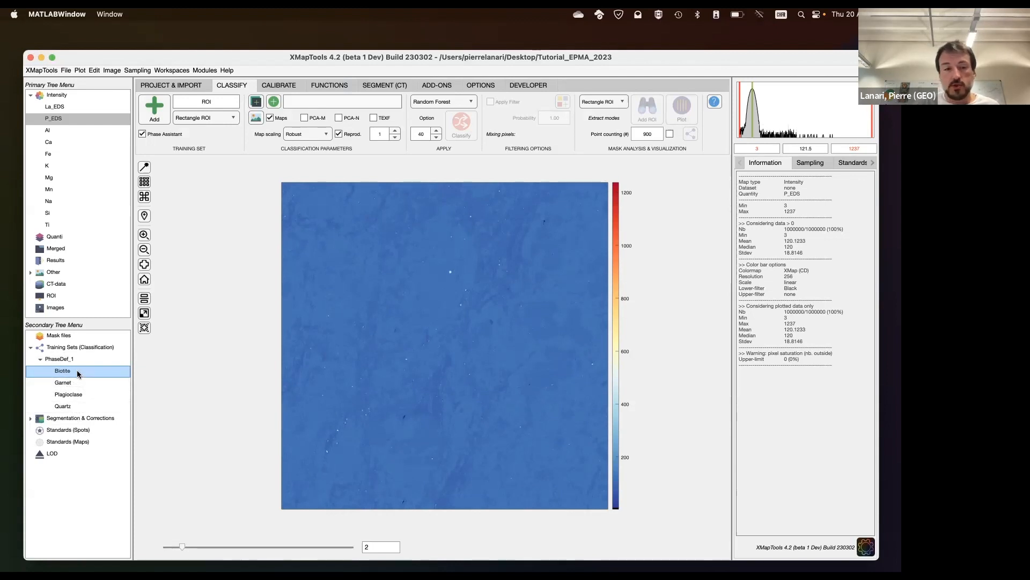
pyautogui.click(52, 169)
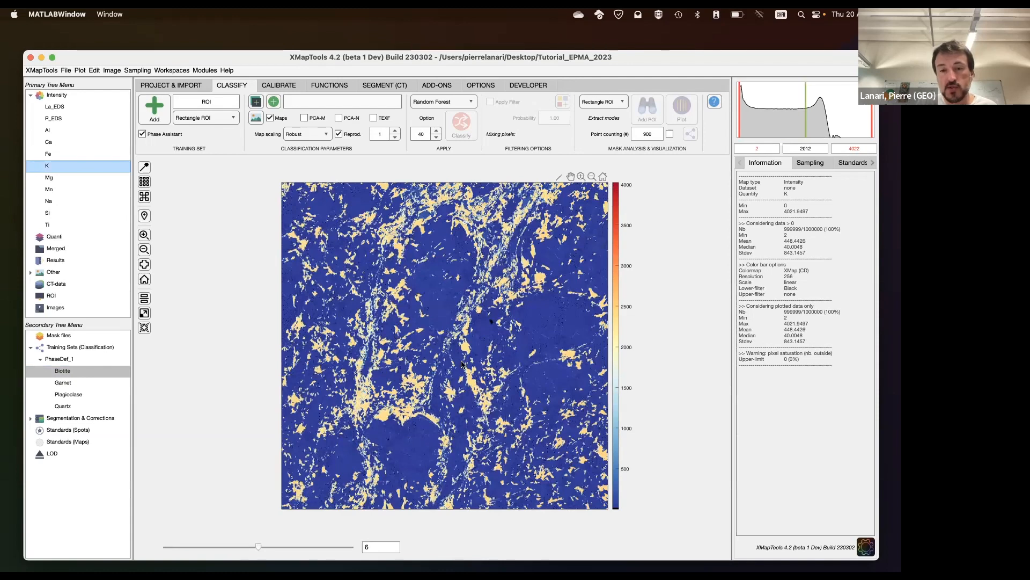
pyautogui.click(146, 235)
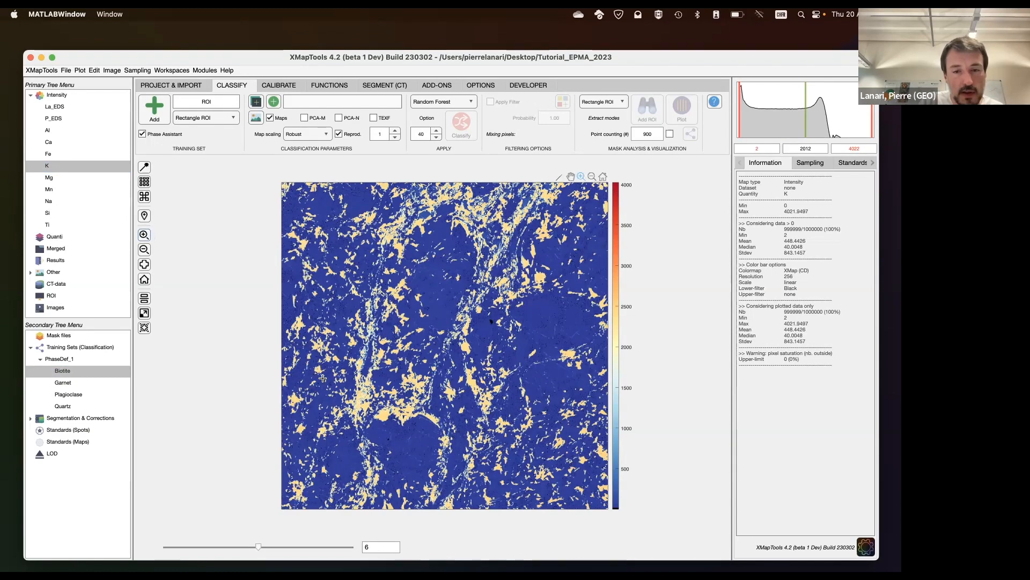
pyautogui.click(435, 446)
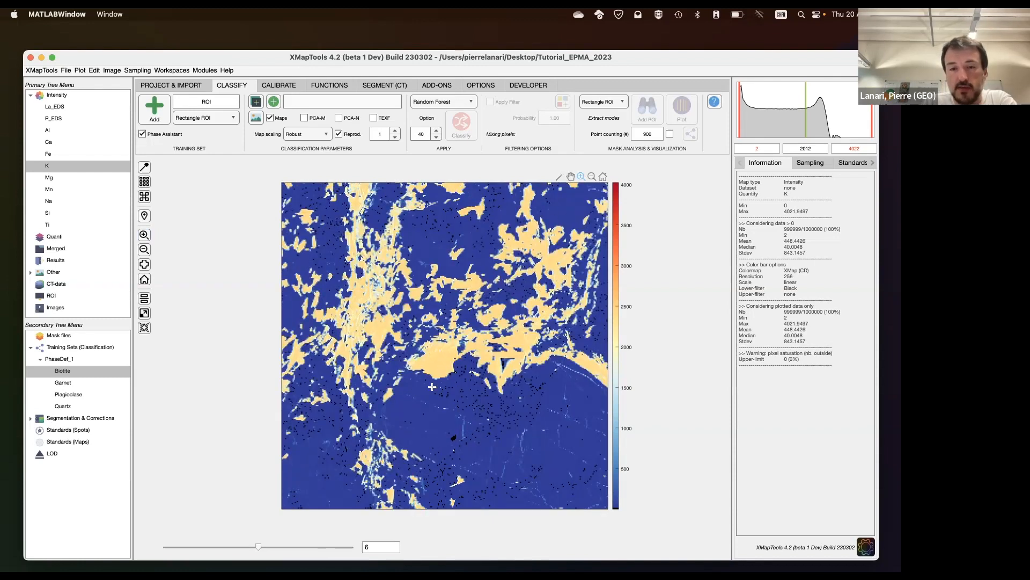
pyautogui.moveTo(319, 247); pyautogui.dragTo(566, 438)
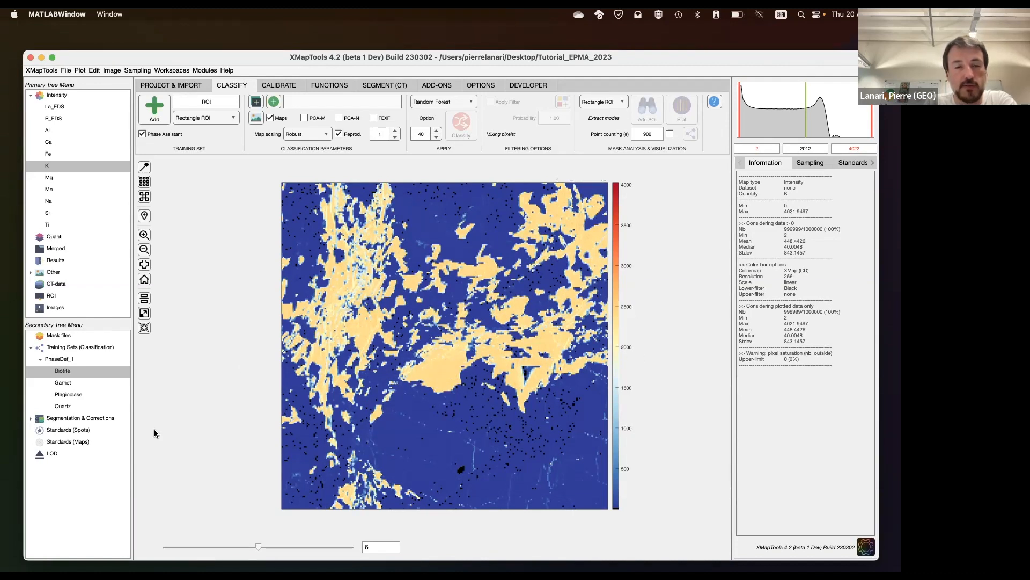
# Add a Rectangle ROI to the Biotite class inside the large high-K grain and expand the class to list it
pyautogui.click(64, 373)
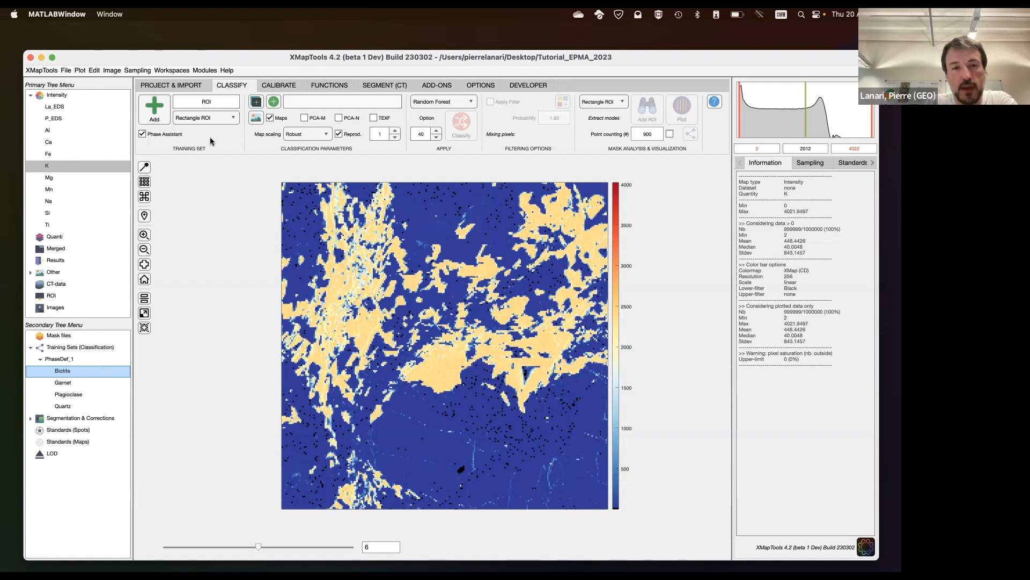
pyautogui.click(233, 119)
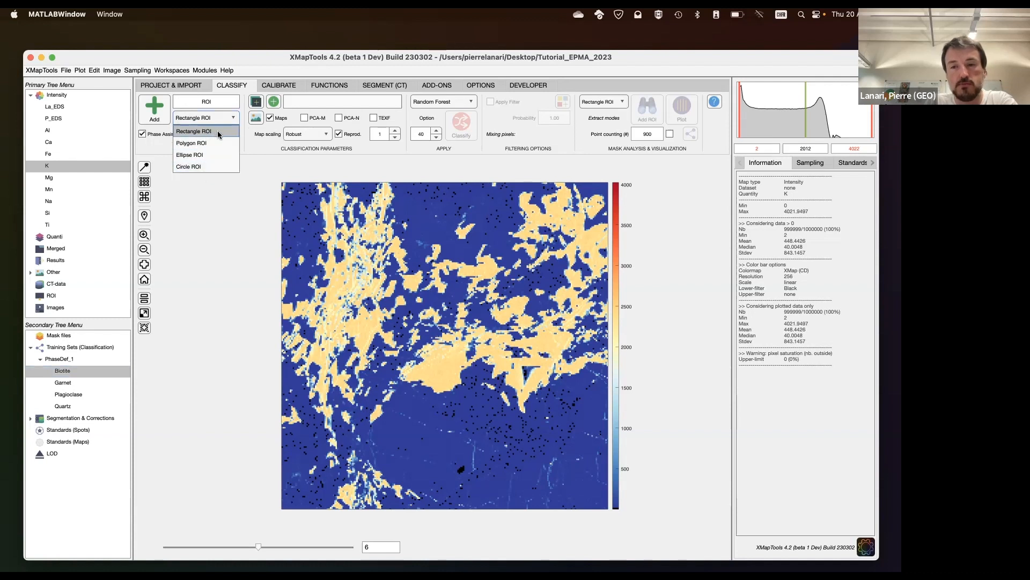
pyautogui.click(226, 133)
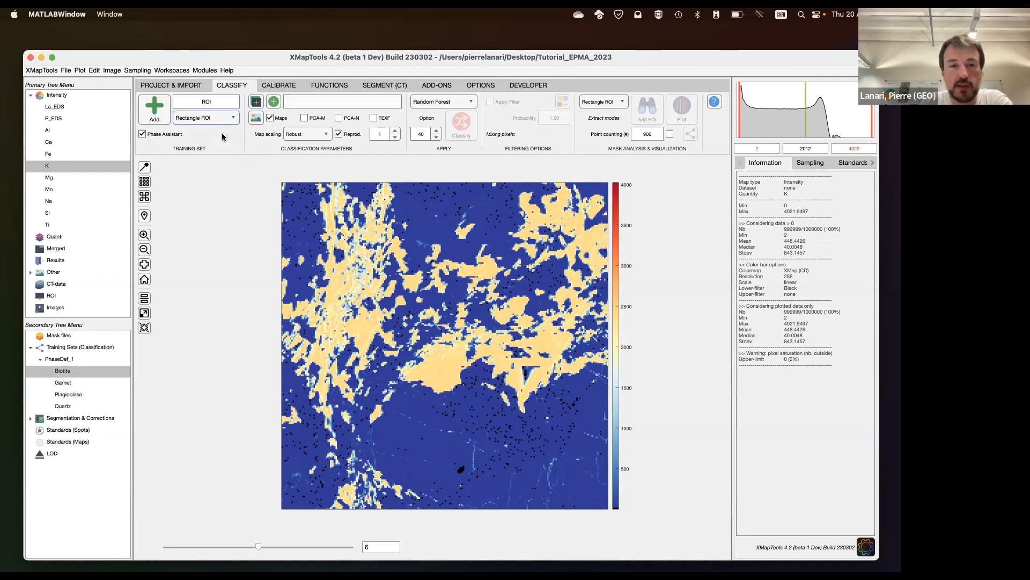
pyautogui.click(153, 111)
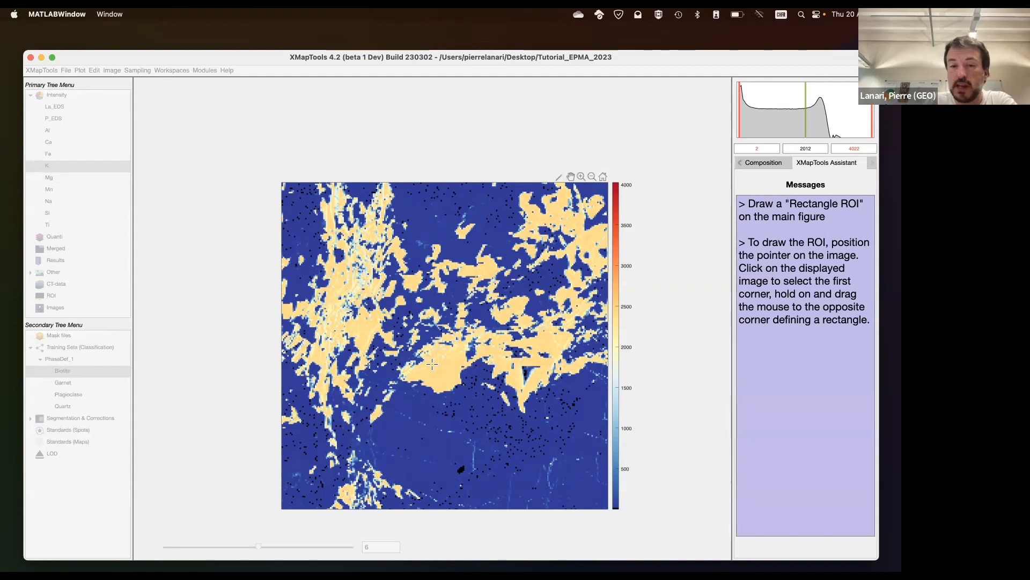
pyautogui.moveTo(432, 363); pyautogui.dragTo(453, 385)
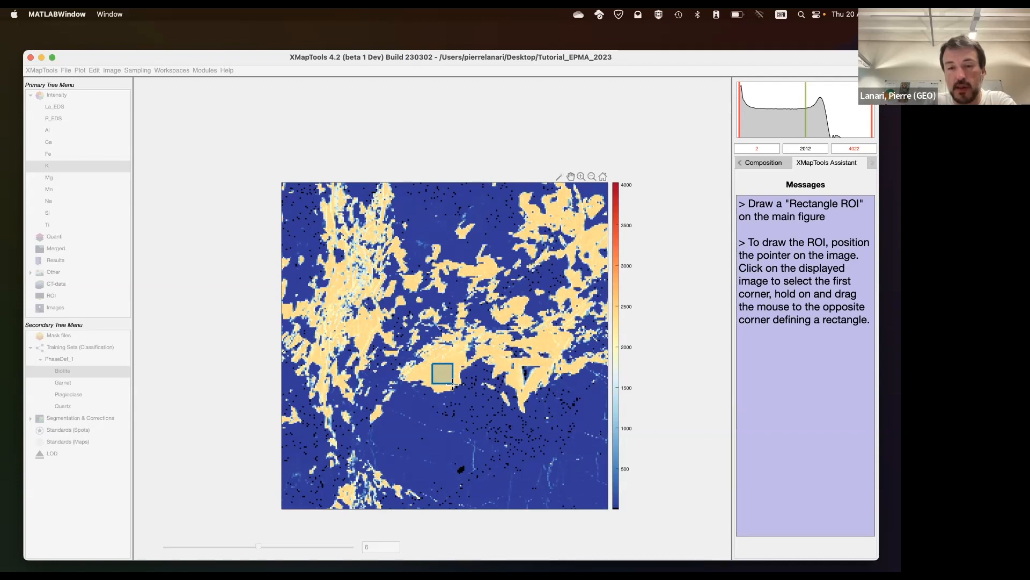
pyautogui.doubleClick(438, 375)
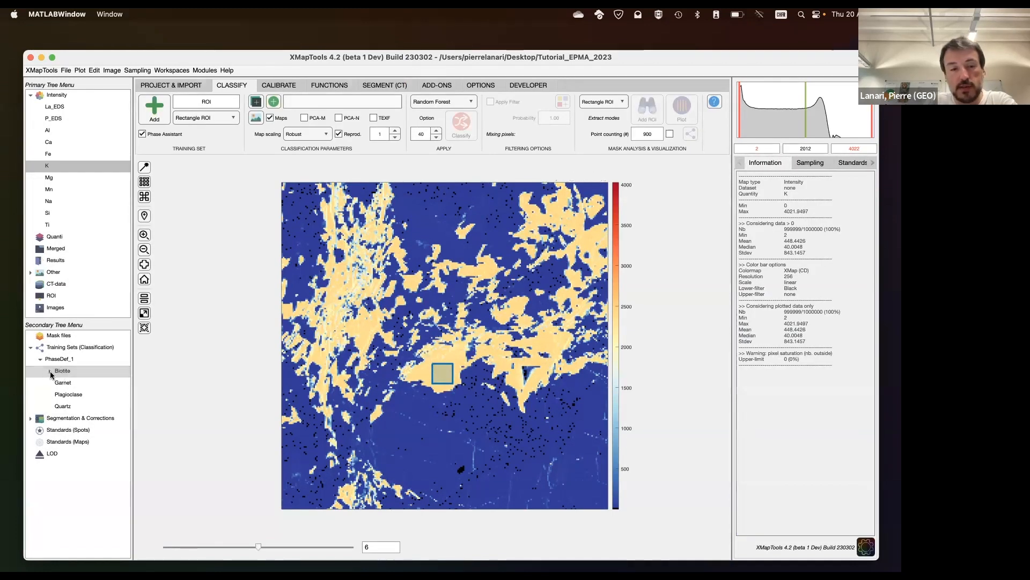
pyautogui.click(51, 372)
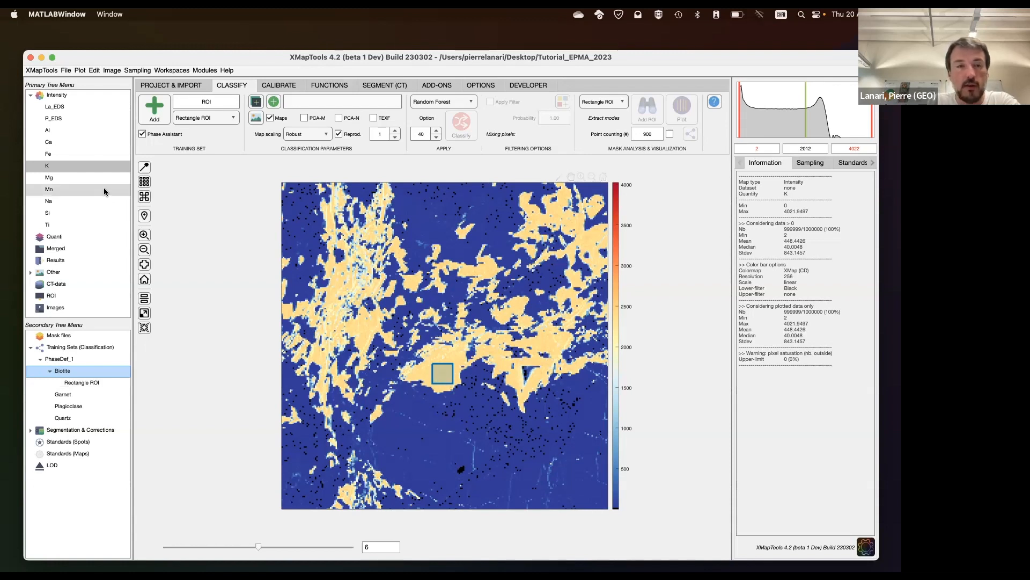
# Add a four-point Polygon ROI to the Biotite class along the thin elongated high-K grain above the rectangle
pyautogui.click(214, 120)
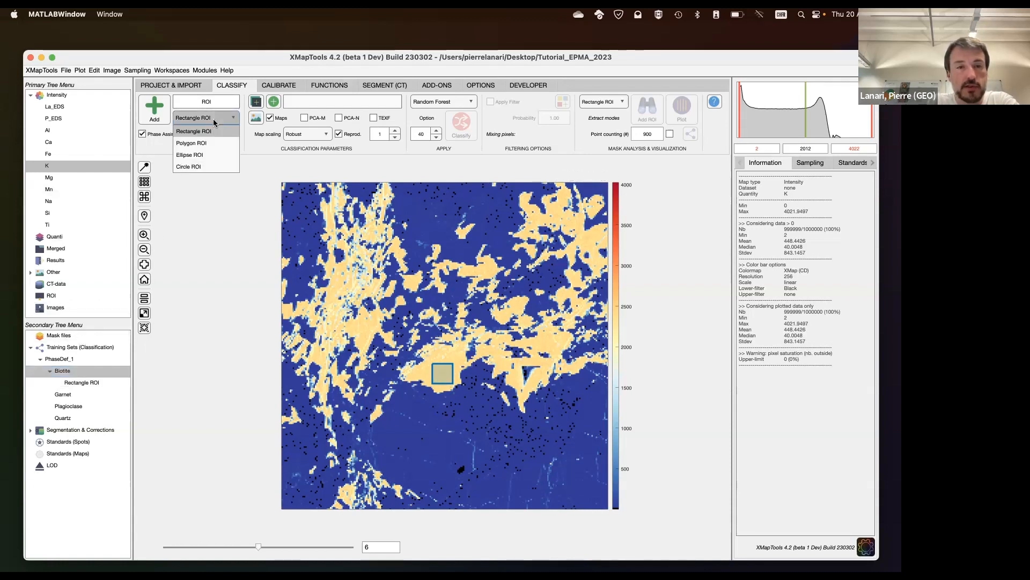
pyautogui.click(203, 144)
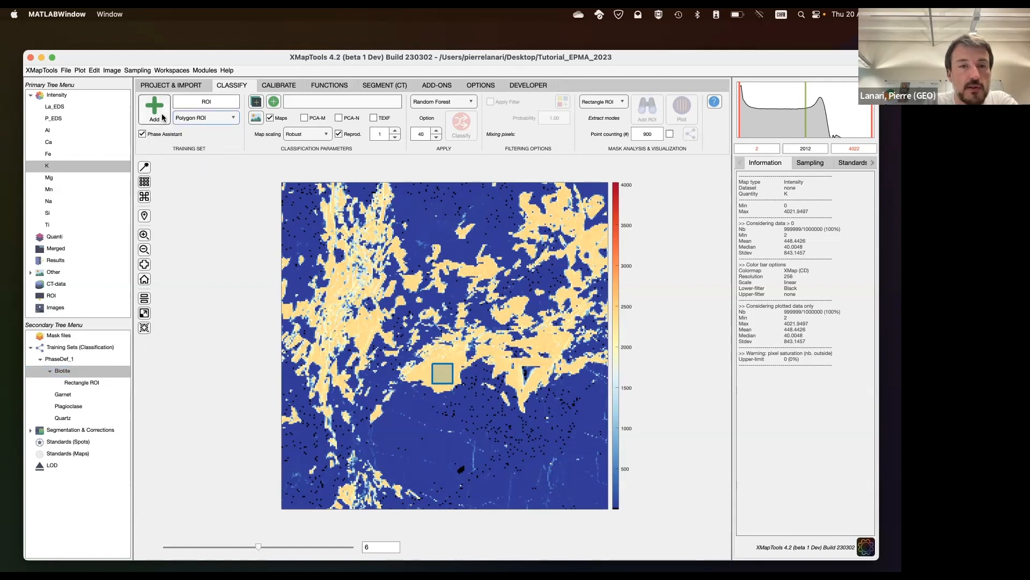
pyautogui.click(156, 110)
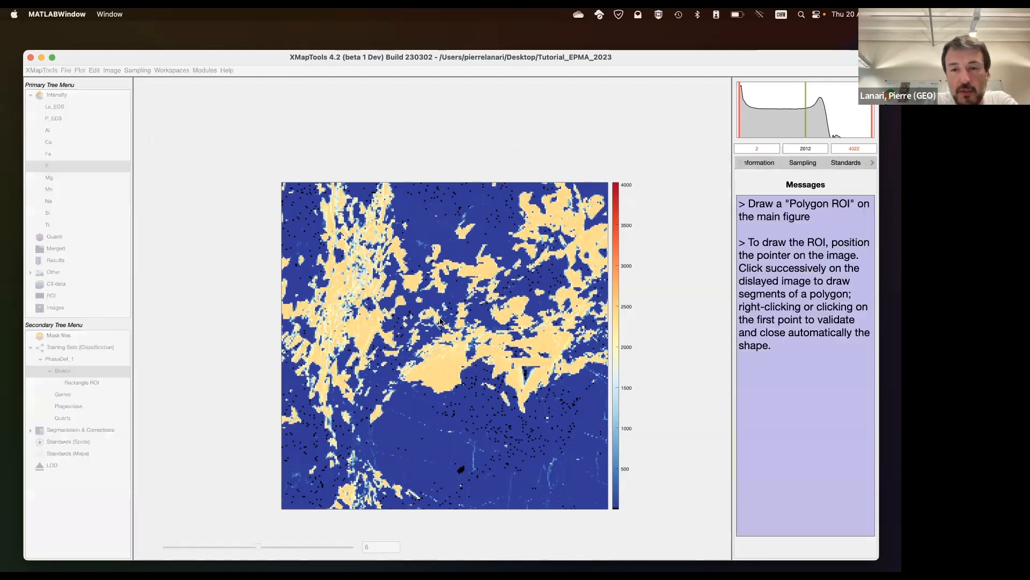
pyautogui.click(465, 266)
pyautogui.click(462, 272)
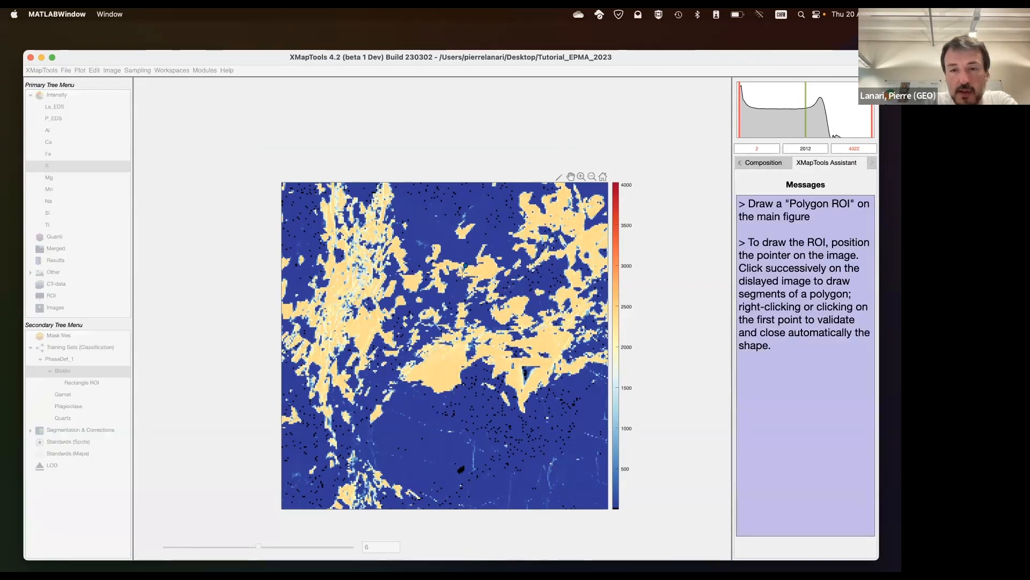
pyautogui.click(489, 275)
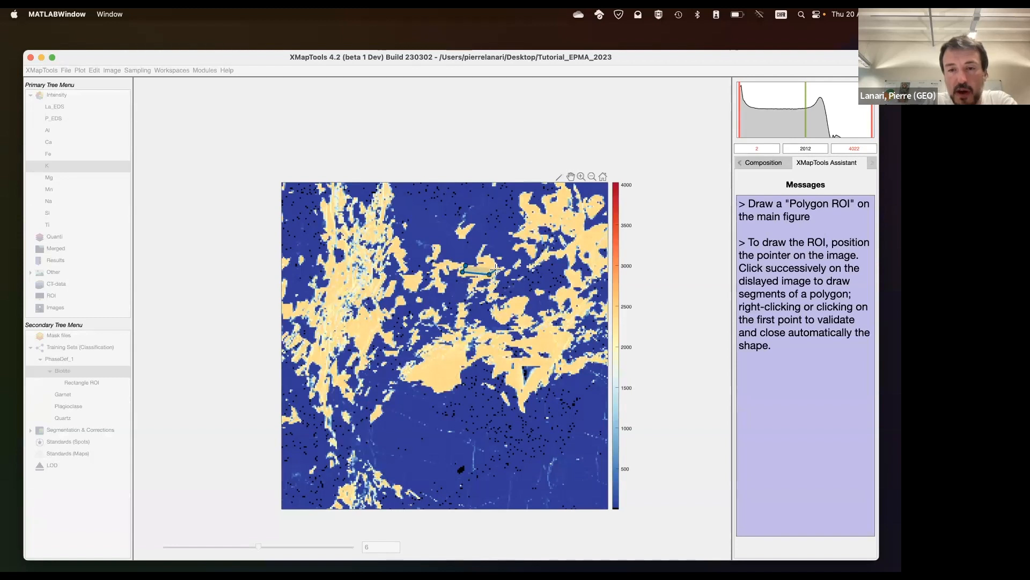
pyautogui.click(496, 269)
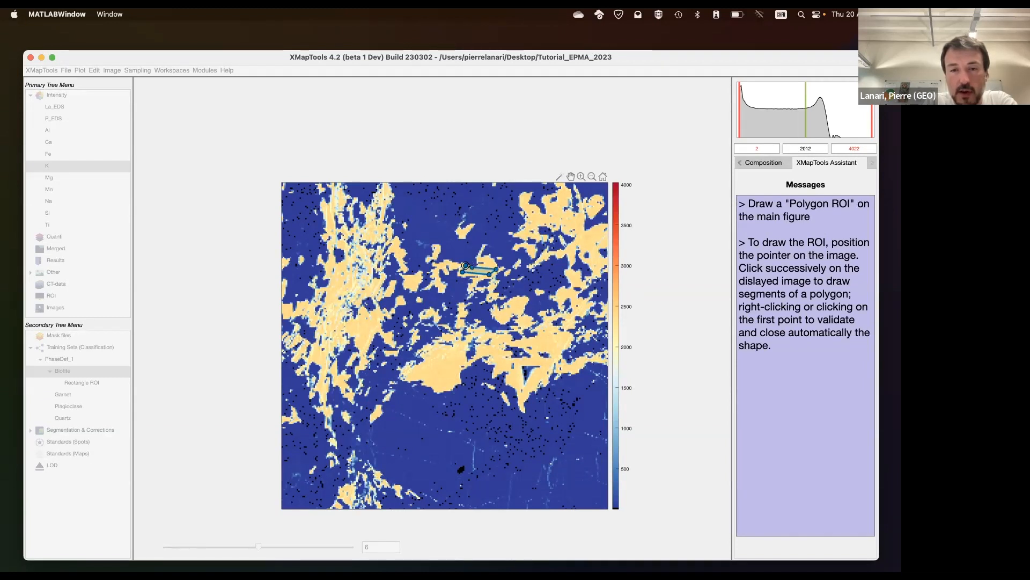
pyautogui.click(465, 266)
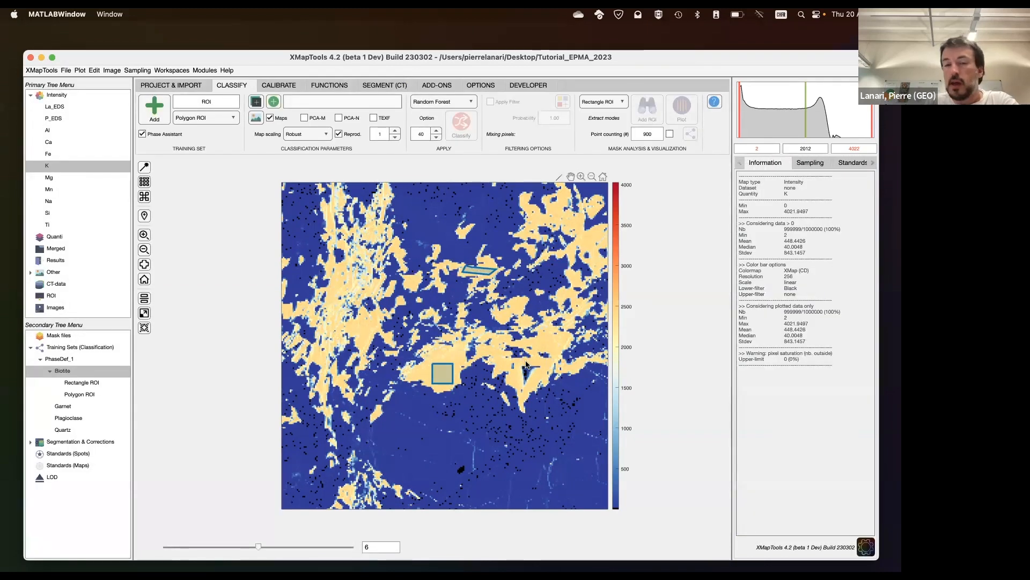
# Display the Biotite ROIs individually, and slightly reshape the Rectangle ROI by moving its upper-right corner outward
pyautogui.click(86, 384)
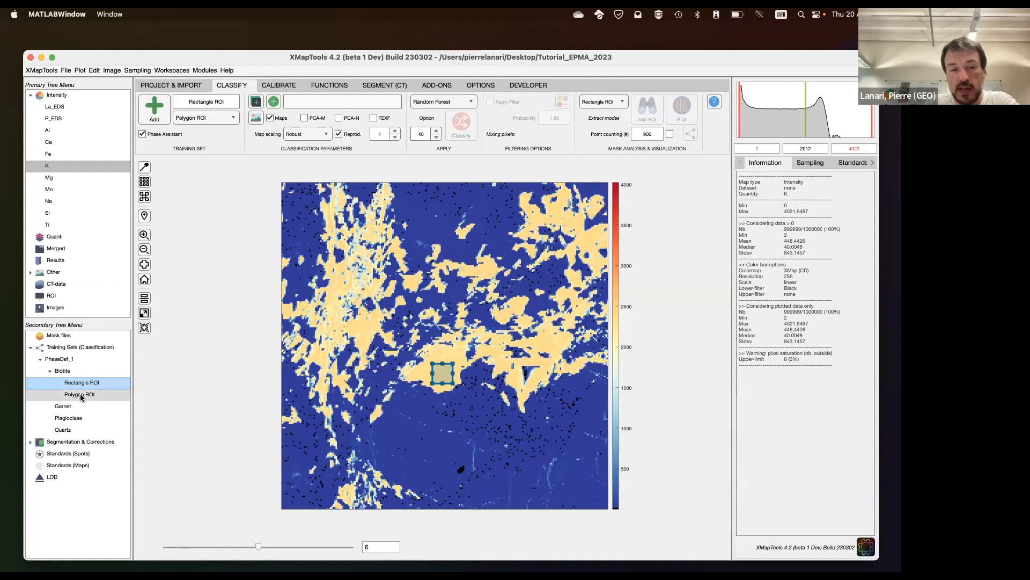
pyautogui.click(80, 396)
pyautogui.click(64, 383)
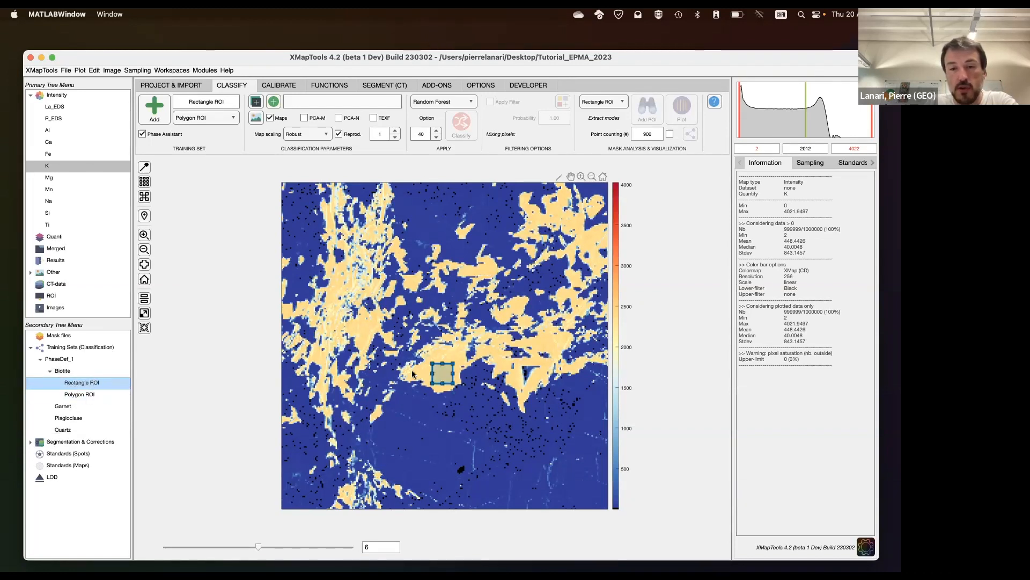
pyautogui.moveTo(452, 363); pyautogui.dragTo(455, 366)
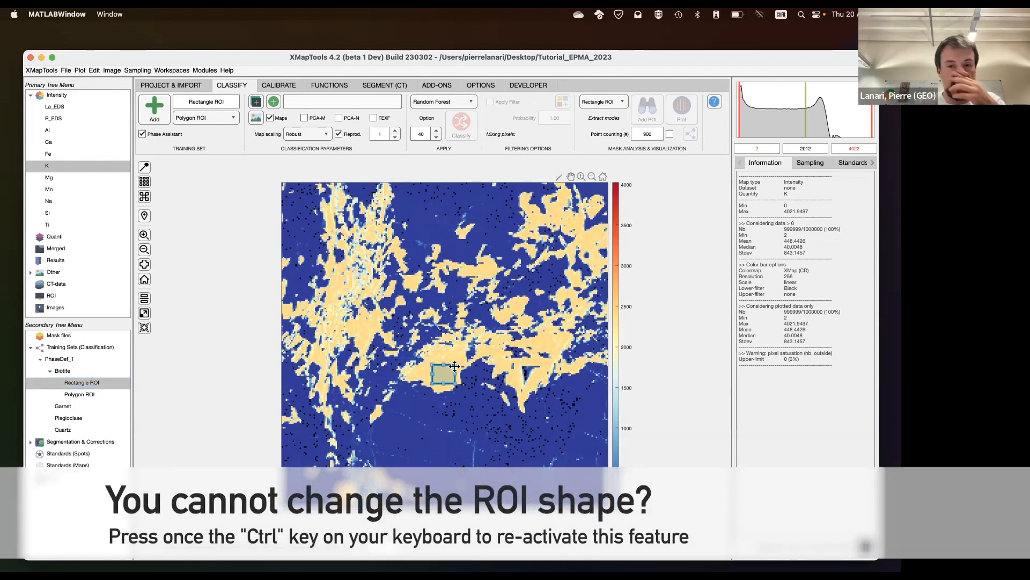
# Delete the Polygon ROI from the Biotite class
pyautogui.click(93, 395)
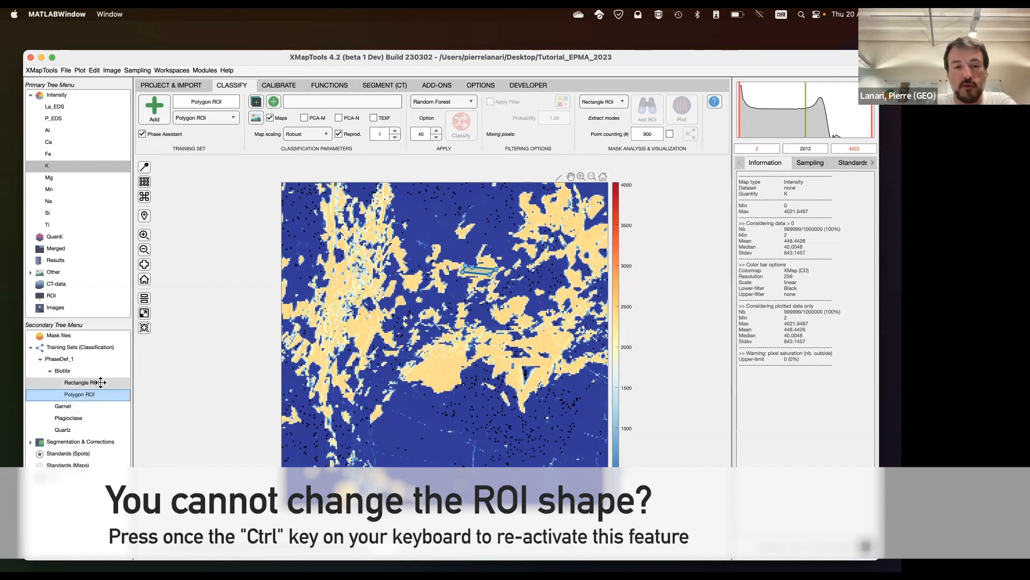
pyautogui.rightClick(81, 393)
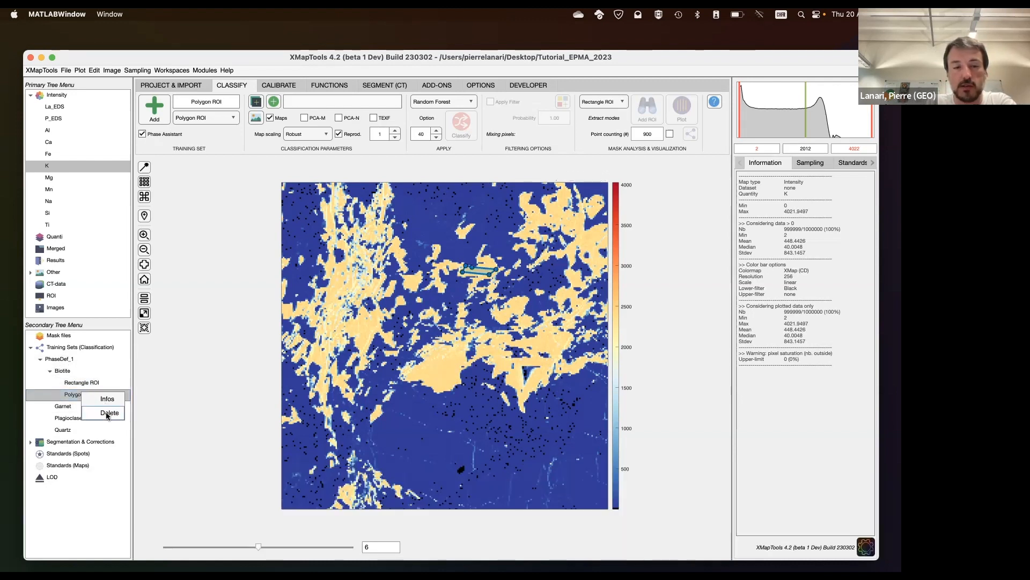
pyautogui.click(107, 416)
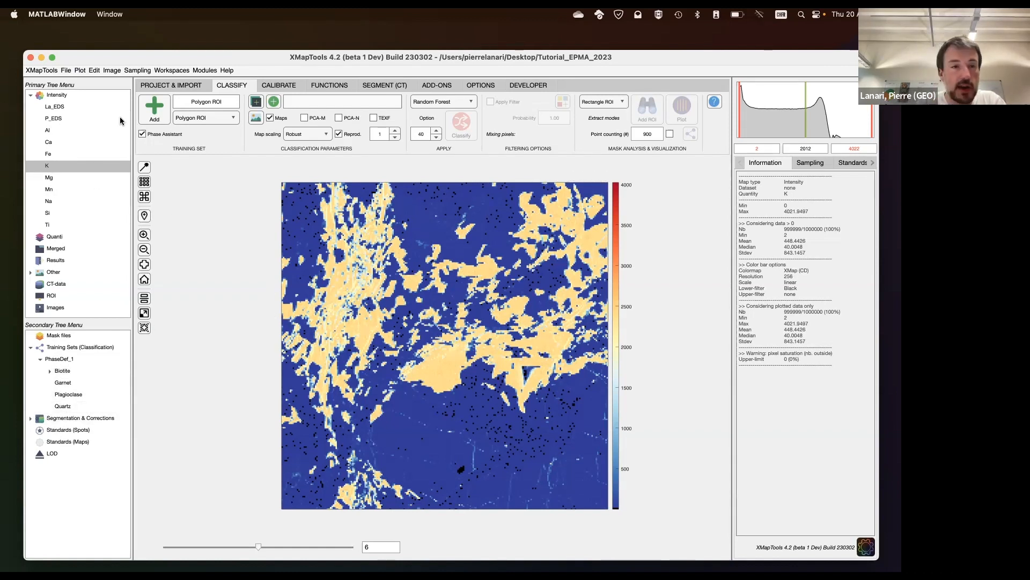
# Display the Fe intensity map and add a Rectangle ROI to the Garnet class in the left lobe of the large lower garnet
pyautogui.click(63, 154)
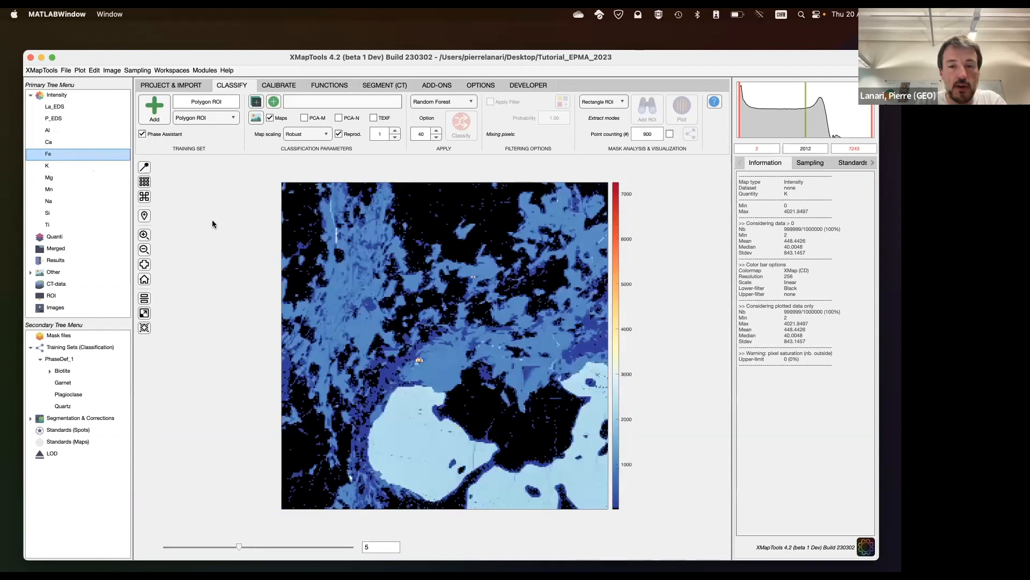
pyautogui.click(571, 177)
pyautogui.moveTo(465, 438); pyautogui.dragTo(381, 312)
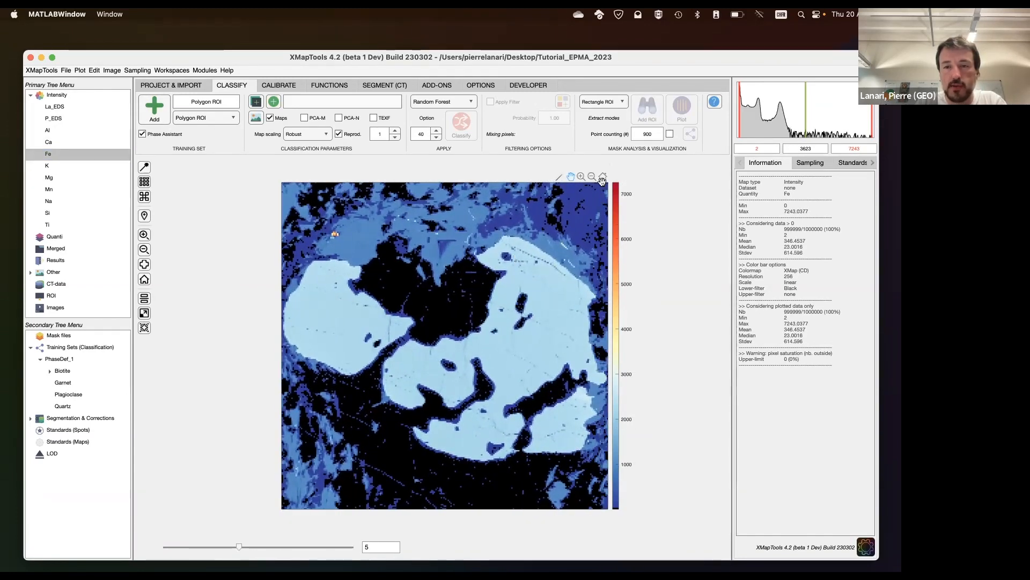
pyautogui.click(143, 281)
pyautogui.click(63, 382)
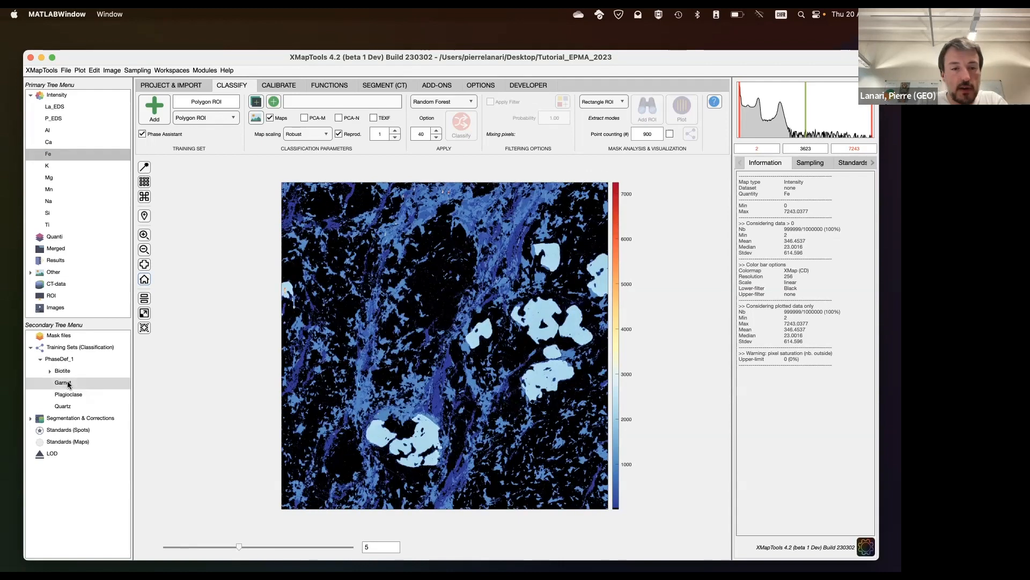
pyautogui.click(218, 117)
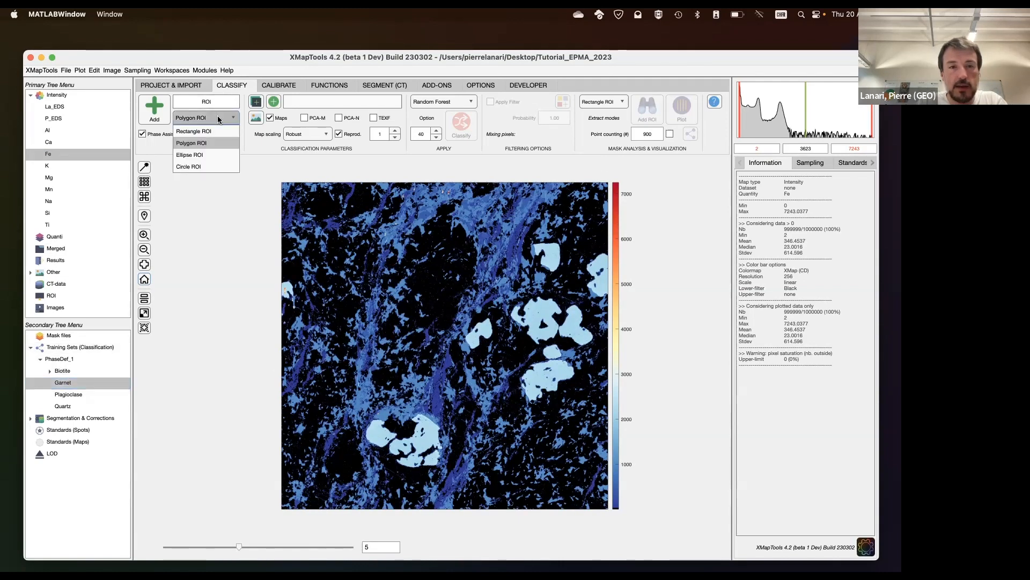
pyautogui.click(209, 130)
pyautogui.click(152, 111)
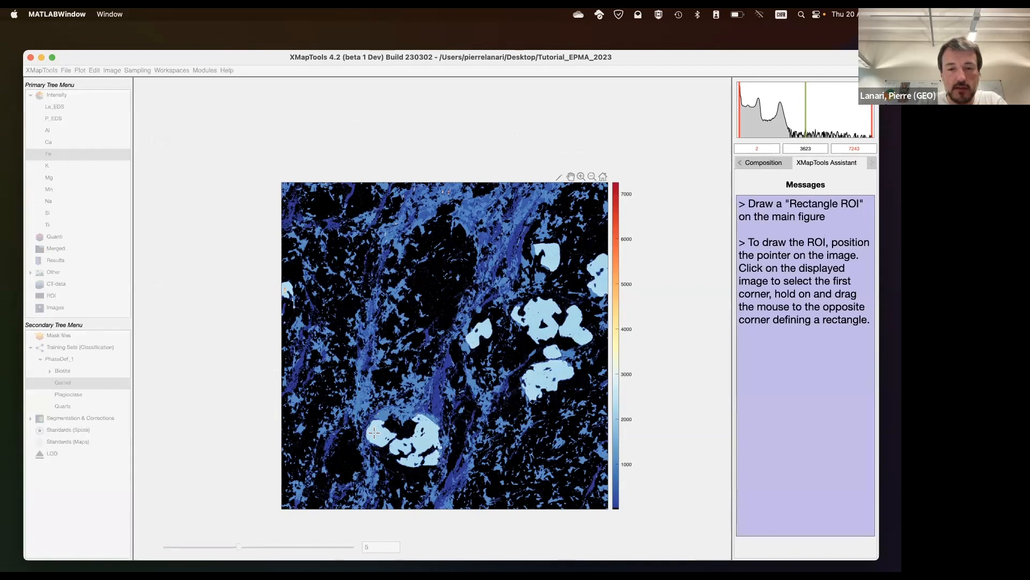
pyautogui.moveTo(372, 428); pyautogui.dragTo(378, 435)
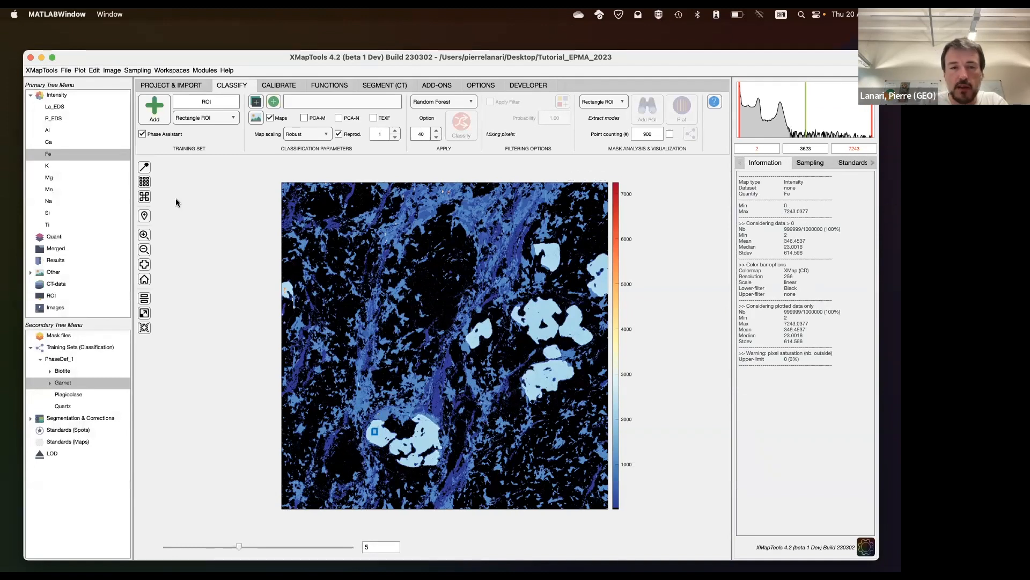
# Add two more small Rectangle ROIs to the Garnet class, in the middle and upper-right parts of the same garnet
pyautogui.click(154, 108)
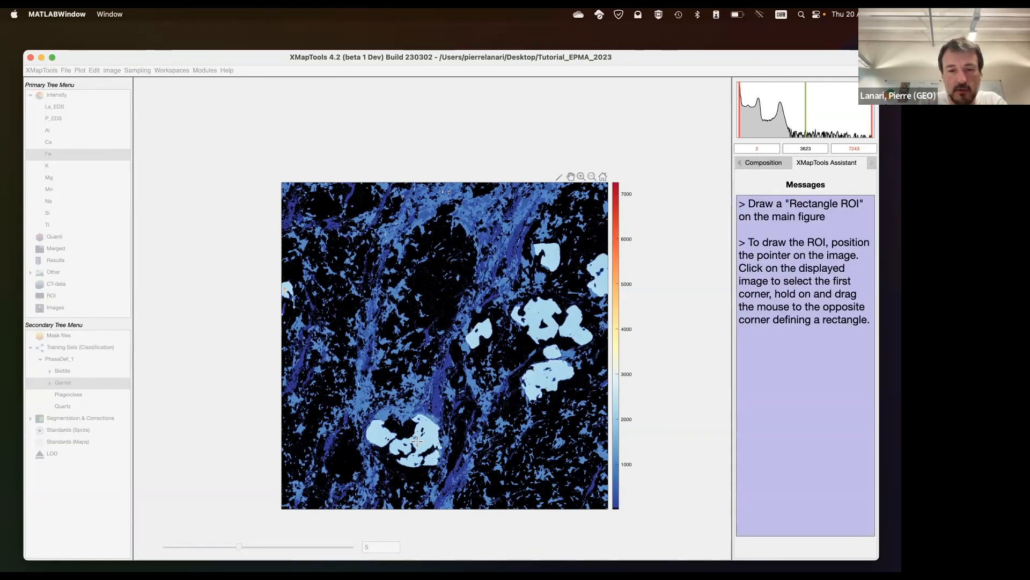
pyautogui.moveTo(415, 439); pyautogui.dragTo(418, 443)
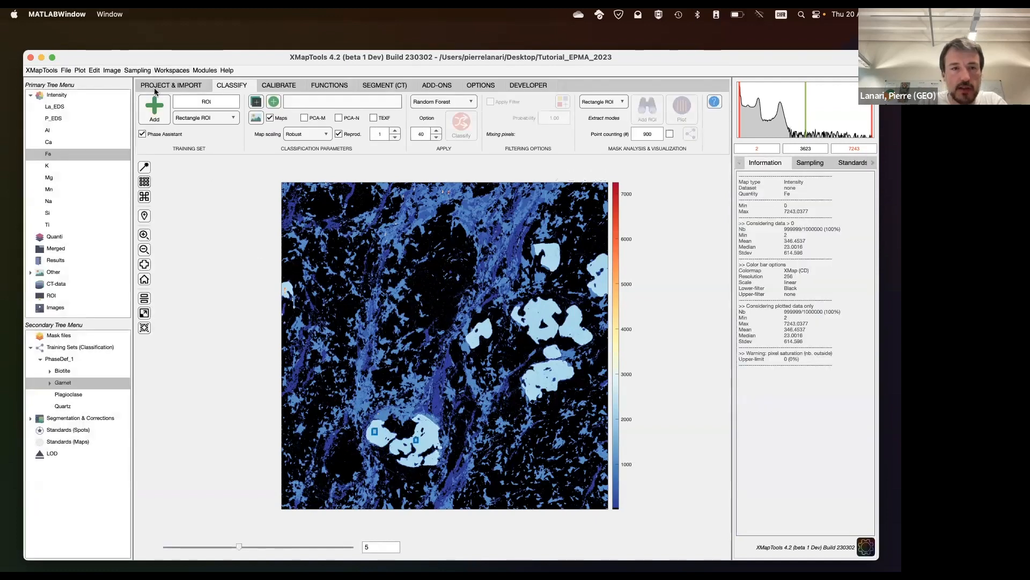
pyautogui.click(154, 109)
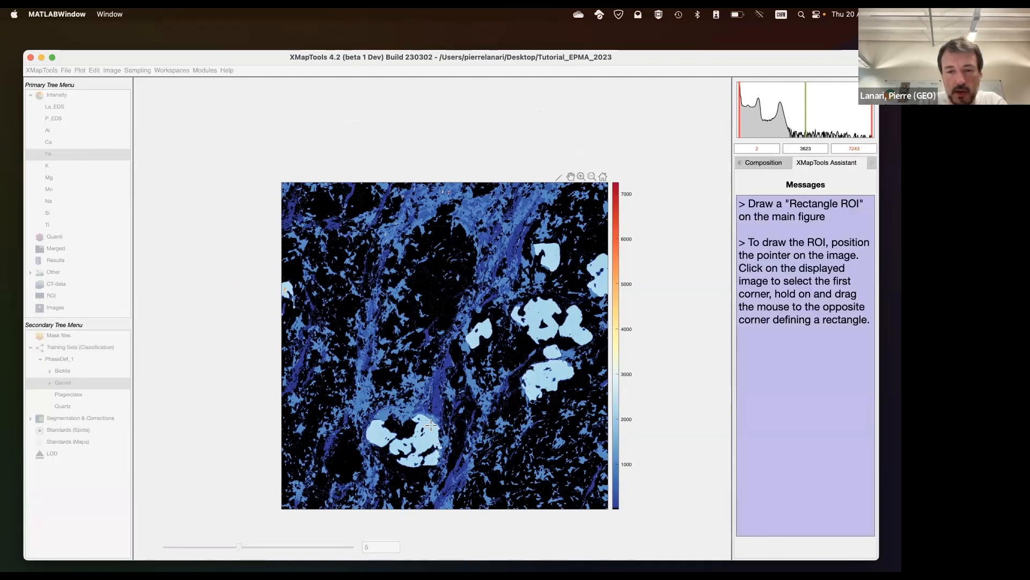
pyautogui.moveTo(429, 422); pyautogui.dragTo(433, 427)
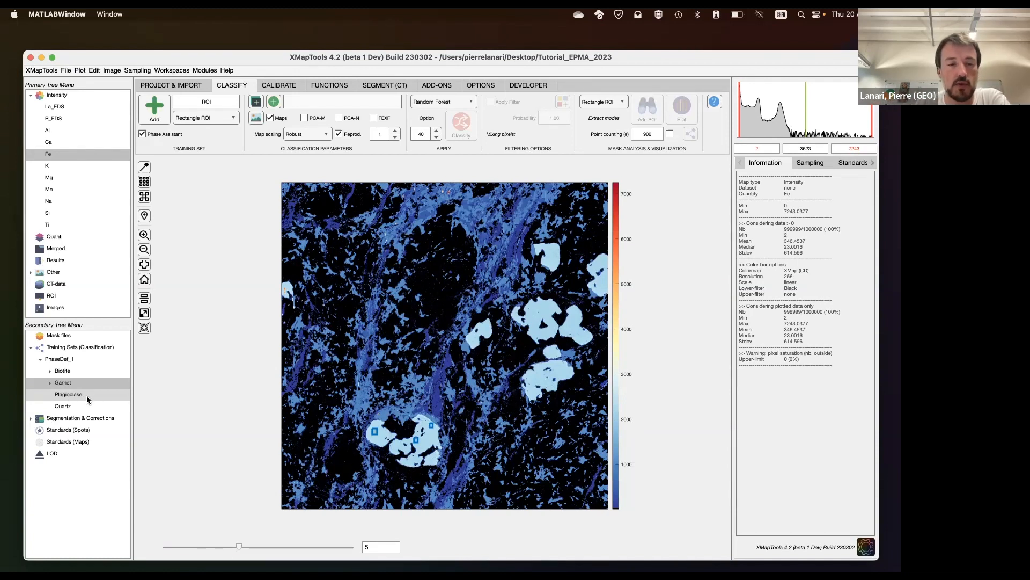
# Add a Rectangle ROI to the Plagioclase class on the Na intensity map, inside the large high-Na area
pyautogui.click(70, 397)
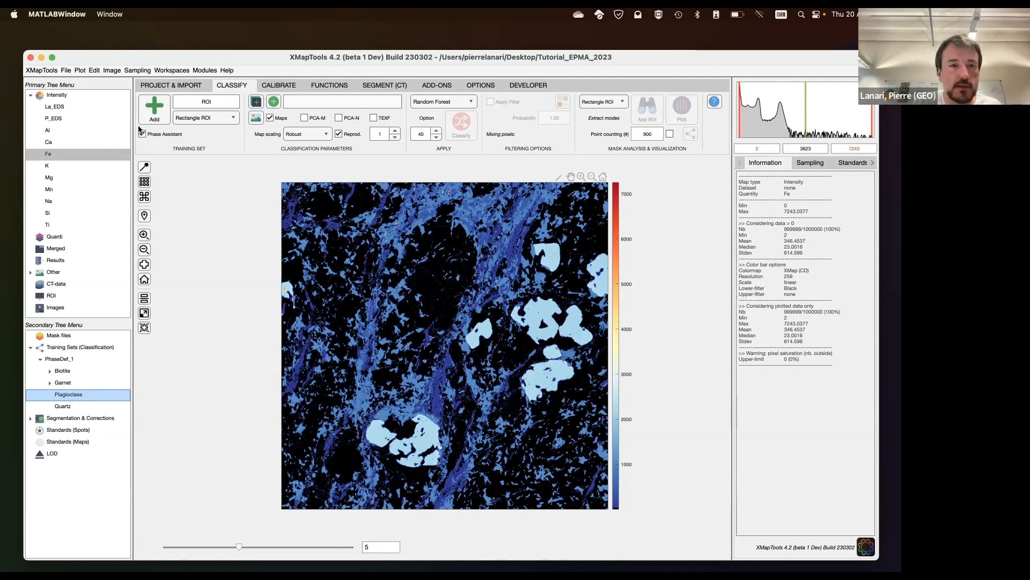
pyautogui.click(56, 200)
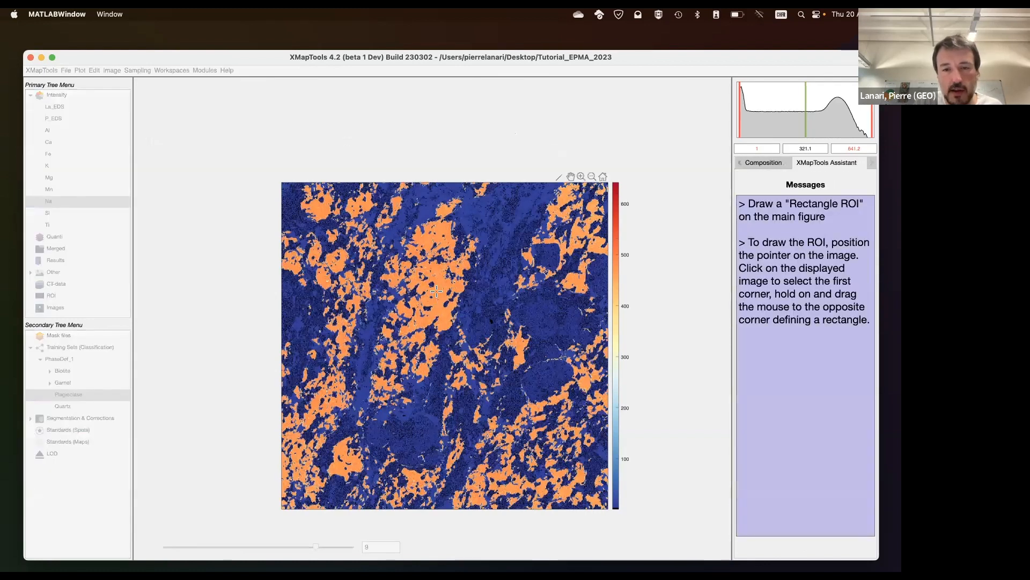
pyautogui.moveTo(432, 289); pyautogui.dragTo(439, 296)
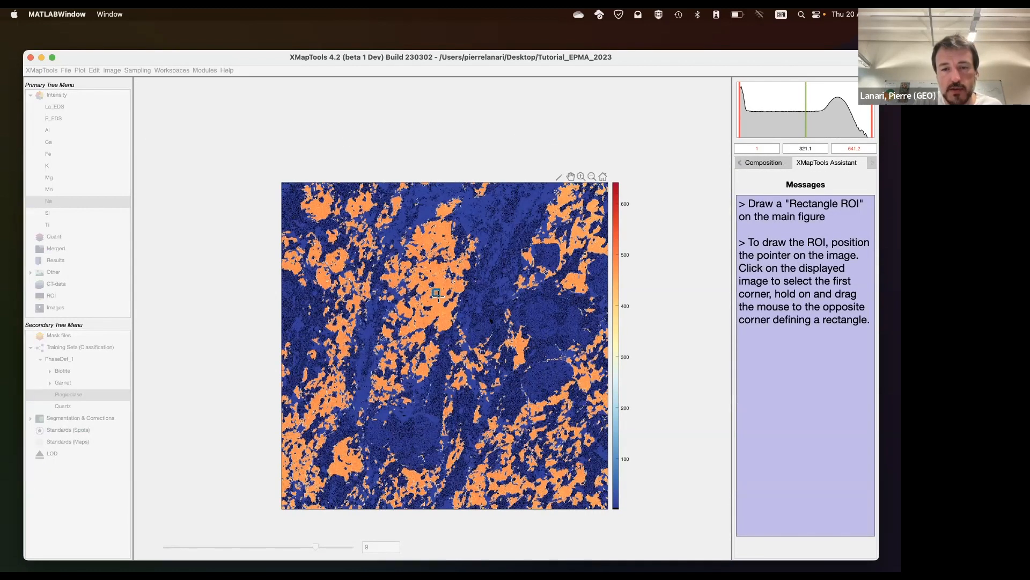
# Add a Rectangle ROI to the Quartz class on the Si intensity map, inside a high-Si area near the map centre
pyautogui.click(63, 406)
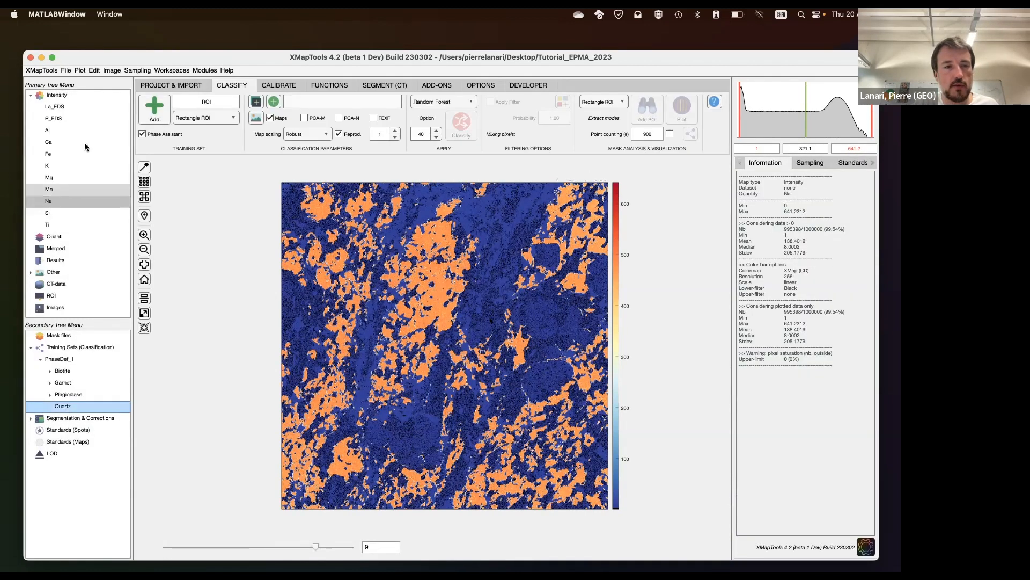
pyautogui.click(51, 213)
pyautogui.click(154, 107)
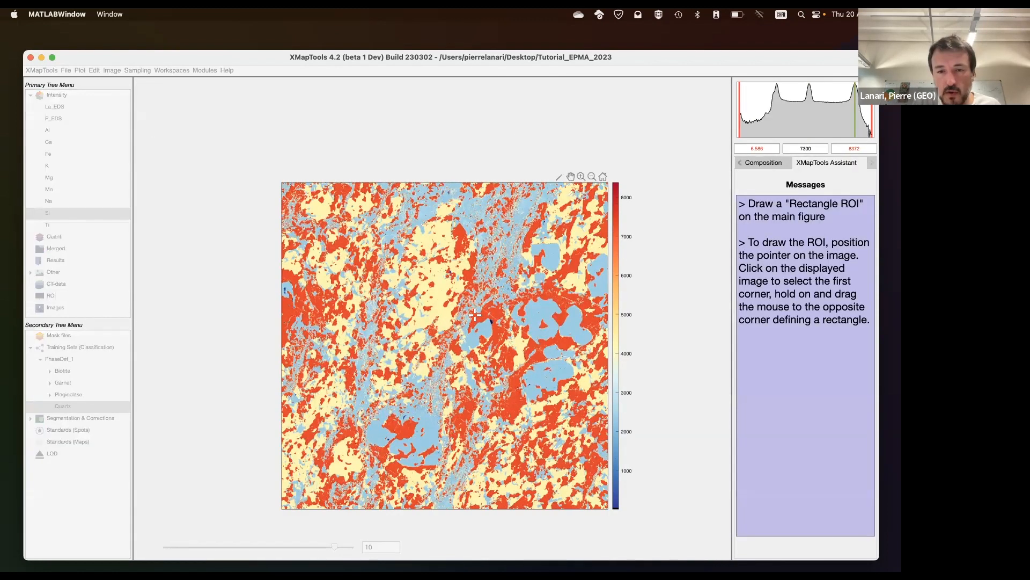
pyautogui.moveTo(476, 316); pyautogui.dragTo(481, 320)
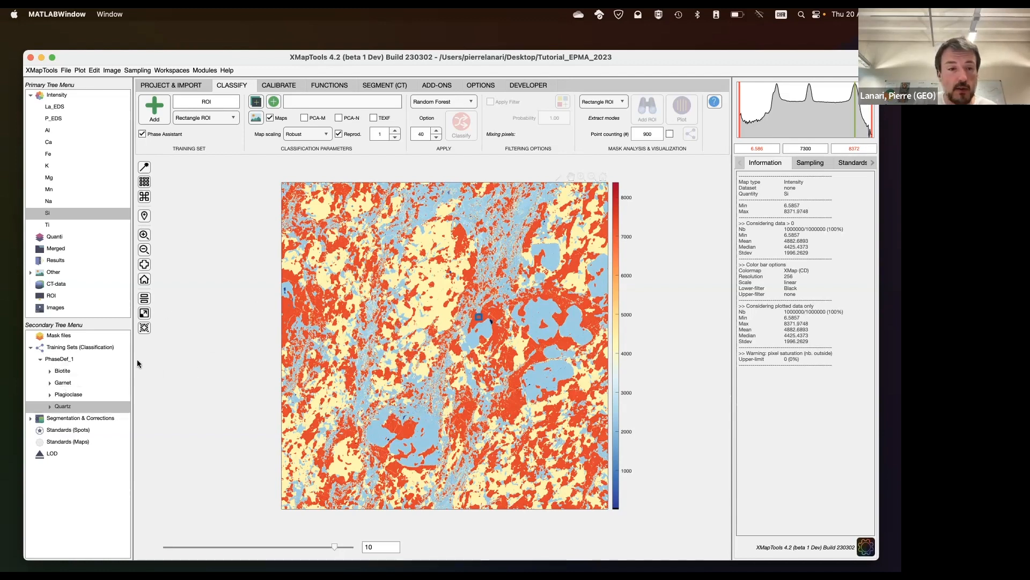
# Add Chlorite as a new phase class to PhaseDef_1 using the phase list
pyautogui.click(52, 359)
pyautogui.click(61, 360)
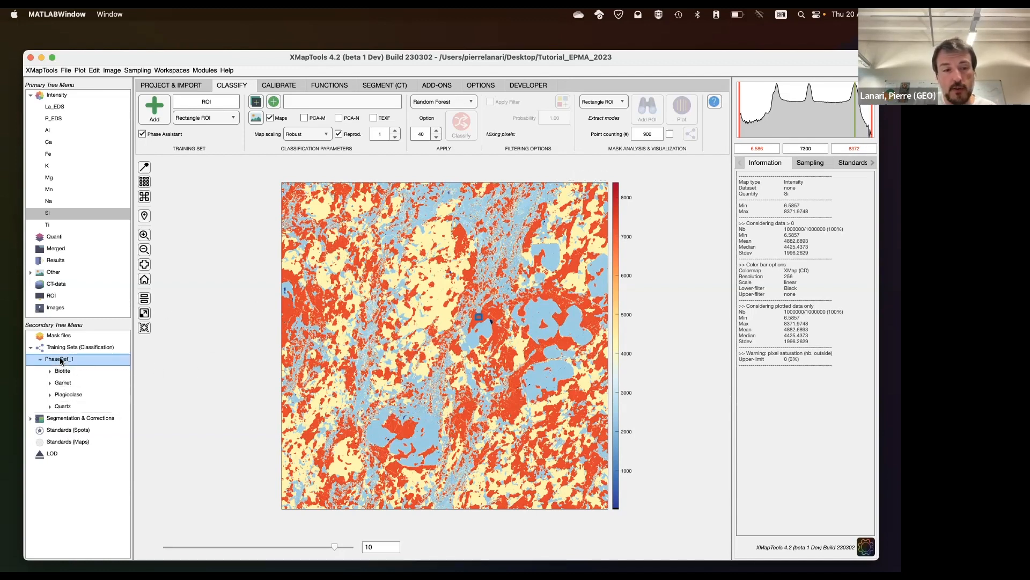
pyautogui.click(160, 111)
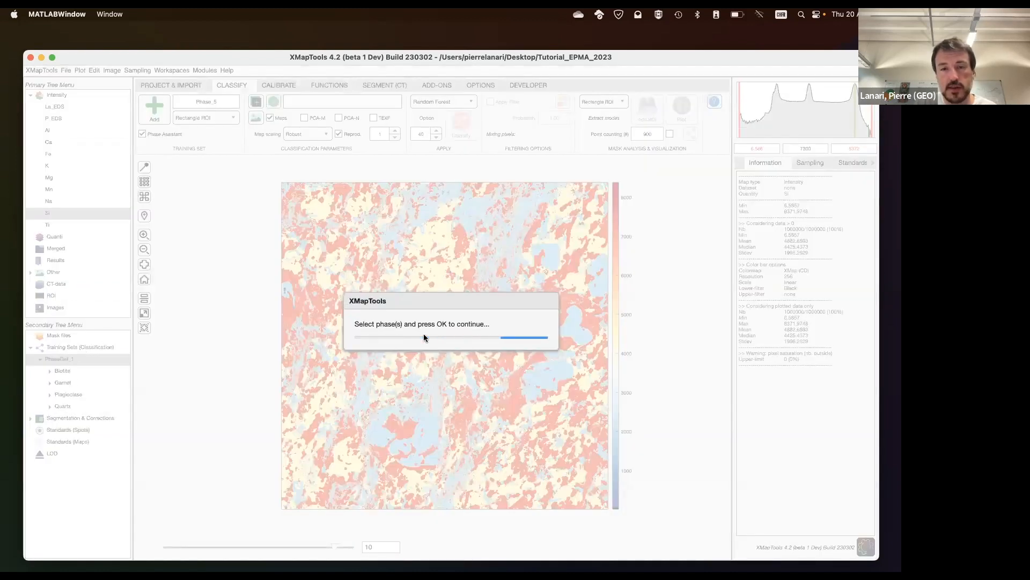
pyautogui.scroll(-1, 417, 229)
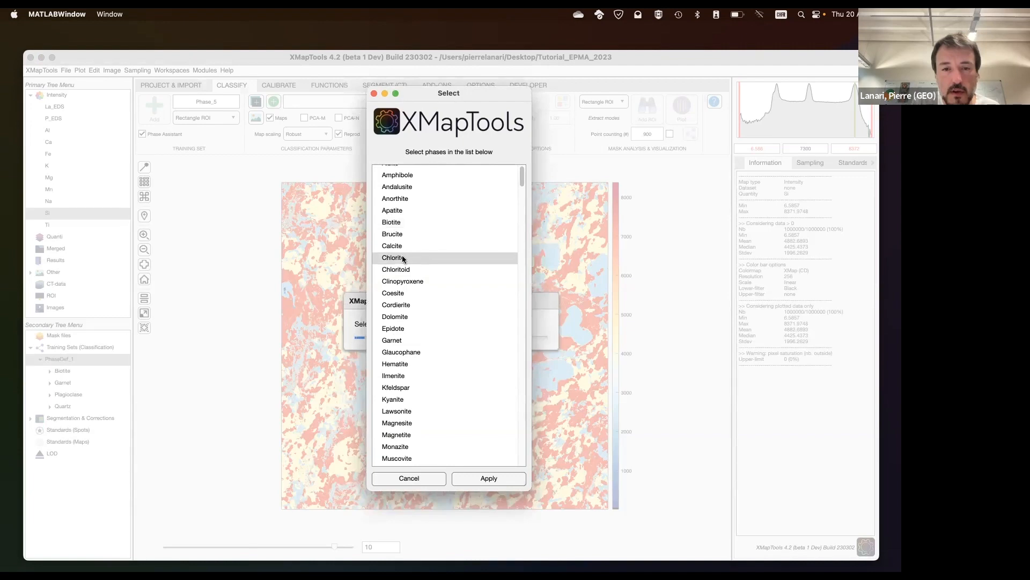
pyautogui.click(403, 258)
pyautogui.click(489, 478)
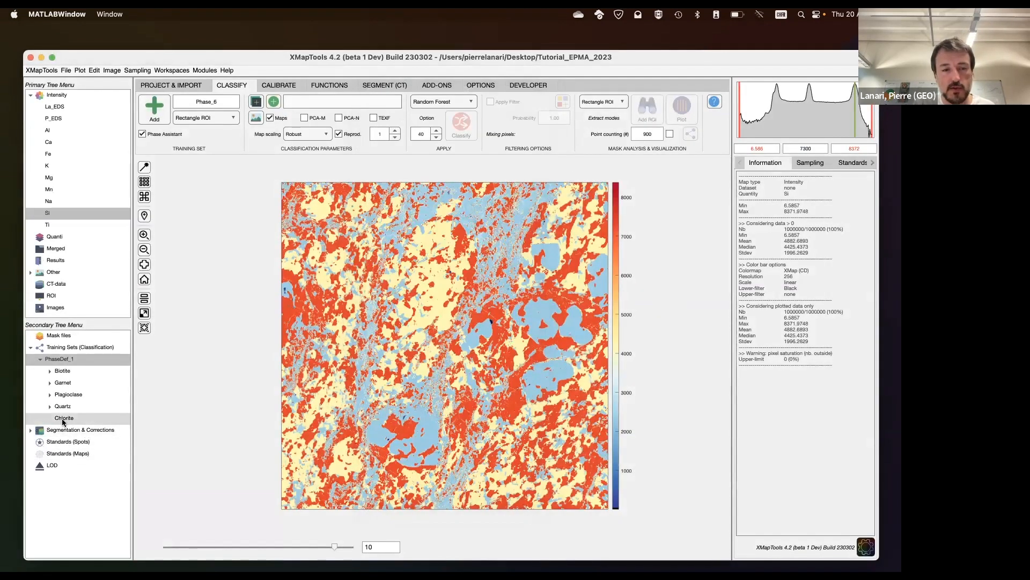
# Add a small Rectangle ROI to the Chlorite class on the Al intensity map, in a pale-yellow patch near the map's upper edge
pyautogui.click(64, 420)
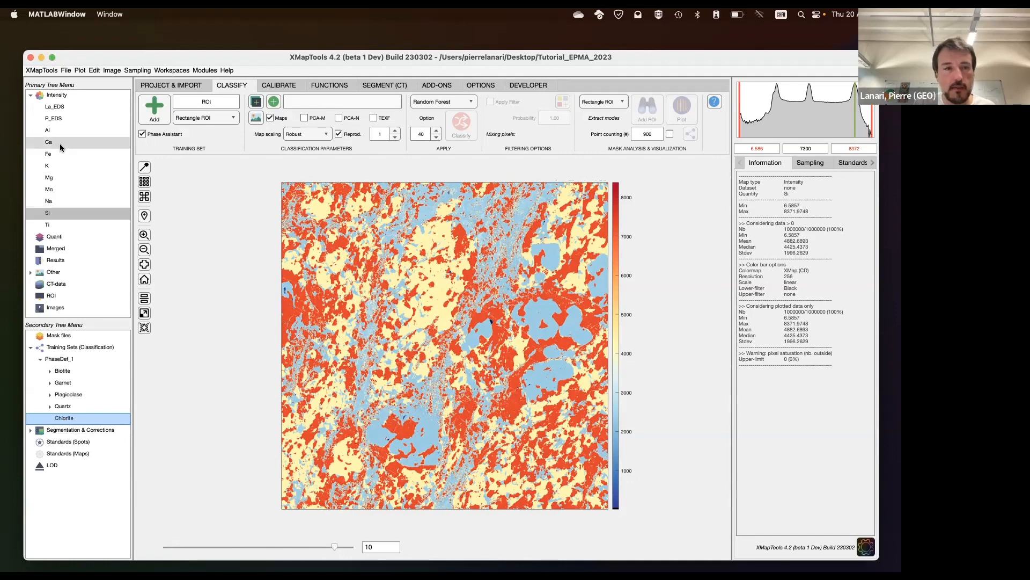
pyautogui.click(47, 130)
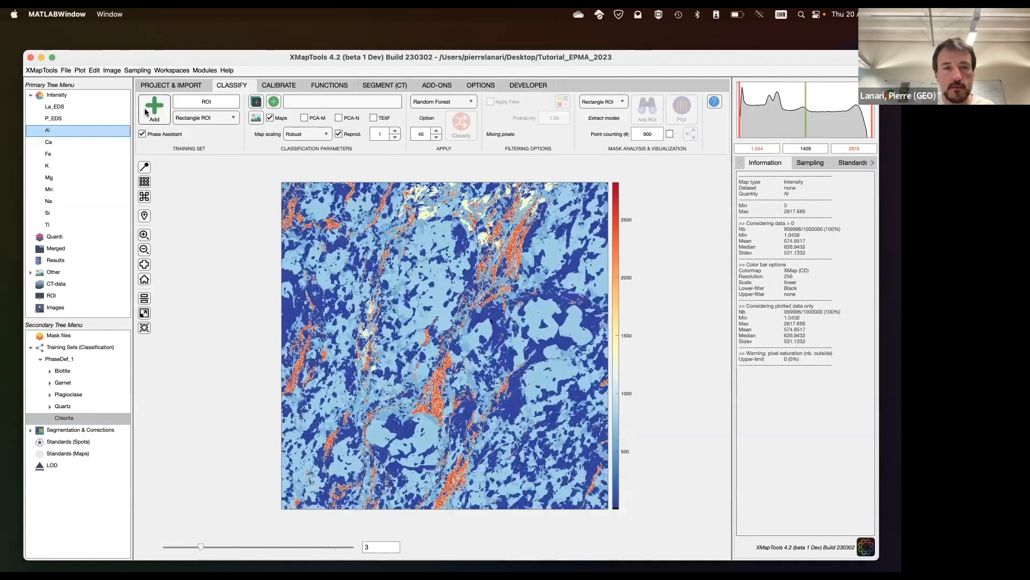
pyautogui.click(157, 109)
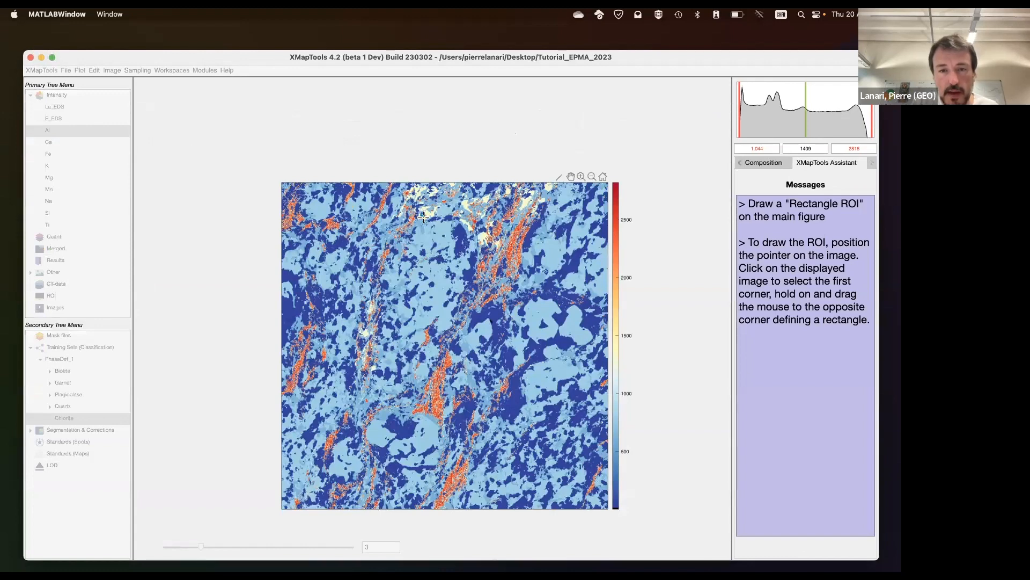
pyautogui.click(423, 215)
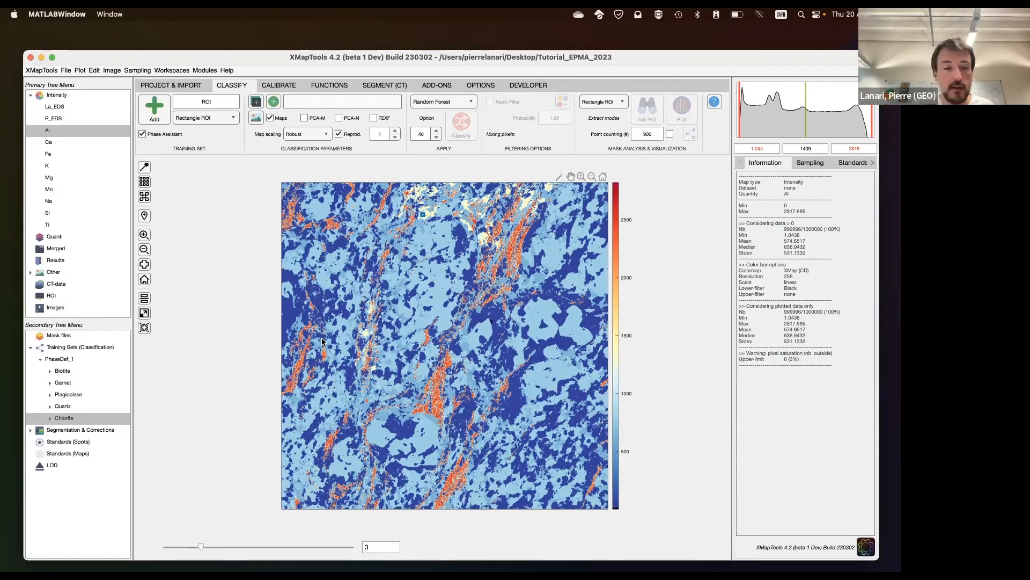
# Add Sillimanite as a new phase class to PhaseDef_1 and select that class
pyautogui.click(58, 358)
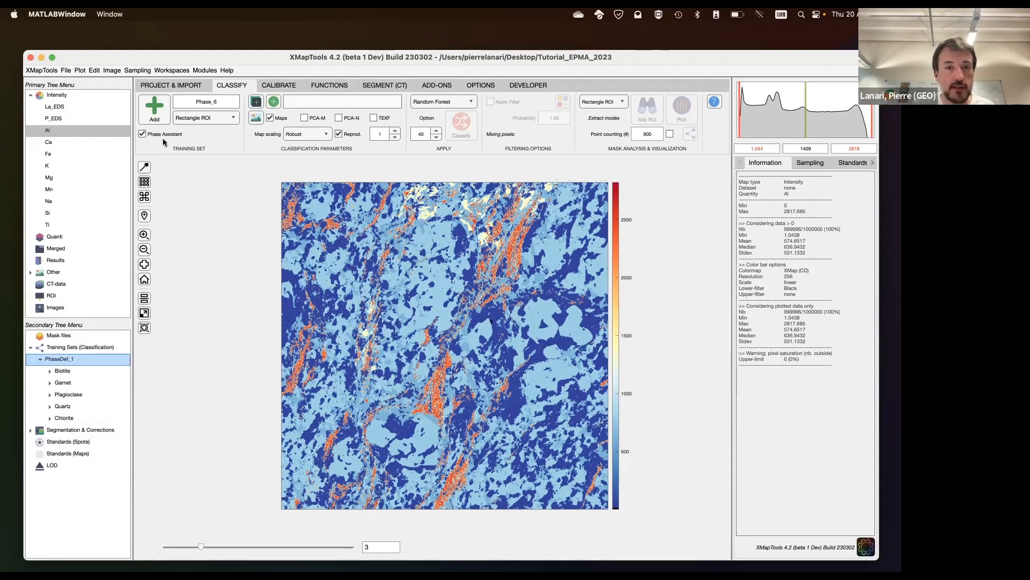
pyautogui.click(152, 108)
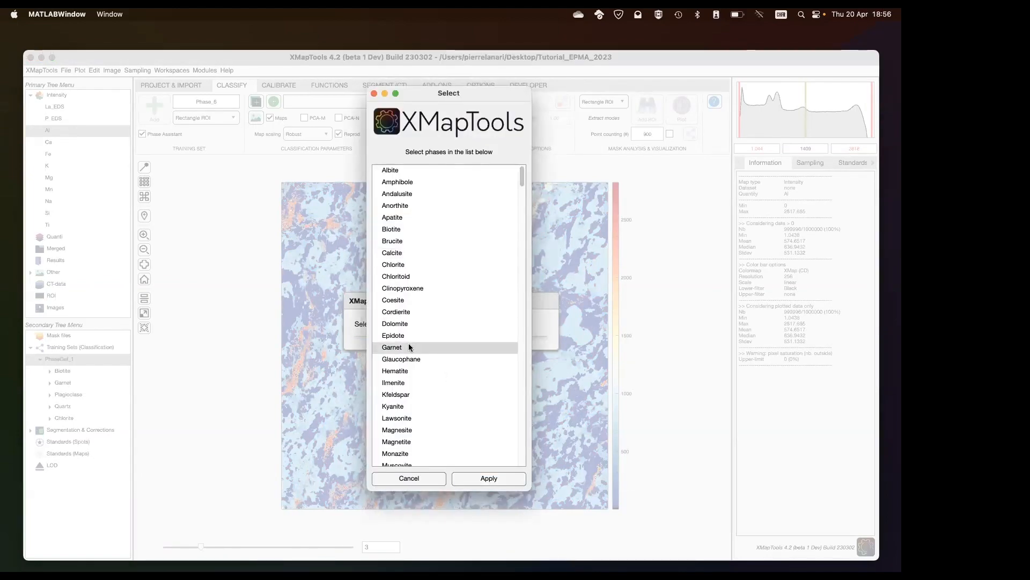
pyautogui.scroll(-5, 403, 371)
pyautogui.click(400, 343)
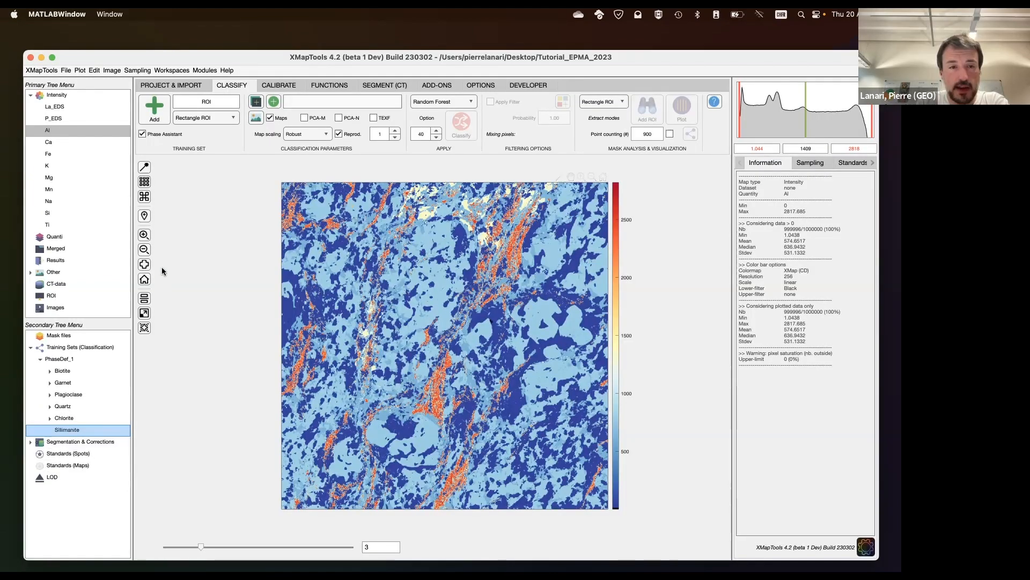
# Add a small Rectangle ROI to the Sillimanite class on the Al intensity map, inside the high-Al band just above the lower garnet
pyautogui.click(144, 236)
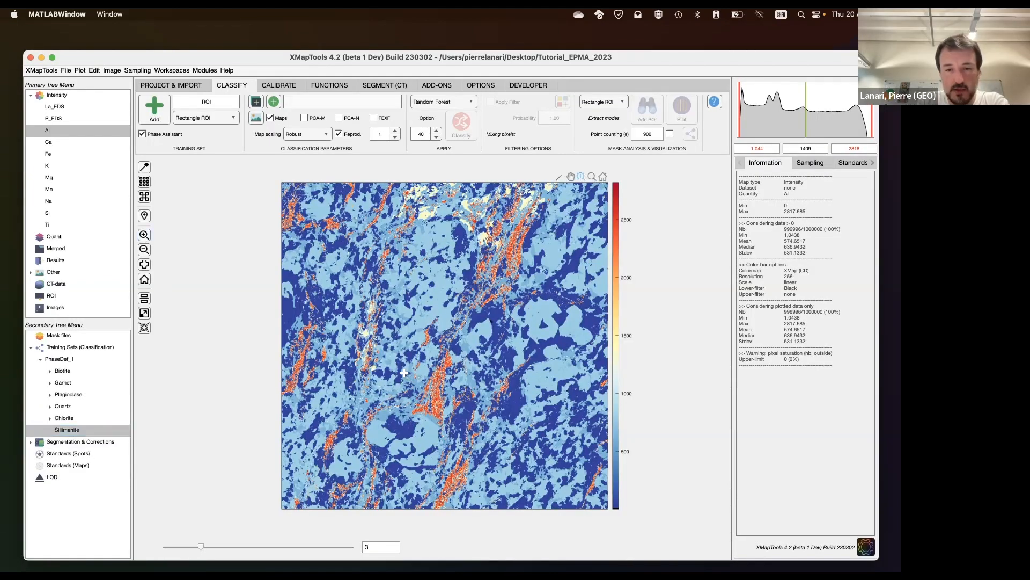
pyautogui.moveTo(404, 373); pyautogui.dragTo(458, 427)
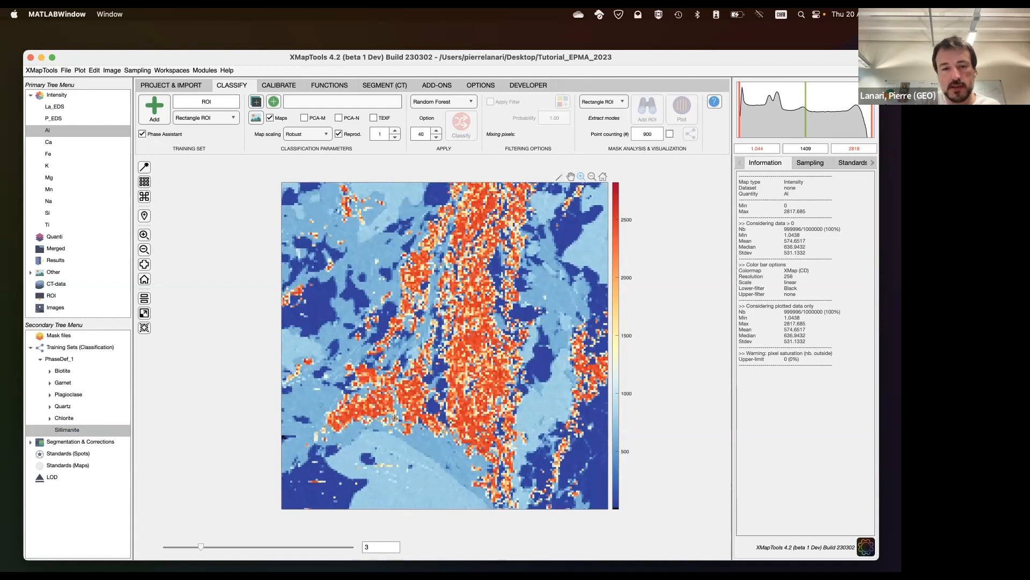
pyautogui.click(155, 111)
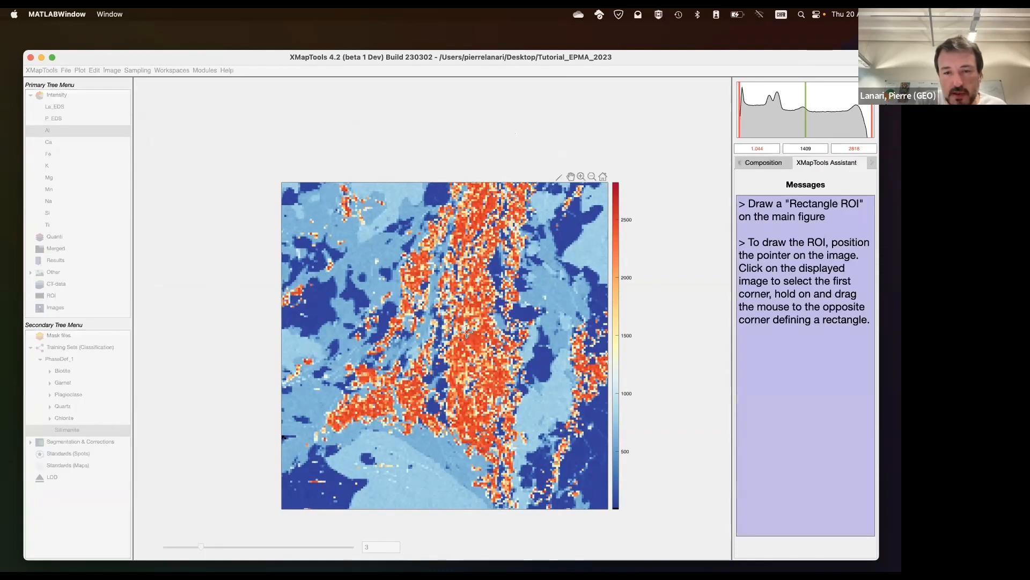
pyautogui.moveTo(466, 331); pyautogui.dragTo(484, 349)
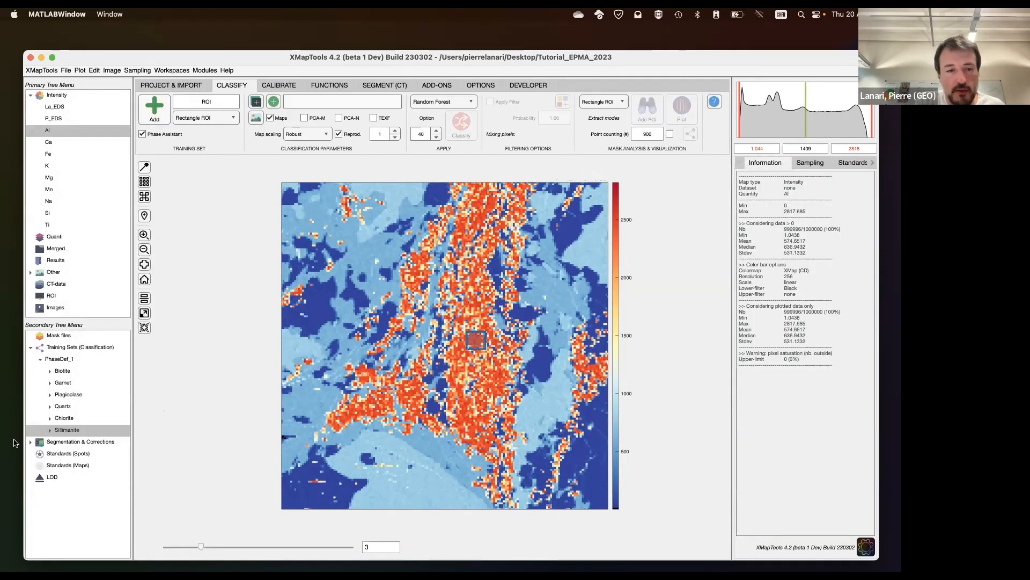
pyautogui.click(48, 429)
pyautogui.click(75, 441)
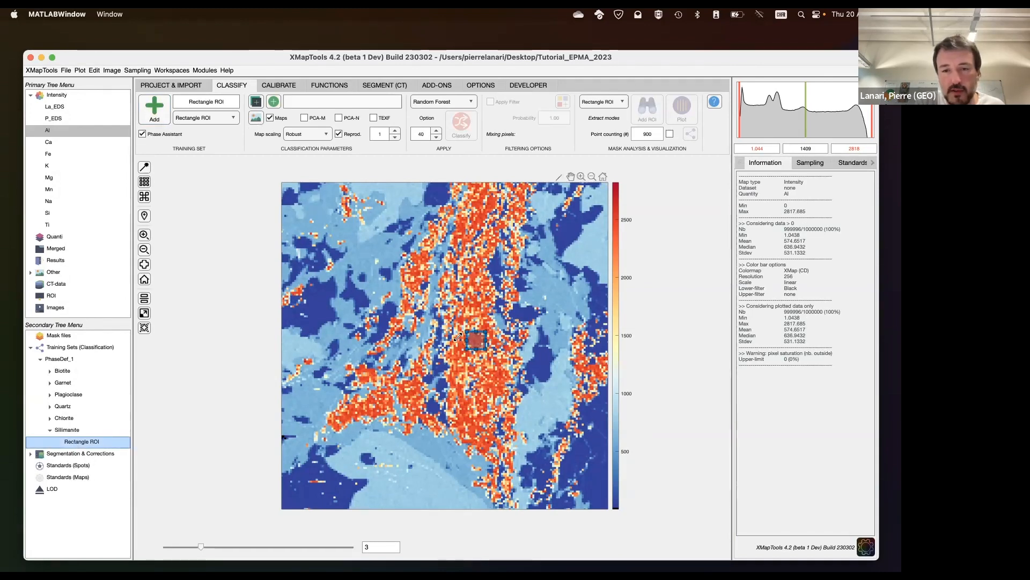
pyautogui.click(144, 279)
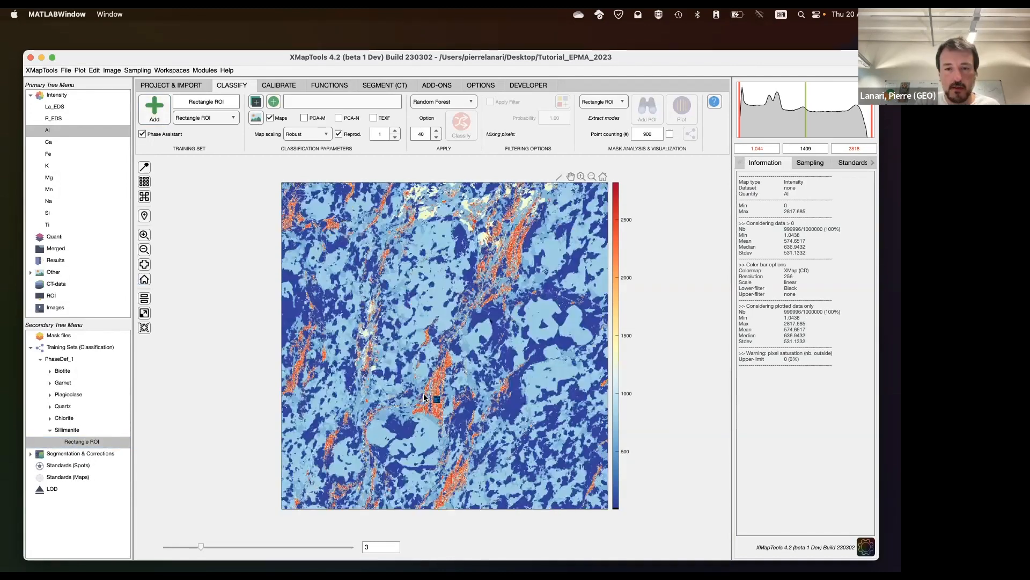
pyautogui.click(49, 430)
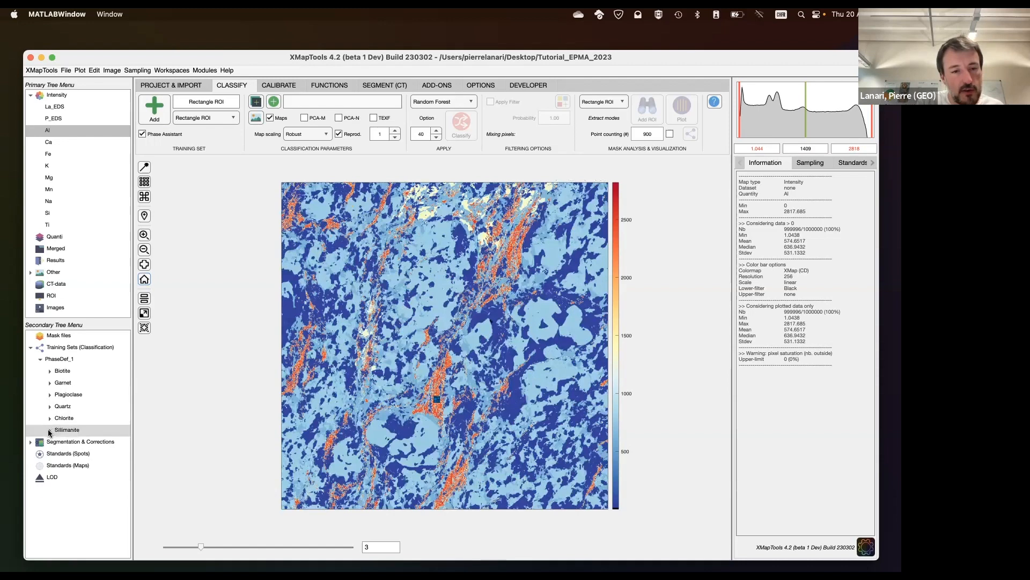
# Select PhaseDef_1 and add all intensity maps as classification input, excluding La_EDS
pyautogui.click(69, 359)
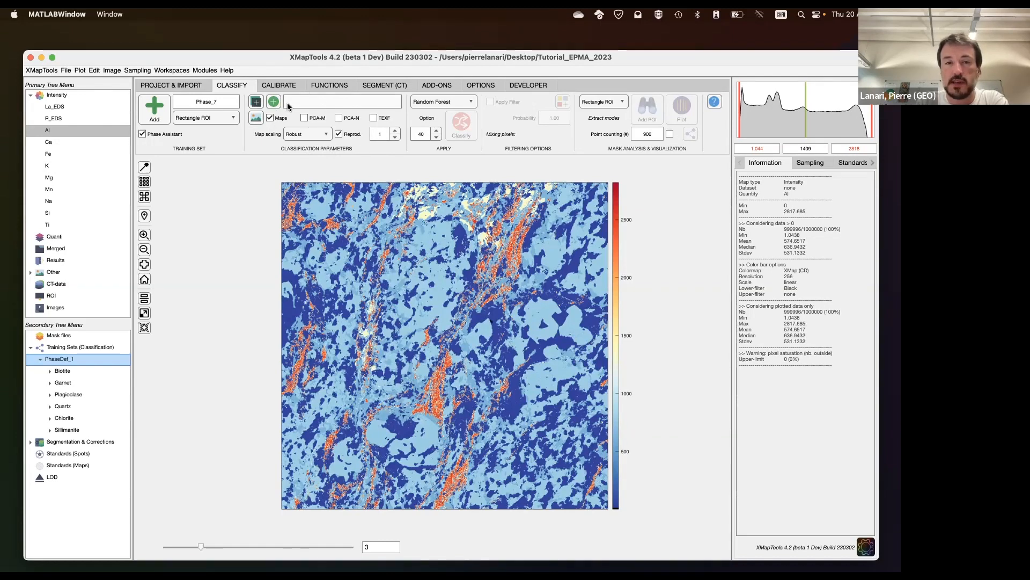
pyautogui.click(65, 154)
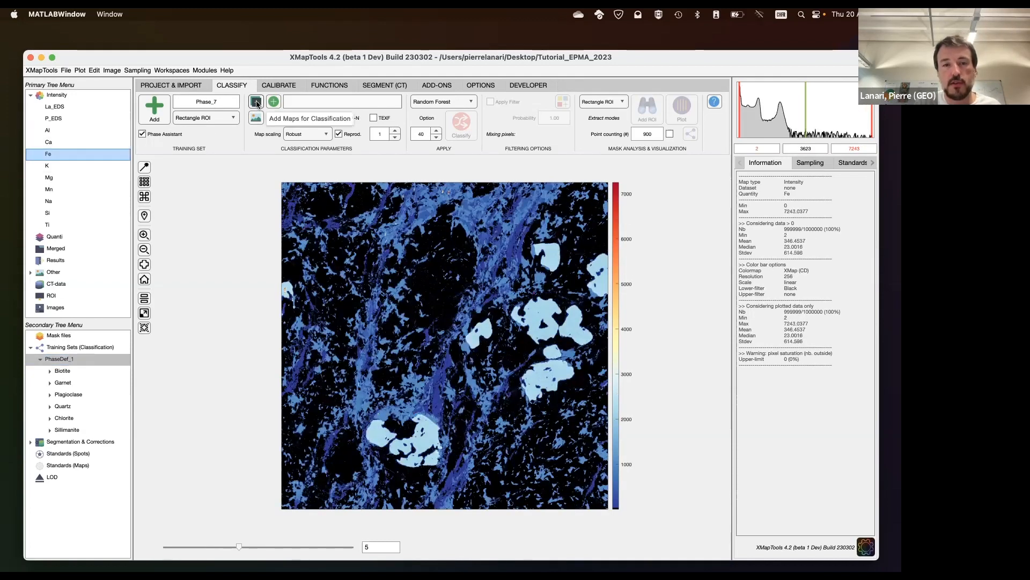
pyautogui.click(257, 102)
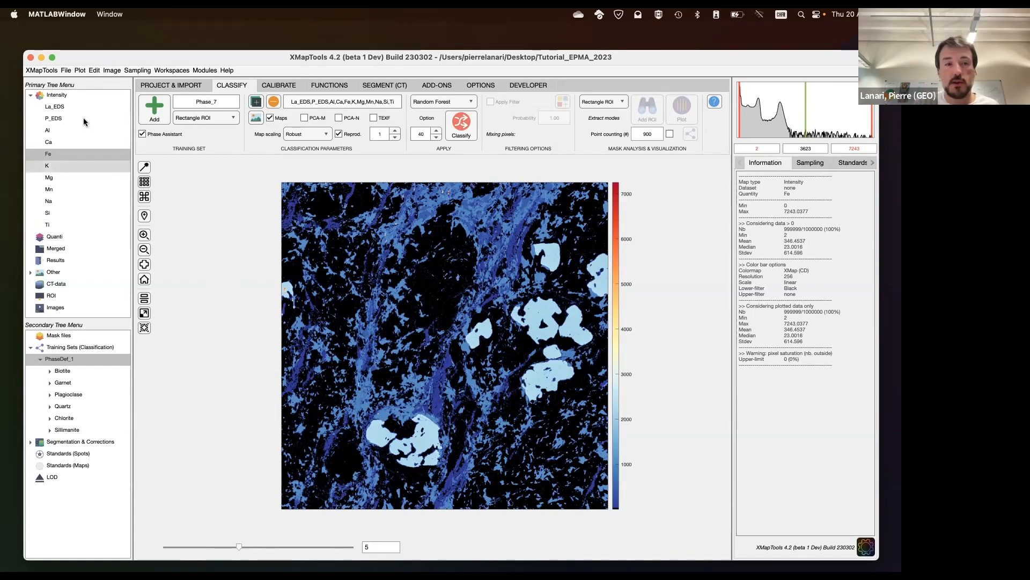
pyautogui.click(51, 108)
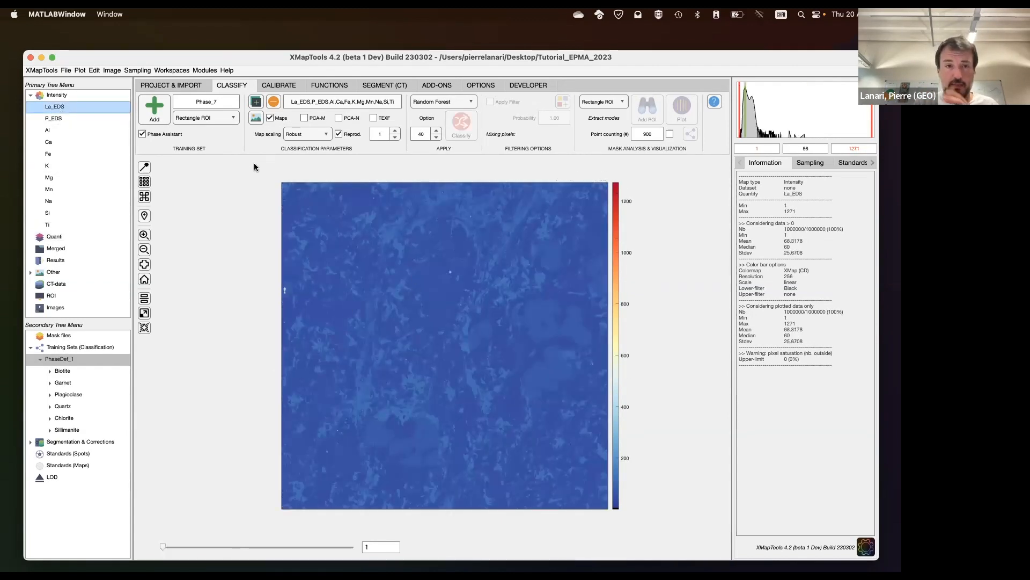
pyautogui.click(274, 102)
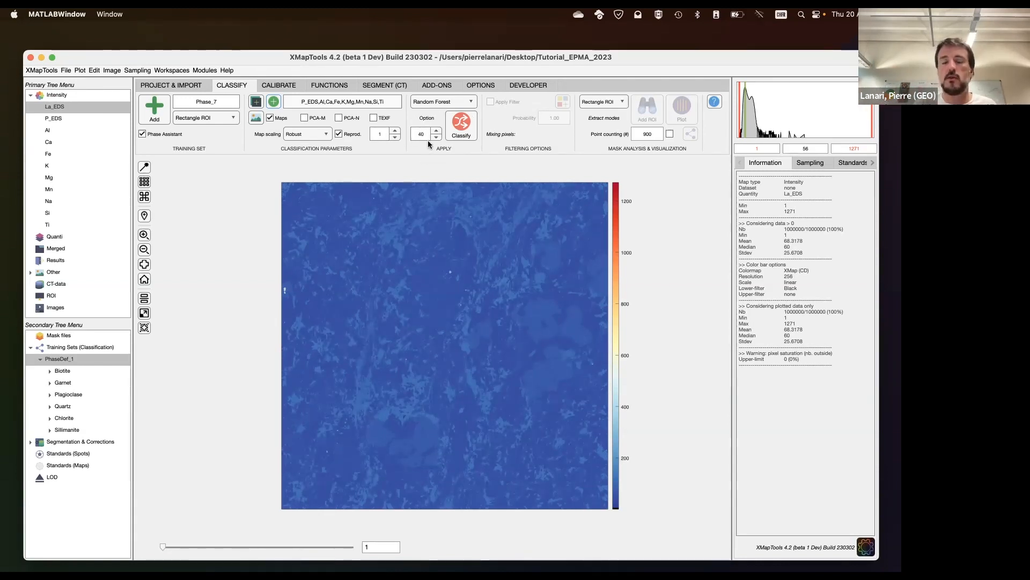
# Run the Random Forest classification on the PhaseDef_1 training set with the option value 40
pyautogui.click(80, 371)
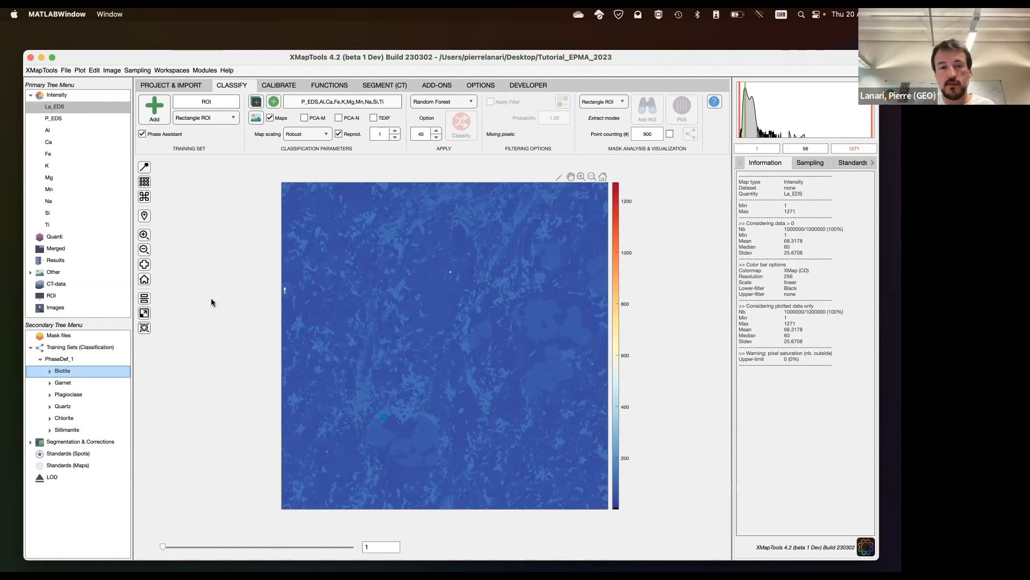
pyautogui.click(88, 360)
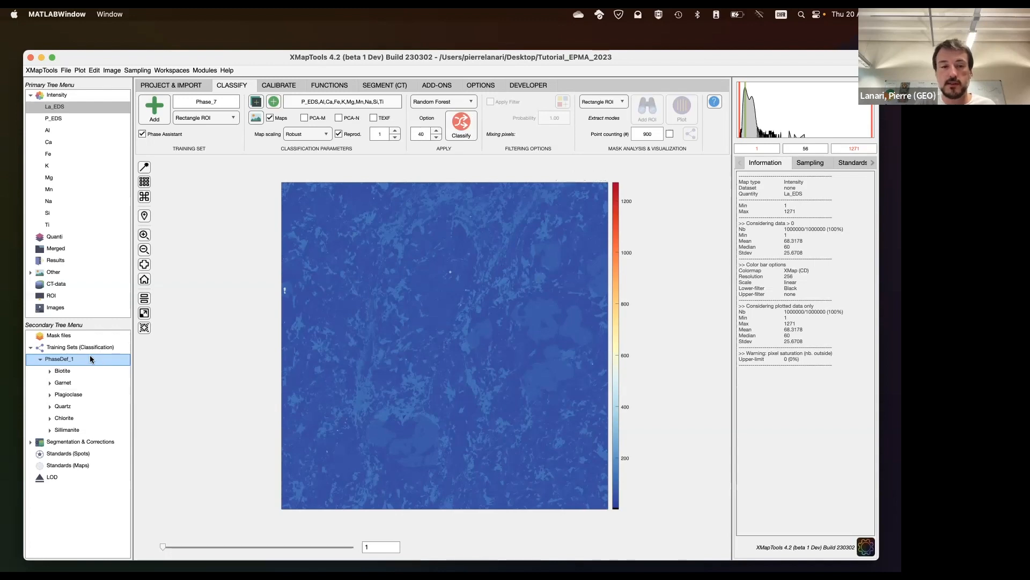
pyautogui.click(462, 137)
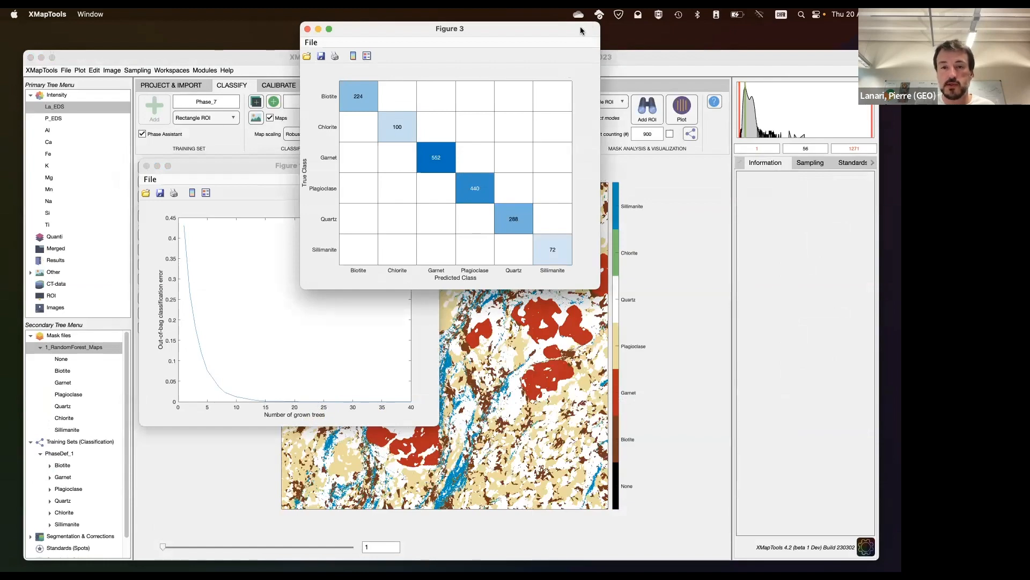
# Examine the out-of-bag error, predictor importance and confusion matrix figures, and close all three
pyautogui.moveTo(580, 27); pyautogui.dragTo(743, 320)
pyautogui.hotkey('ctrl', 'Up')
pyautogui.click(603, 242)
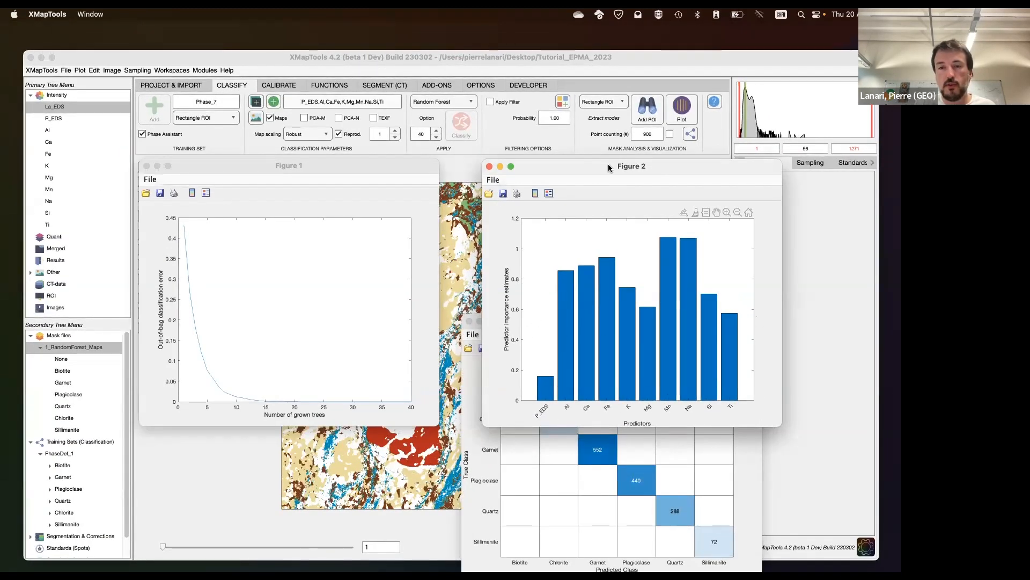
pyautogui.moveTo(606, 165); pyautogui.dragTo(564, 166)
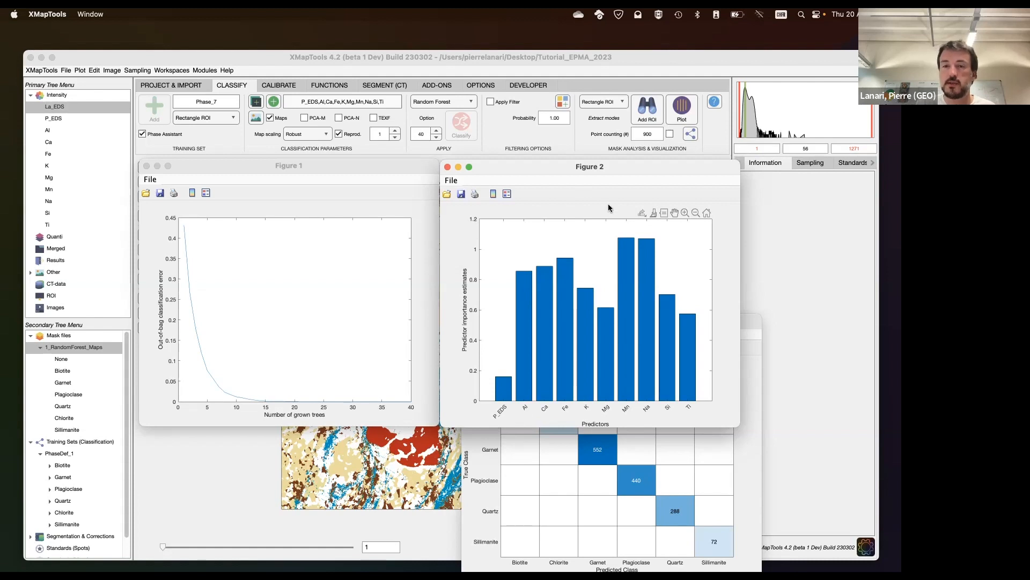
pyautogui.moveTo(614, 167); pyautogui.dragTo(613, 166)
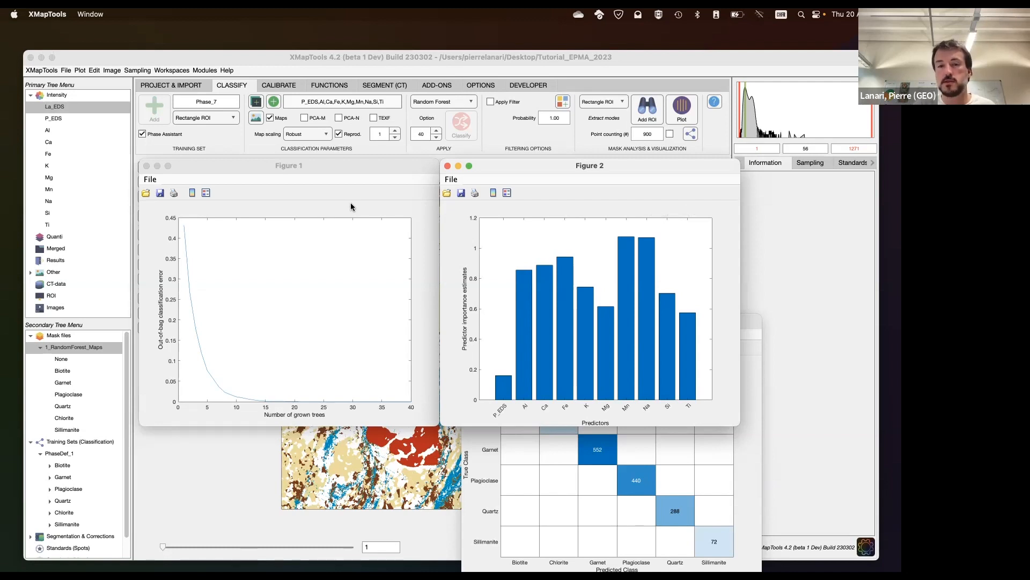
pyautogui.click(447, 165)
pyautogui.click(146, 166)
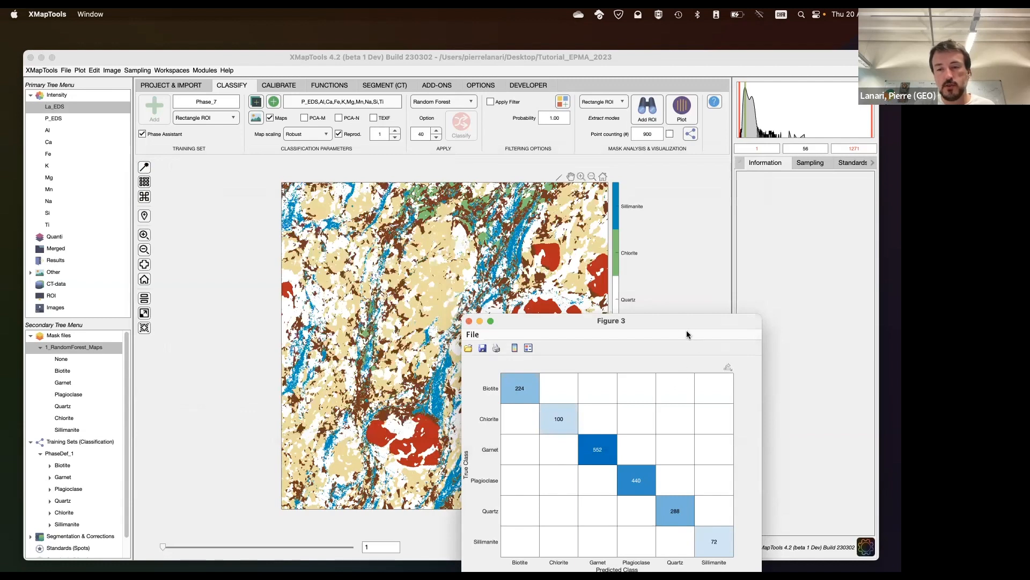
pyautogui.moveTo(683, 325); pyautogui.dragTo(506, 172)
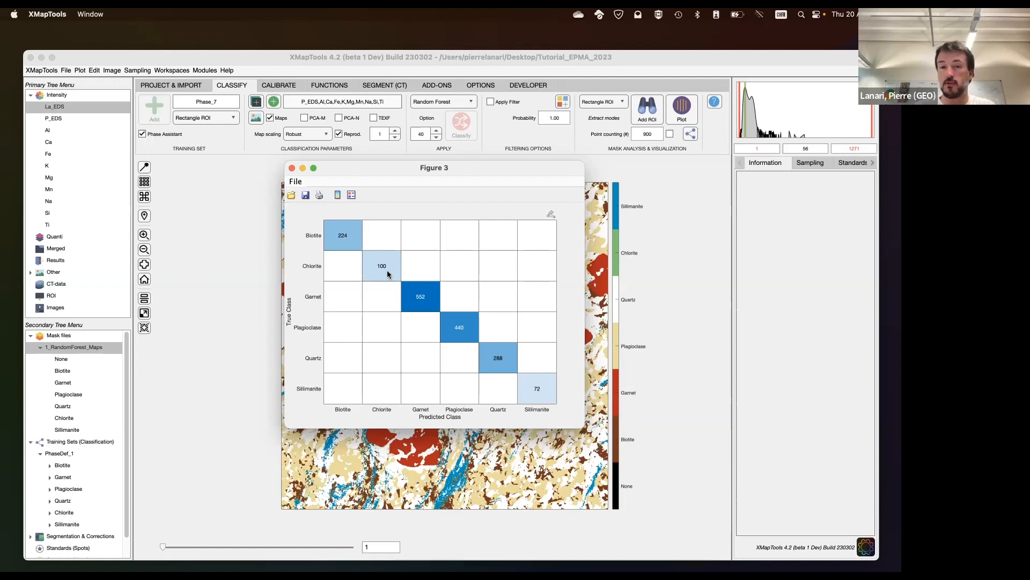
pyautogui.click(291, 168)
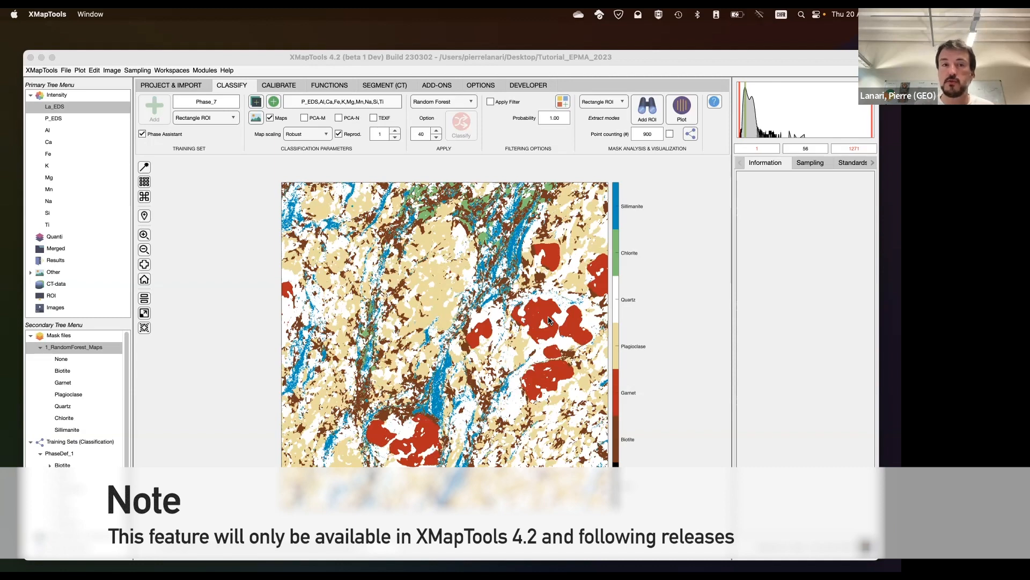
# Try a pink colour for the Quartz mask in the manual mask colour editor
pyautogui.click(94, 70)
pyautogui.moveTo(109, 102)
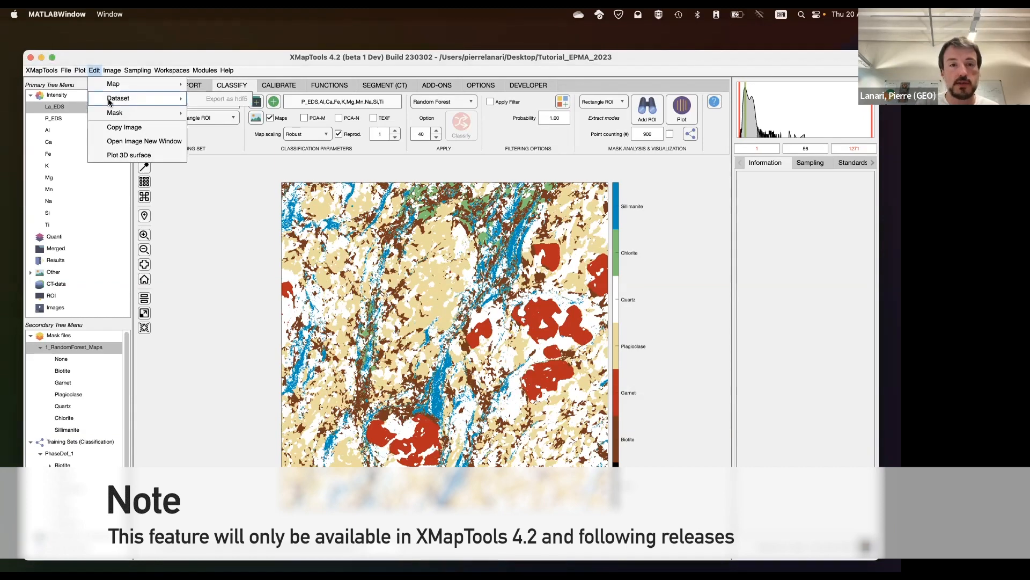
pyautogui.moveTo(134, 113)
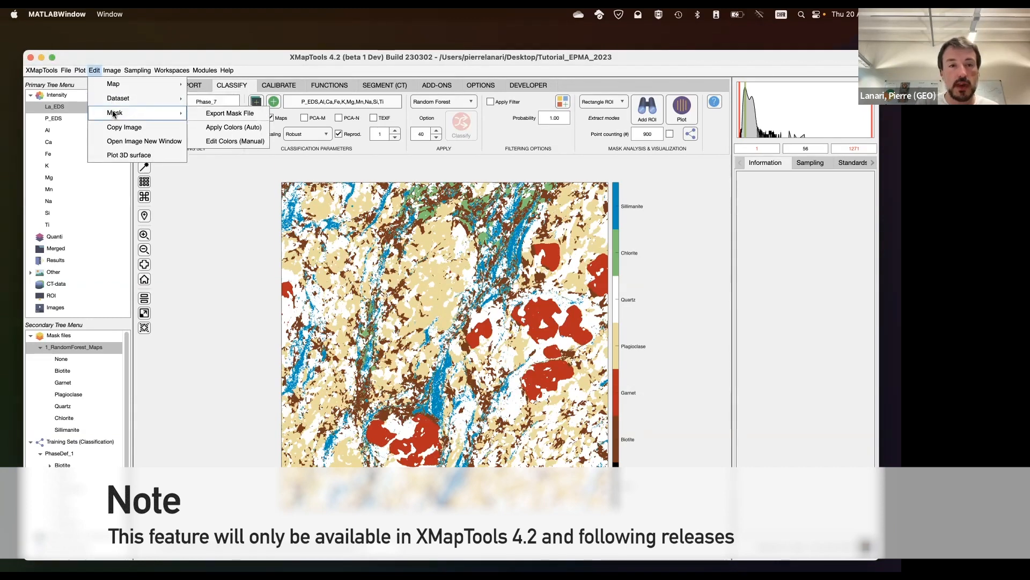
pyautogui.click(229, 141)
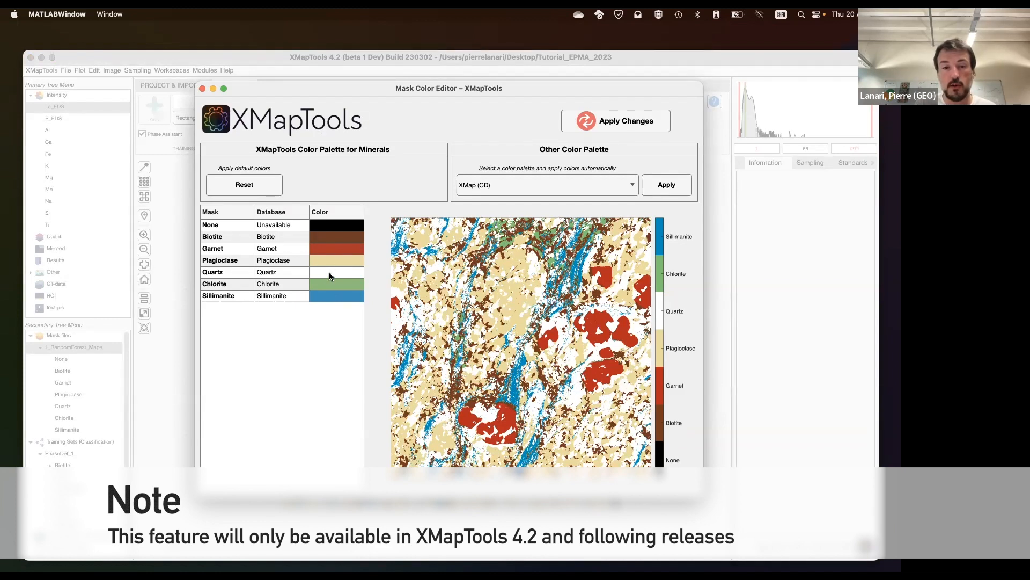
pyautogui.click(330, 273)
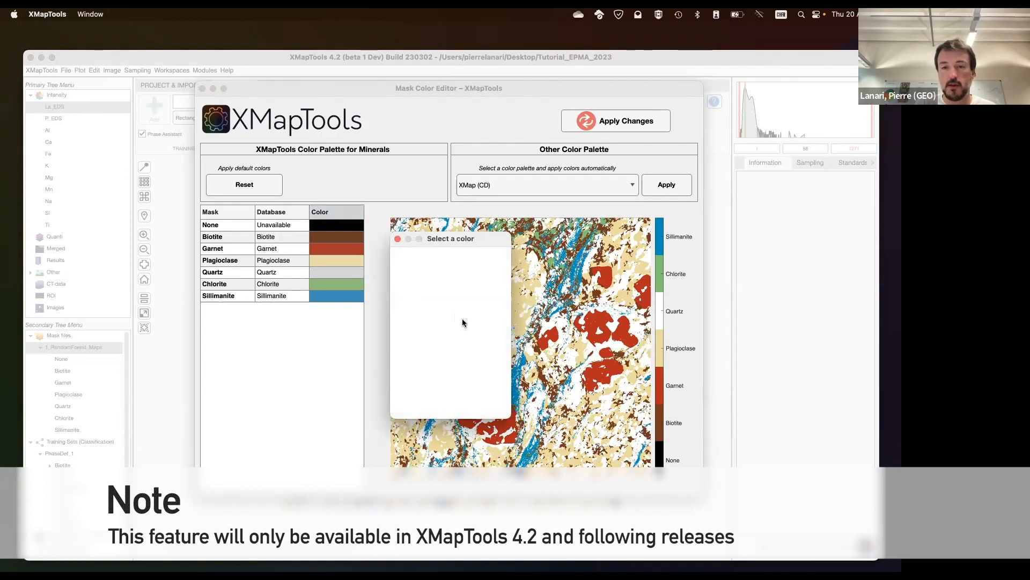
pyautogui.click(420, 291)
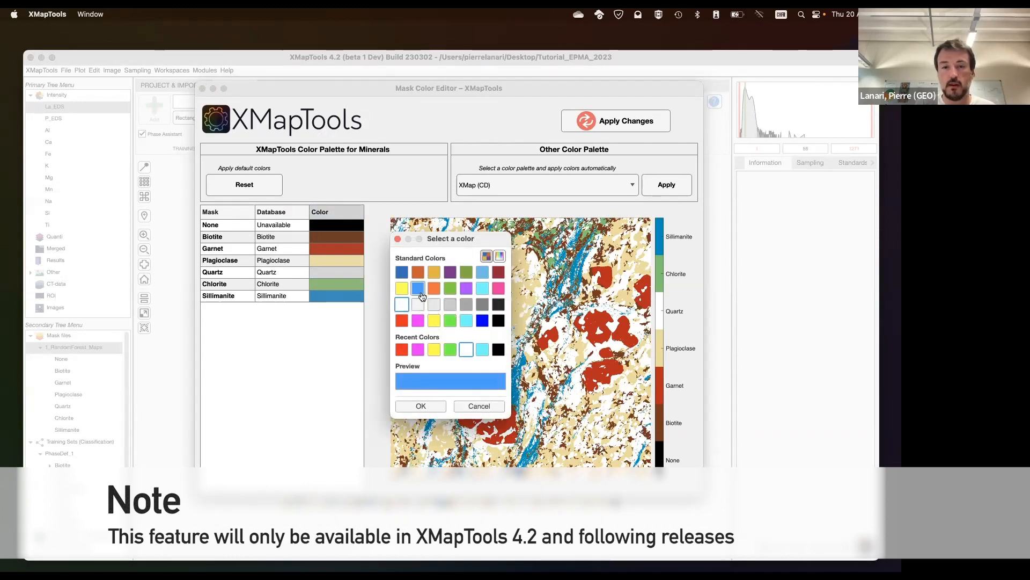
pyautogui.click(482, 288)
pyautogui.click(498, 289)
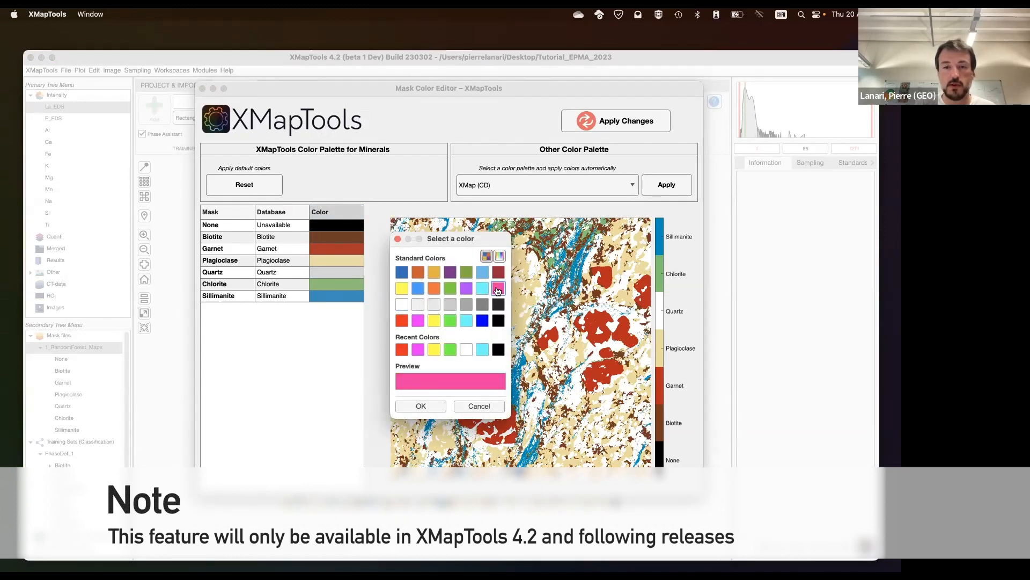
pyautogui.click(425, 405)
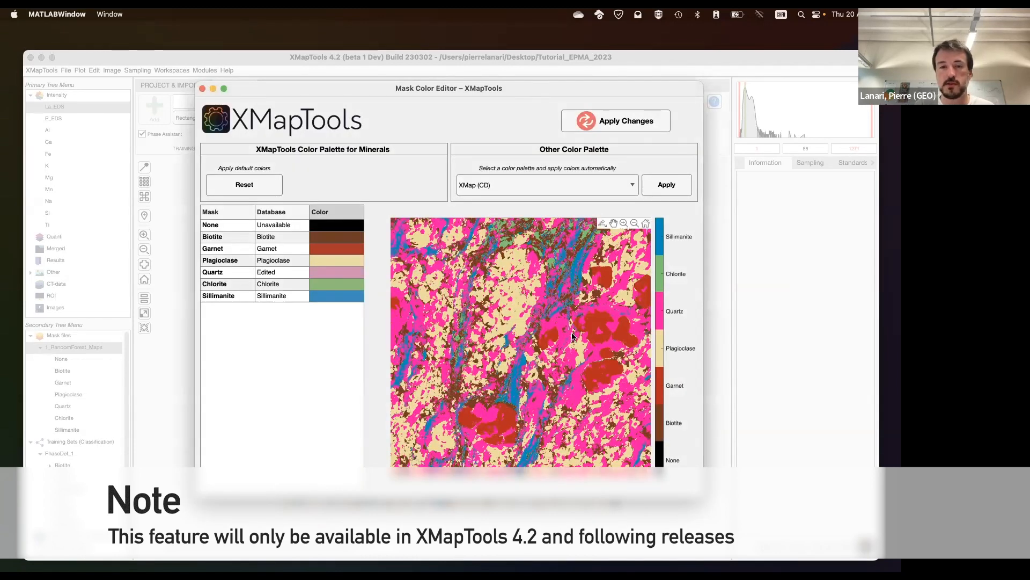
# Reset the mask colours to the default mineral palette and apply the changes
pyautogui.click(252, 184)
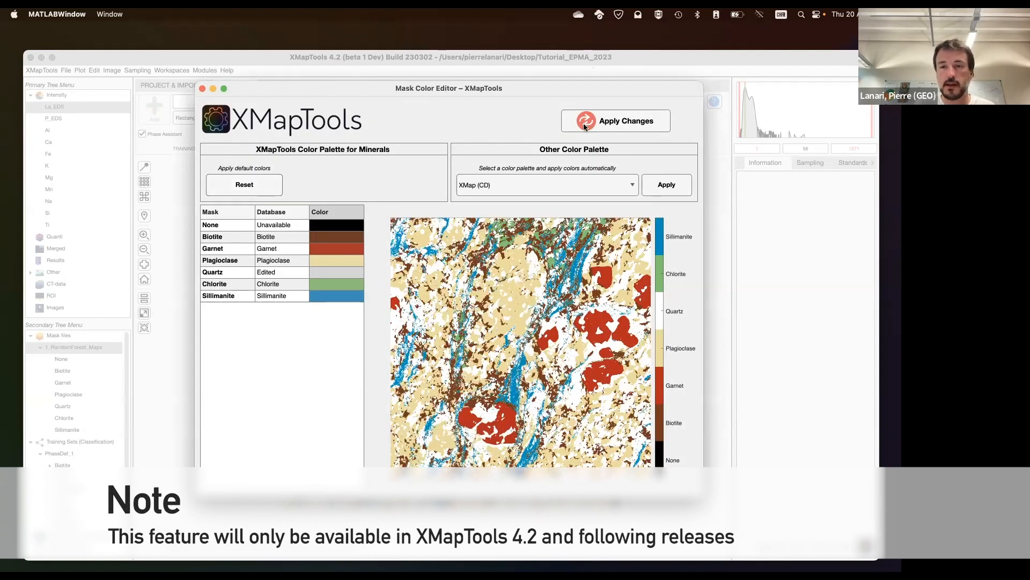
pyautogui.click(618, 120)
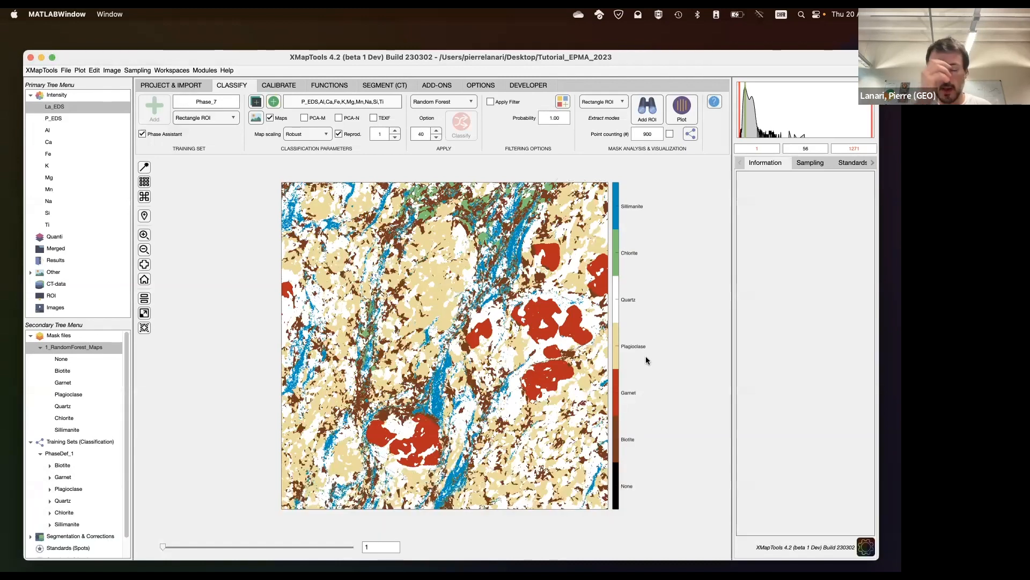
# View the Si intensity map restricted to the Biotite mask and to the Garnet mask
pyautogui.click(105, 357)
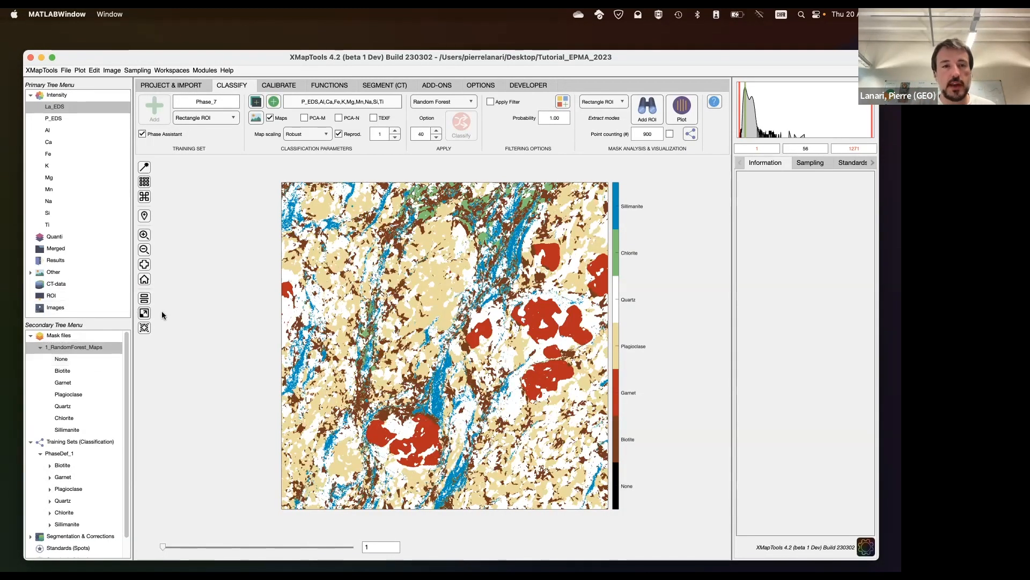
pyautogui.click(171, 85)
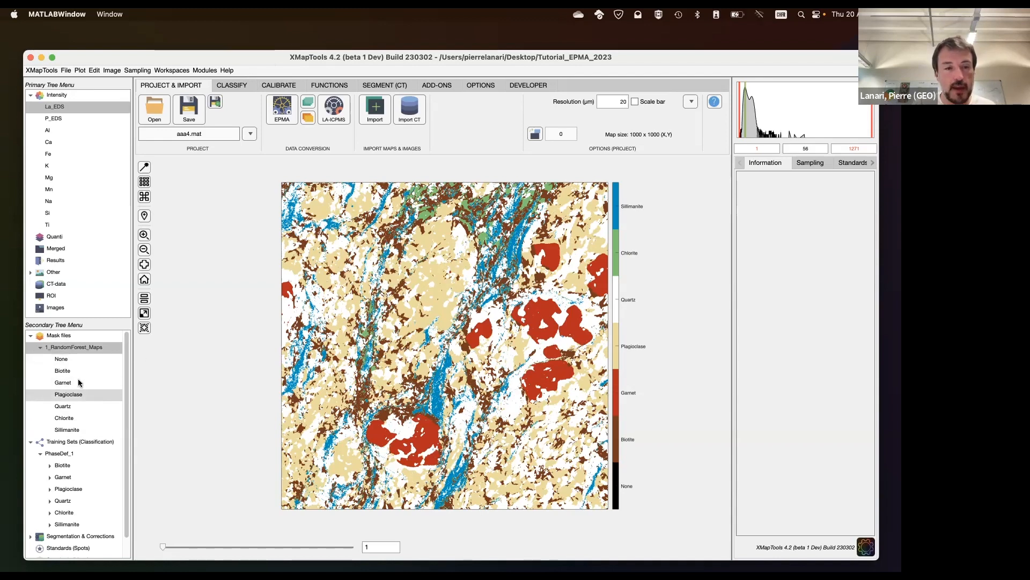
pyautogui.click(61, 213)
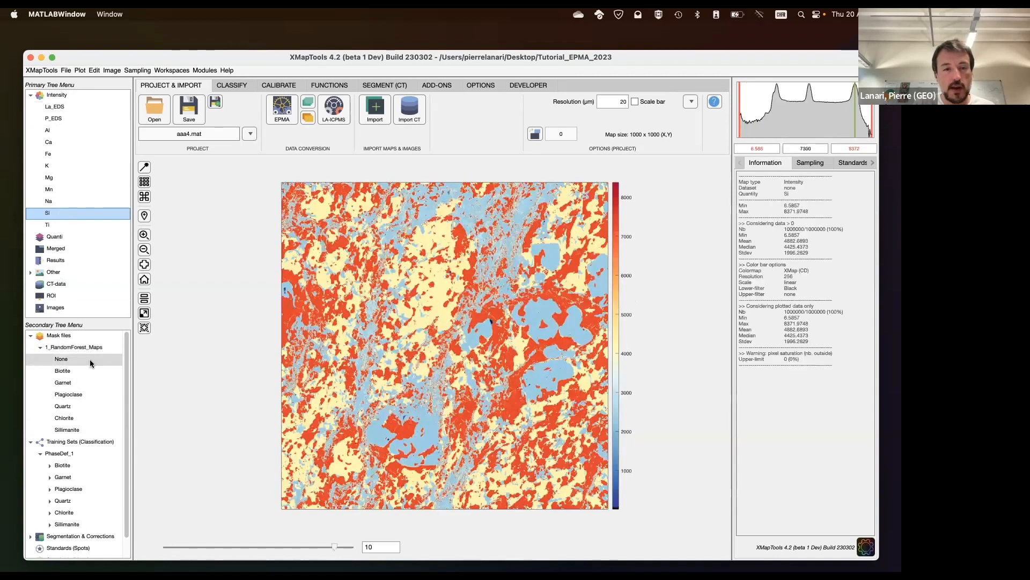
pyautogui.click(75, 370)
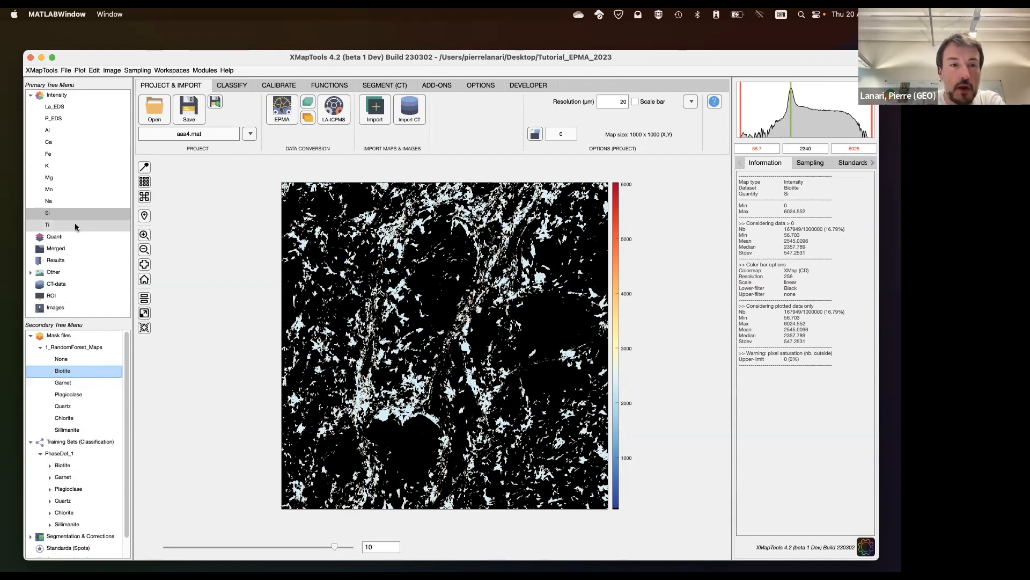
pyautogui.click(76, 384)
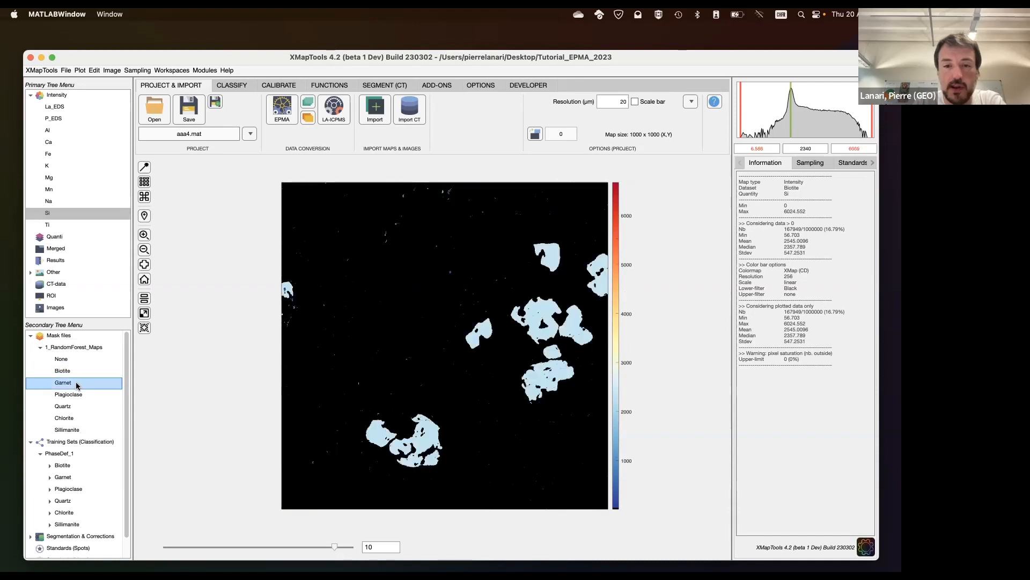
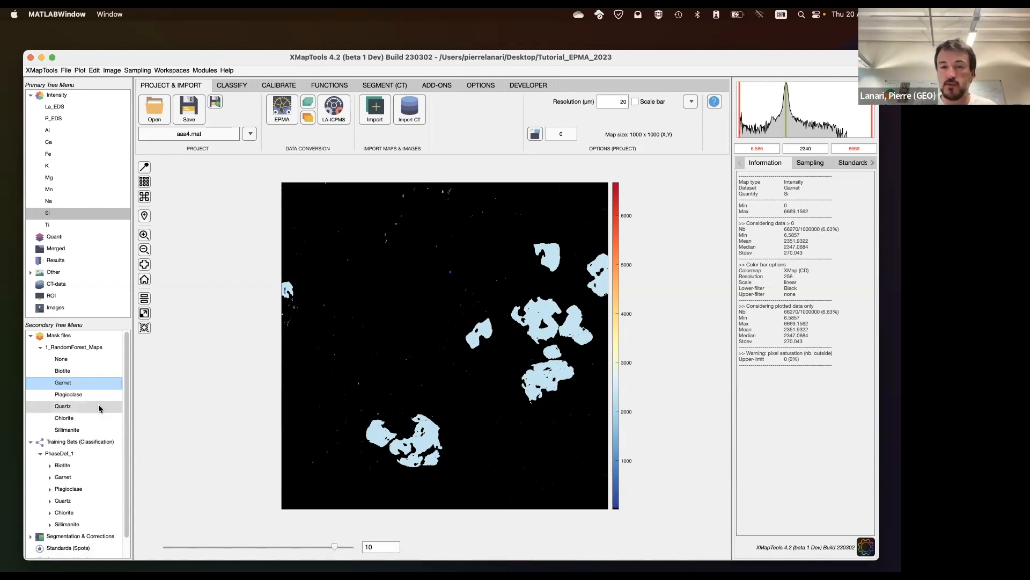
# View the Si intensity map restricted to the Plagioclase, Quartz, Chlorite and Sillimanite masks one after another
pyautogui.click(78, 395)
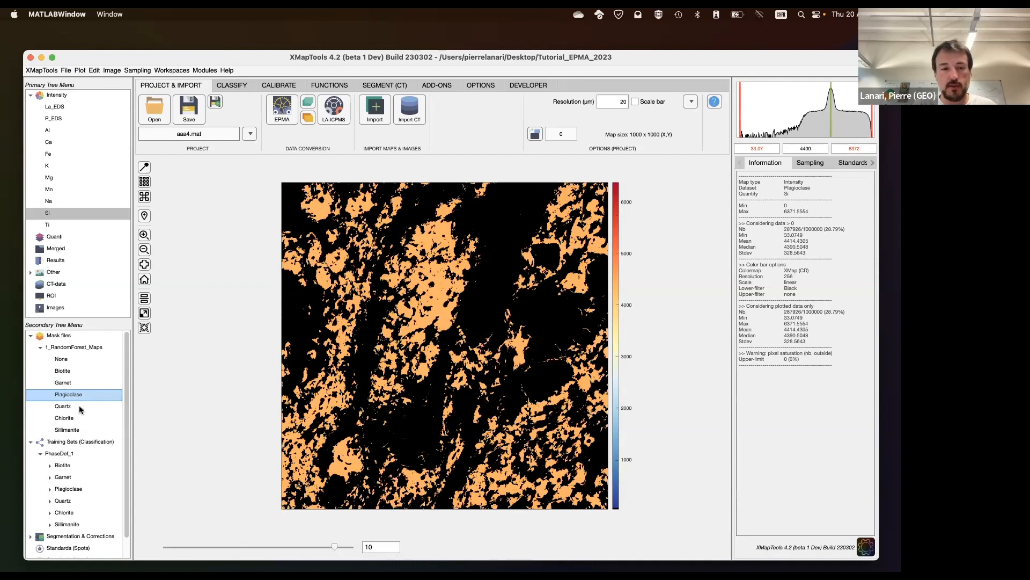
pyautogui.click(71, 409)
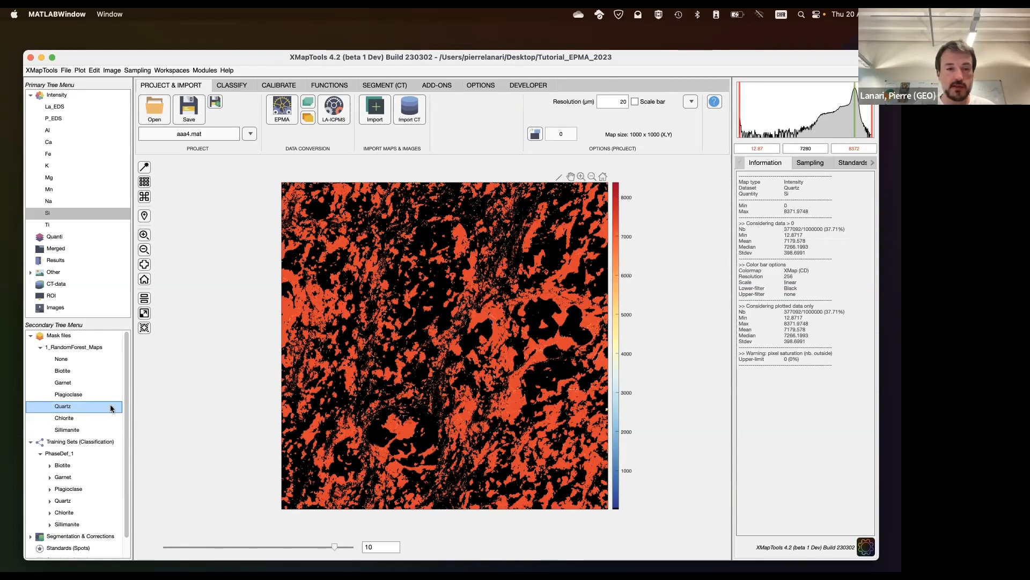
pyautogui.click(73, 419)
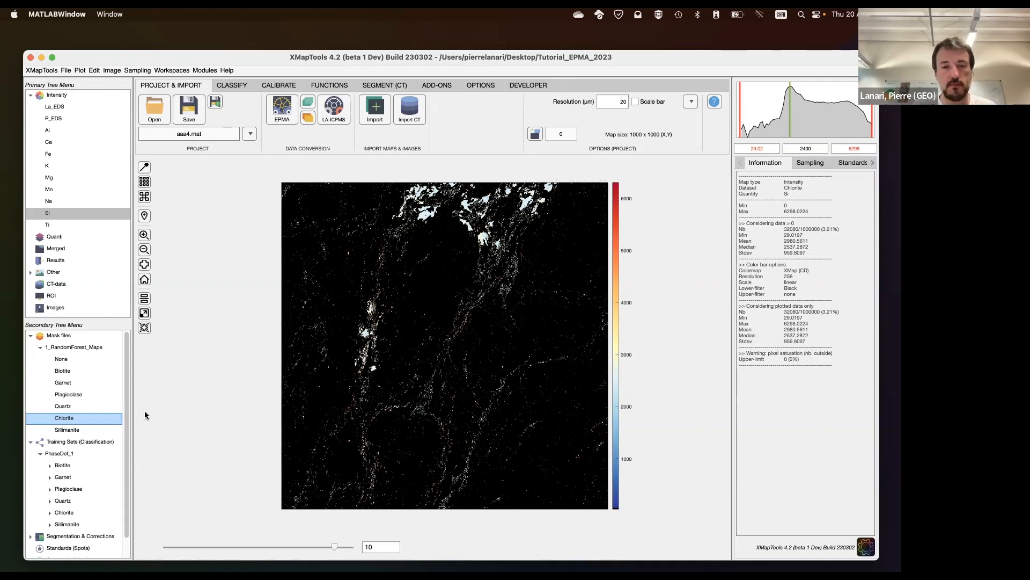
pyautogui.click(72, 430)
pyautogui.click(67, 420)
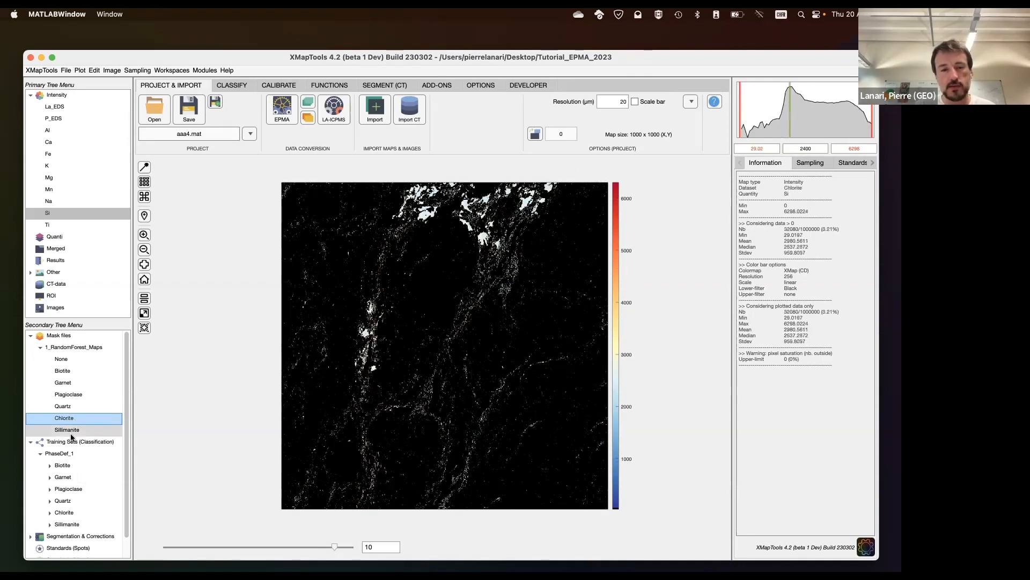
pyautogui.click(70, 430)
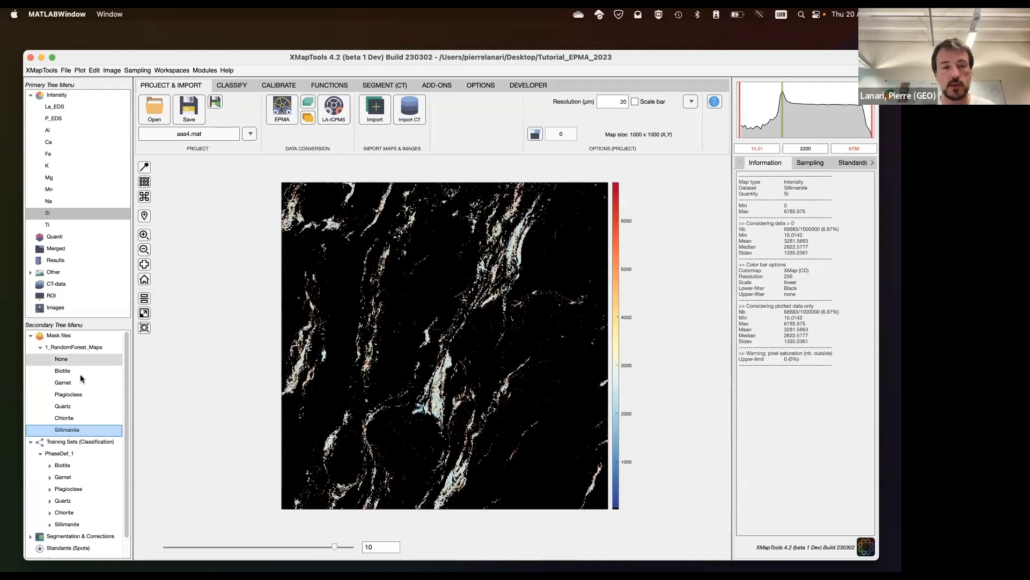
# Display the full Random Forest phase map and view the Al and Fe intensity maps within the Plagioclase mask
pyautogui.click(74, 347)
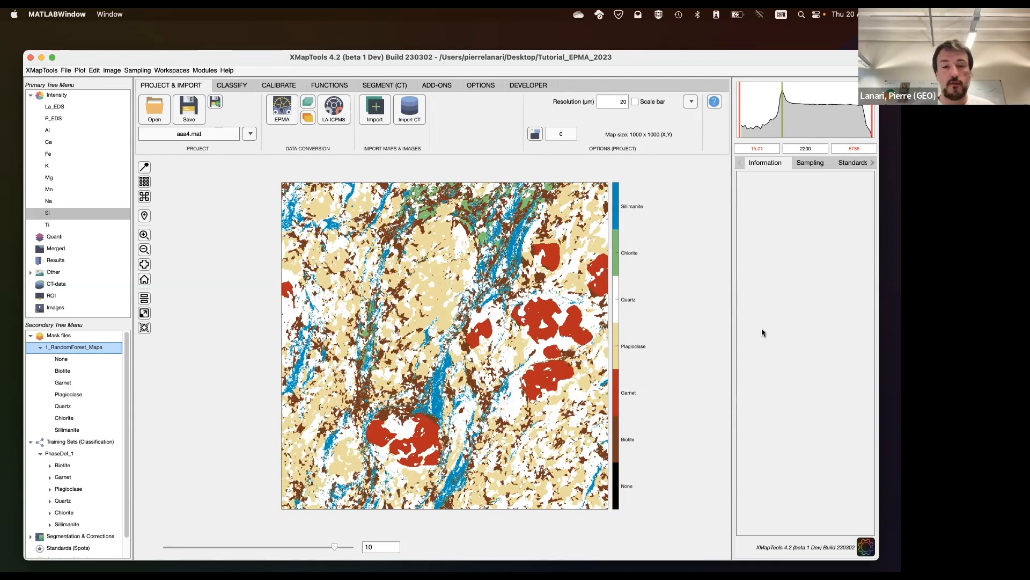
pyautogui.click(57, 131)
pyautogui.click(68, 395)
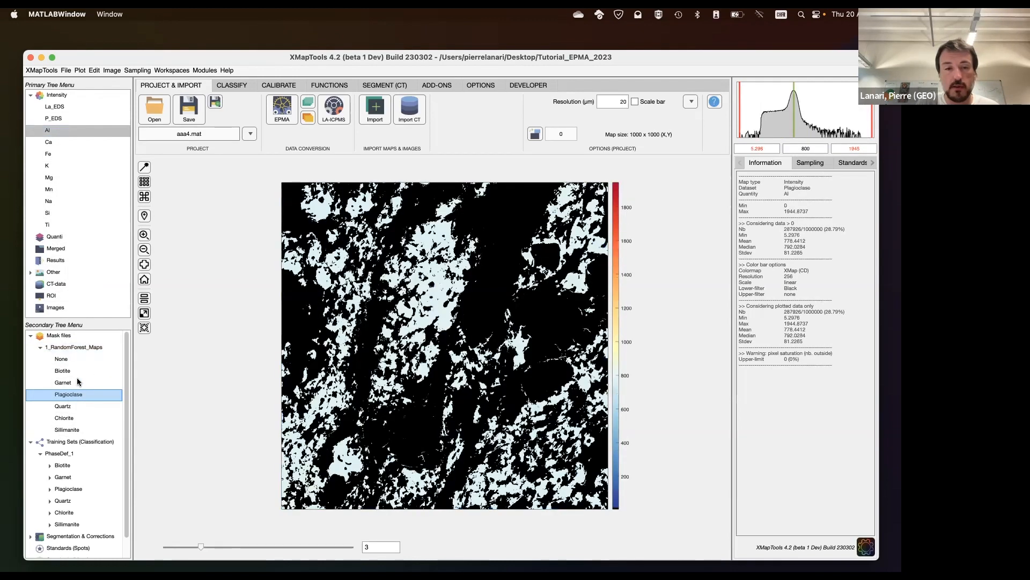
pyautogui.click(62, 155)
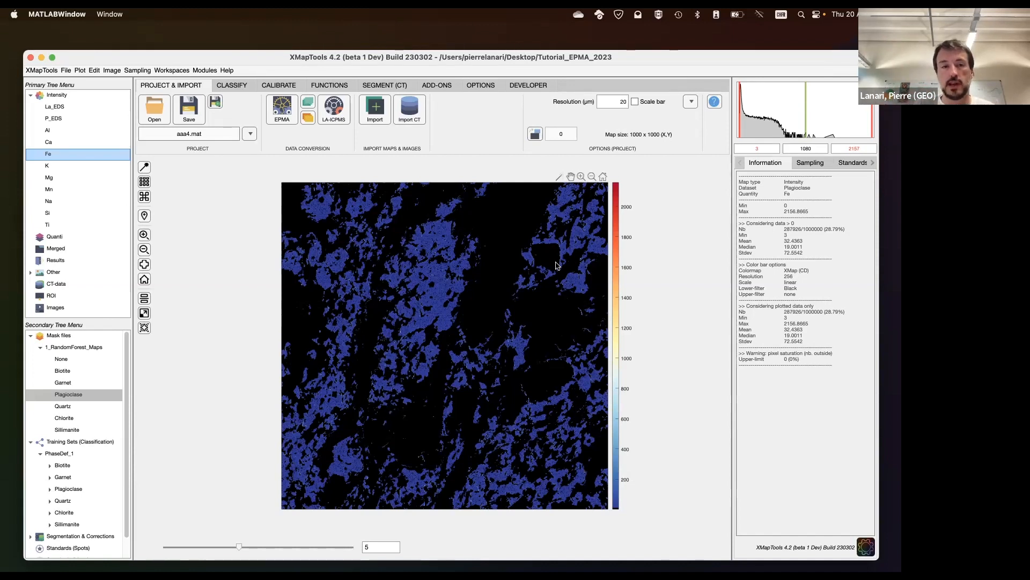
# Classify the maps with the Discriminant Analysis algorithm using the PhaseDef_1 training set, and close the confusion matrix figure
pyautogui.doubleClick(63, 347)
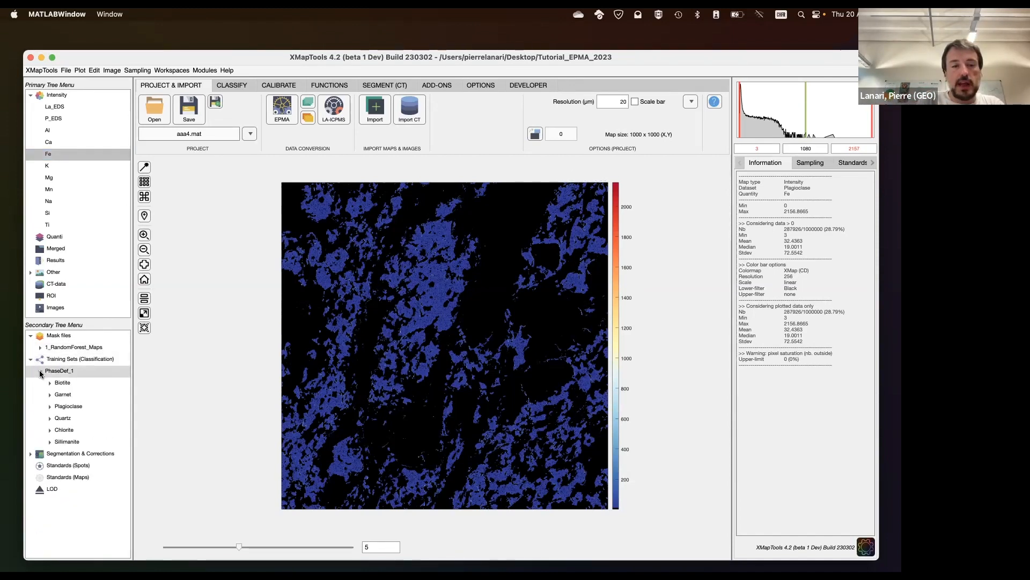
pyautogui.doubleClick(63, 371)
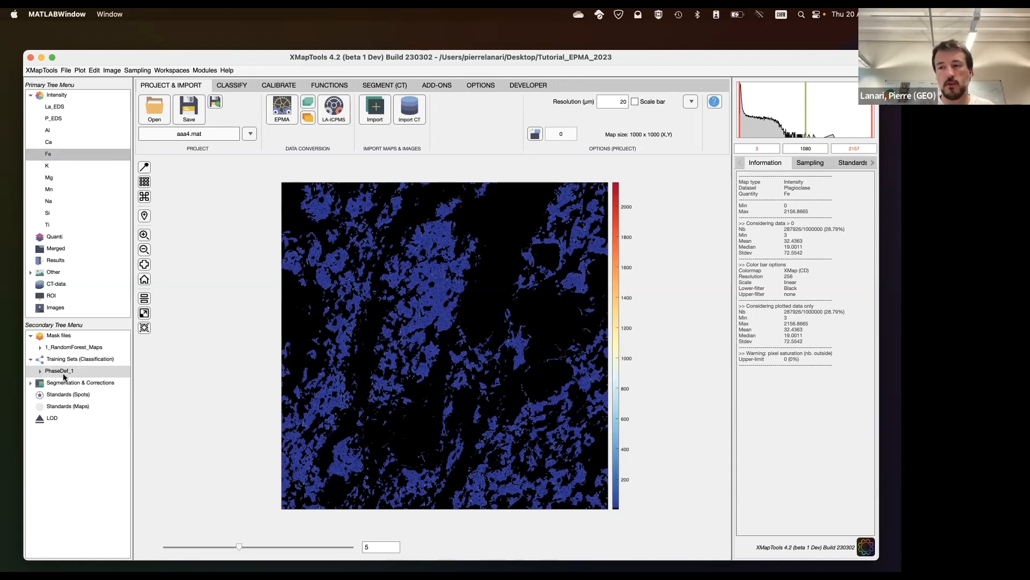
pyautogui.click(191, 116)
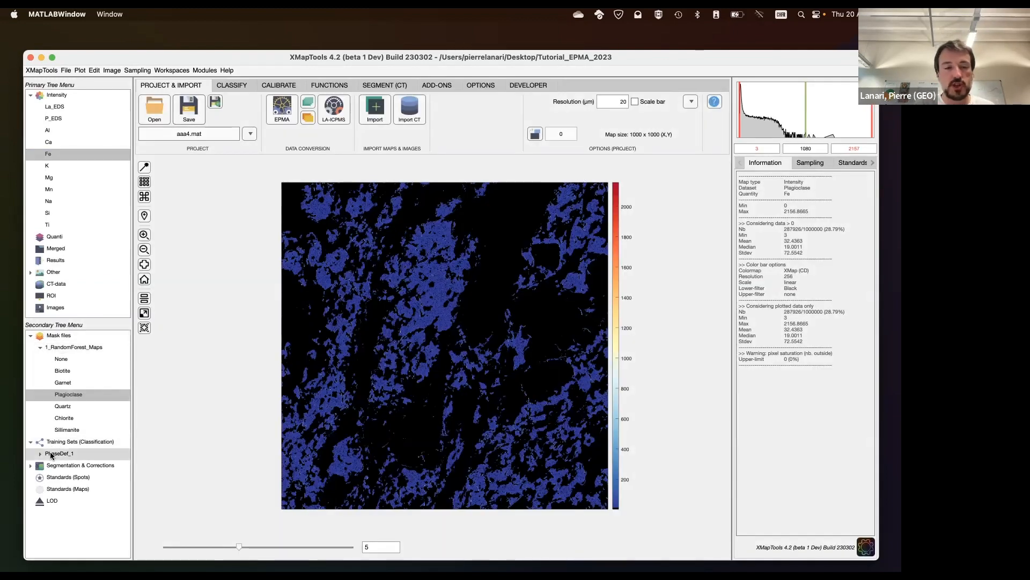
pyautogui.click(232, 86)
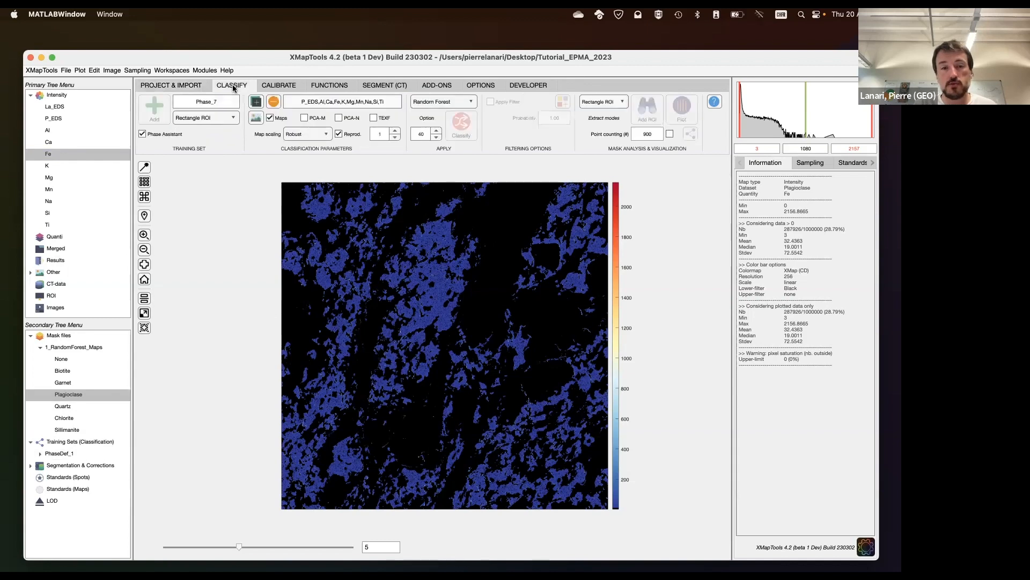
pyautogui.click(63, 454)
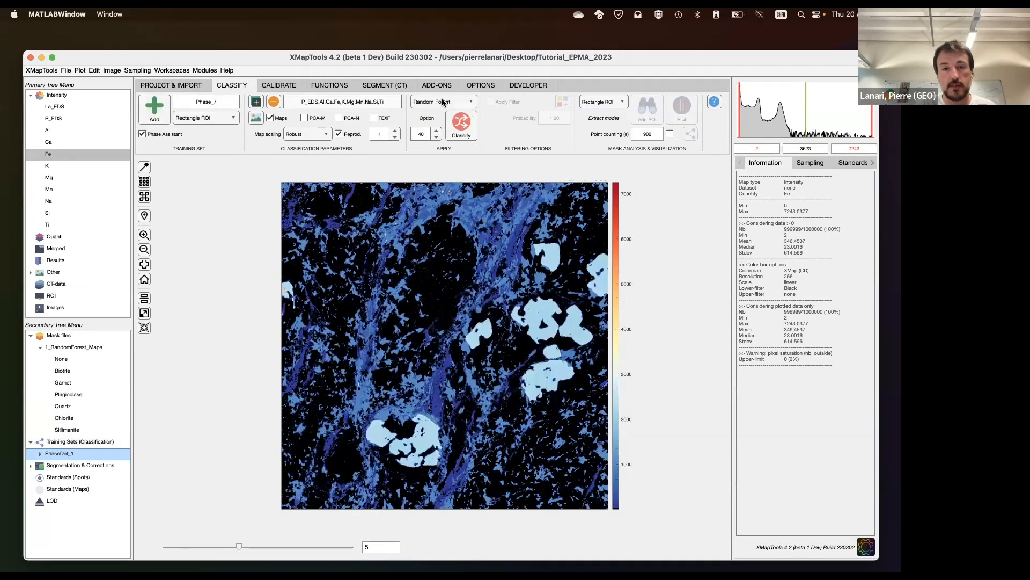
pyautogui.click(429, 102)
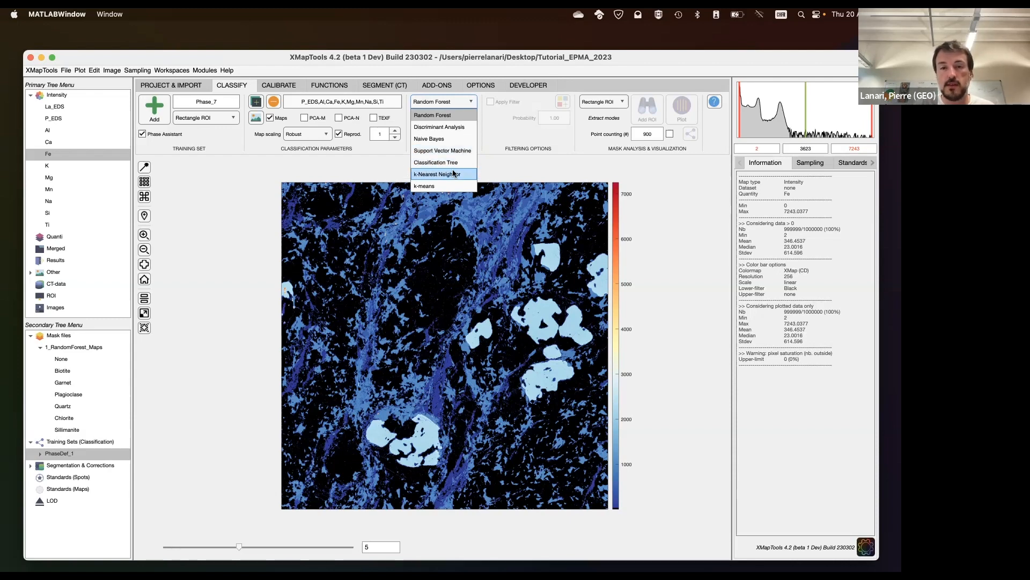
pyautogui.click(435, 129)
pyautogui.click(457, 127)
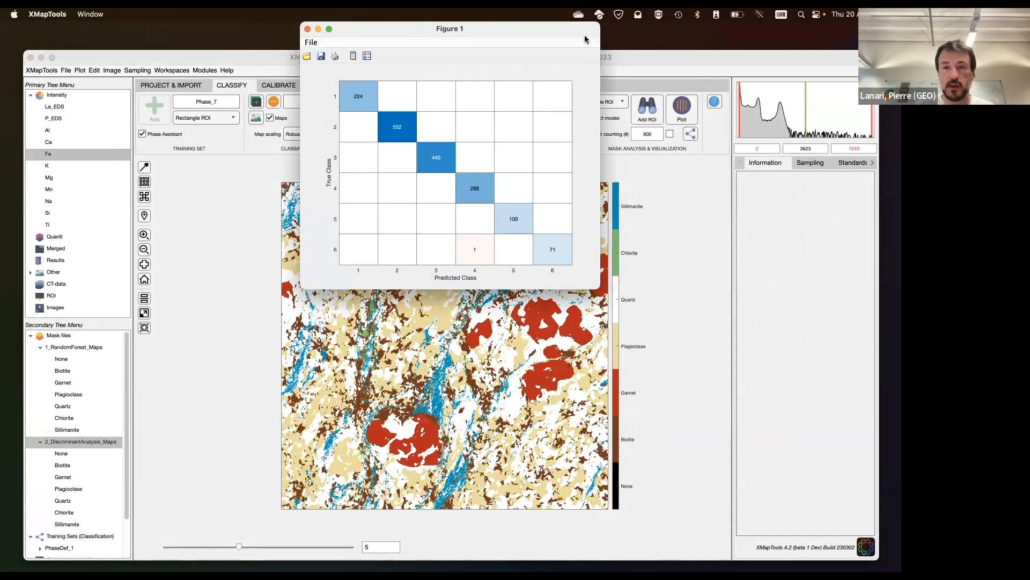
pyautogui.moveTo(333, 28); pyautogui.dragTo(241, 150)
pyautogui.click(215, 153)
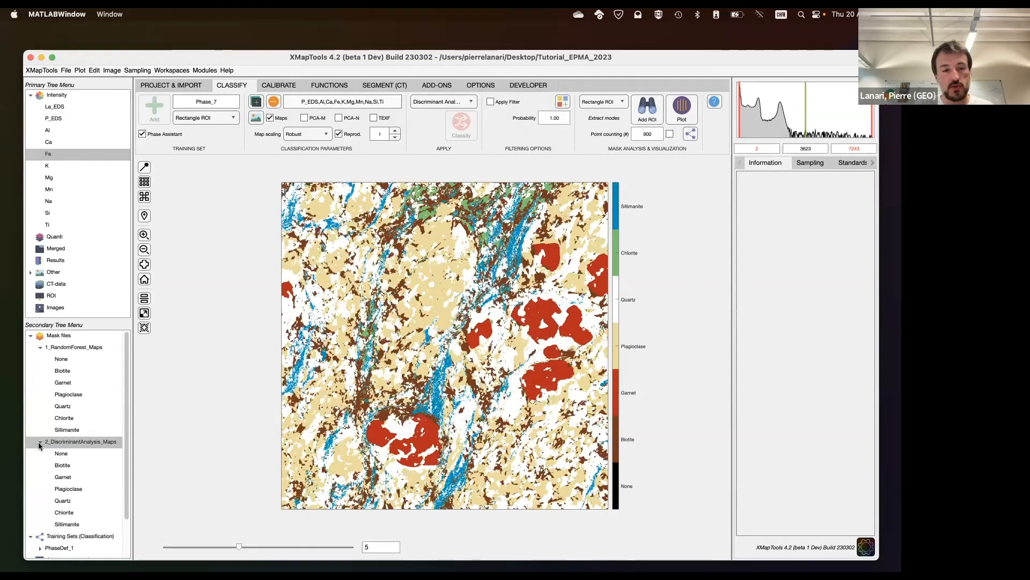
# Compare the Random Forest and Discriminant Analysis phase maps by switching between the two mask files several times
pyautogui.click(40, 346)
pyautogui.click(41, 359)
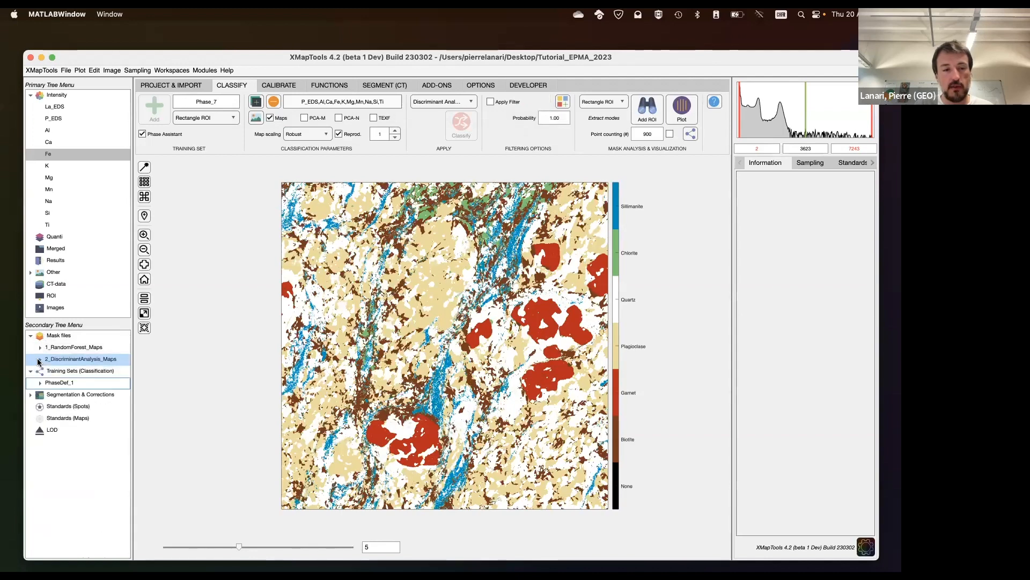
pyautogui.click(79, 348)
pyautogui.click(83, 359)
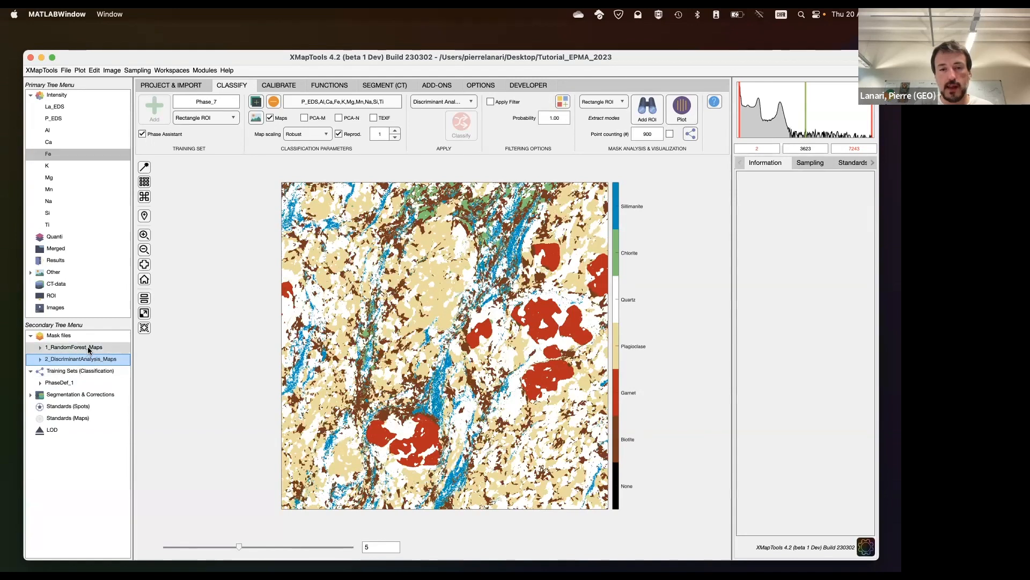
pyautogui.click(87, 347)
pyautogui.click(88, 357)
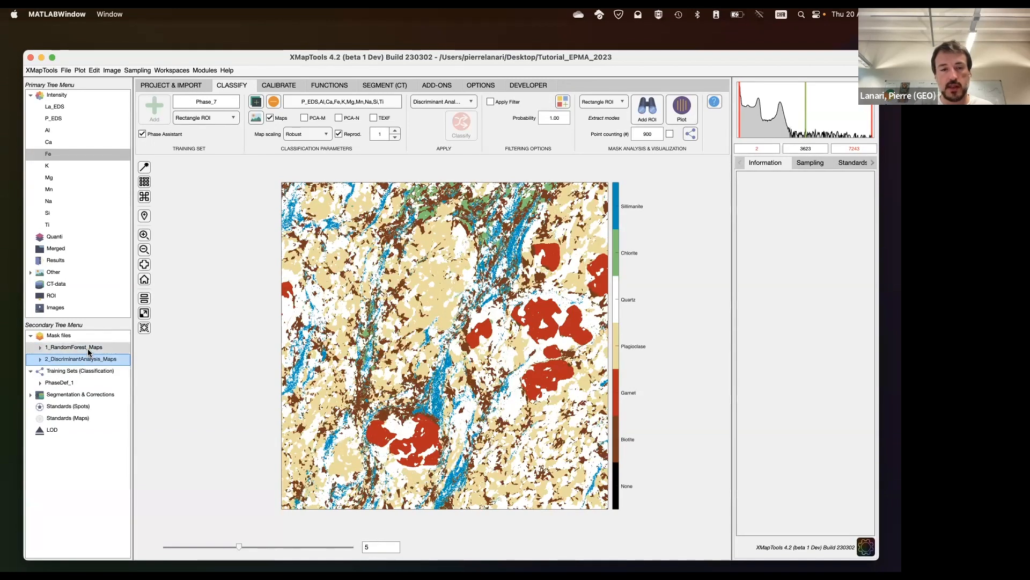
pyautogui.click(88, 348)
pyautogui.click(86, 360)
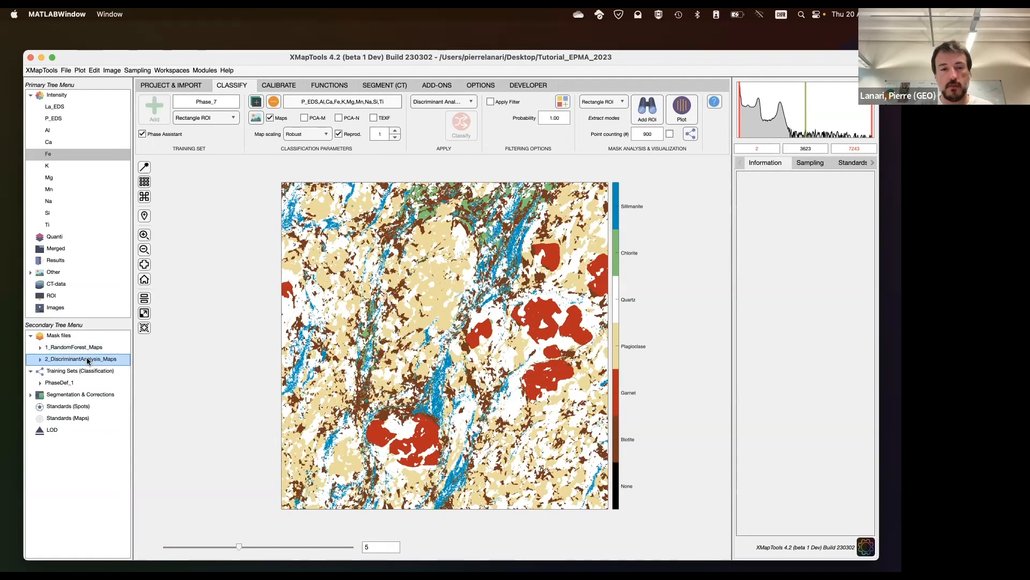
pyautogui.click(87, 347)
pyautogui.click(87, 359)
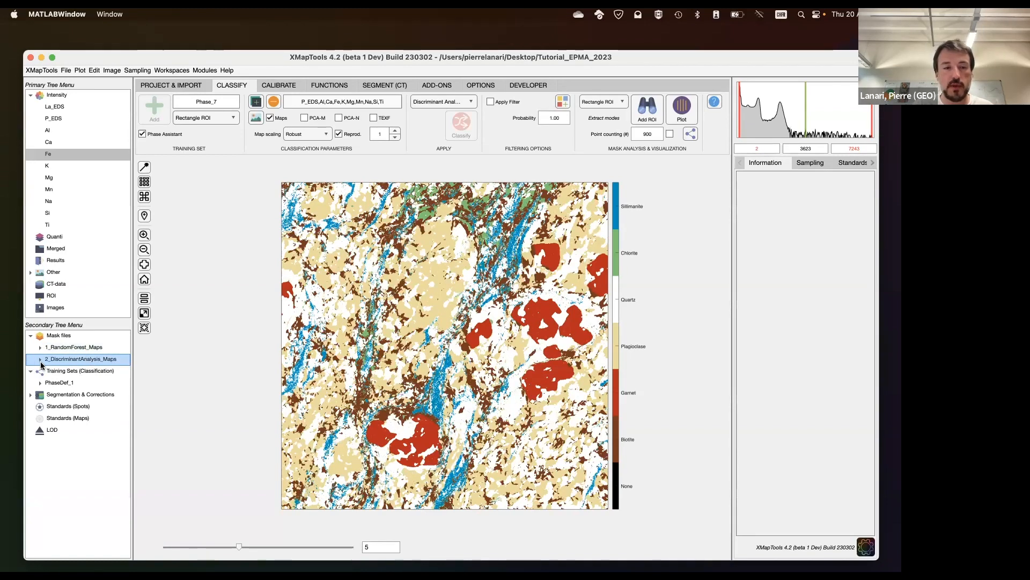
# Delete the 2_DiscriminantAnalysis_Maps mask file and display the Random Forest phase map
pyautogui.rightClick(68, 361)
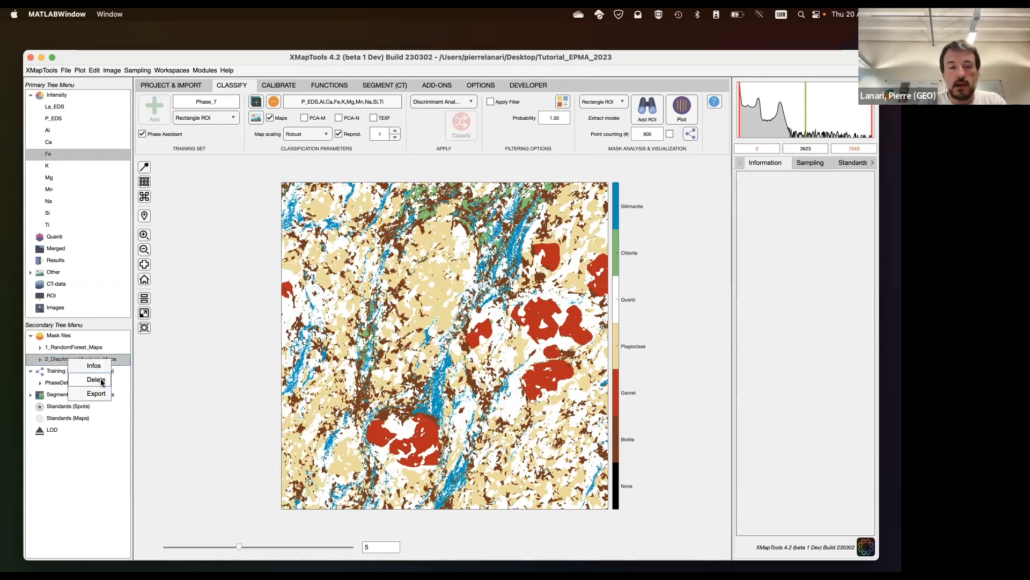
pyautogui.click(97, 380)
pyautogui.click(92, 349)
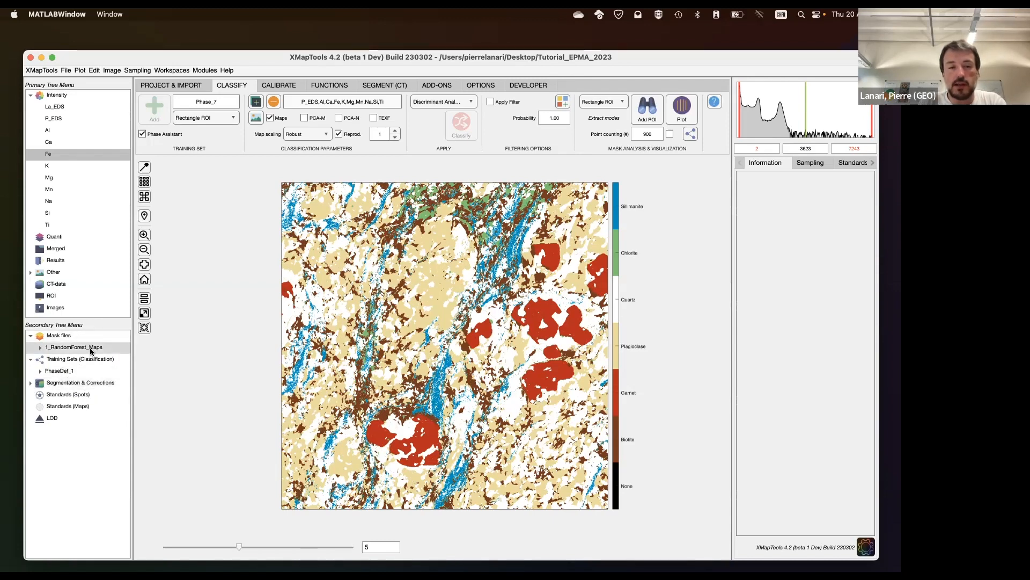
pyautogui.click(70, 350)
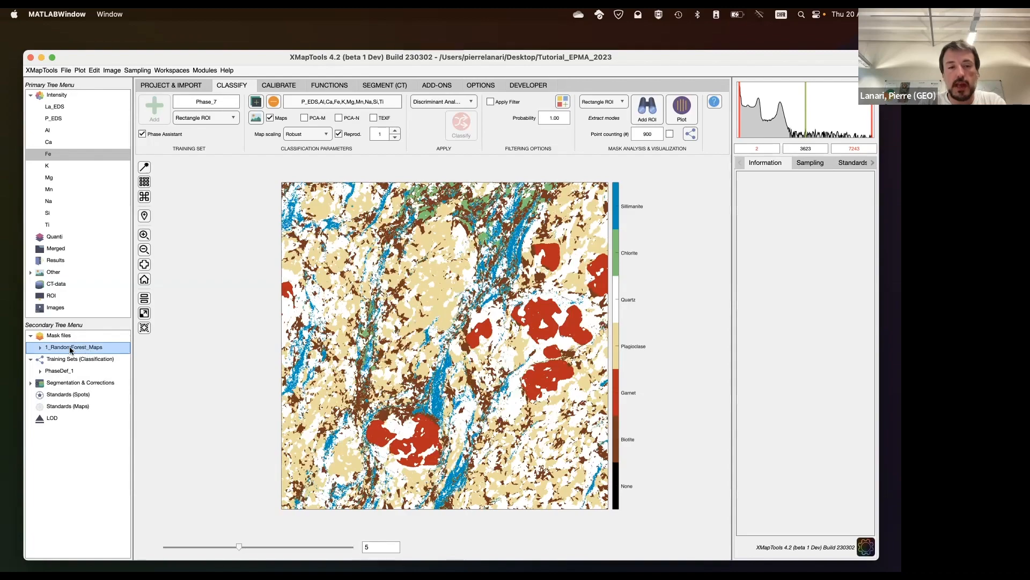
# Expand the Random Forest mask file and view the Fe intensity map restricted to the Biotite mask
pyautogui.click(41, 348)
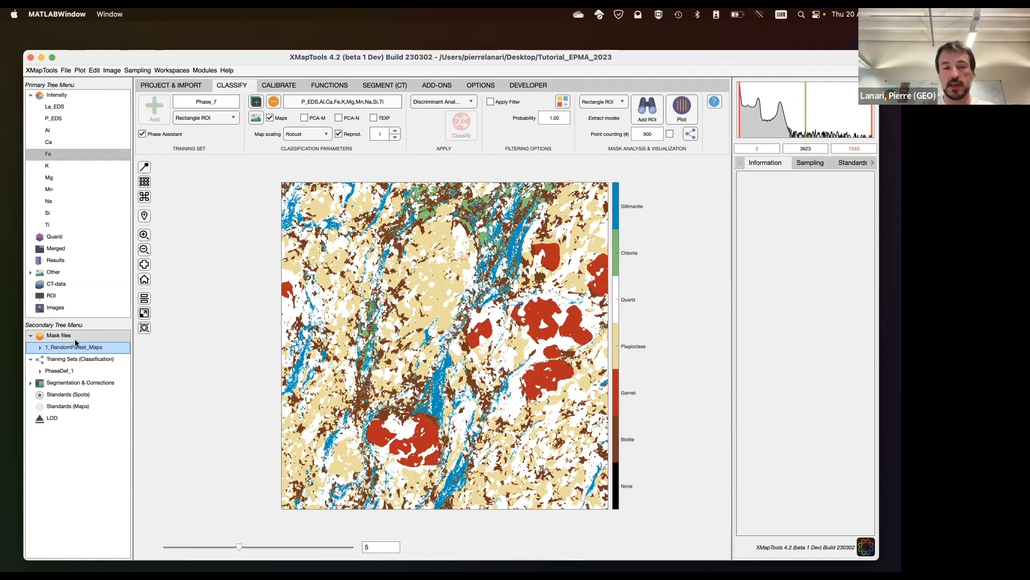
pyautogui.click(40, 347)
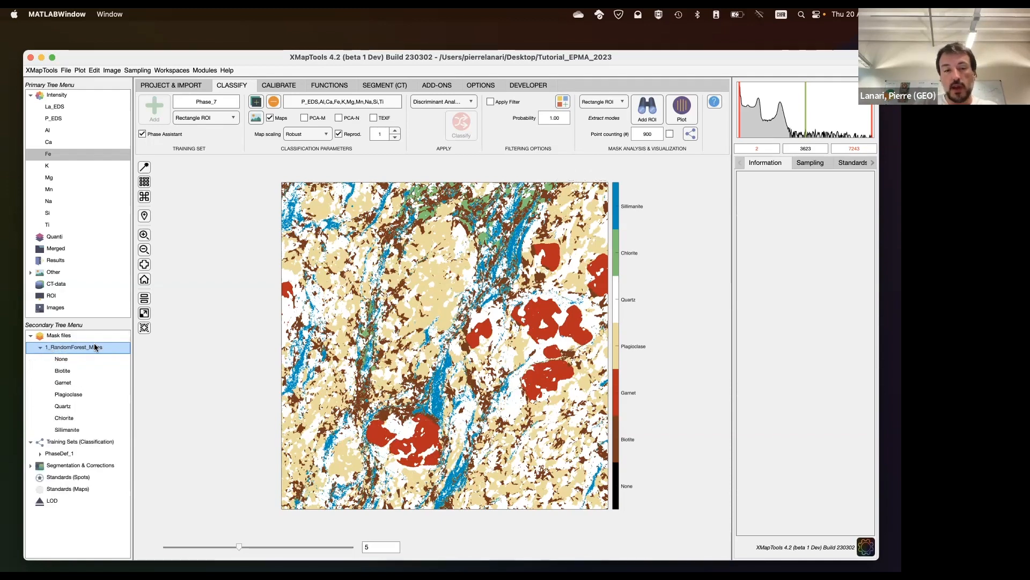
pyautogui.click(72, 370)
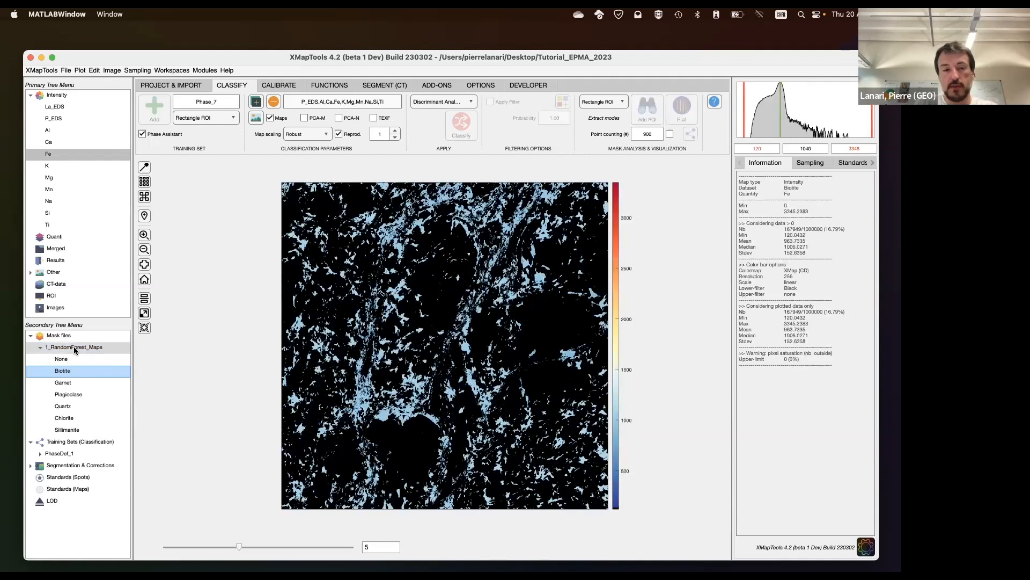
# Draw a rectangle ROI over most of the Random Forest phase map to compute the mineral modes inside it
pyautogui.click(69, 346)
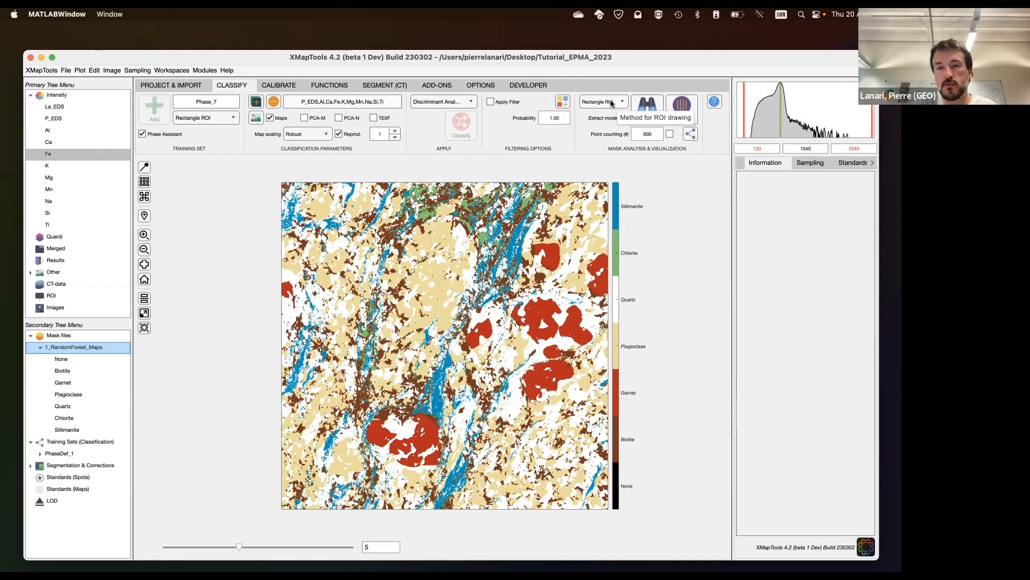
pyautogui.click(648, 109)
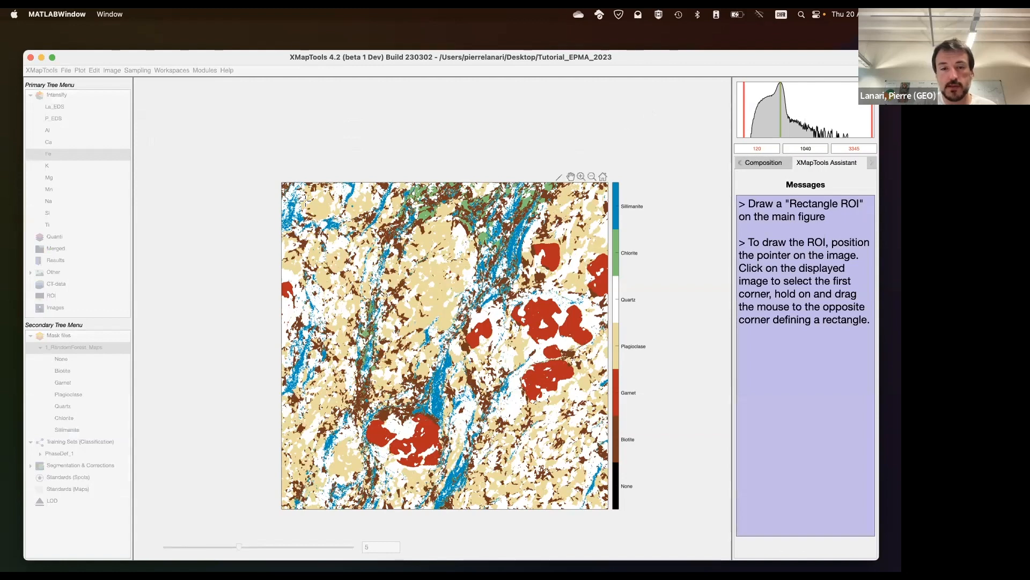
pyautogui.moveTo(306, 200)
pyautogui.mouseDown()
pyautogui.moveTo(367, 270)
pyautogui.moveTo(555, 431)
pyautogui.moveTo(587, 479)
pyautogui.mouseUp()
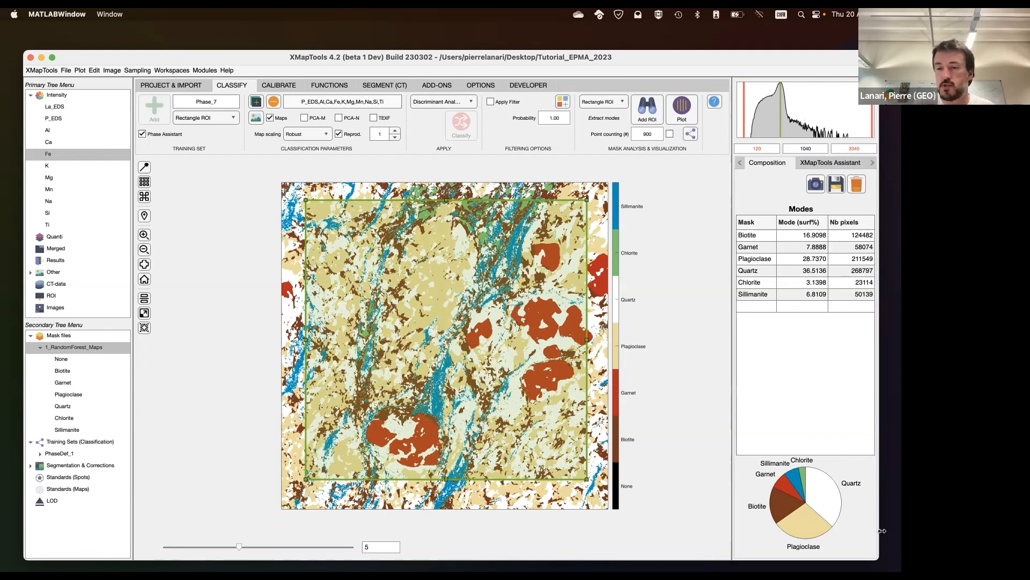
pyautogui.moveTo(844, 466)
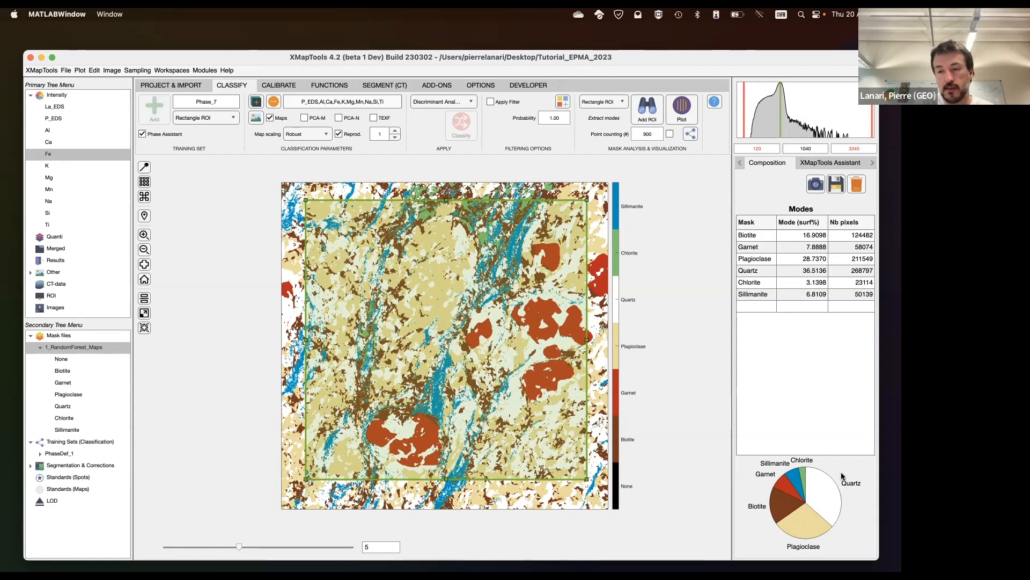
# Resize the rectangle ROI, ending with it over the upper part of the phase map and short of the right edge
pyautogui.moveTo(587, 479); pyautogui.dragTo(510, 485)
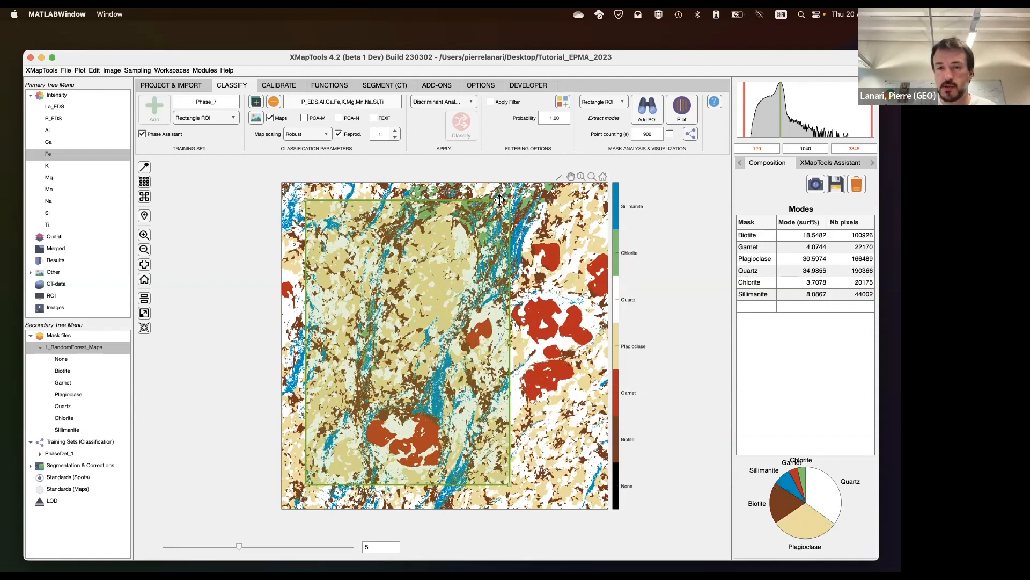
pyautogui.moveTo(510, 200); pyautogui.dragTo(610, 181)
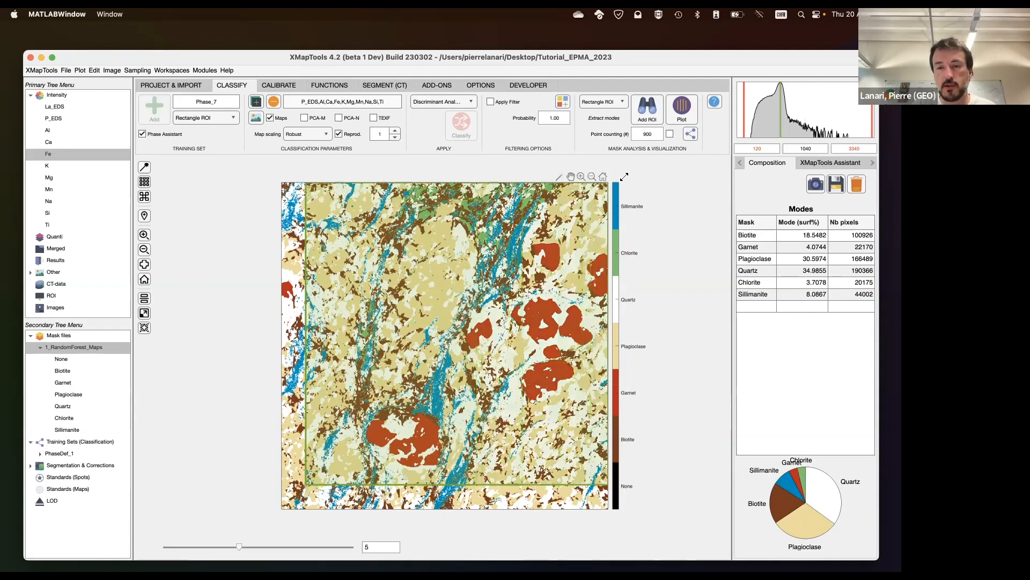
pyautogui.moveTo(305, 484); pyautogui.dragTo(271, 520)
pyautogui.moveTo(607, 509); pyautogui.dragTo(541, 304)
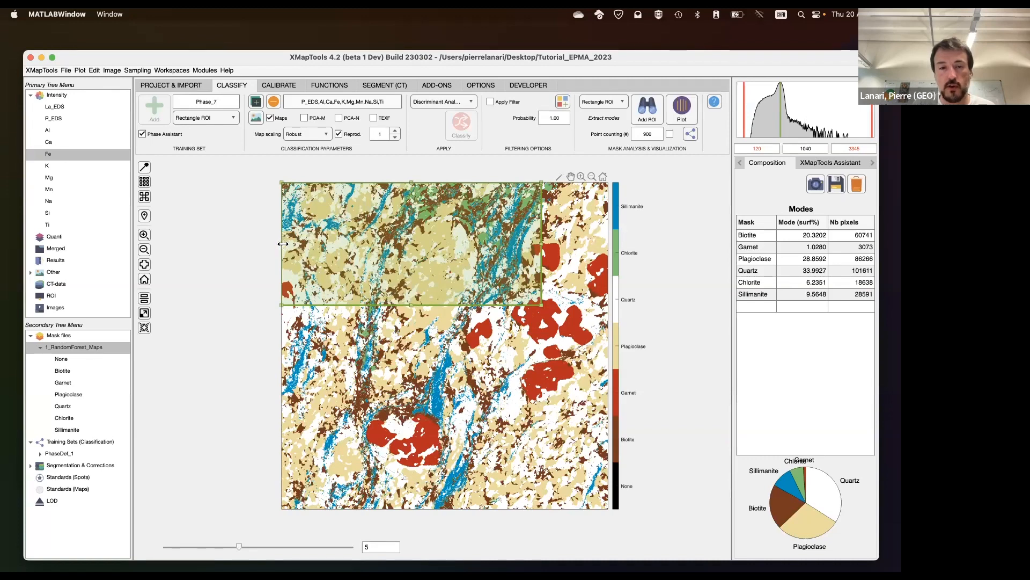
# Shift the rectangle ROI slightly right within the phase map and export its modes as modes_retrogression in the Exported-Modes folder
pyautogui.moveTo(443, 226); pyautogui.dragTo(473, 226)
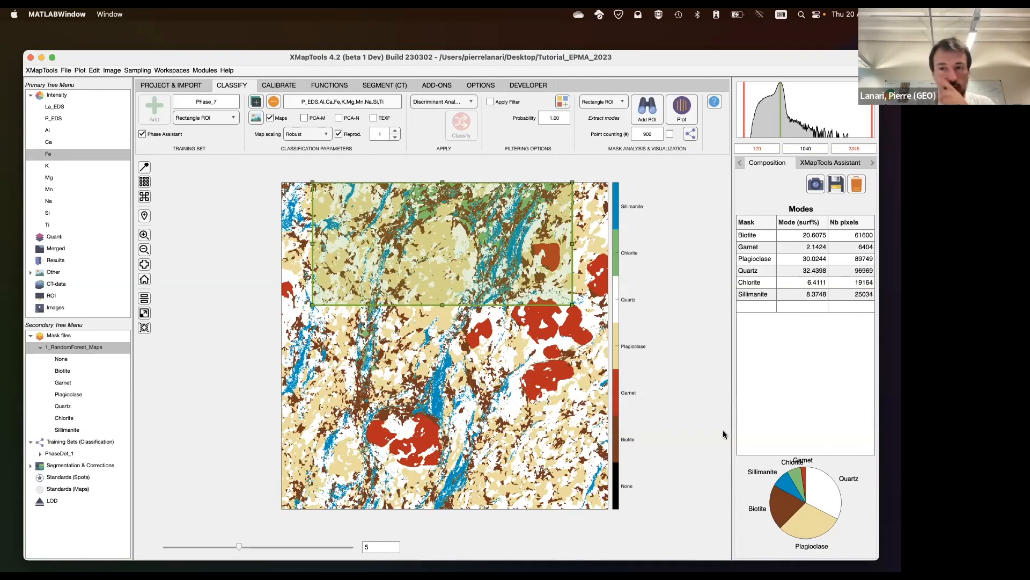
pyautogui.click(816, 187)
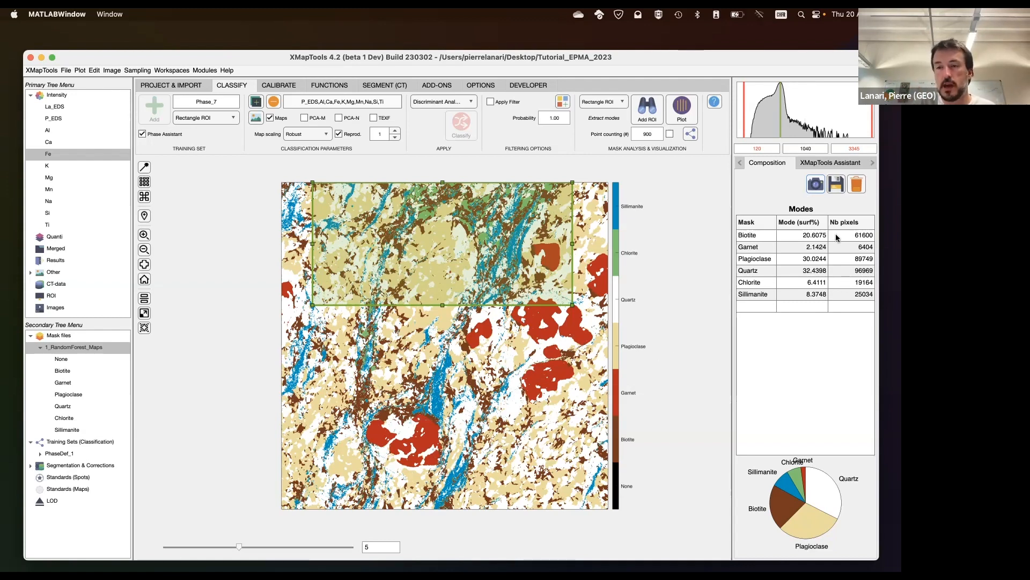
pyautogui.click(836, 186)
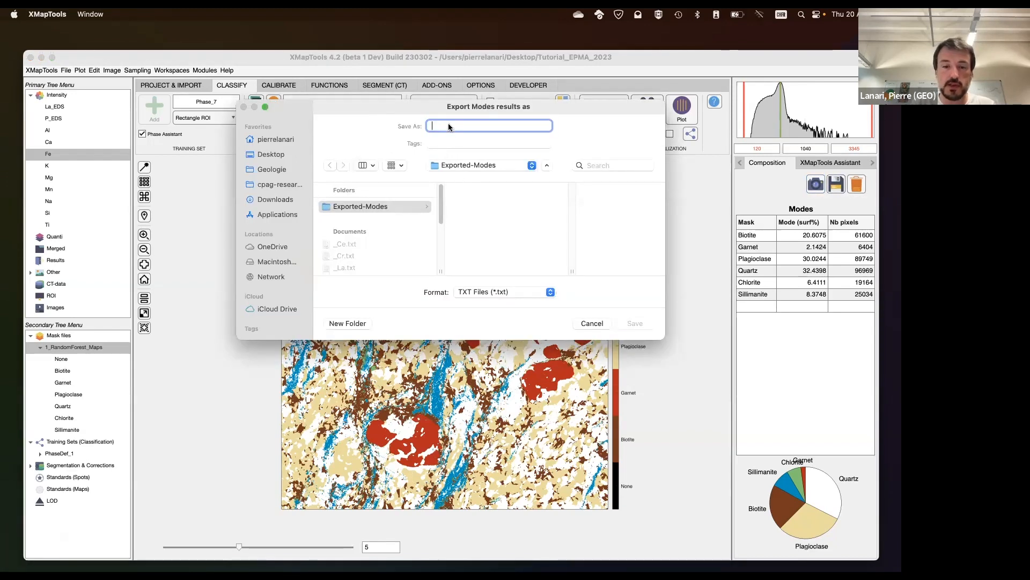
pyautogui.write('modes_re')
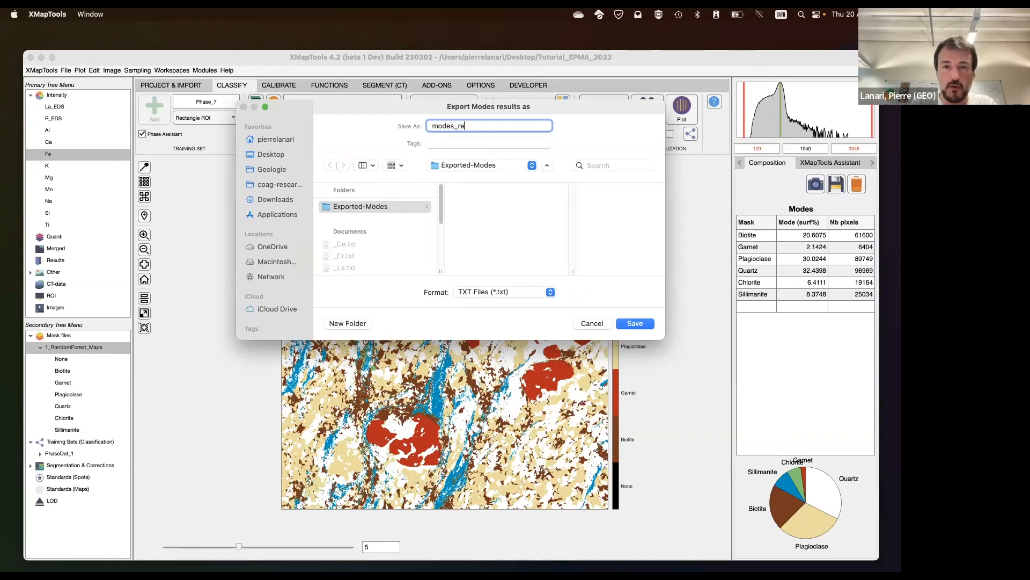
pyautogui.write('trogression')
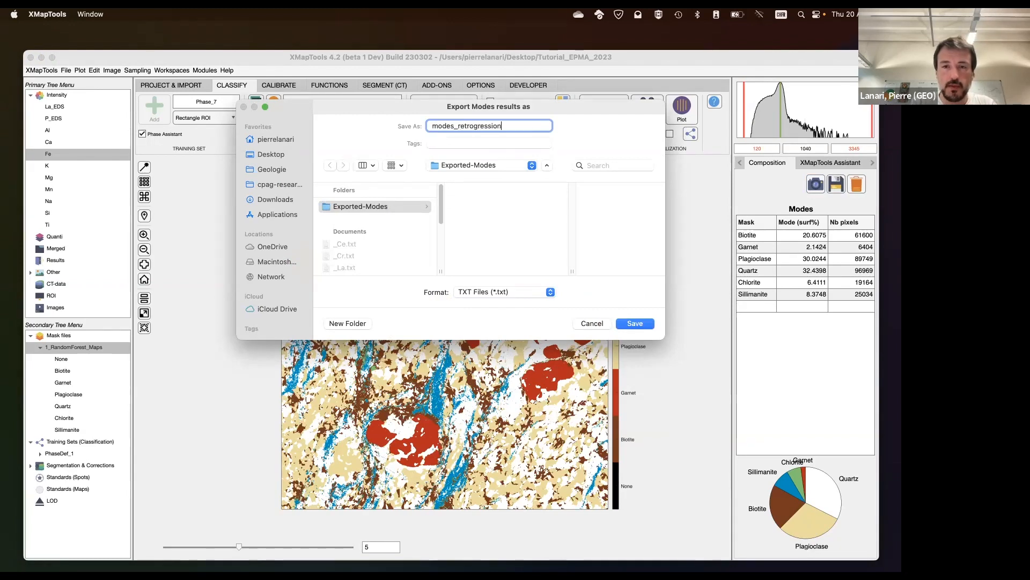
pyautogui.click(635, 323)
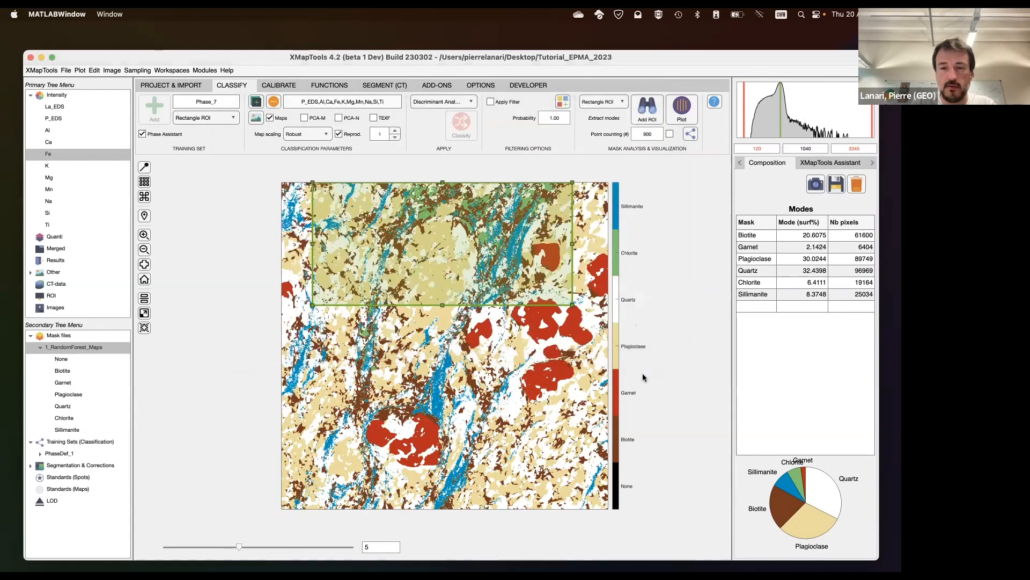
# Switch to Finder, group the files by kind, and examine the contents of modes_retrogression.txt in the Exported-Modes folder
pyautogui.hotkey('ctrl', 'Up')
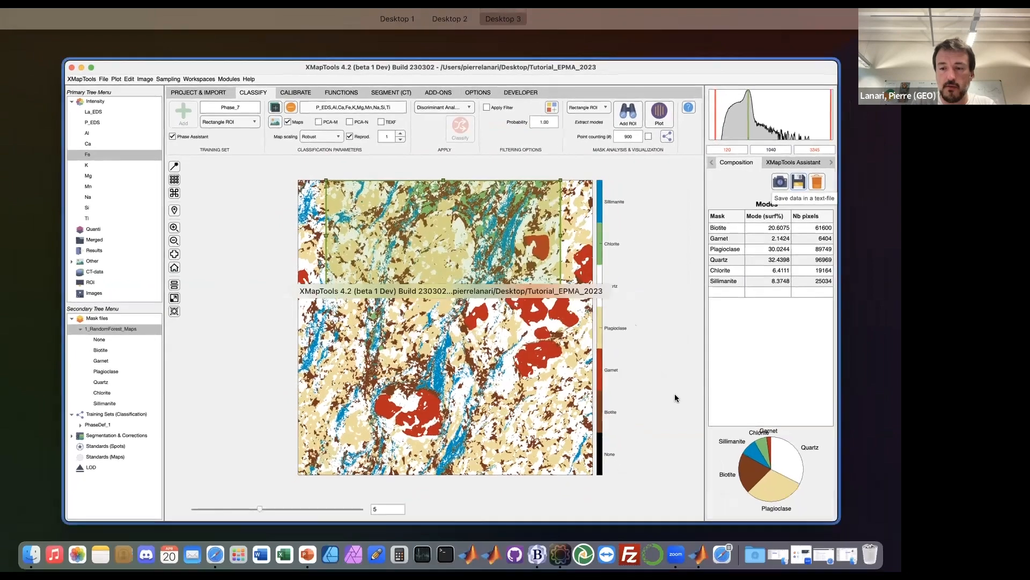
pyautogui.click(846, 554)
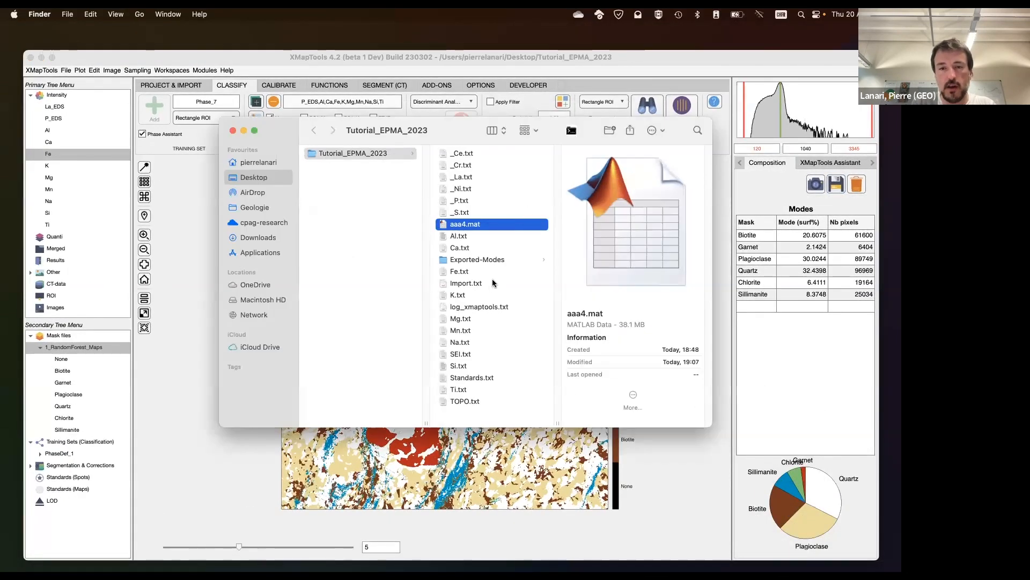
pyautogui.click(533, 131)
pyautogui.click(536, 178)
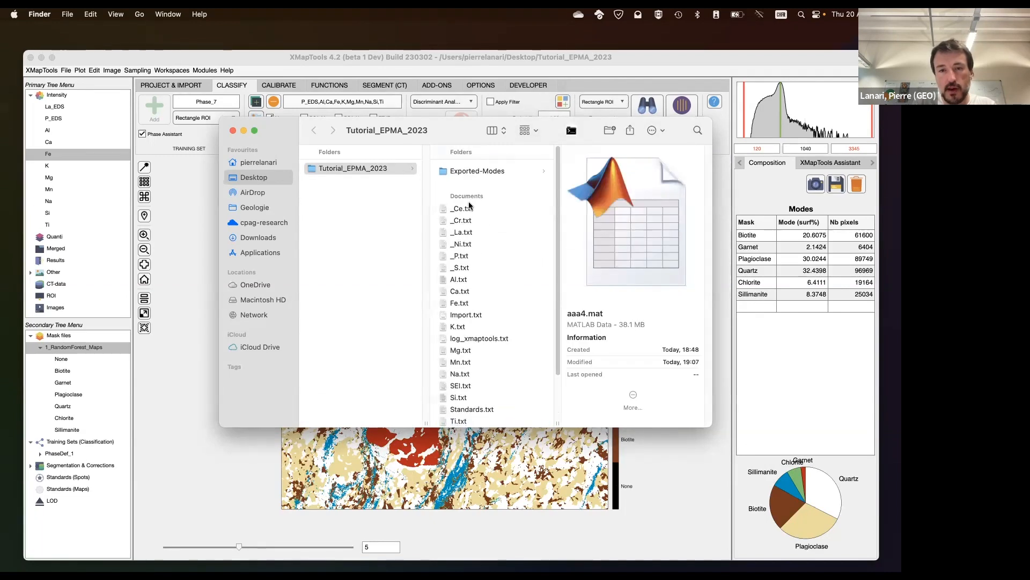
pyautogui.click(477, 168)
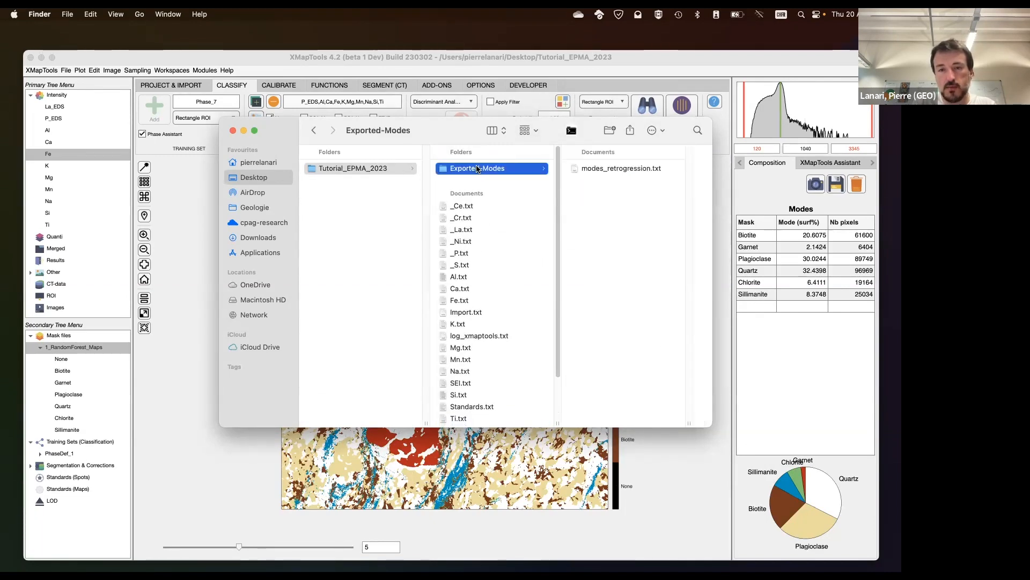
pyautogui.click(597, 170)
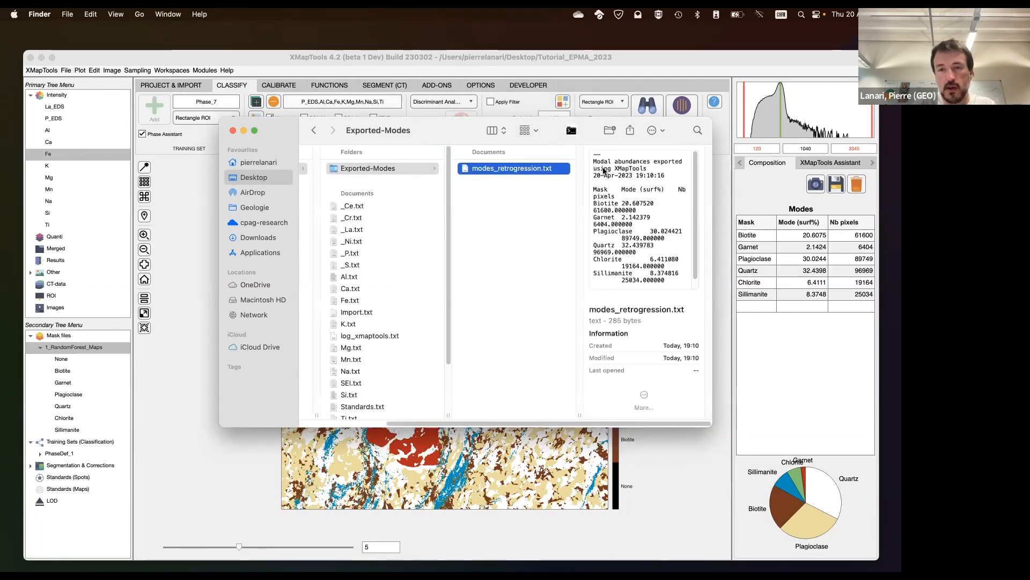
pyautogui.doubleClick(517, 169)
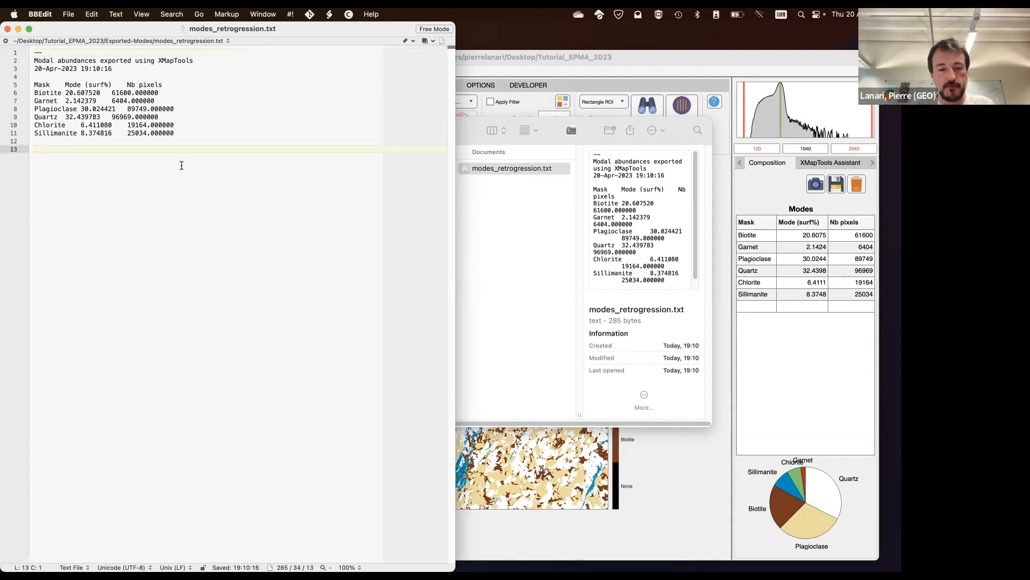
pyautogui.press('super+w')
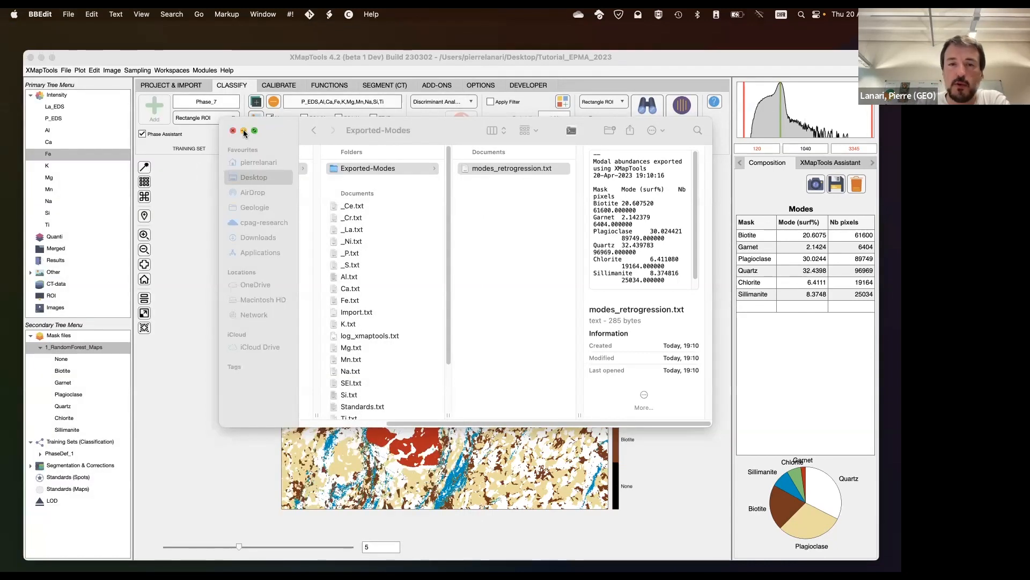
pyautogui.hscroll(-5, 404, 232)
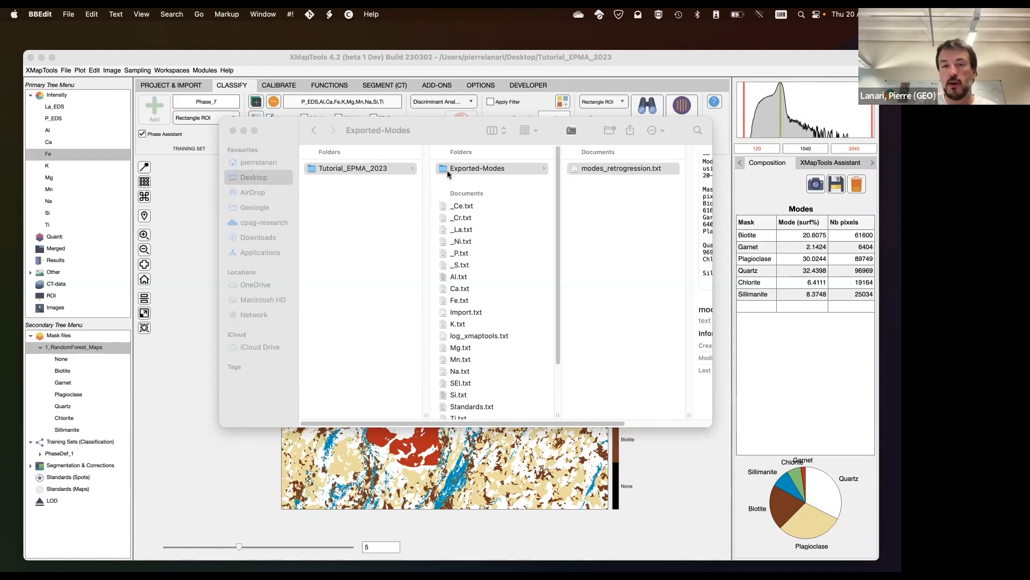
pyautogui.click(243, 131)
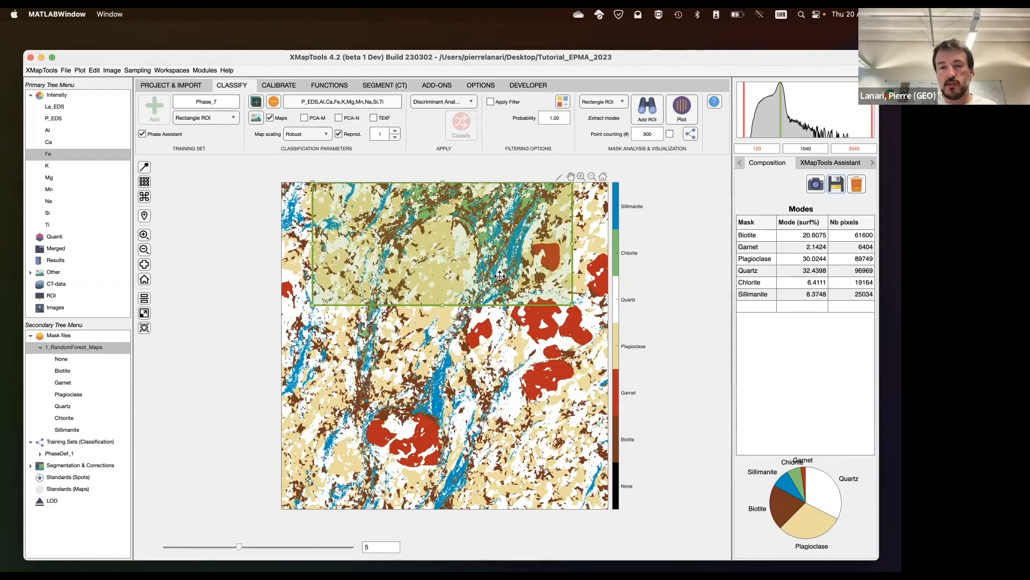
# Replace the rectangle ROI with a polygon ROI around the upper central part of the phase map to compute its modes
pyautogui.click(858, 185)
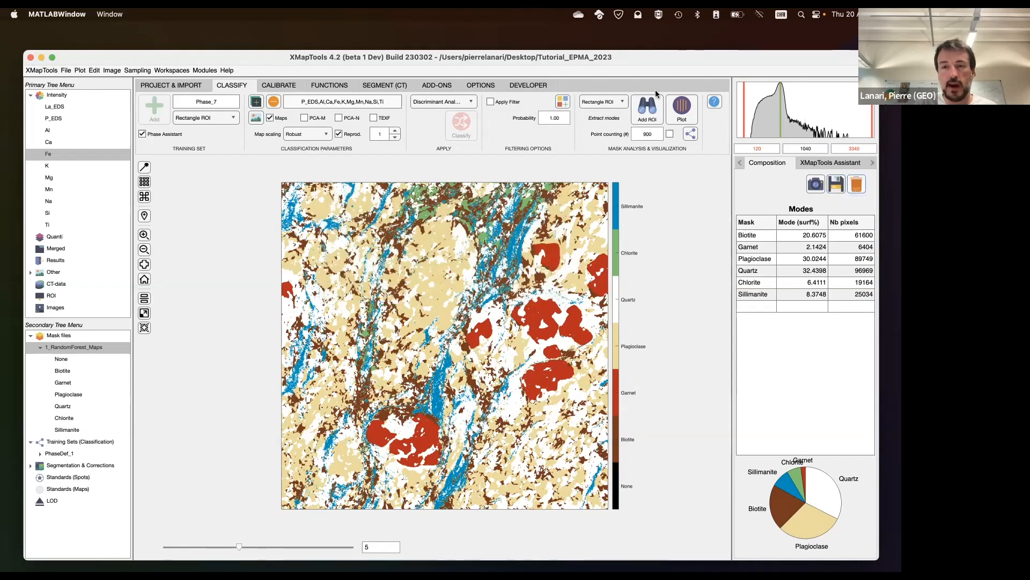
pyautogui.click(619, 102)
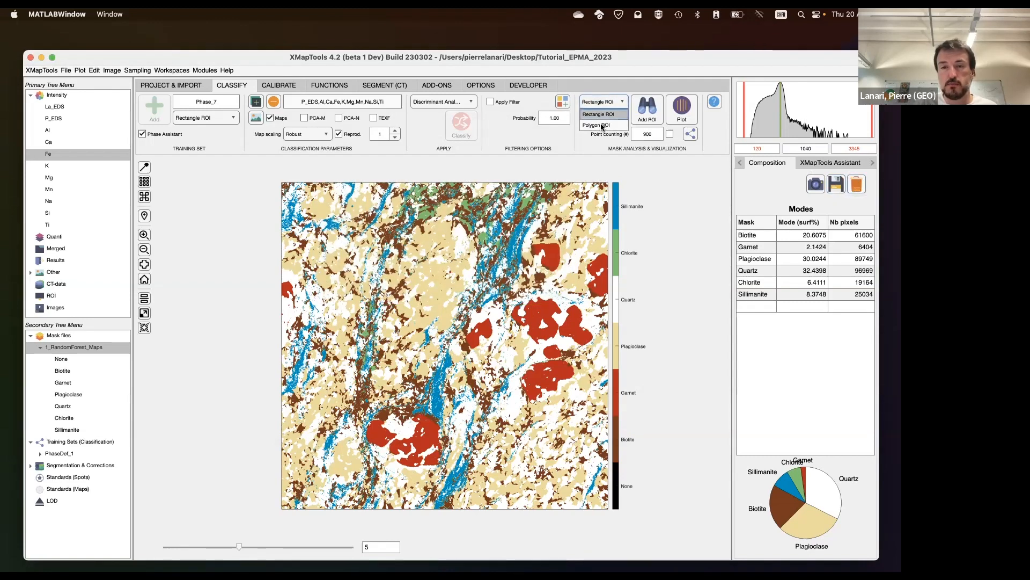
pyautogui.click(597, 126)
pyautogui.click(390, 210)
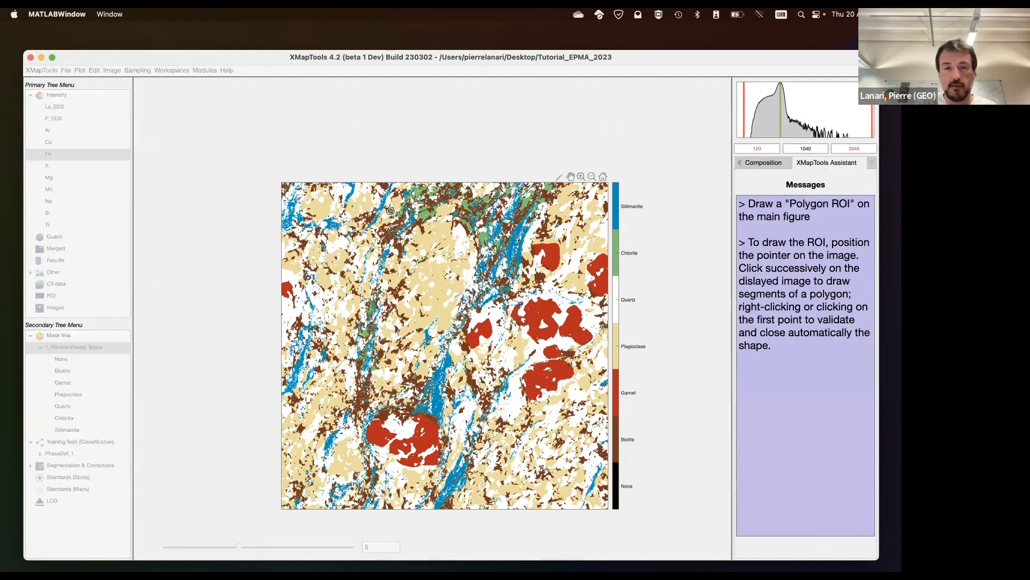
pyautogui.click(351, 294)
pyautogui.click(351, 392)
pyautogui.click(509, 336)
pyautogui.click(578, 223)
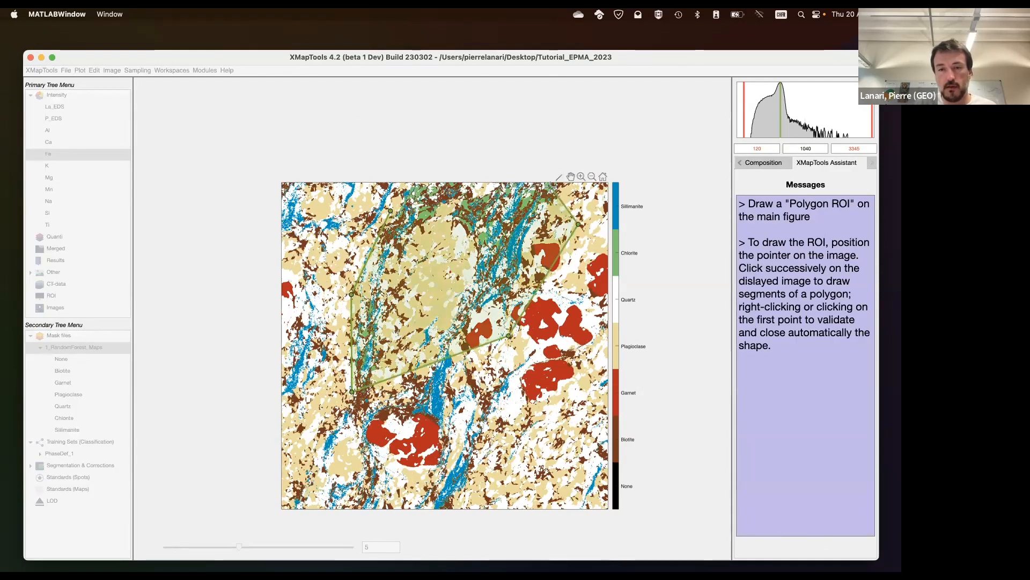
pyautogui.click(552, 186)
pyautogui.click(390, 186)
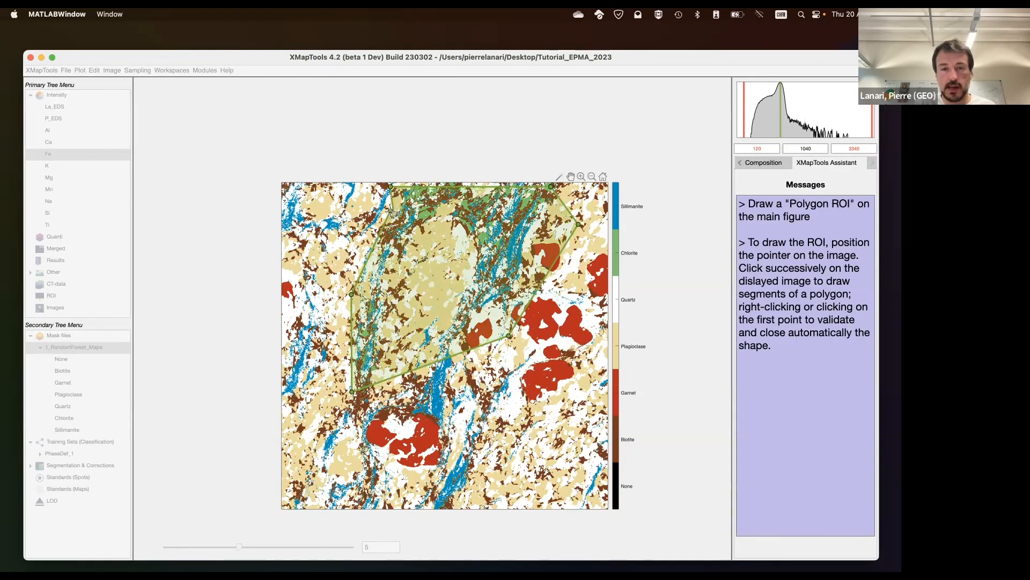
pyautogui.click(390, 210)
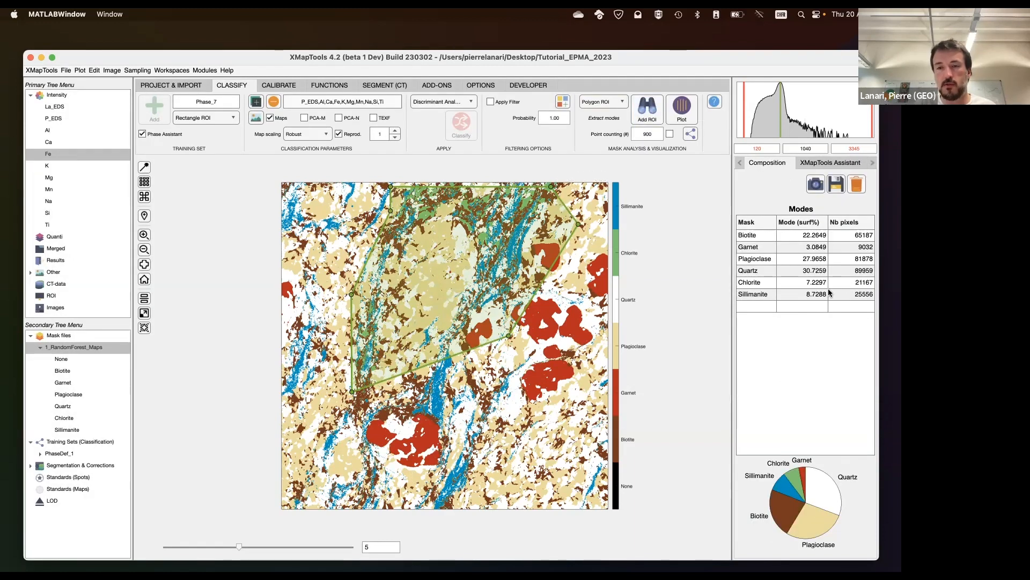
# Clear the polygon ROI and compute the mineral modes of the phase map by point counting with 900 points
pyautogui.click(858, 185)
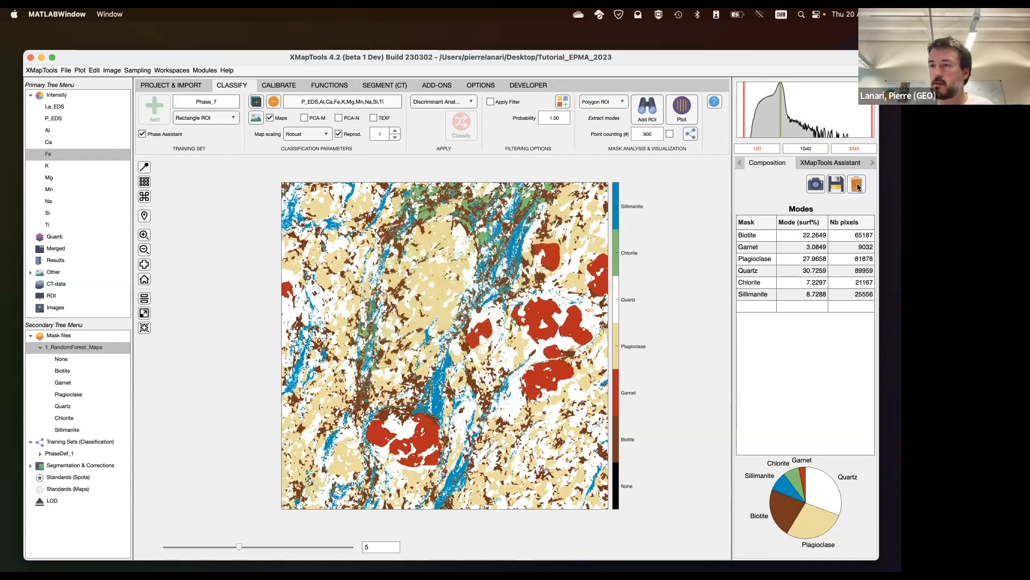
pyautogui.doubleClick(656, 135)
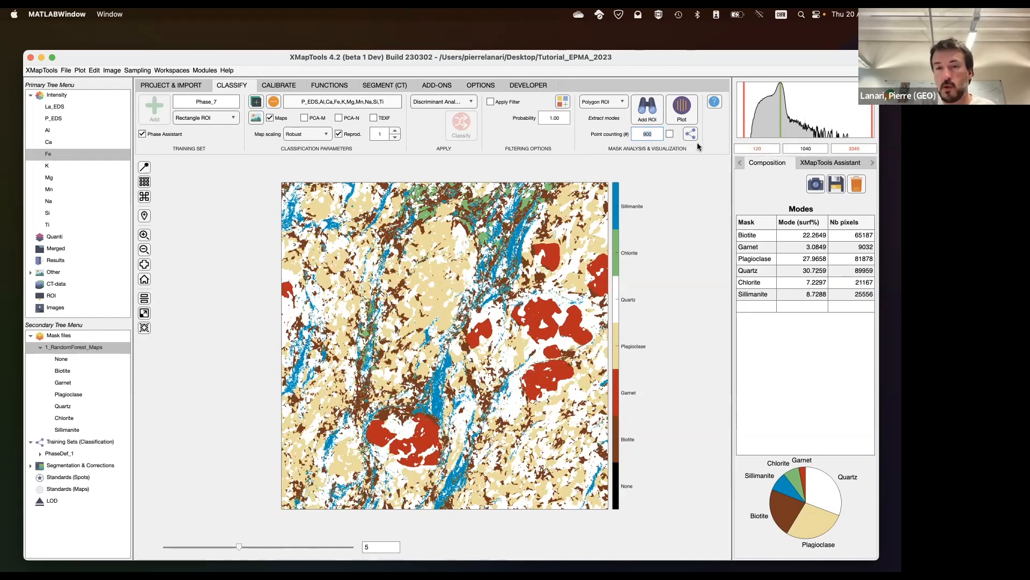
pyautogui.click(649, 134)
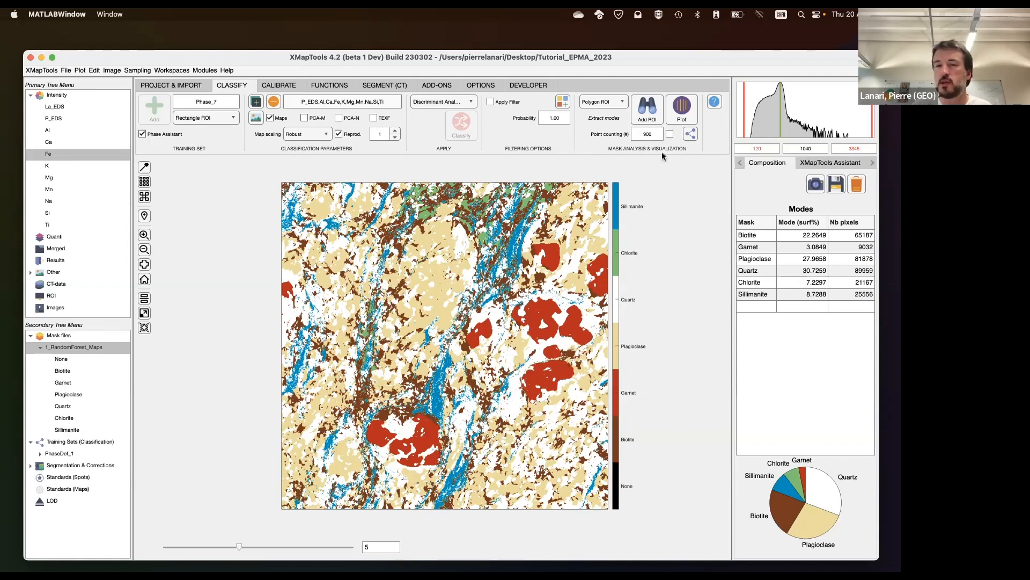
pyautogui.click(689, 135)
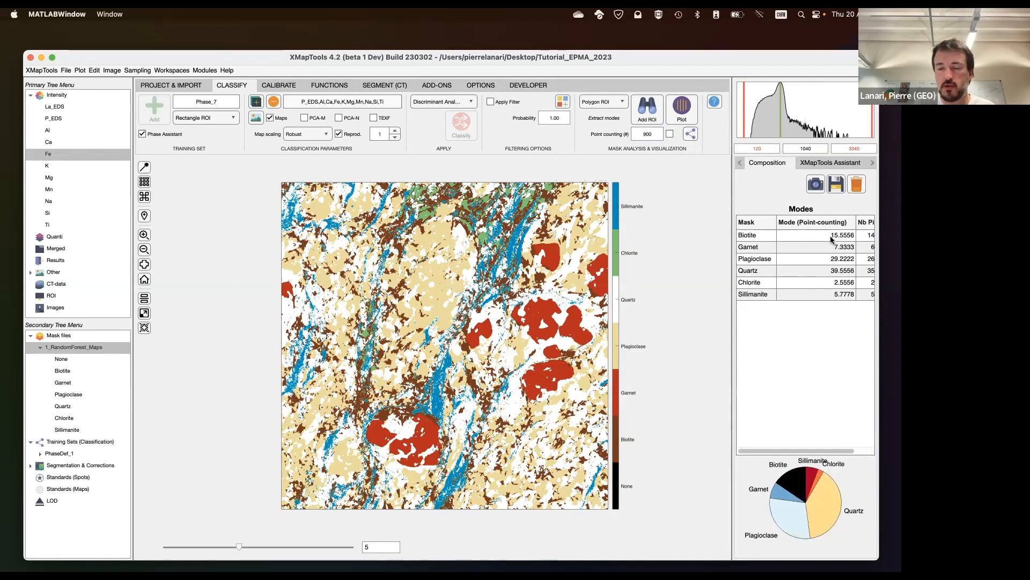
# Export the point-counting modes as point_counting_900 in the Exported-Modes folder
pyautogui.click(836, 184)
pyautogui.write('point_counting_900')
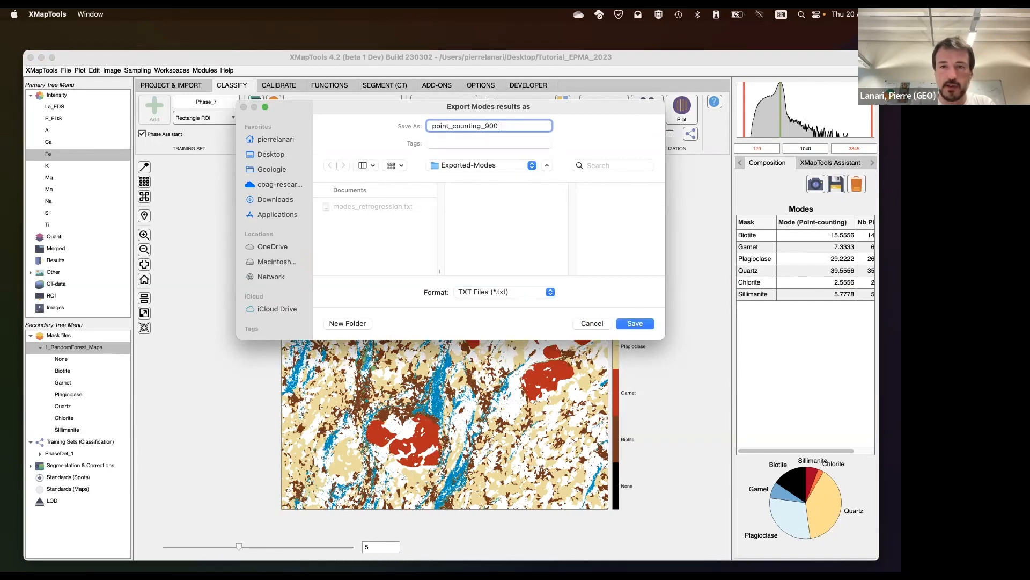
pyautogui.click(635, 323)
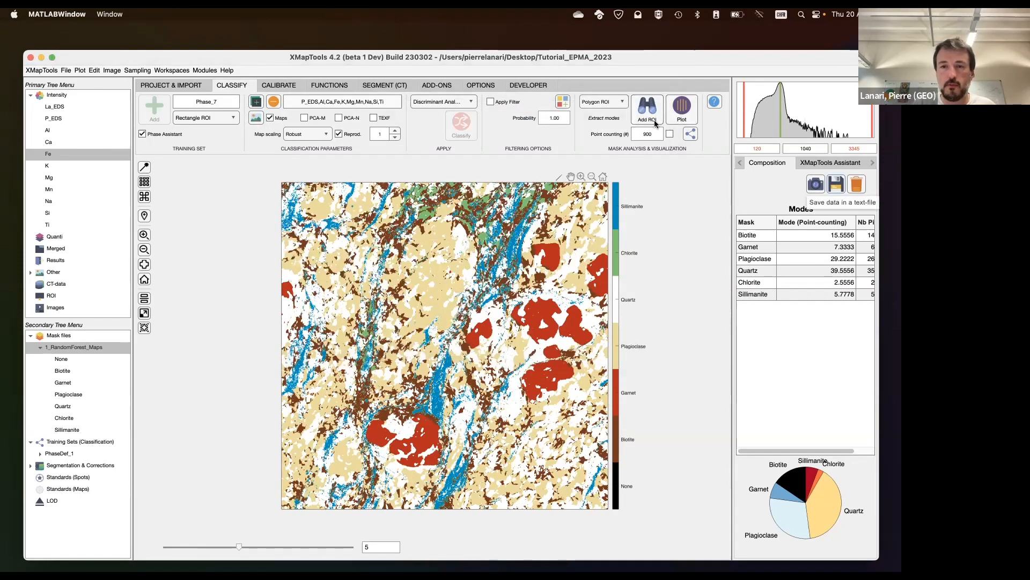
# Draw a rectangle ROI on the phase map and extend it to cover the whole map to compute its modes
pyautogui.click(611, 102)
pyautogui.click(608, 114)
pyautogui.click(643, 103)
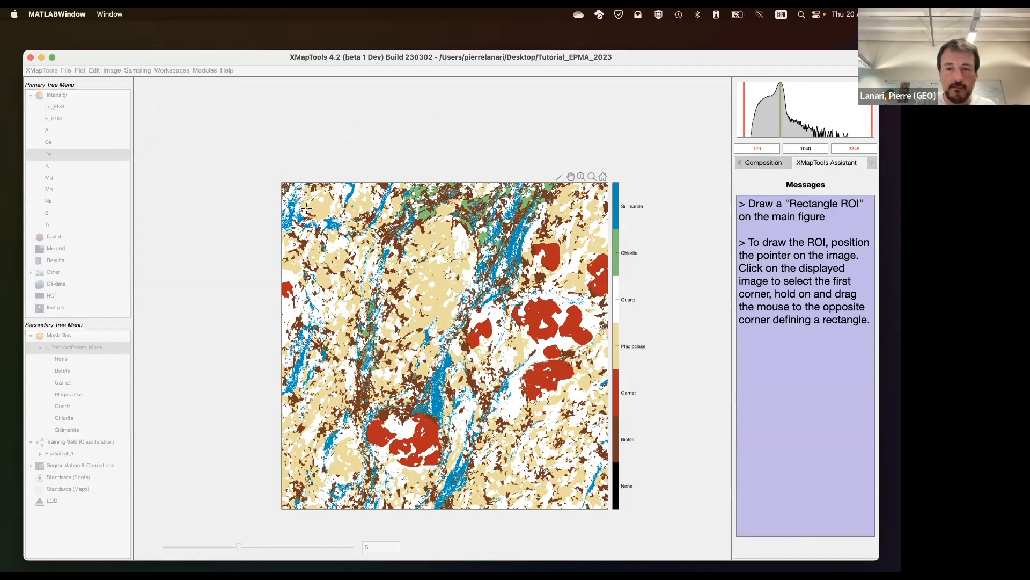
pyautogui.moveTo(287, 184); pyautogui.dragTo(650, 547)
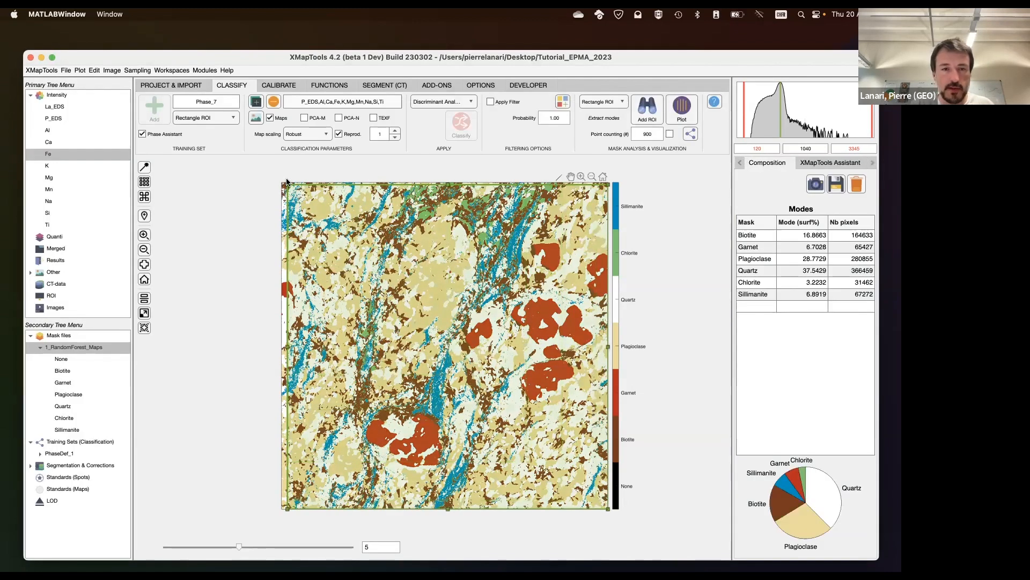
pyautogui.moveTo(287, 186); pyautogui.dragTo(246, 159)
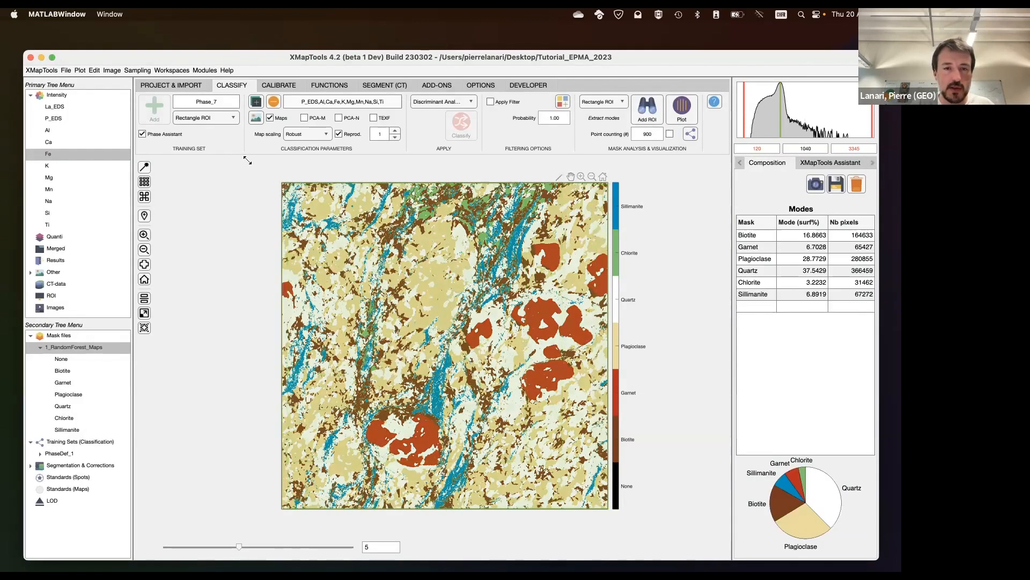
# Switch to Finder and open point_counting_900.txt from Exported-Modes to compare the point-counting modes with those of the whole-map ROI
pyautogui.hotkey('ctrl', 'Up')
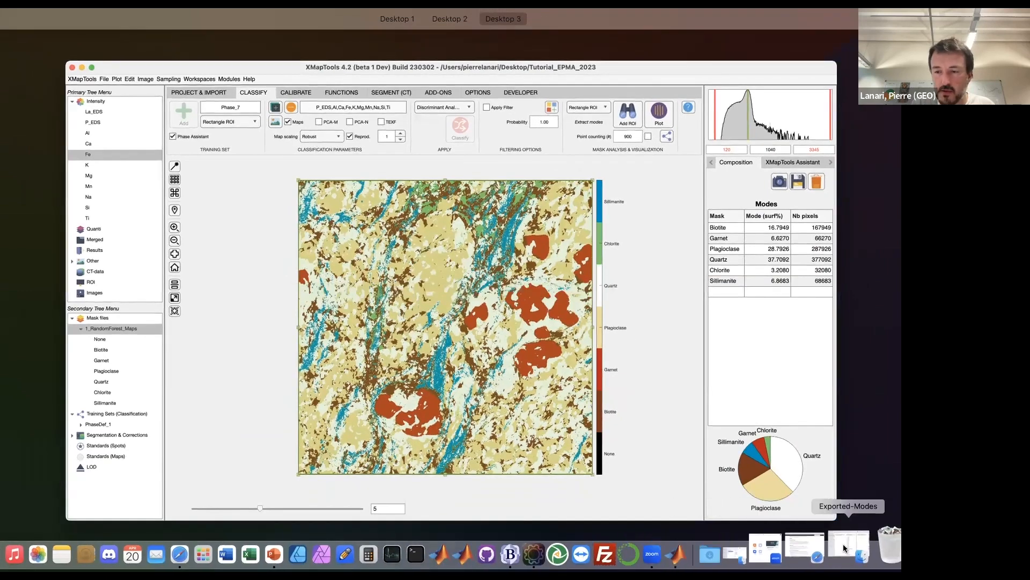
pyautogui.click(863, 553)
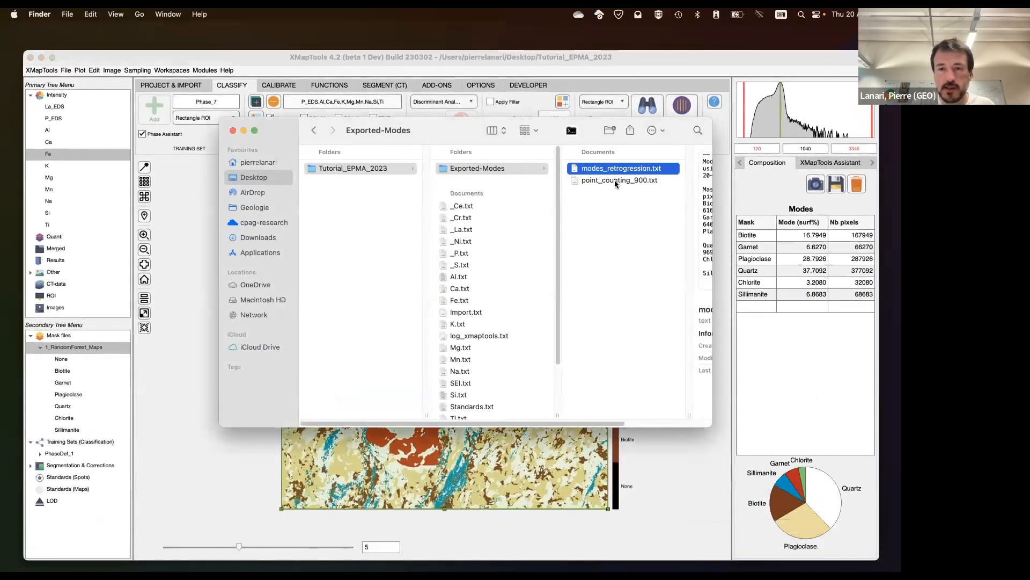
pyautogui.click(617, 181)
pyautogui.doubleClick(514, 181)
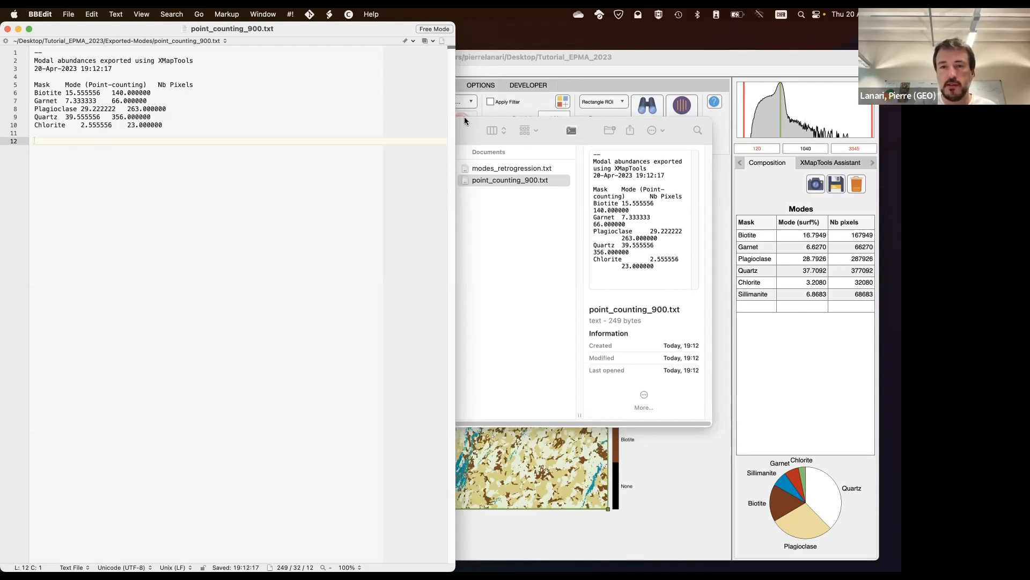
pyautogui.moveTo(463, 120); pyautogui.dragTo(578, 171)
pyautogui.click(360, 180)
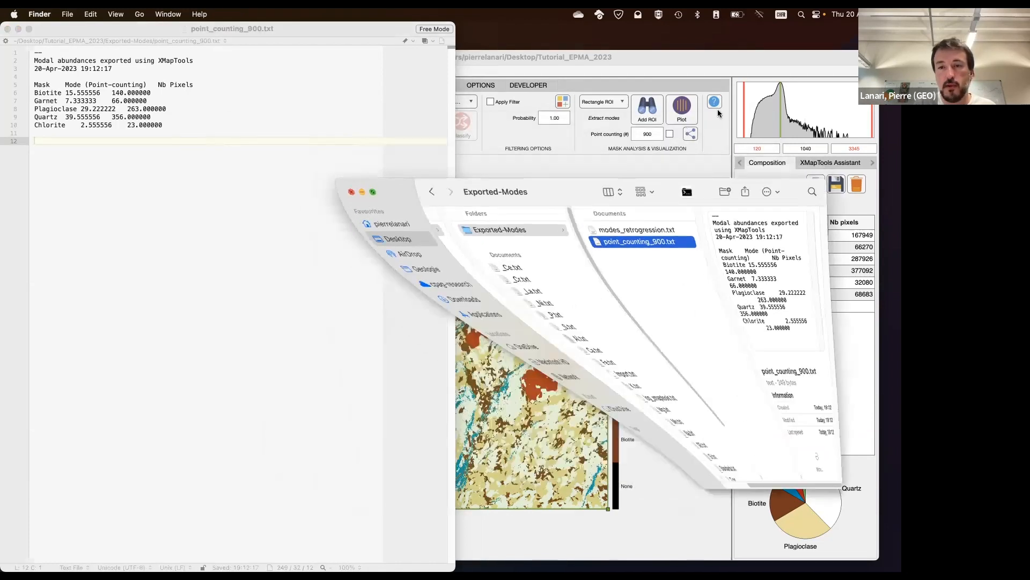
pyautogui.click(354, 386)
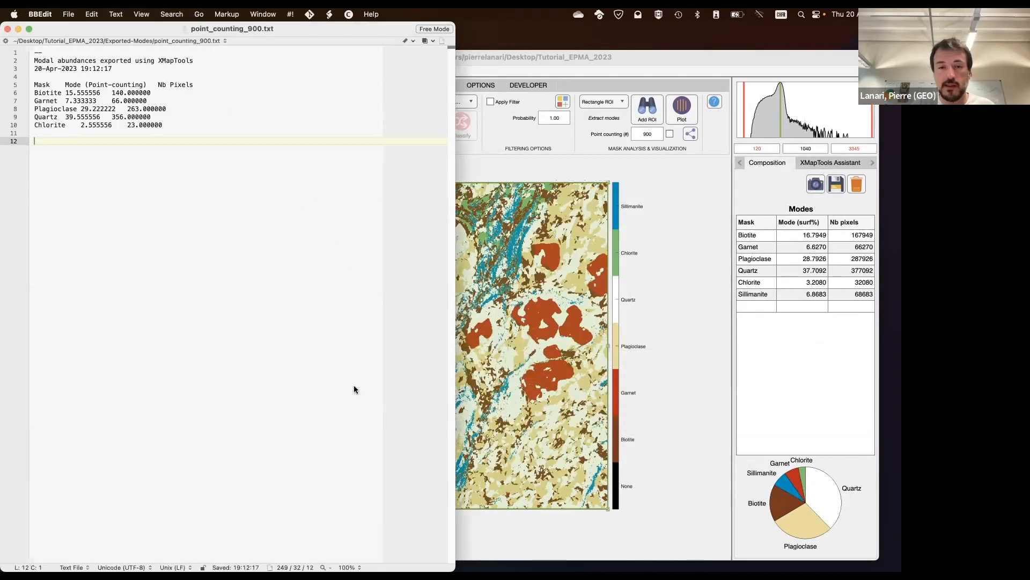
# Close point_counting_900.txt and clear the whole-map rectangle ROI from the phase map, leaving the point counting option off
pyautogui.press('super+w')
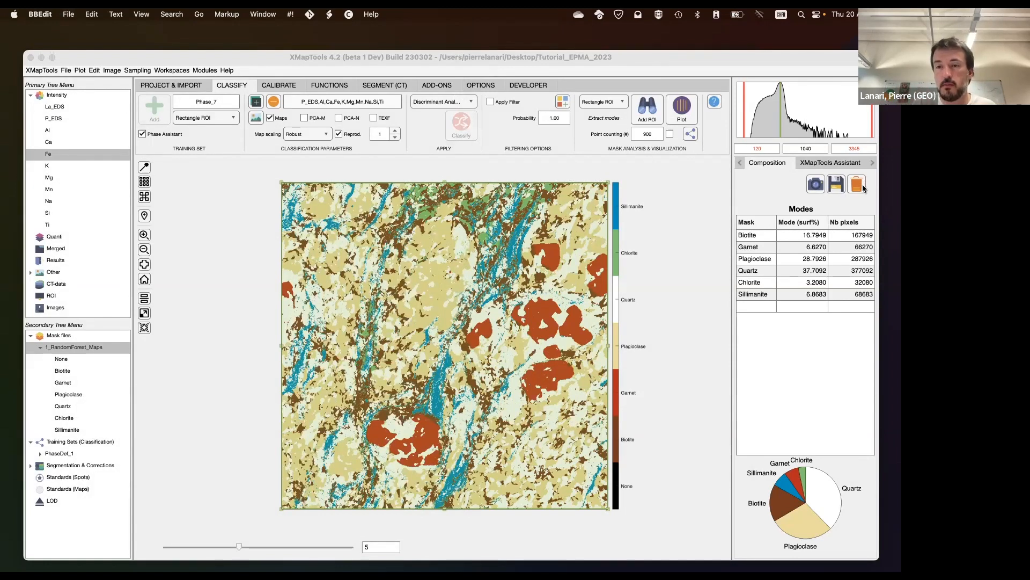
pyautogui.click(660, 135)
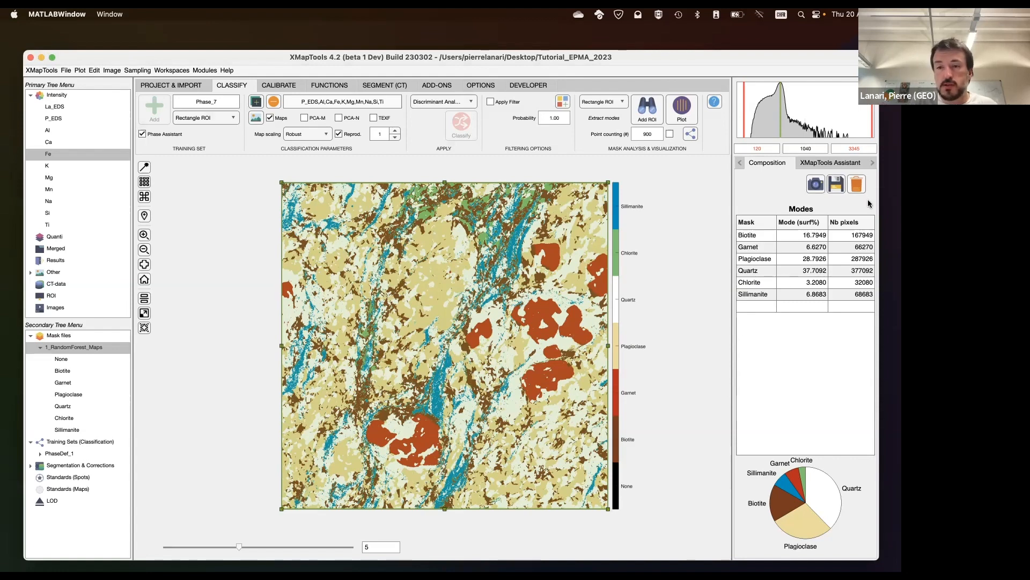
pyautogui.click(670, 134)
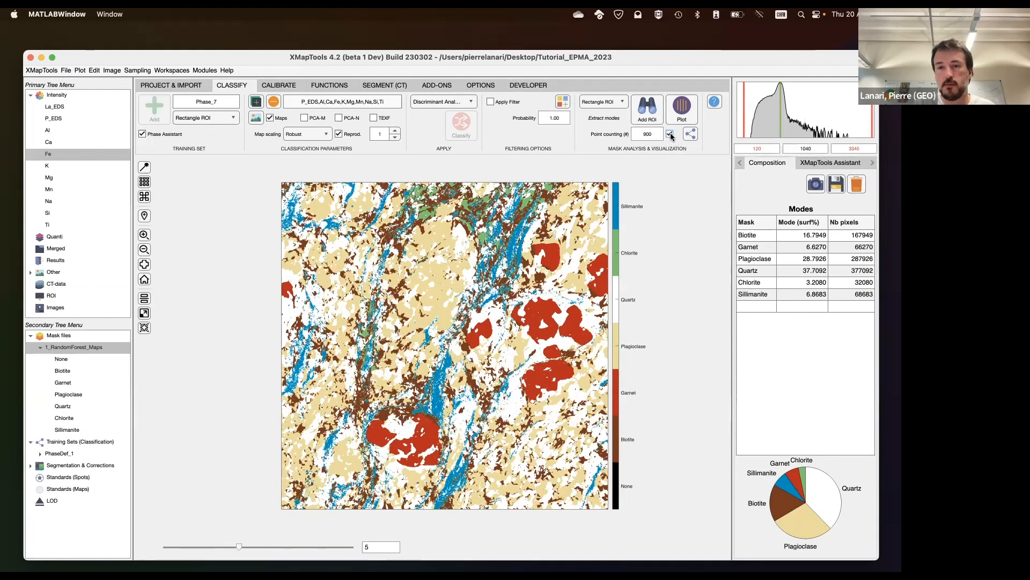
pyautogui.click(669, 134)
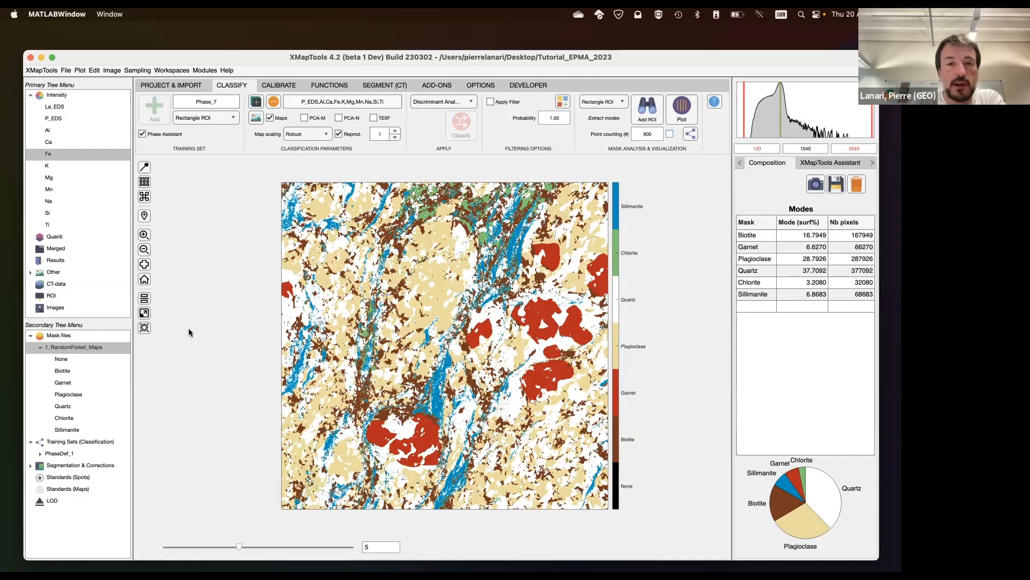
# Display the Al intensity map and import the EPMA standard data from Standards.txt for calibration
pyautogui.click(279, 85)
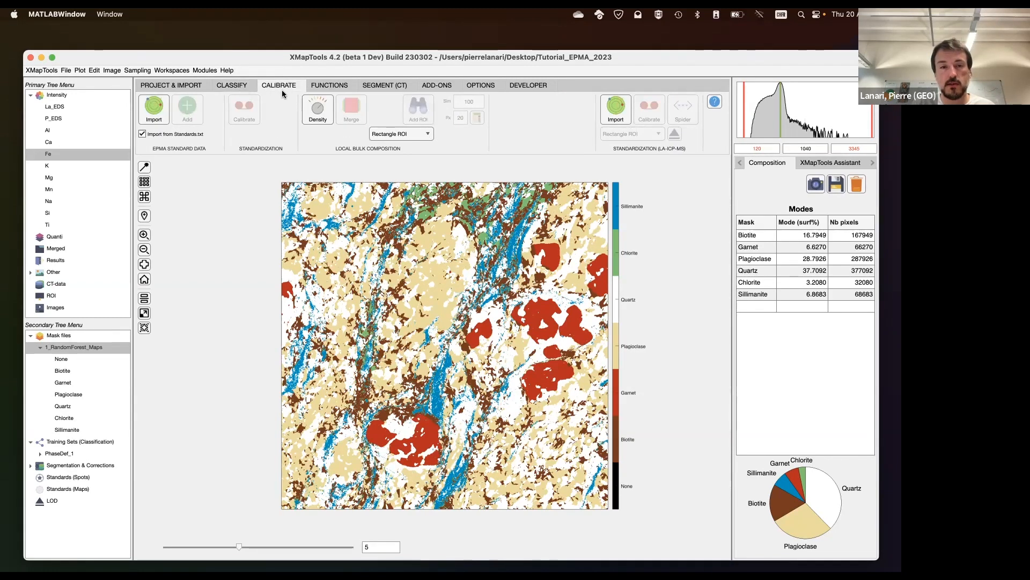
pyautogui.click(69, 133)
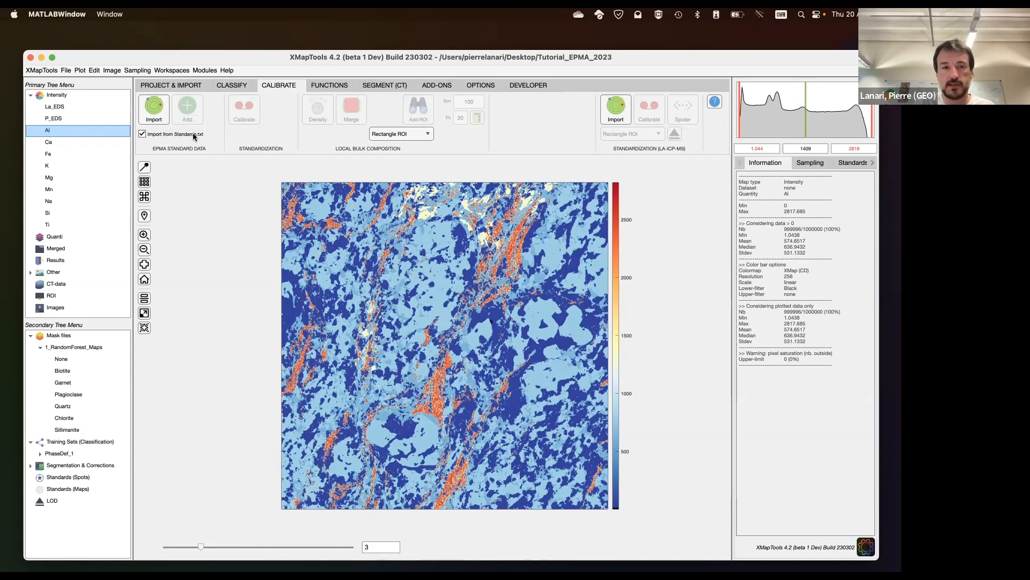
pyautogui.click(155, 110)
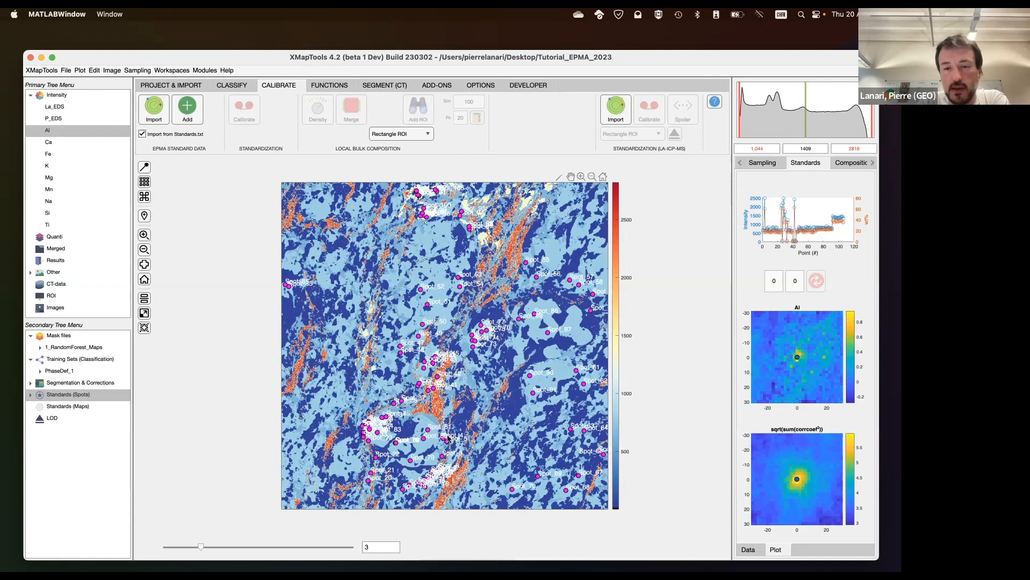
# Try black spot labels and a scale bar on the Al map, switch the colour back to white and hide the scale bar
pyautogui.click(187, 86)
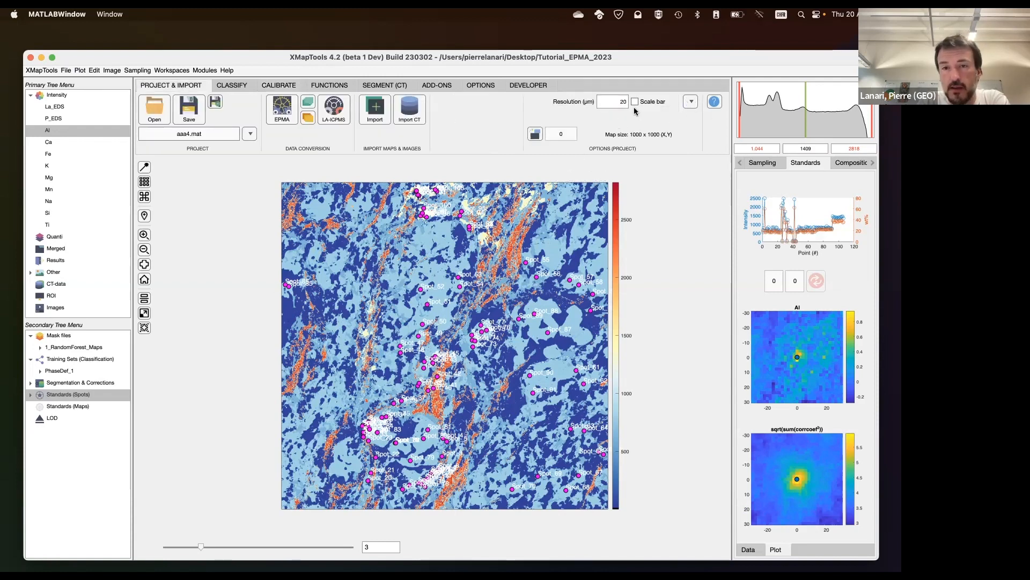
pyautogui.click(693, 103)
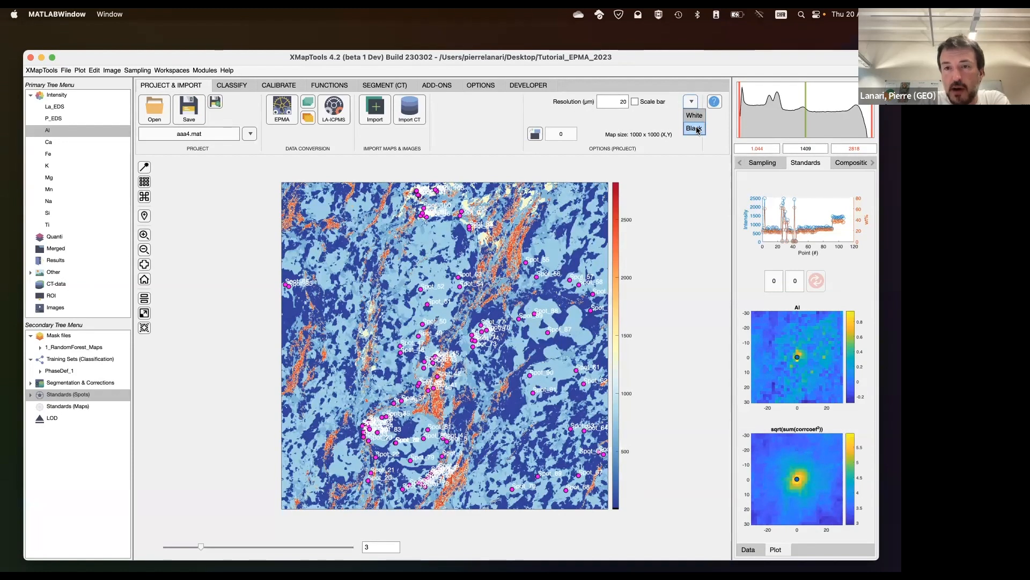
pyautogui.click(694, 129)
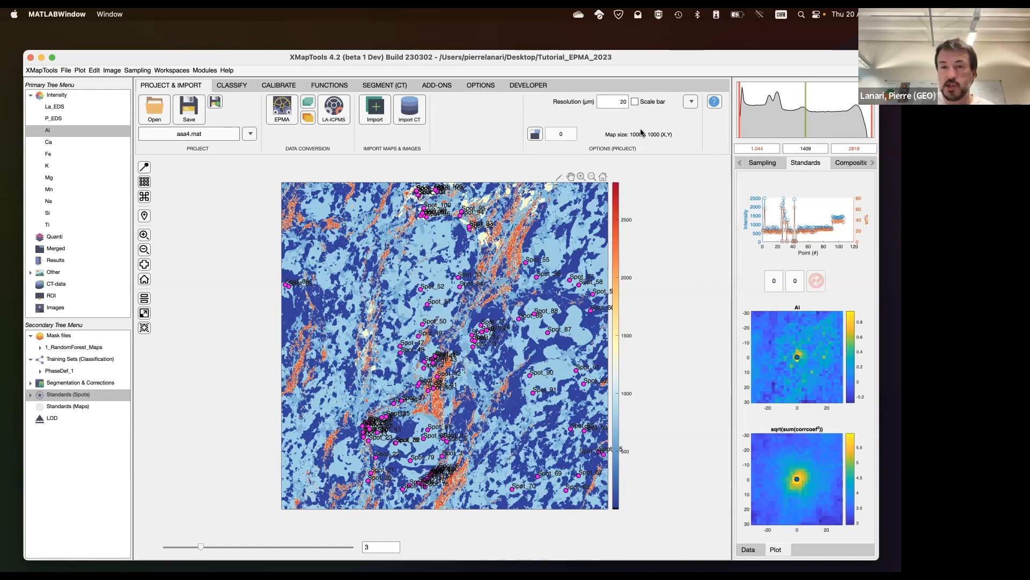
pyautogui.click(634, 102)
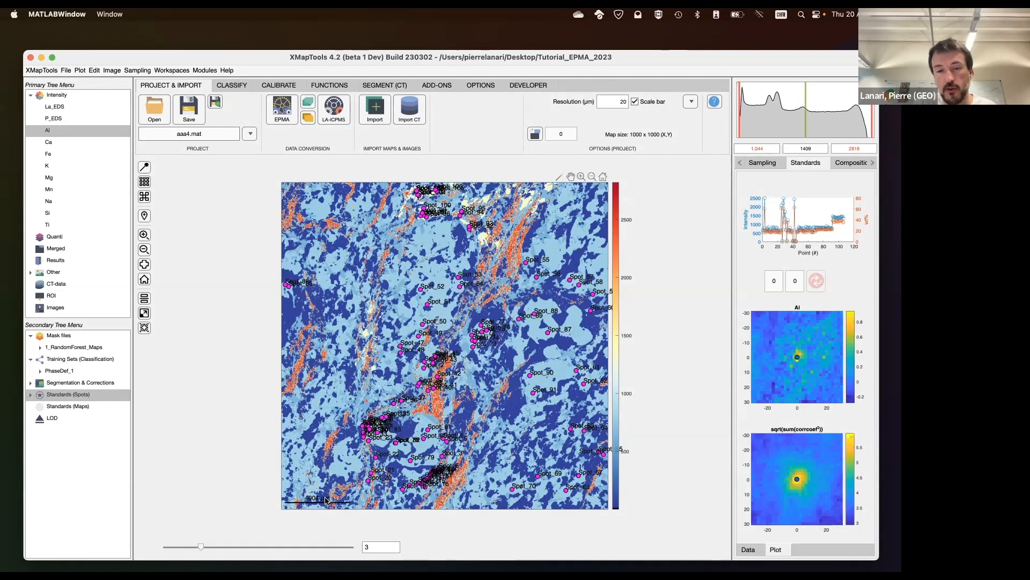
pyautogui.click(694, 104)
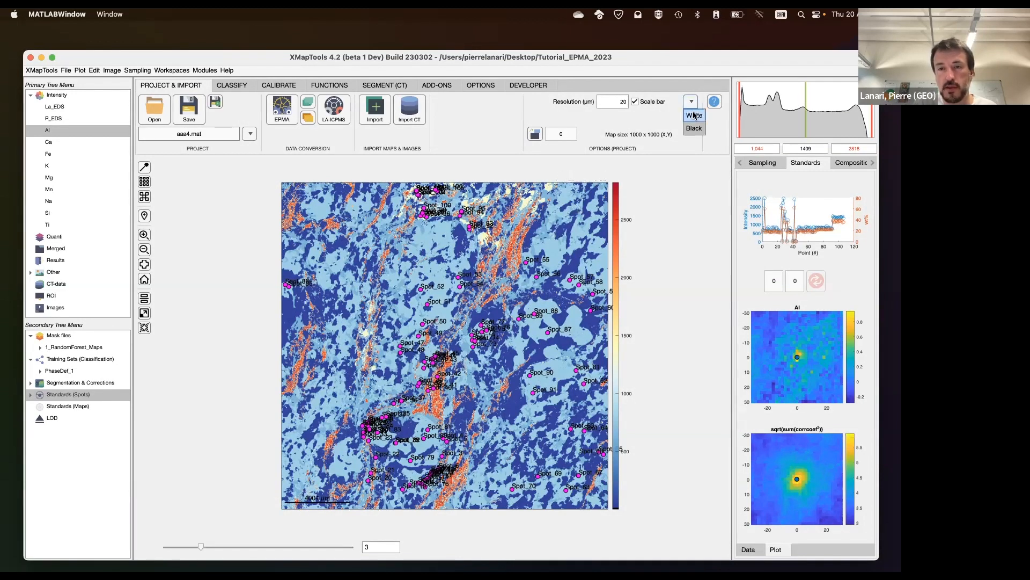
pyautogui.click(694, 115)
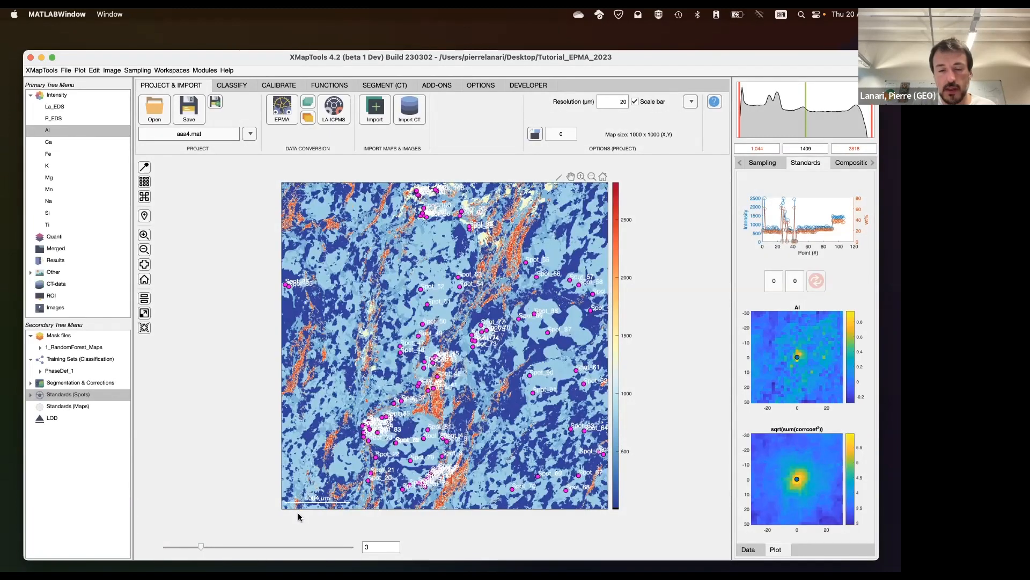
pyautogui.click(634, 101)
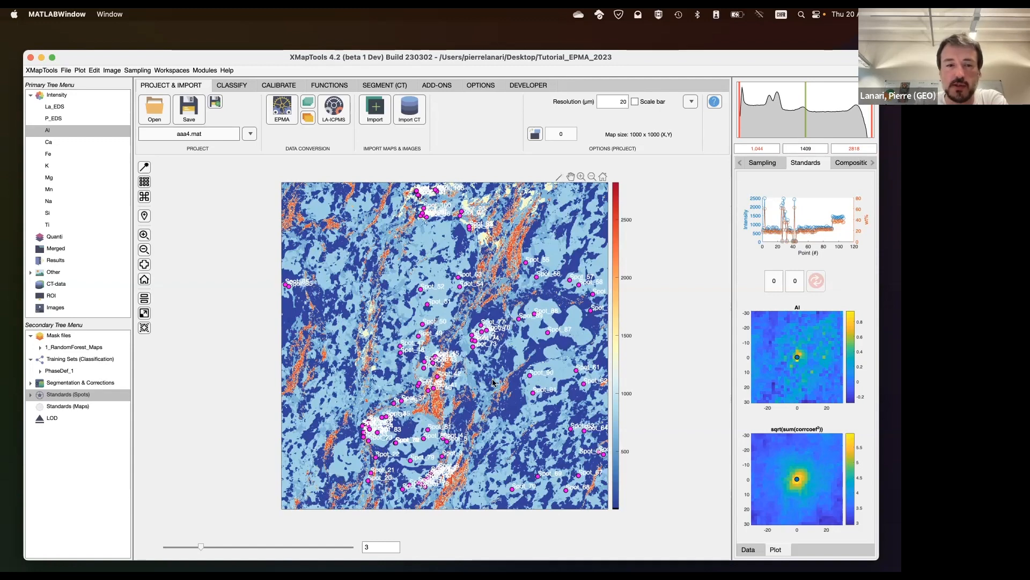
# Return to the calibration tools, expand the spot standards and look through the full list of imported spots
pyautogui.click(289, 88)
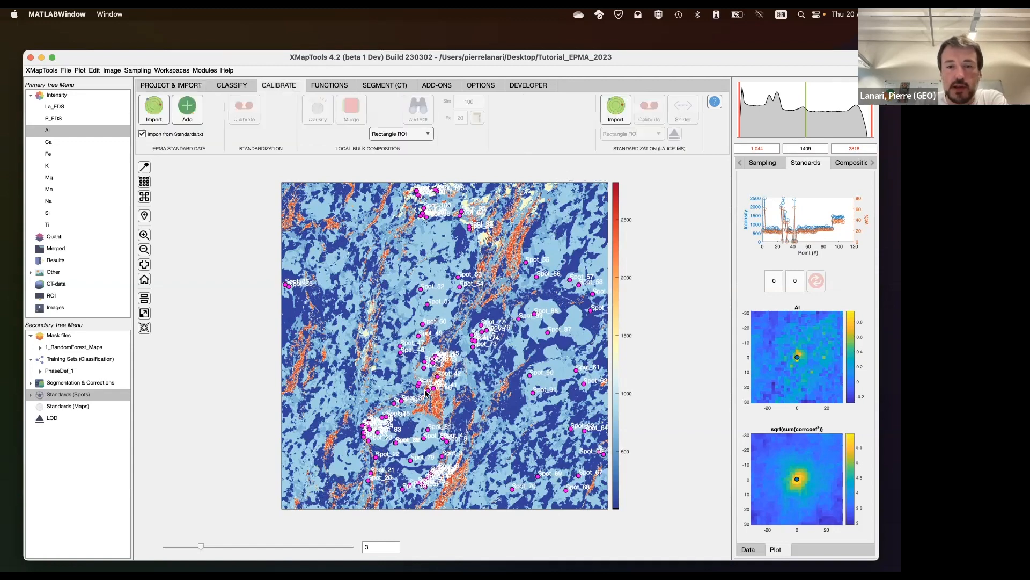
pyautogui.click(29, 394)
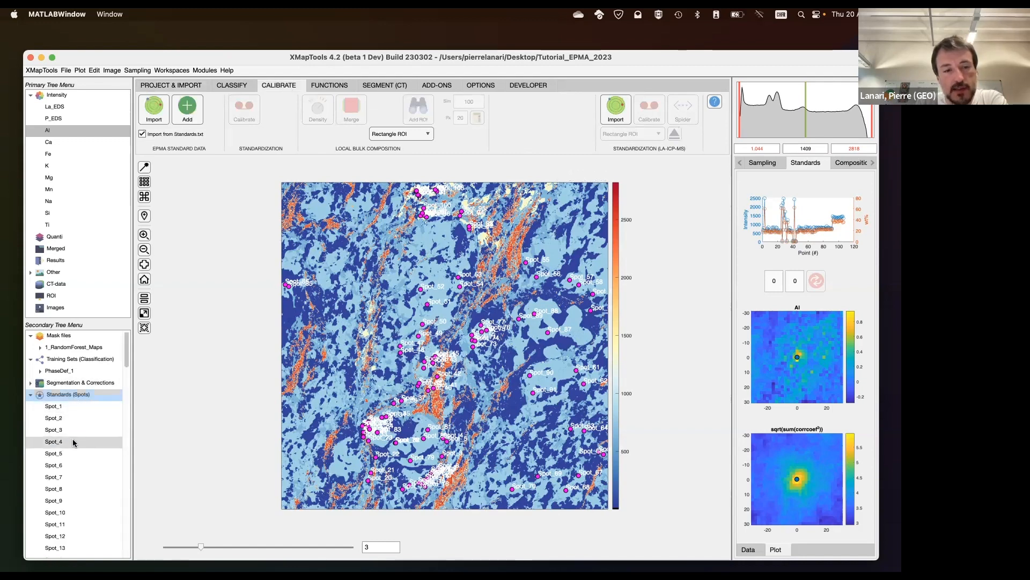
pyautogui.scroll(-1, 75, 427)
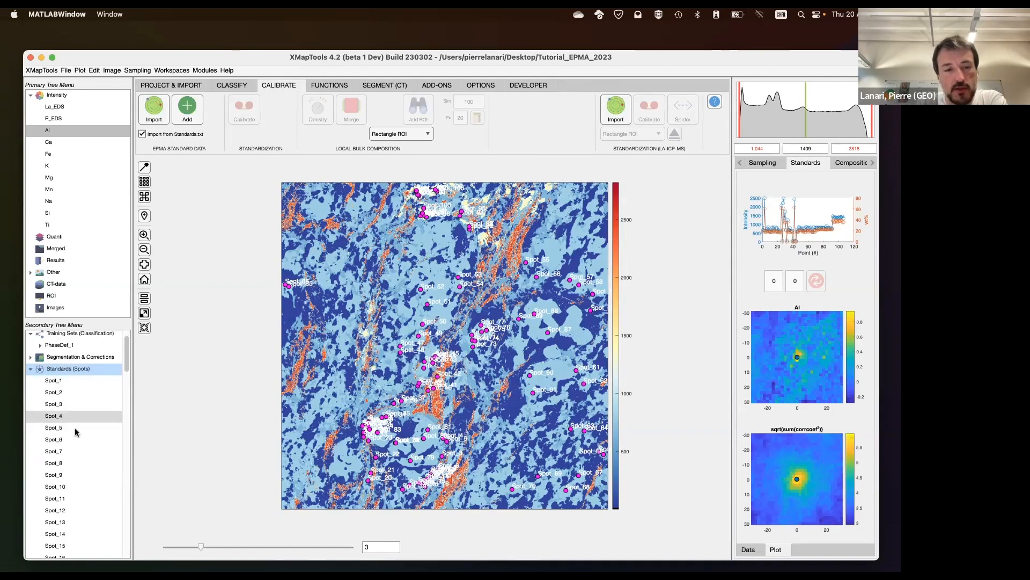
pyautogui.scroll(-20, 75, 428)
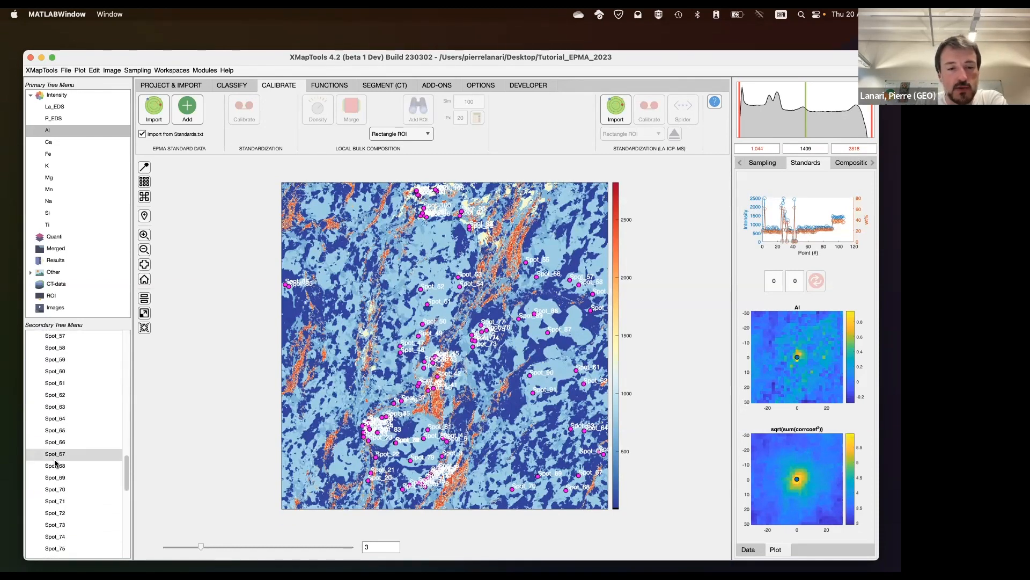
pyautogui.scroll(-15, 59, 472)
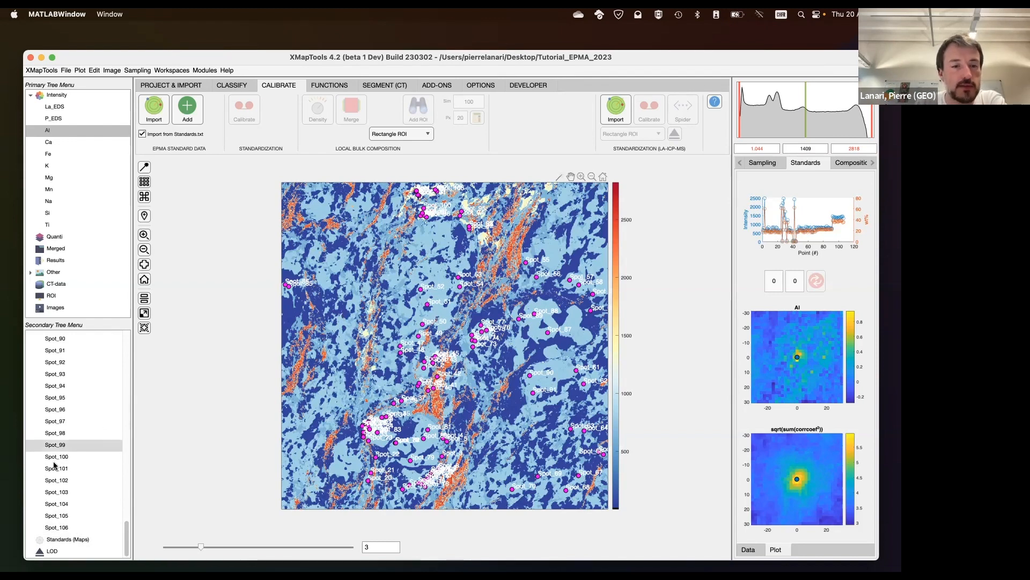
pyautogui.scroll(20, 63, 479)
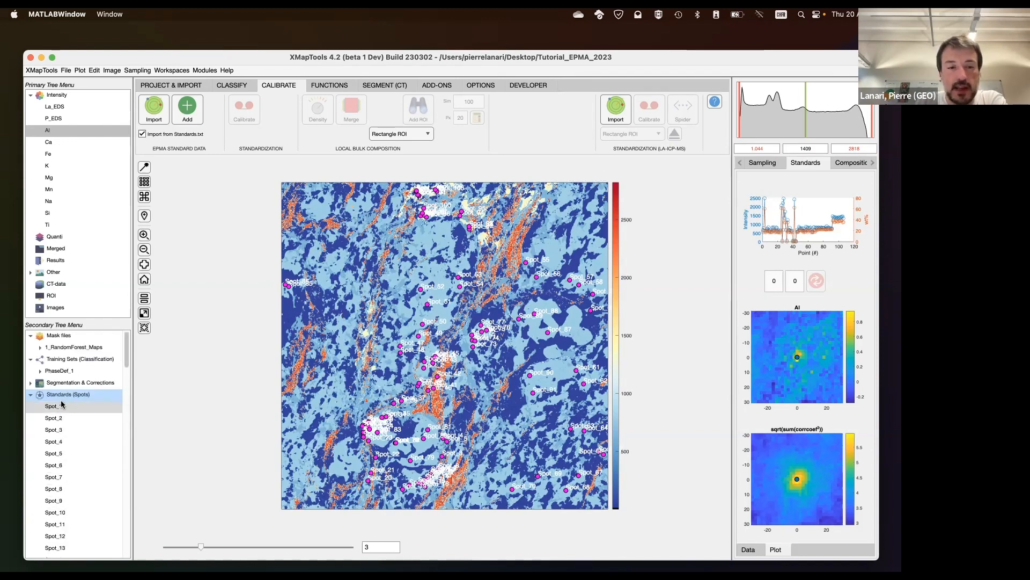
# Examine the map positions, intensities and oxide compositions of individual standards such as Spot_1, Spot_3 and Spot_4
pyautogui.click(82, 406)
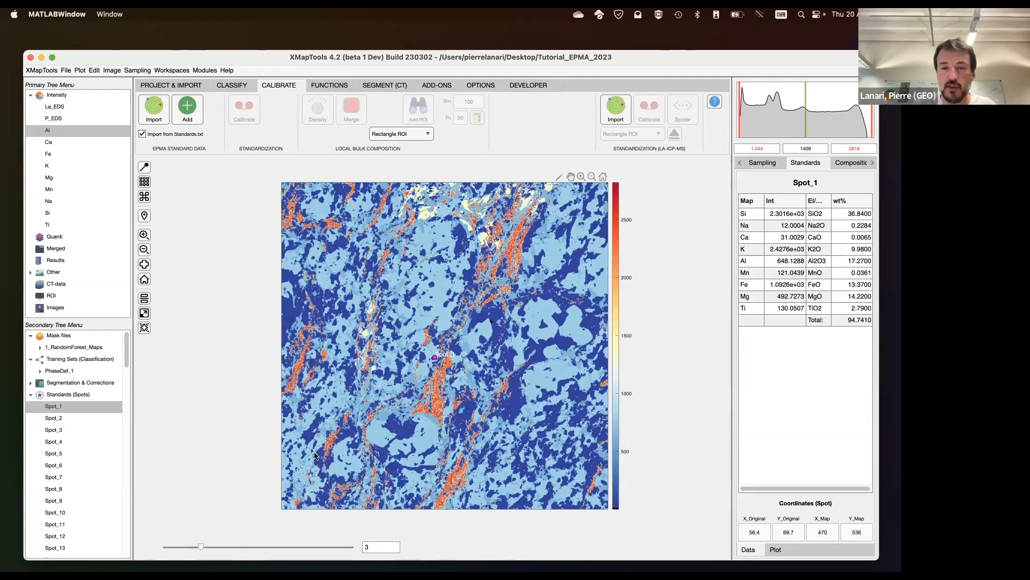
pyautogui.click(73, 430)
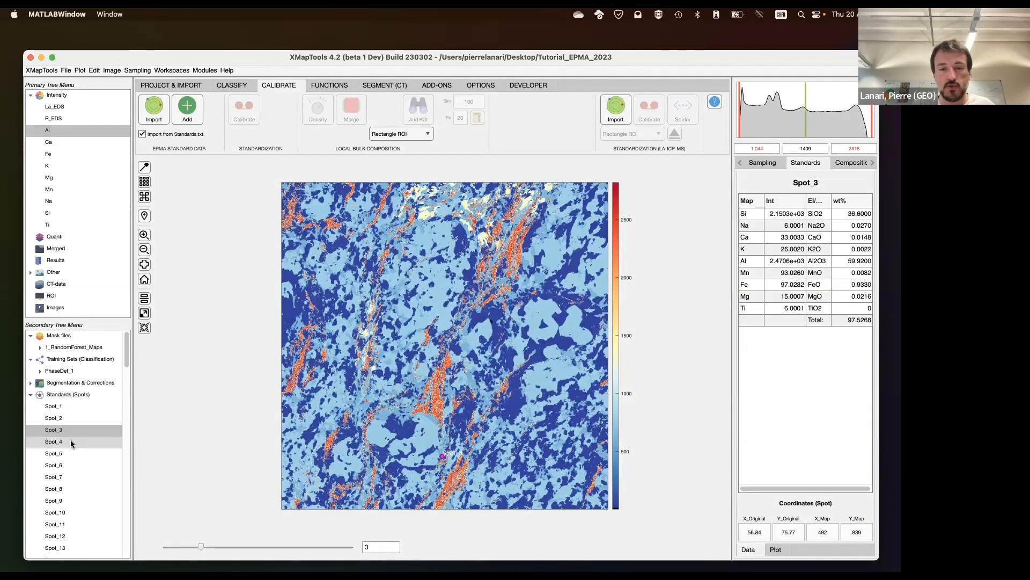
pyautogui.click(64, 440)
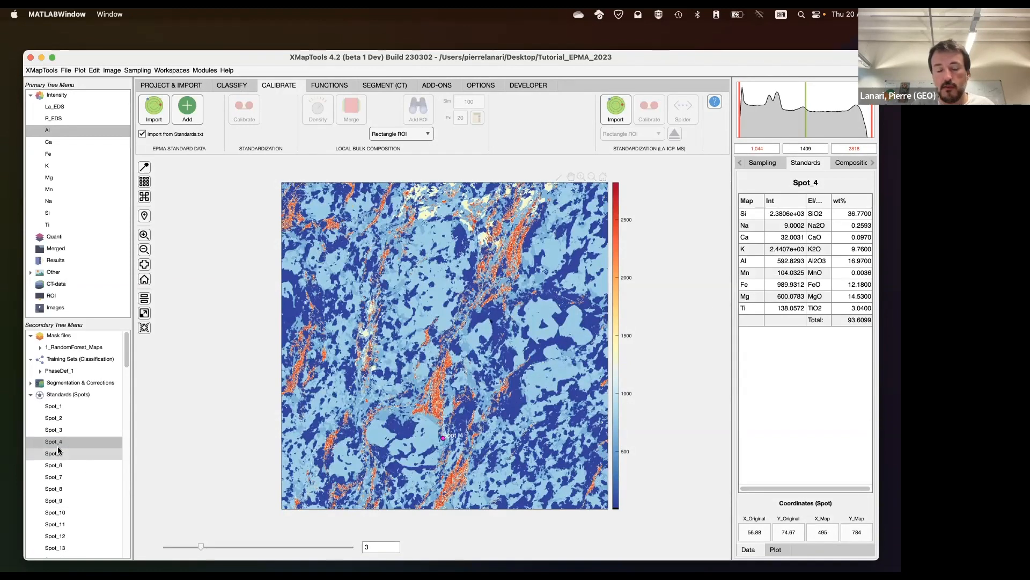
pyautogui.rightClick(69, 438)
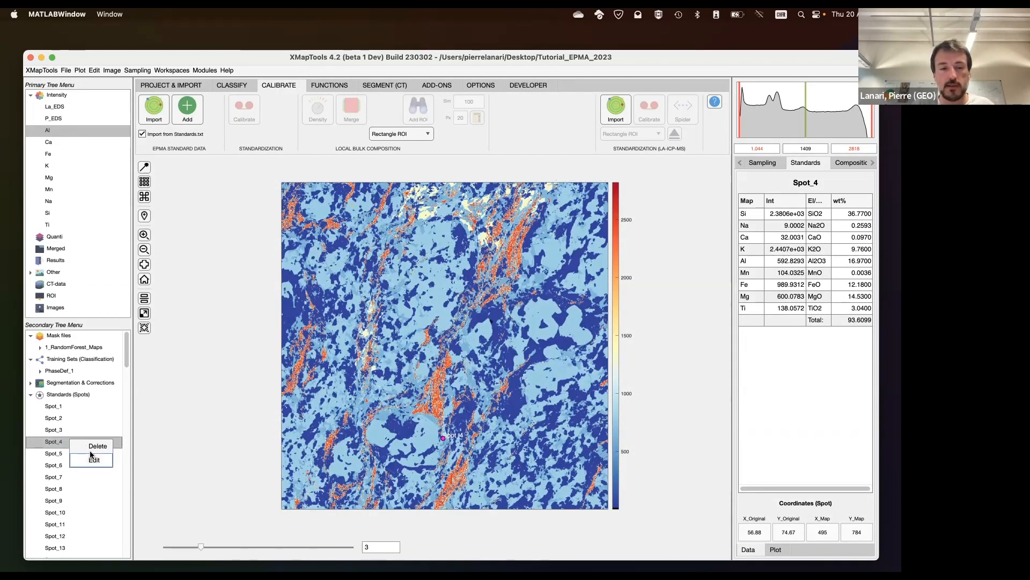
pyautogui.click(70, 428)
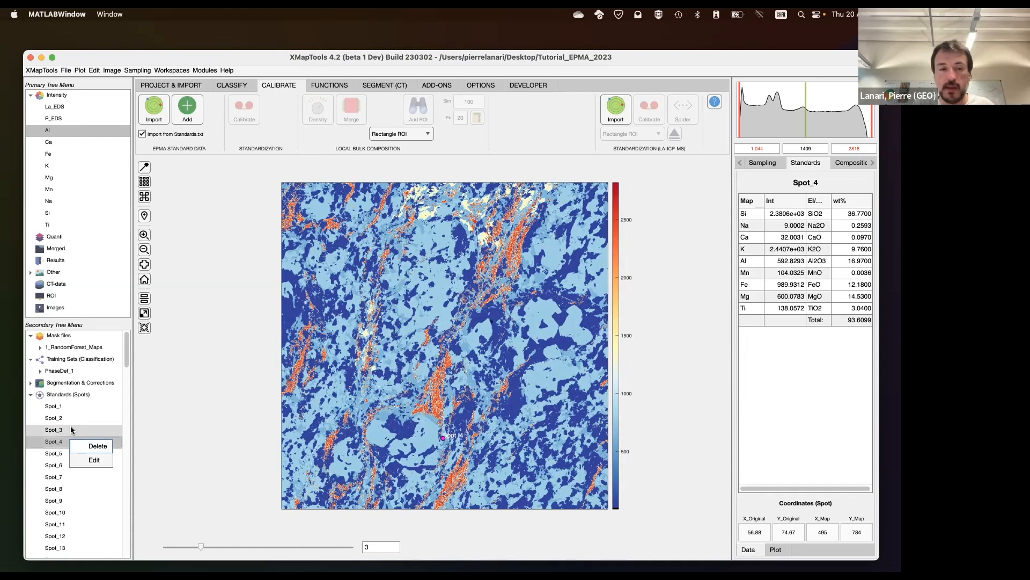
pyautogui.click(64, 417)
pyautogui.click(75, 407)
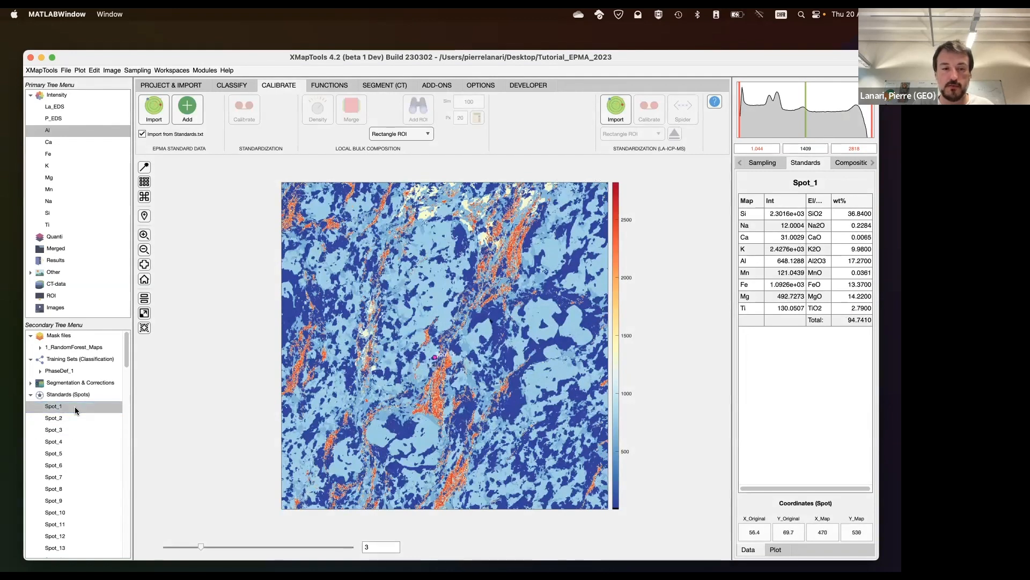
# Show all spot standards on the Ca map and set a position shift of -9 and -8 from the Ca correlation map
pyautogui.click(70, 395)
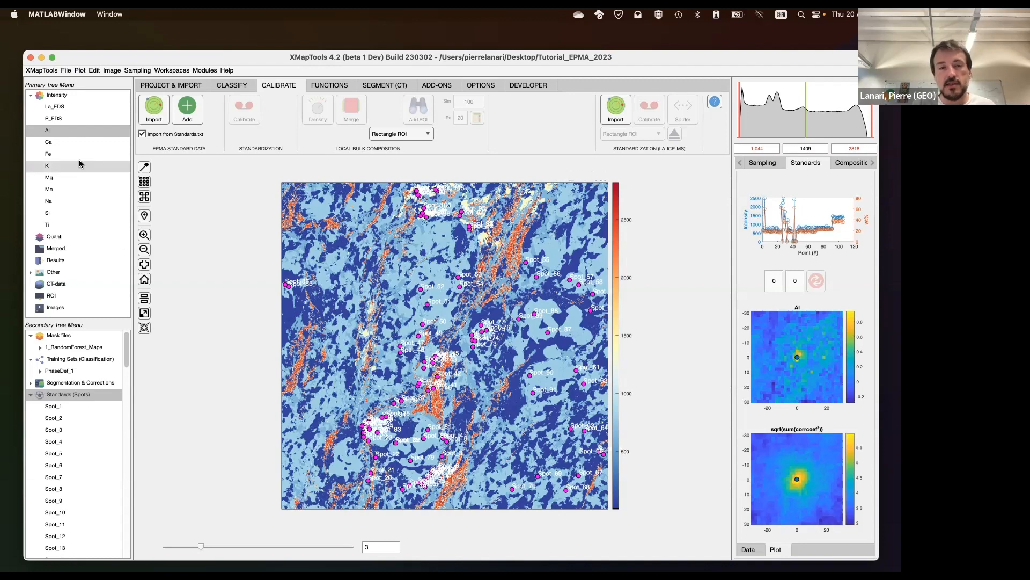
pyautogui.click(76, 142)
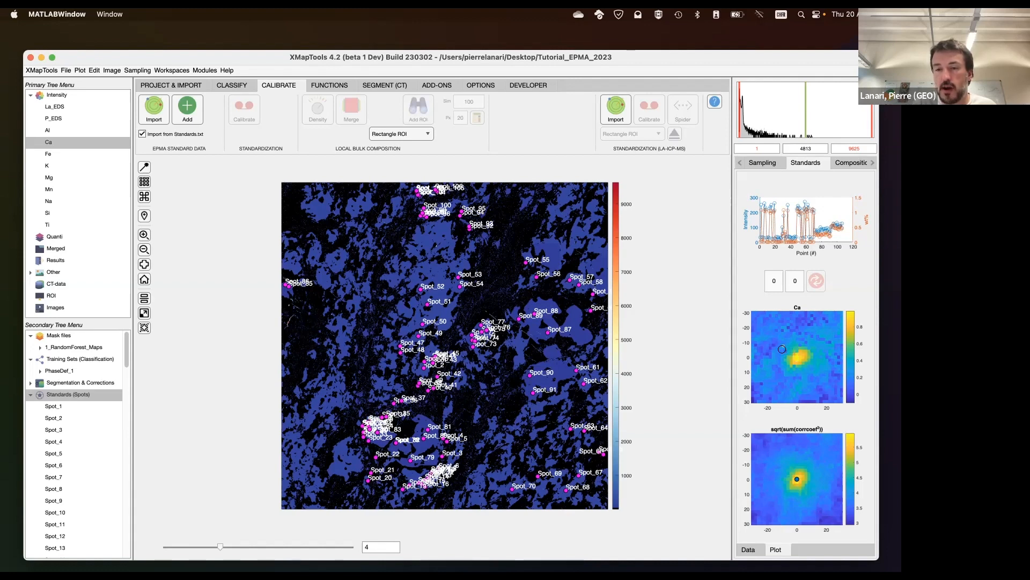
pyautogui.click(782, 347)
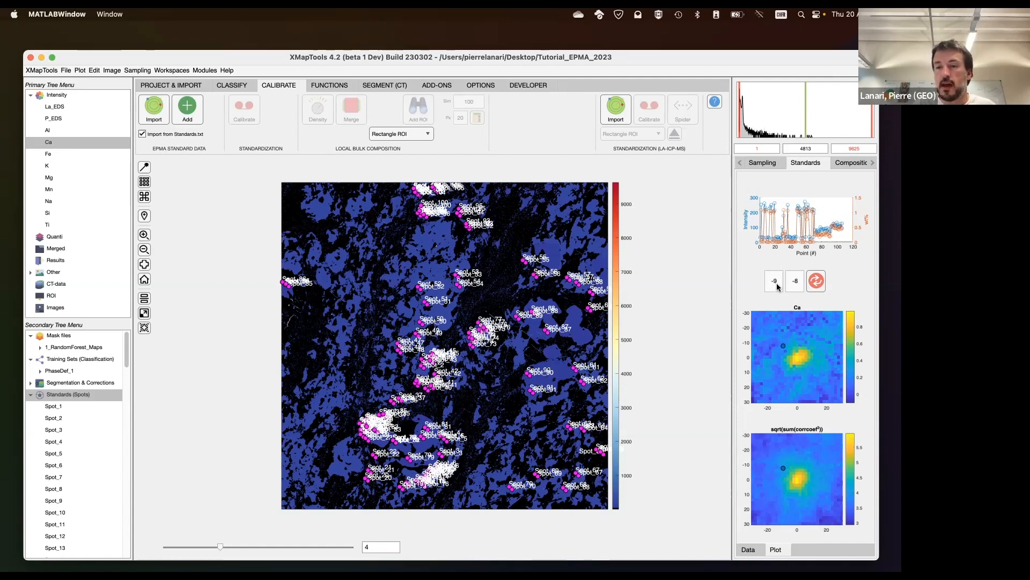
# Shift the standard spots by -9 and -8, and realign them against the Mn map with a shift of 10 and 8
pyautogui.click(817, 282)
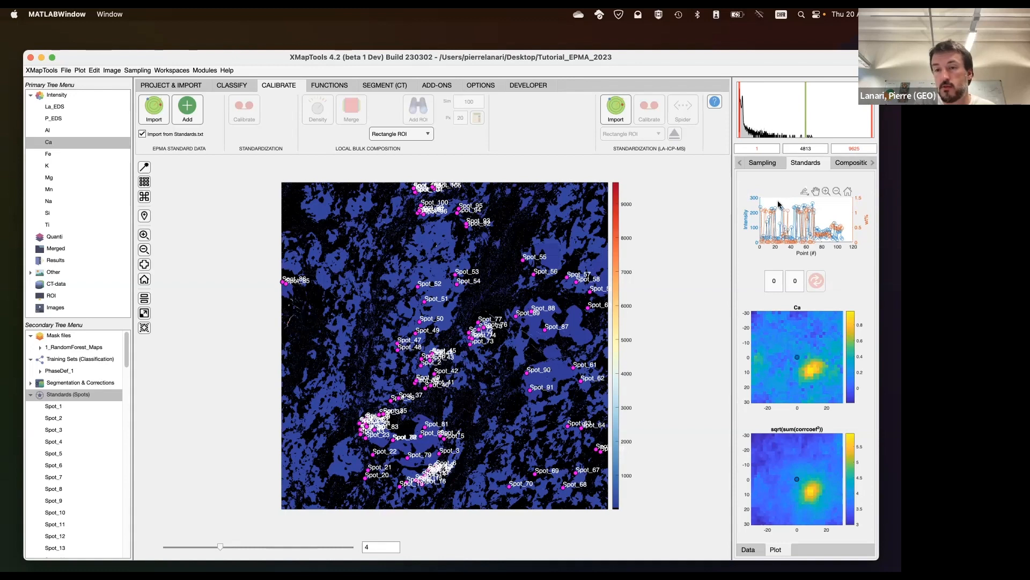
pyautogui.click(73, 187)
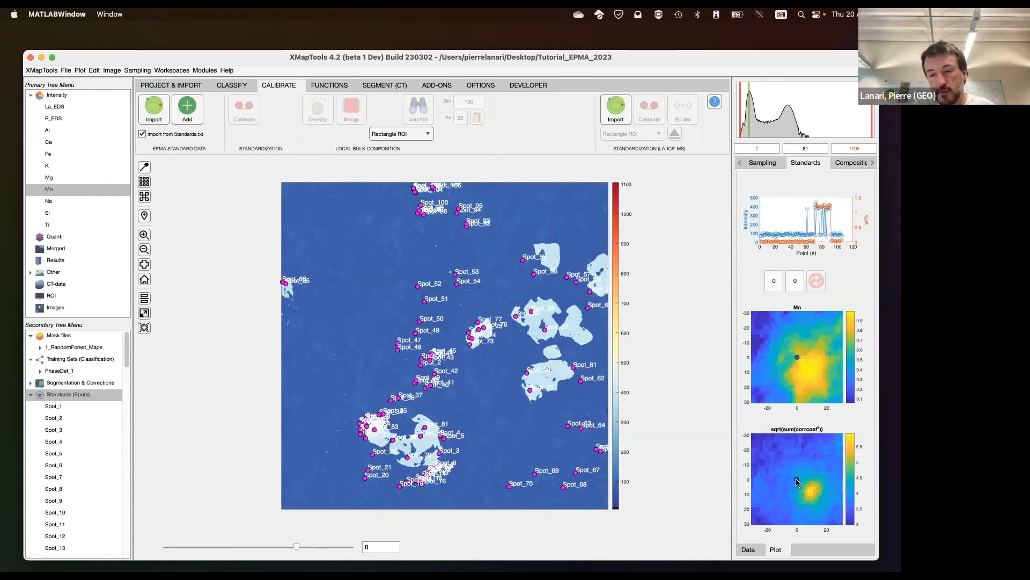
pyautogui.moveTo(803, 485); pyautogui.dragTo(813, 493)
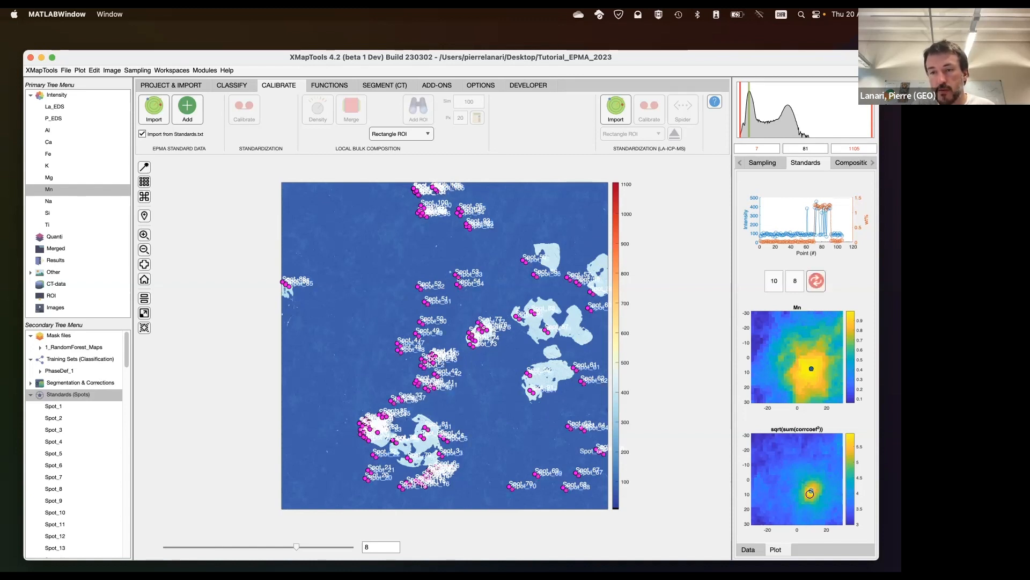
pyautogui.click(817, 284)
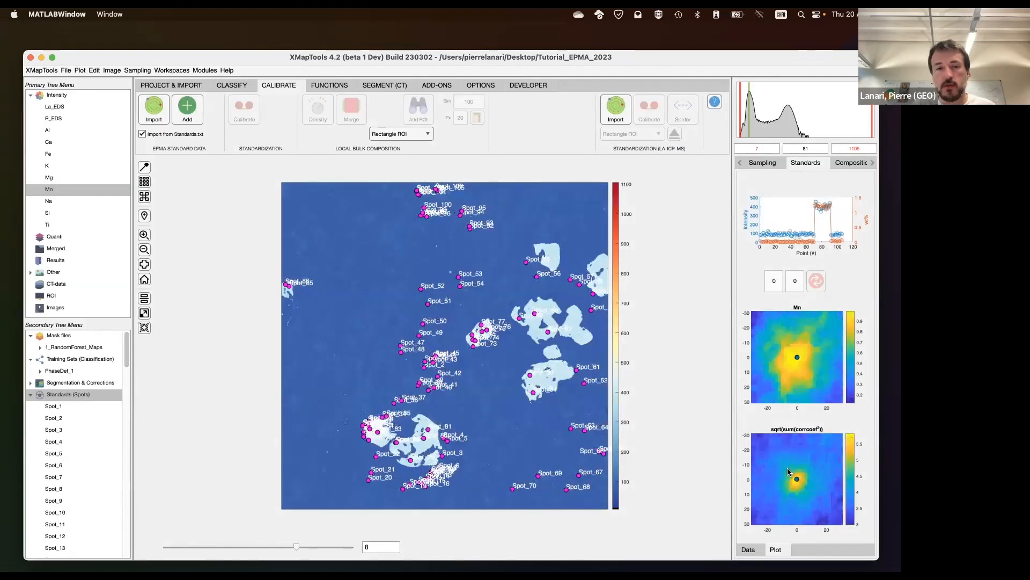
pyautogui.click(153, 114)
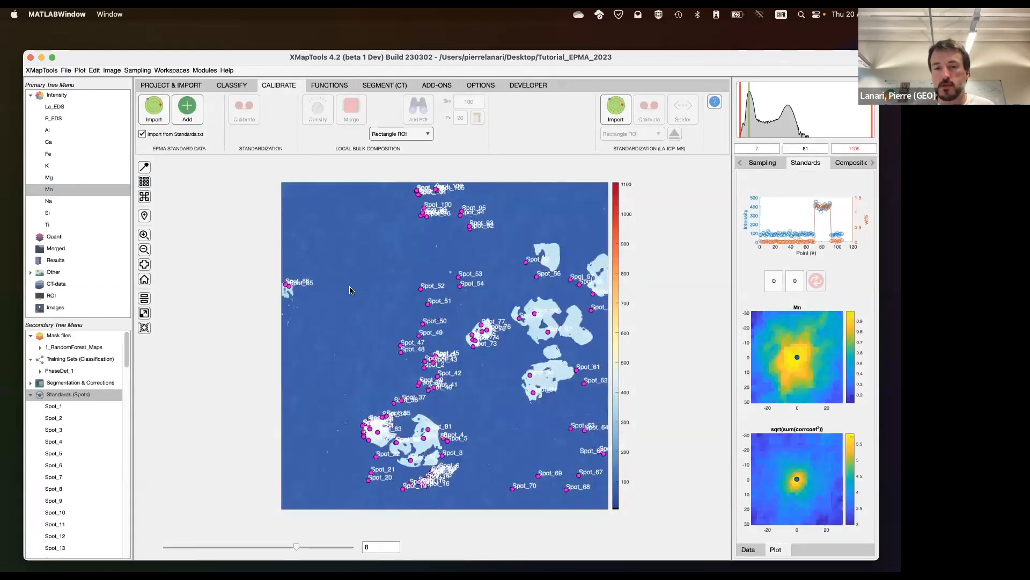
pyautogui.click(72, 421)
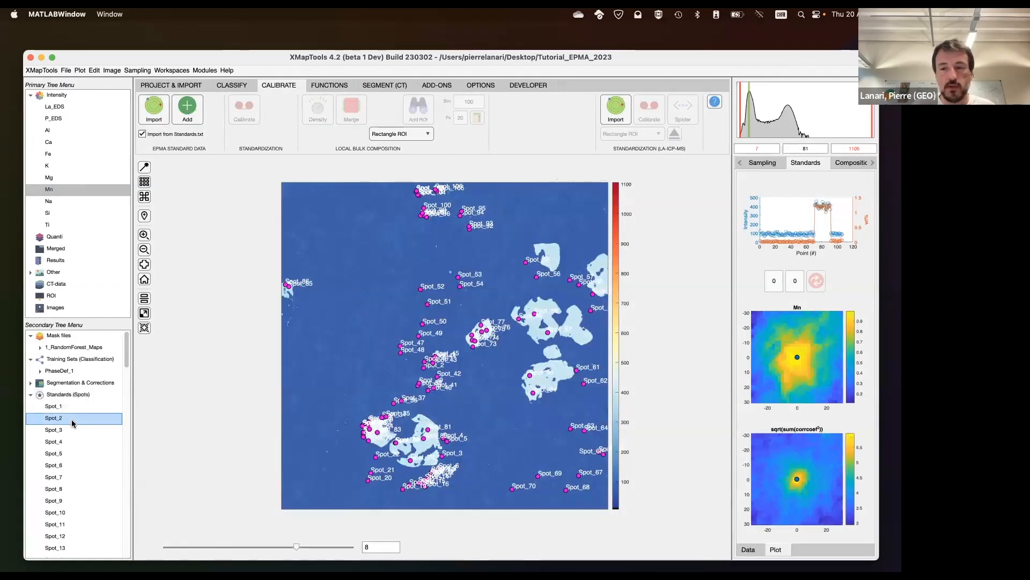
pyautogui.click(68, 395)
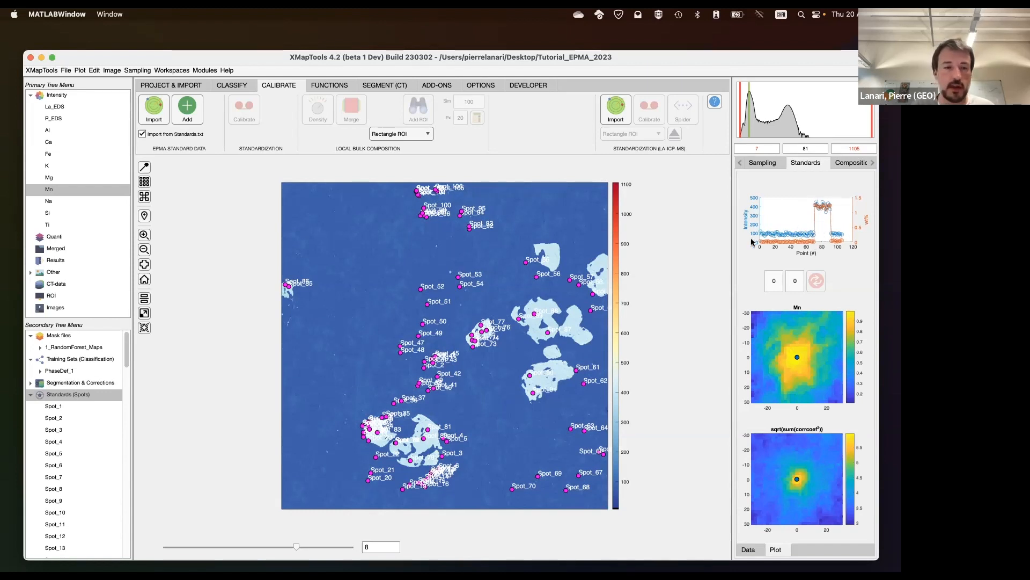
# Display the Si map with the standard spots and add a manual standard point in the high-Si phase near the map's left edge
pyautogui.click(65, 216)
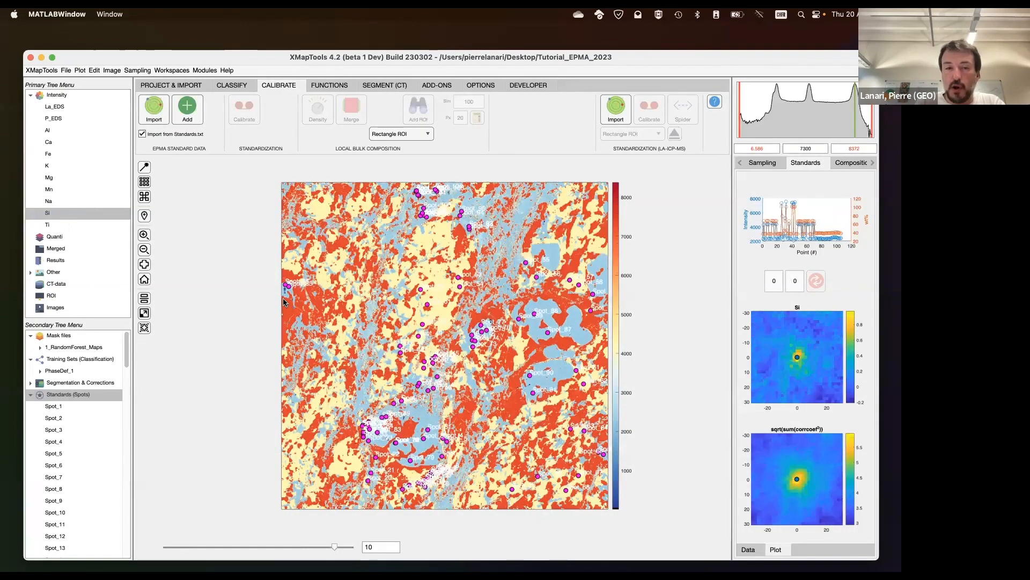
pyautogui.click(79, 389)
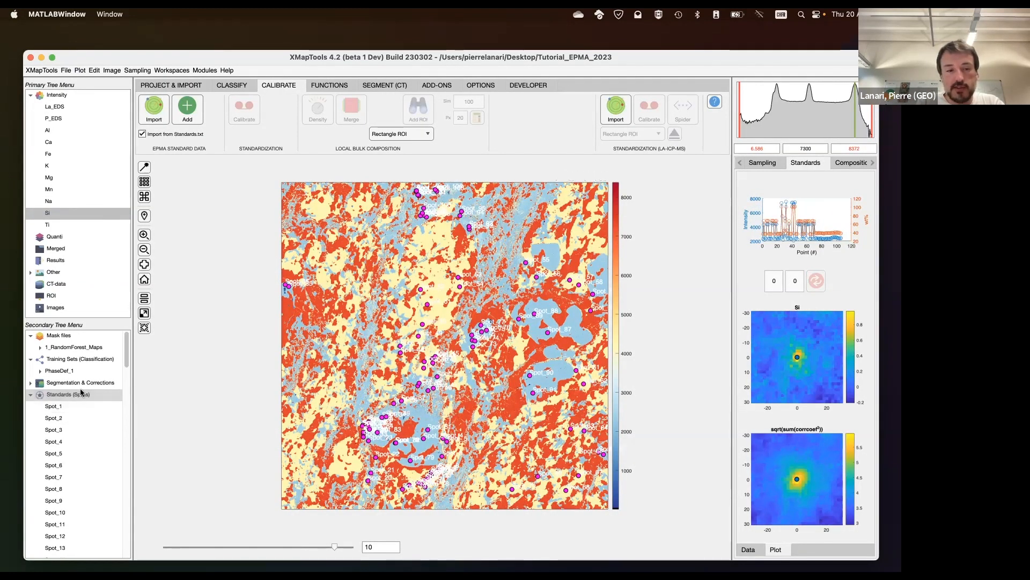
pyautogui.click(187, 110)
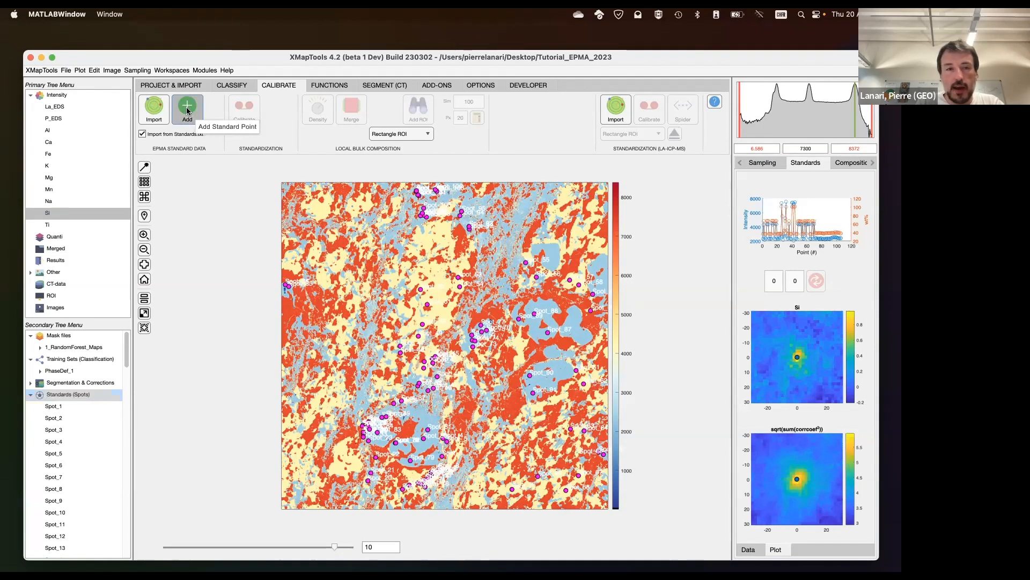
pyautogui.click(286, 310)
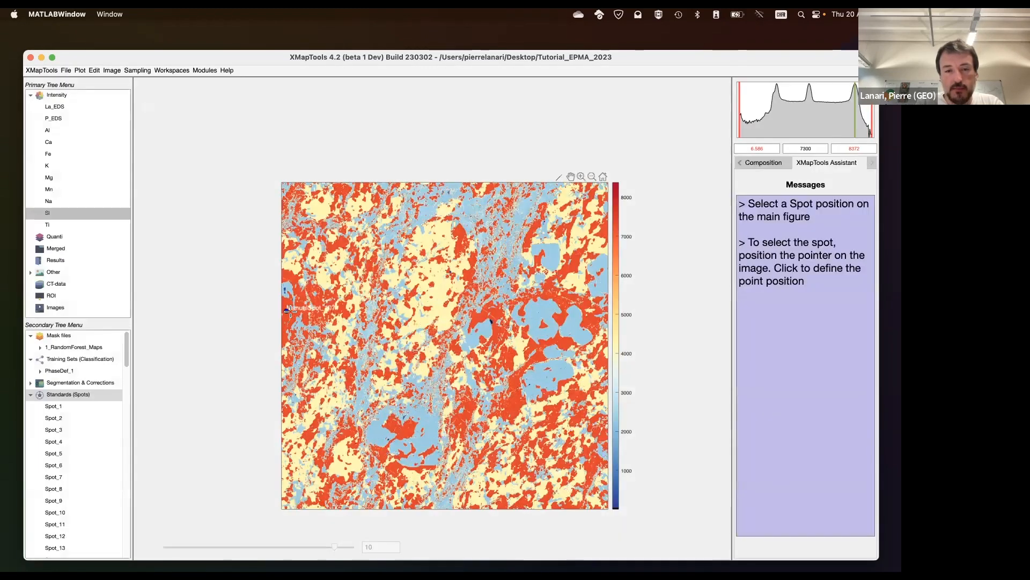
# Set the SiO2 content of ManualSpot_107 to 100 wt% and reselect the spot to refresh its total
pyautogui.scroll(-3, 67, 456)
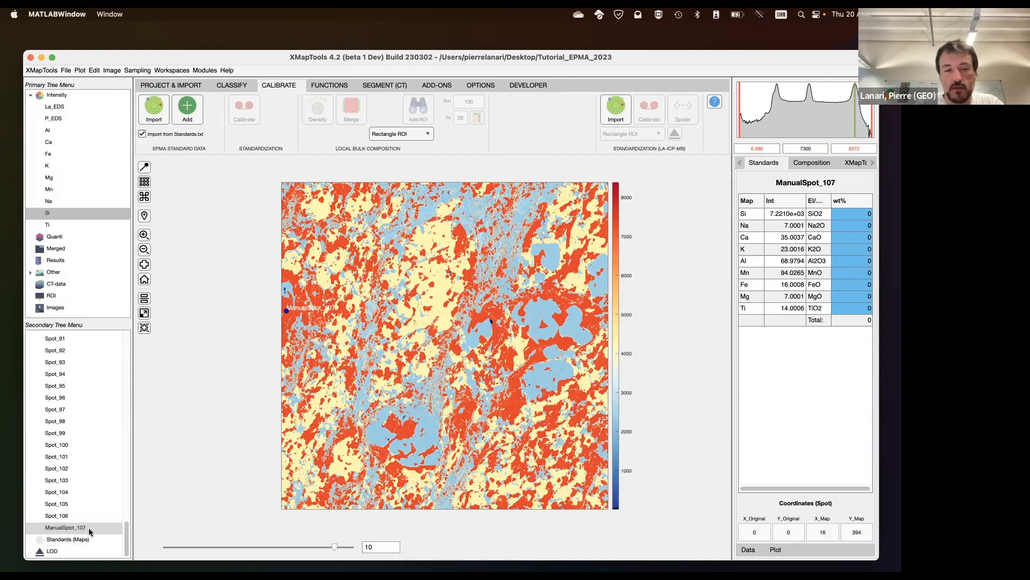
pyautogui.click(861, 214)
pyautogui.write('100')
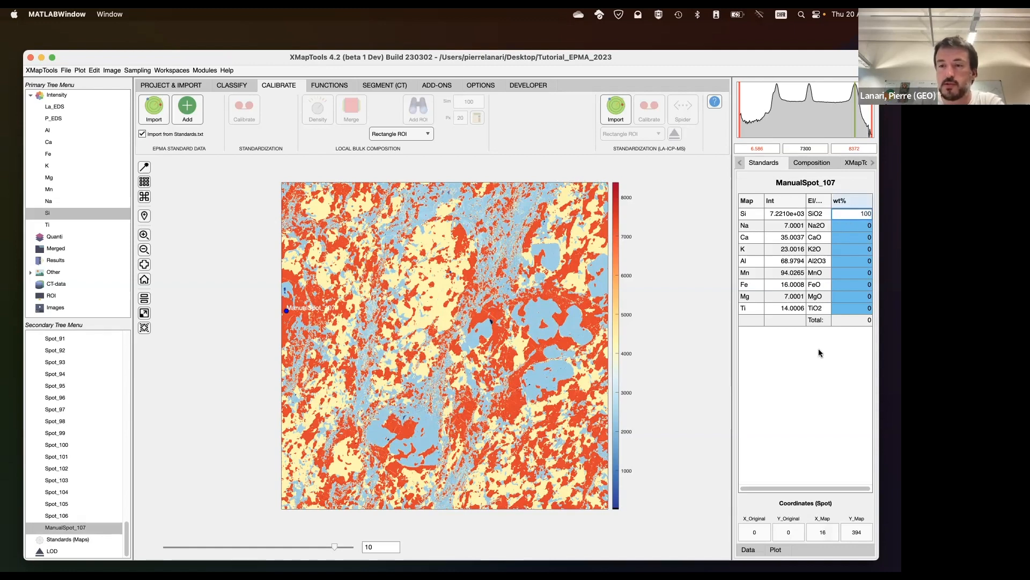
pyautogui.press('Return')
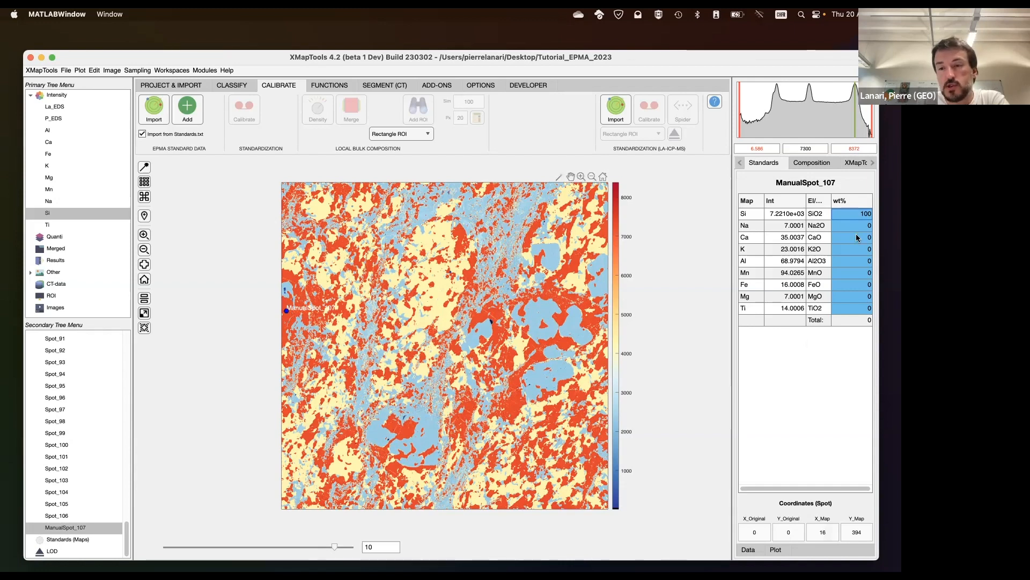
pyautogui.click(54, 515)
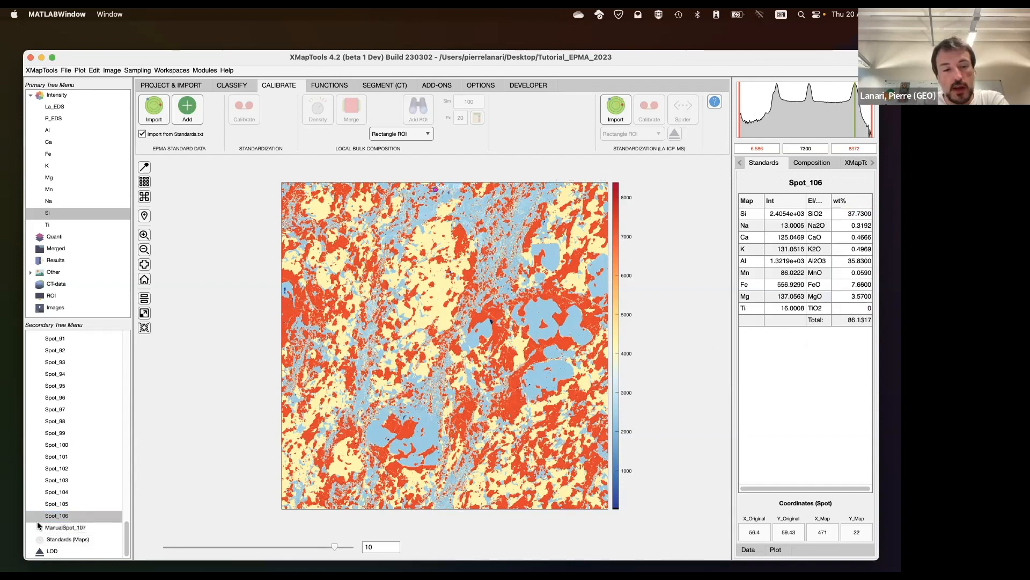
pyautogui.click(73, 526)
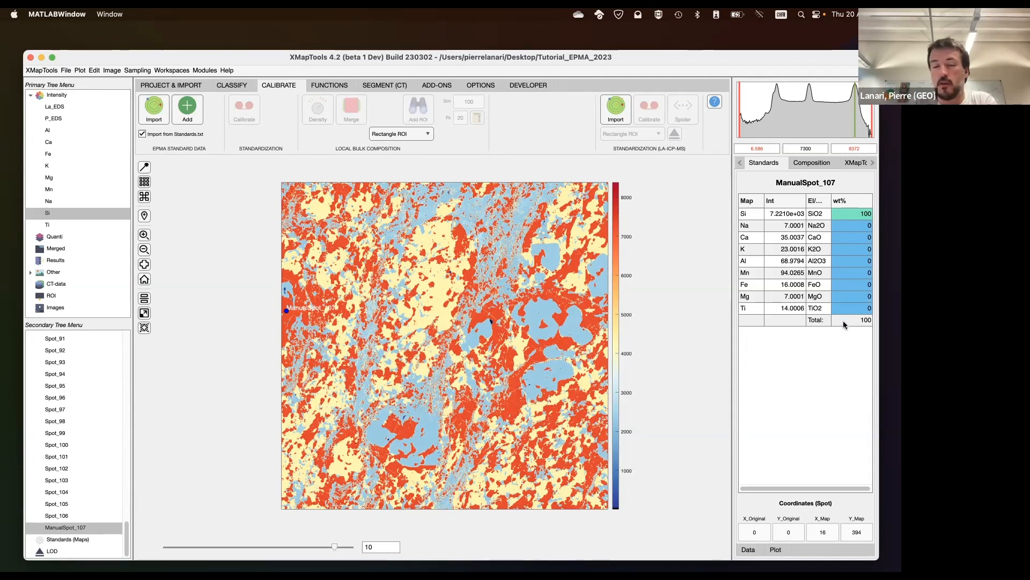
# Add a second manual standard point near the map's centre, at about X 605, Y 414, and set its SiO2 to 100 wt%
pyautogui.click(188, 109)
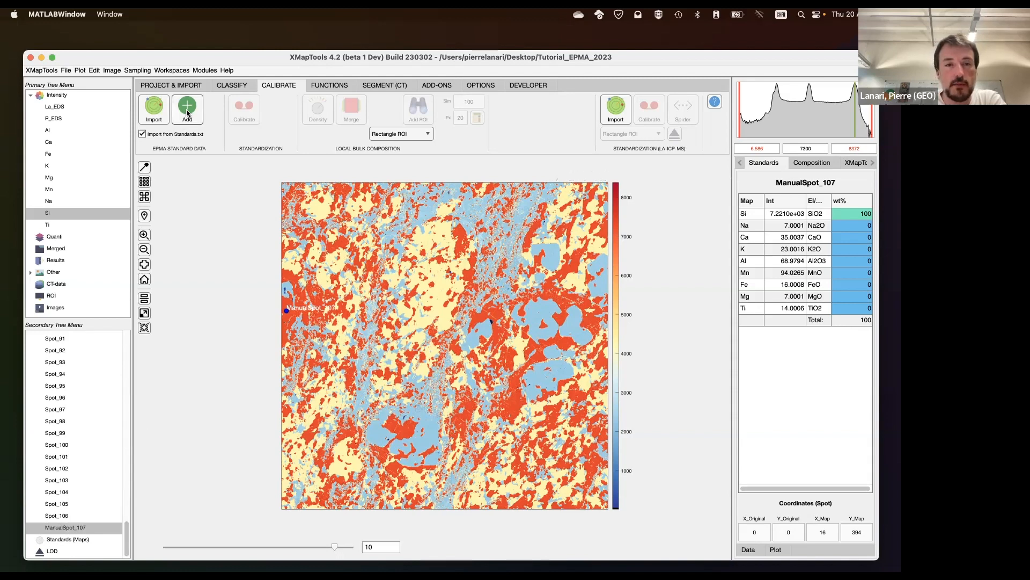
pyautogui.click(478, 319)
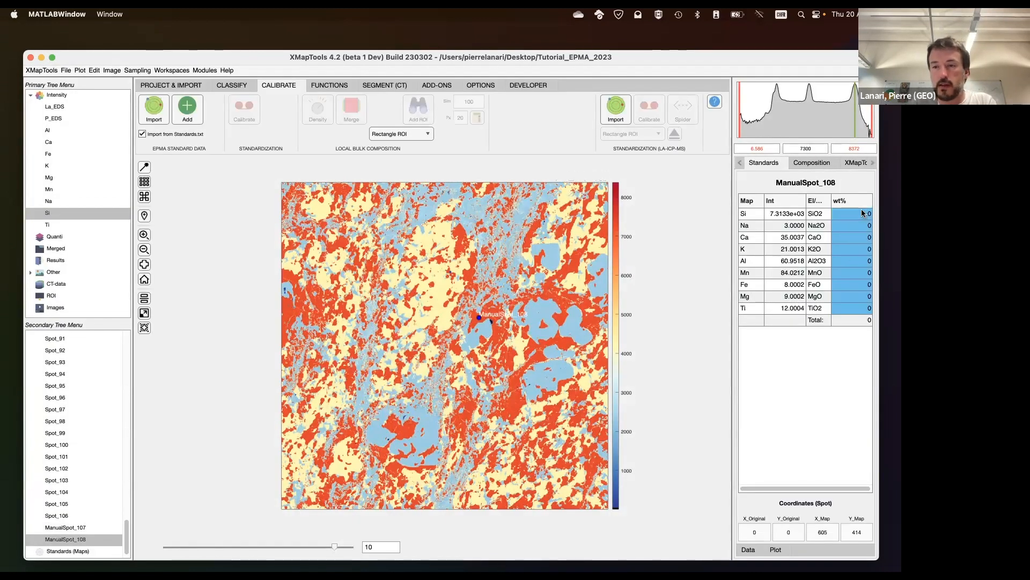
pyautogui.doubleClick(862, 213)
pyautogui.write('100')
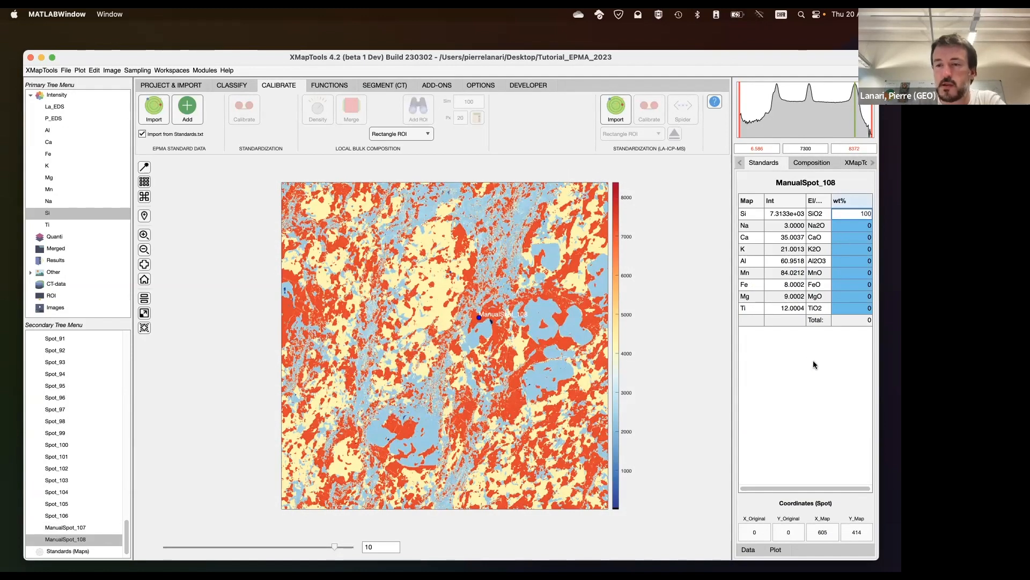
pyautogui.press('Return')
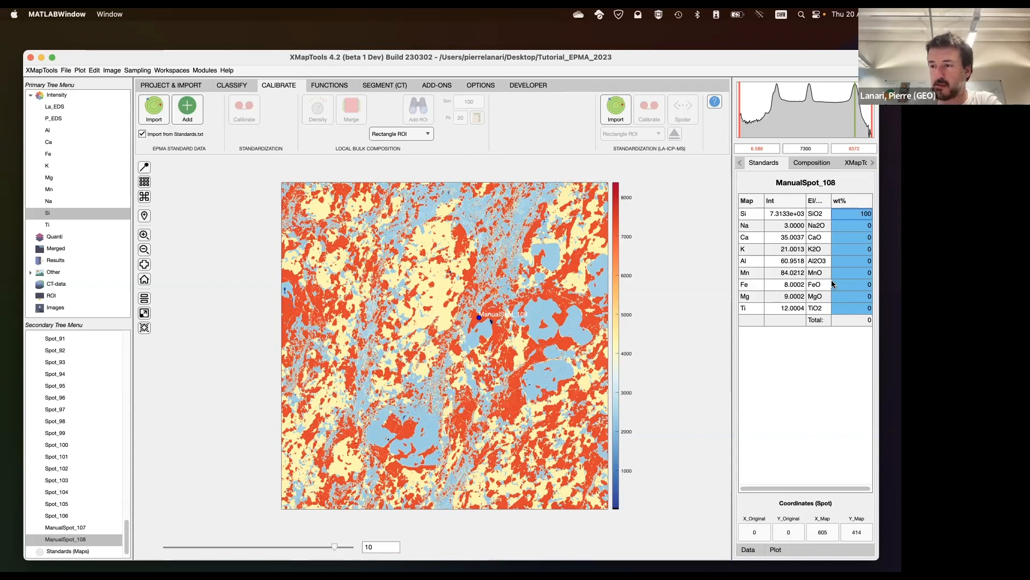
# Show all standard spots on the Si map with their correlation plots and collapse the list of spots
pyautogui.scroll(10, 88, 378)
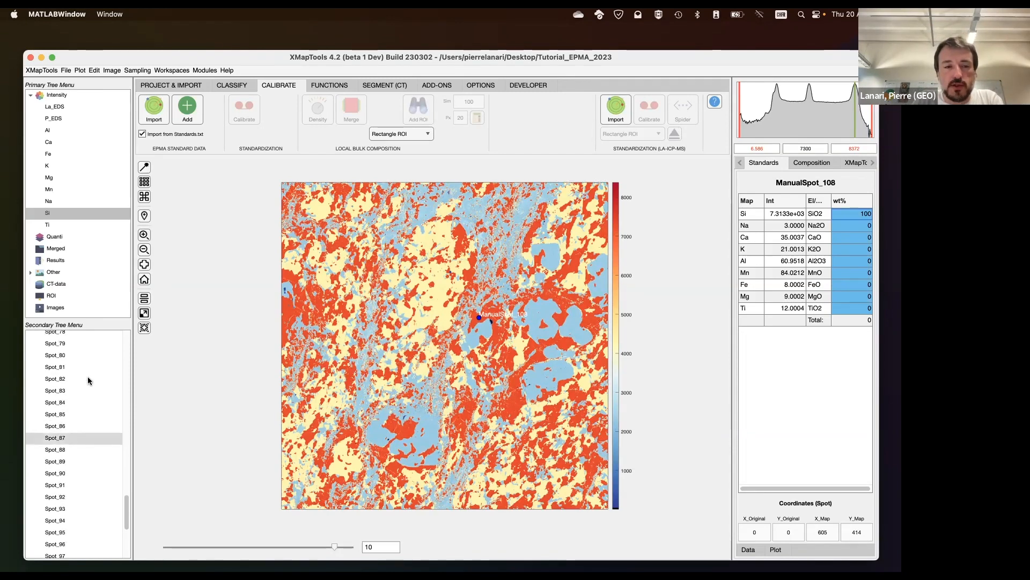
pyautogui.scroll(20, 88, 375)
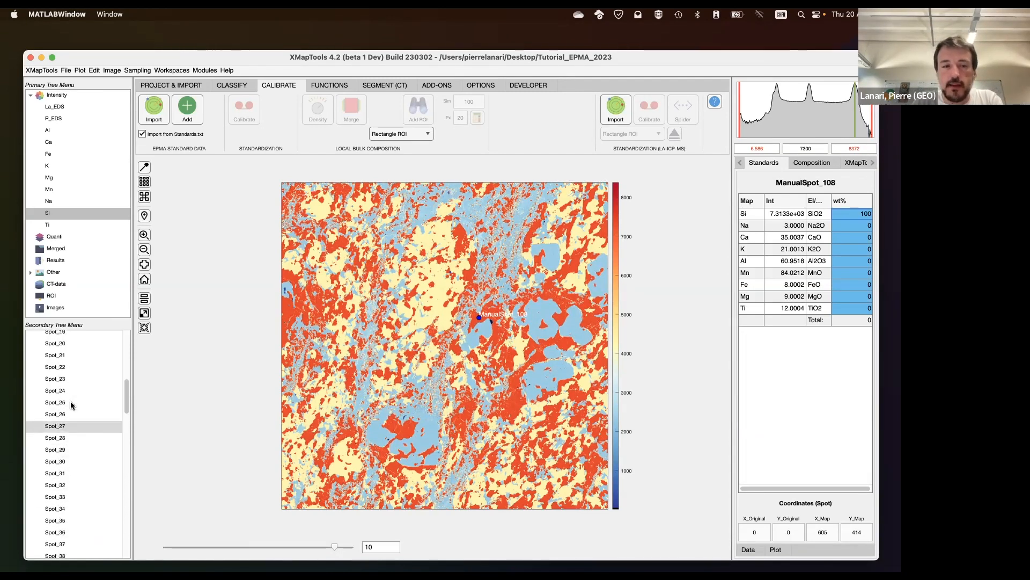
pyautogui.scroll(5, 70, 401)
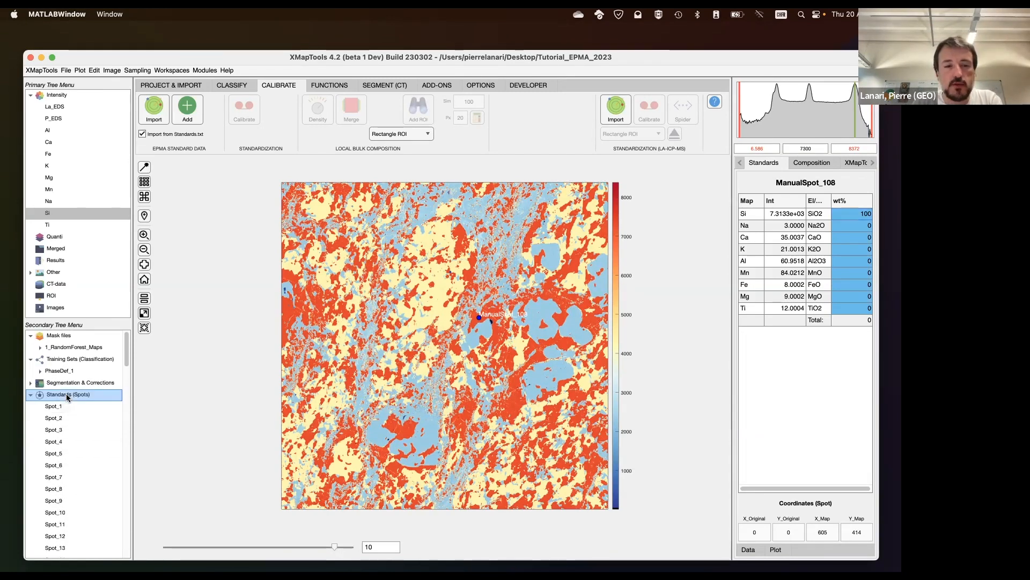
pyautogui.click(66, 394)
pyautogui.click(29, 395)
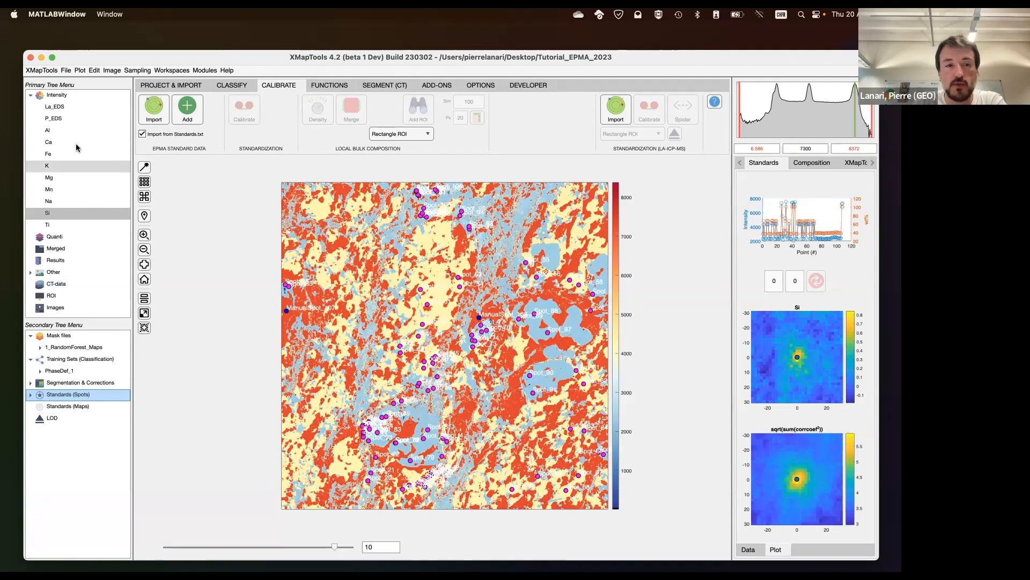
# Start the EPMA calibration of the maps using the 1_RandomForest_Maps mask file
pyautogui.click(80, 349)
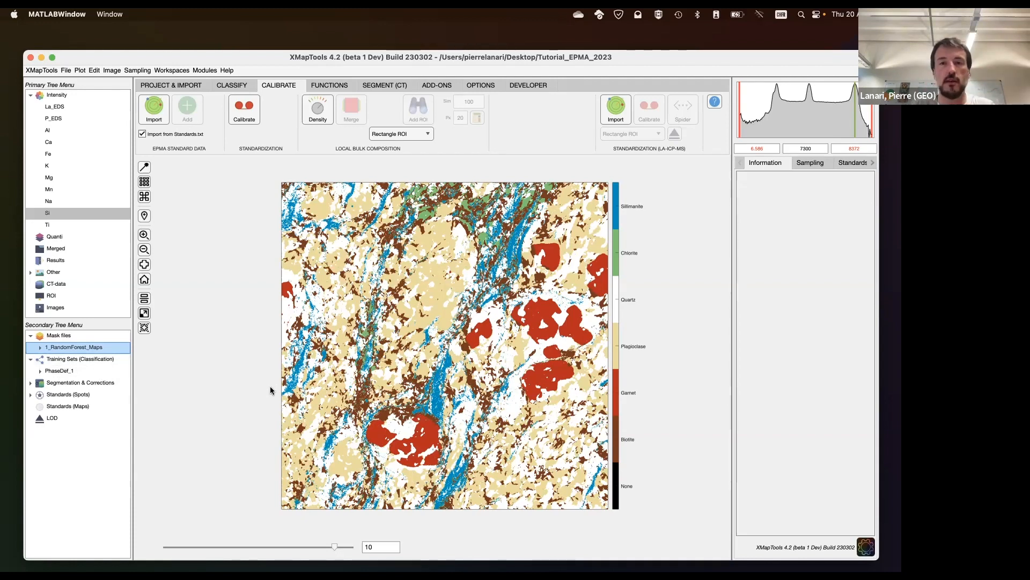
pyautogui.click(242, 116)
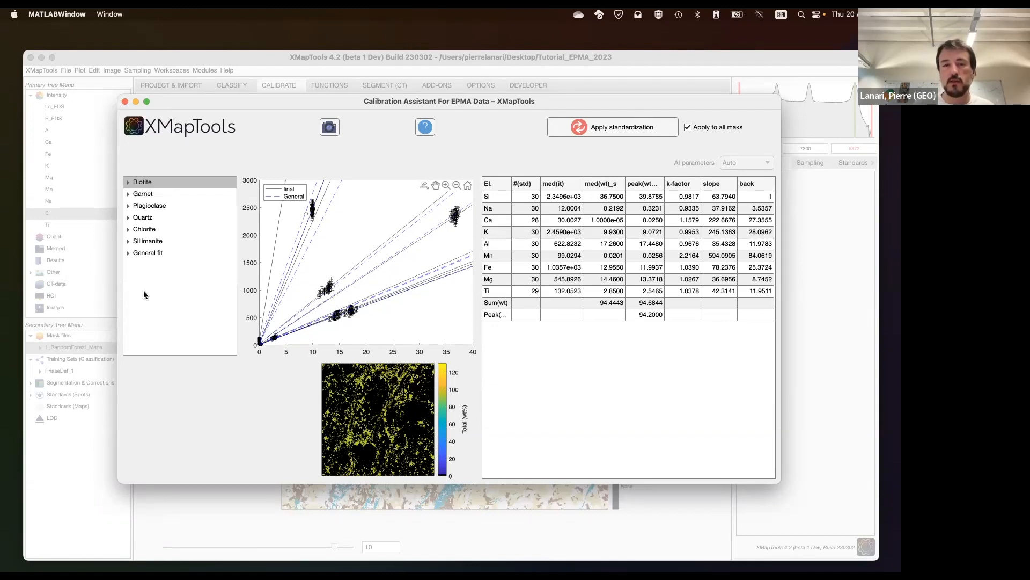
# Examine the general fit calibration curve for Si in the Calibration Assistant
pyautogui.click(128, 253)
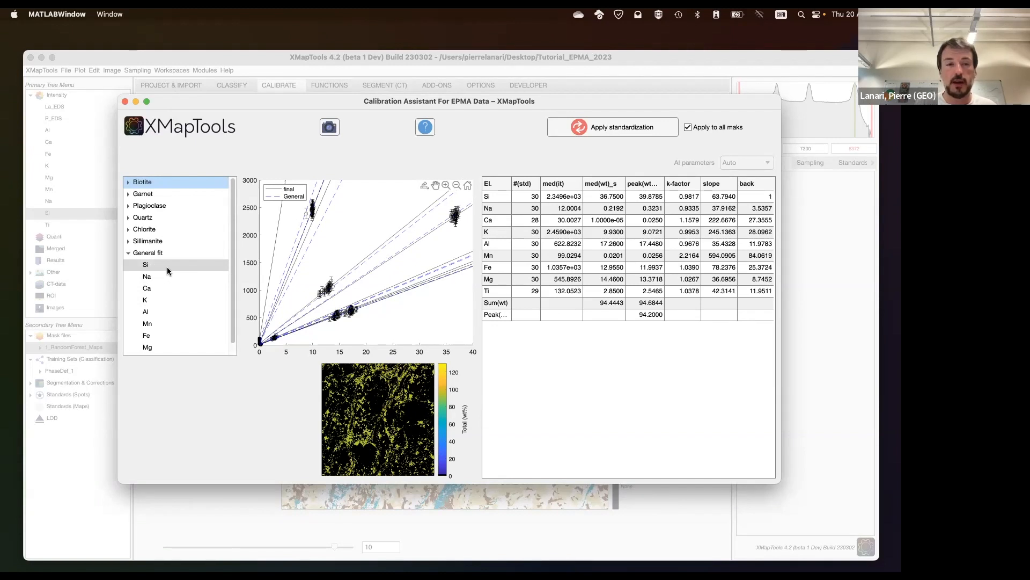
pyautogui.click(152, 266)
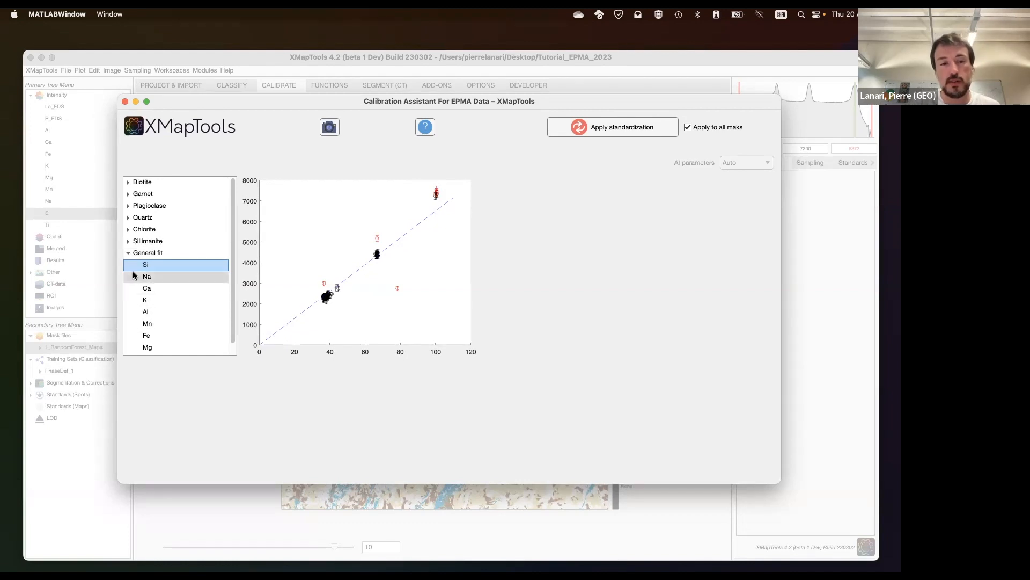
pyautogui.click(128, 253)
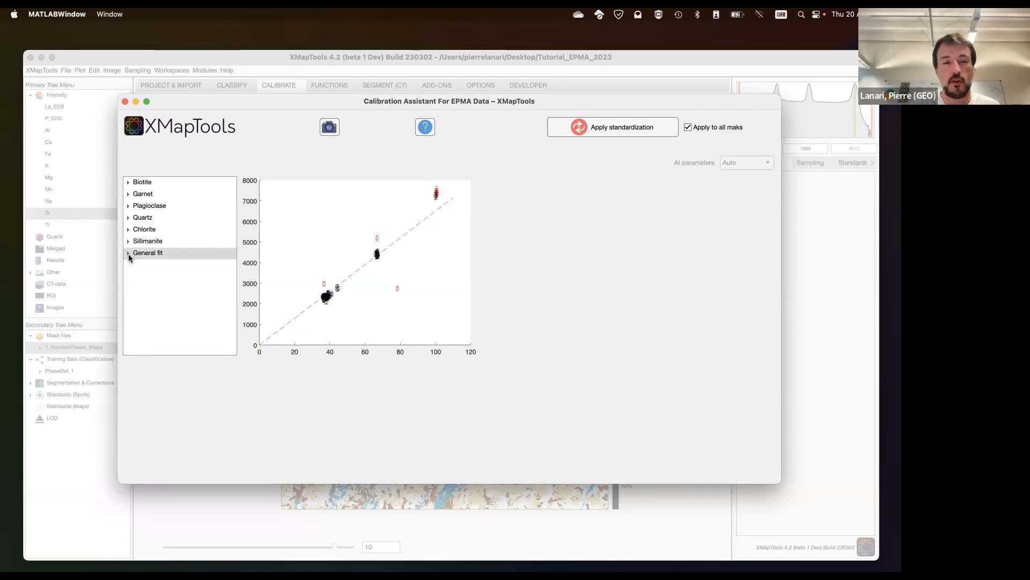
# Examine the biotite calibration curves for each element from Si through Ti, together with the resulting oxide maps
pyautogui.click(128, 181)
pyautogui.click(164, 199)
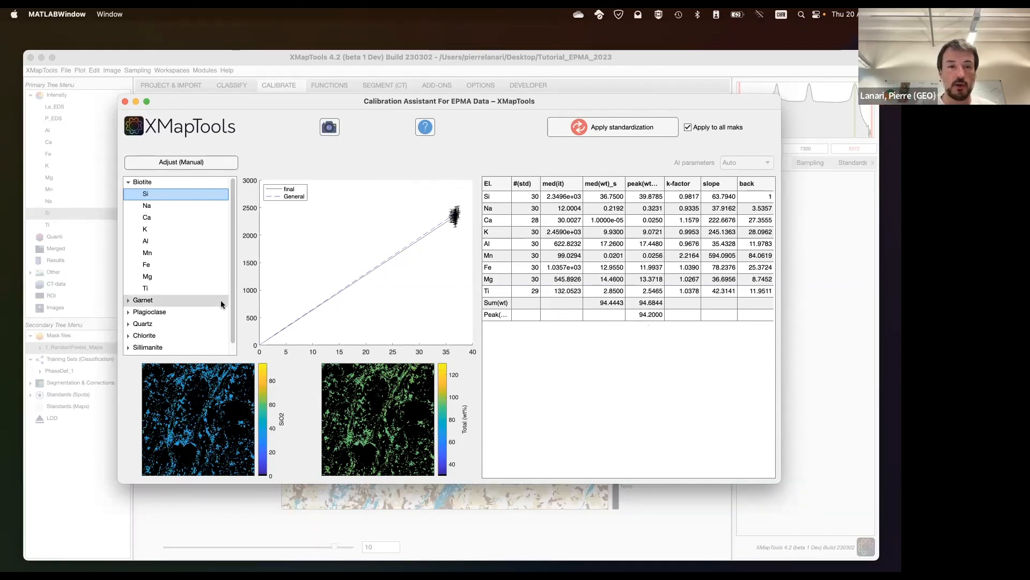
pyautogui.click(154, 205)
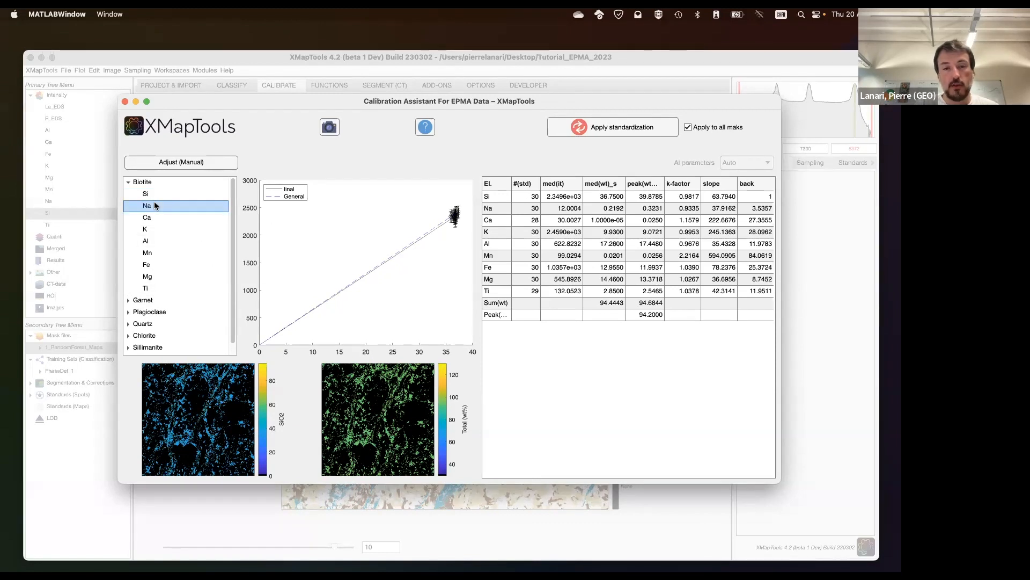
pyautogui.click(178, 220)
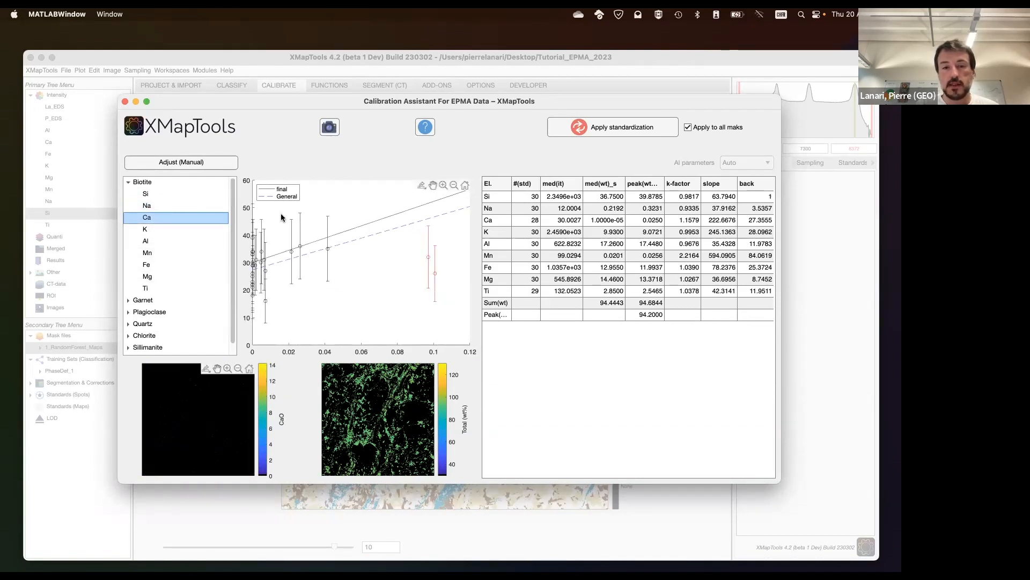
pyautogui.click(163, 230)
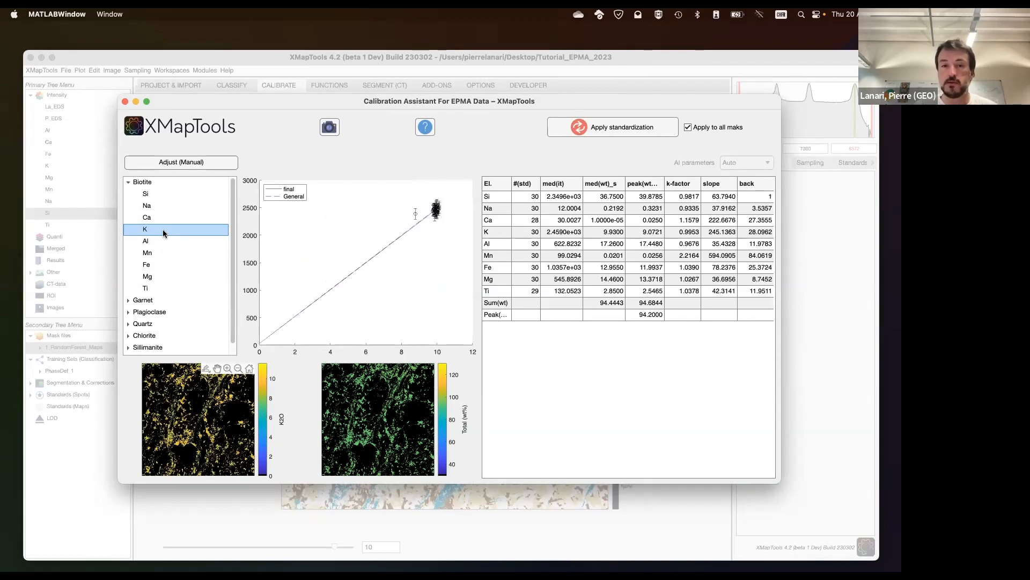
pyautogui.click(159, 241)
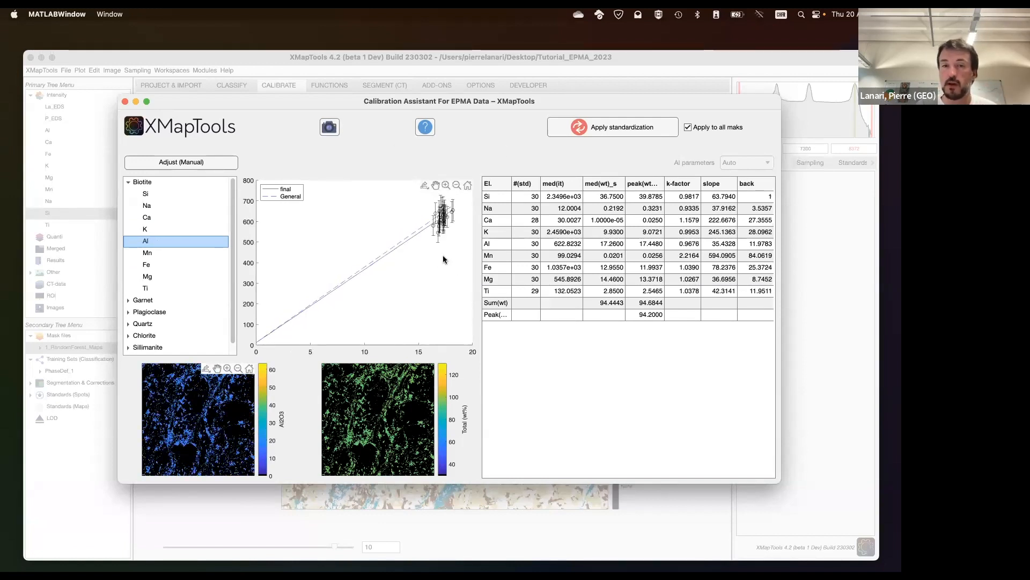
pyautogui.click(178, 252)
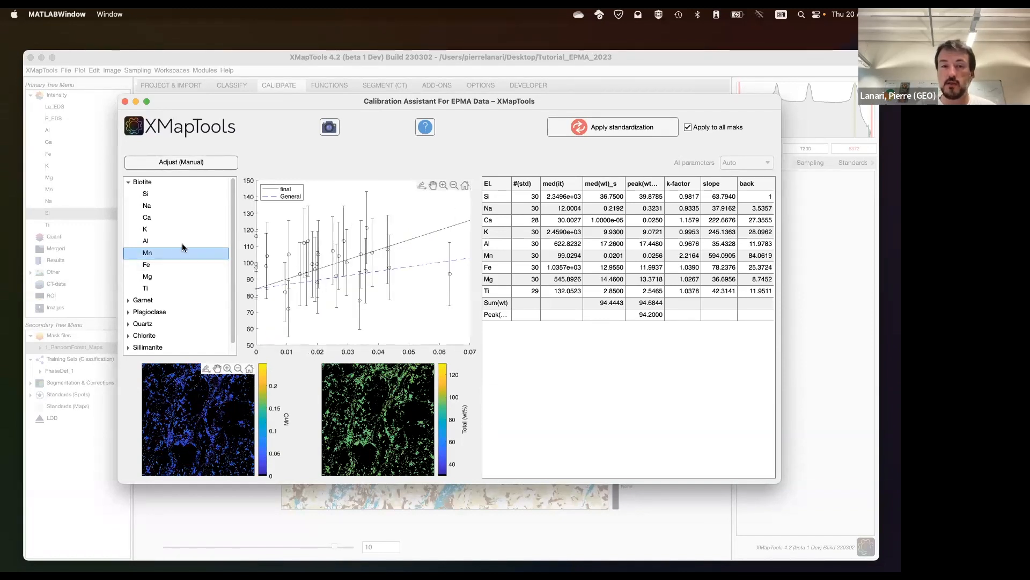
pyautogui.click(152, 266)
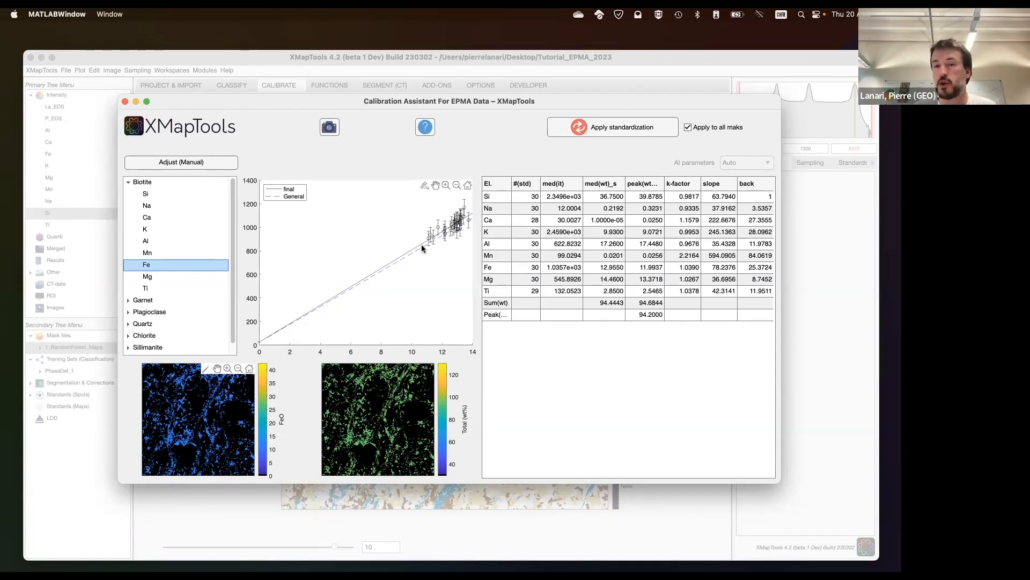
pyautogui.click(165, 276)
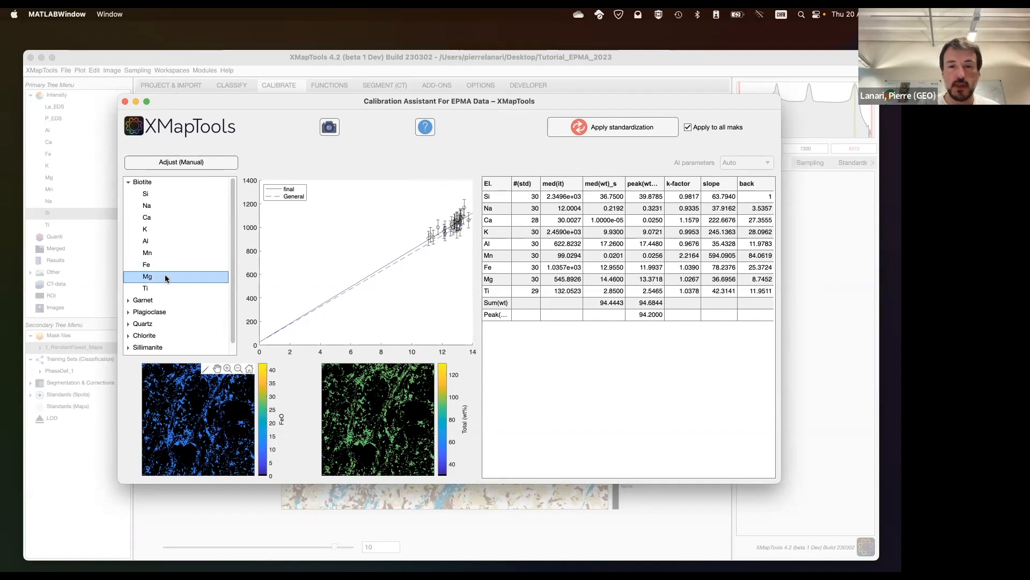
pyautogui.click(159, 288)
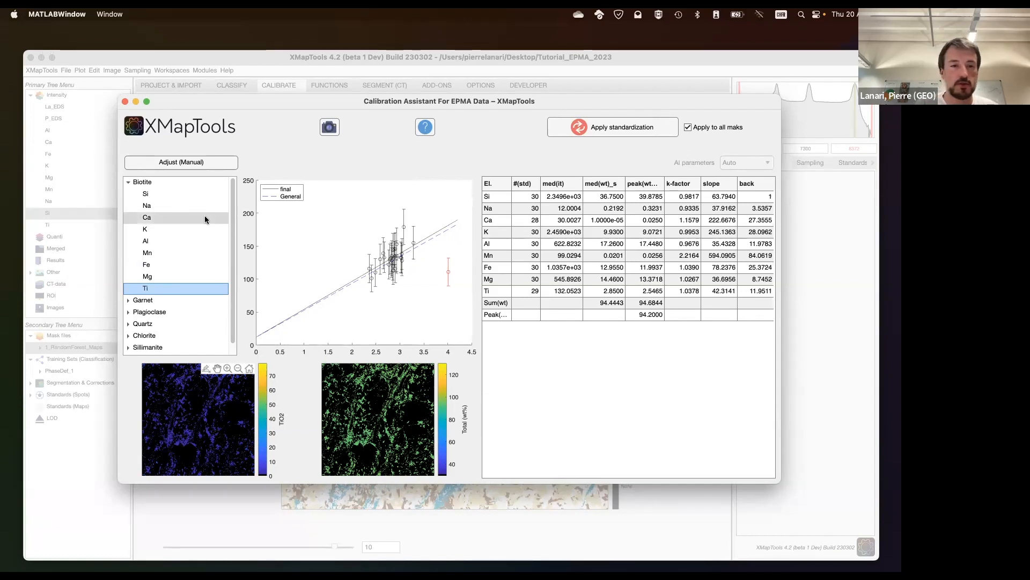
pyautogui.click(128, 182)
# Check the garnet calibration curve for Mn and the combined garnet curves for all elements
pyautogui.click(127, 193)
pyautogui.click(153, 265)
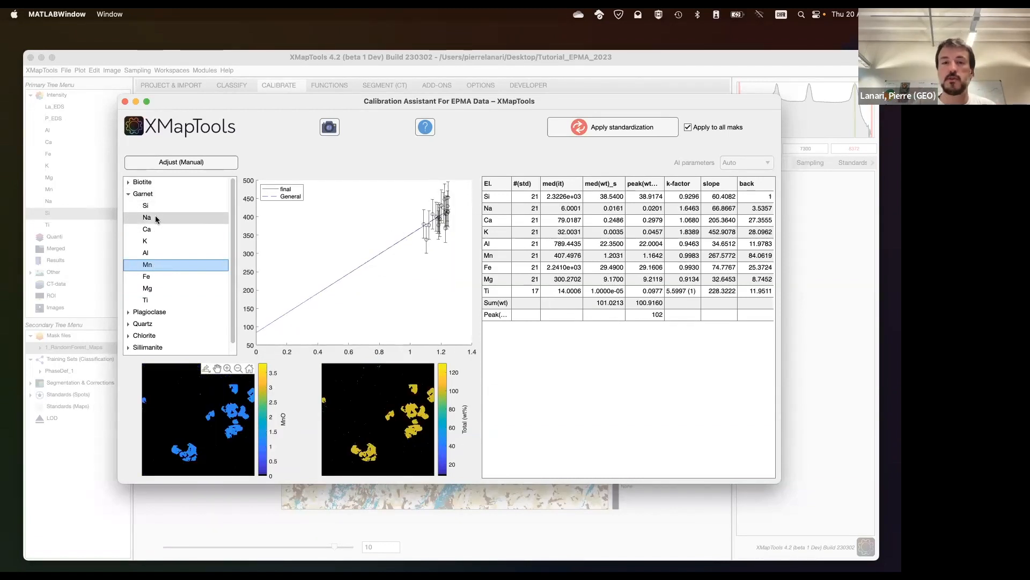
pyautogui.doubleClick(156, 194)
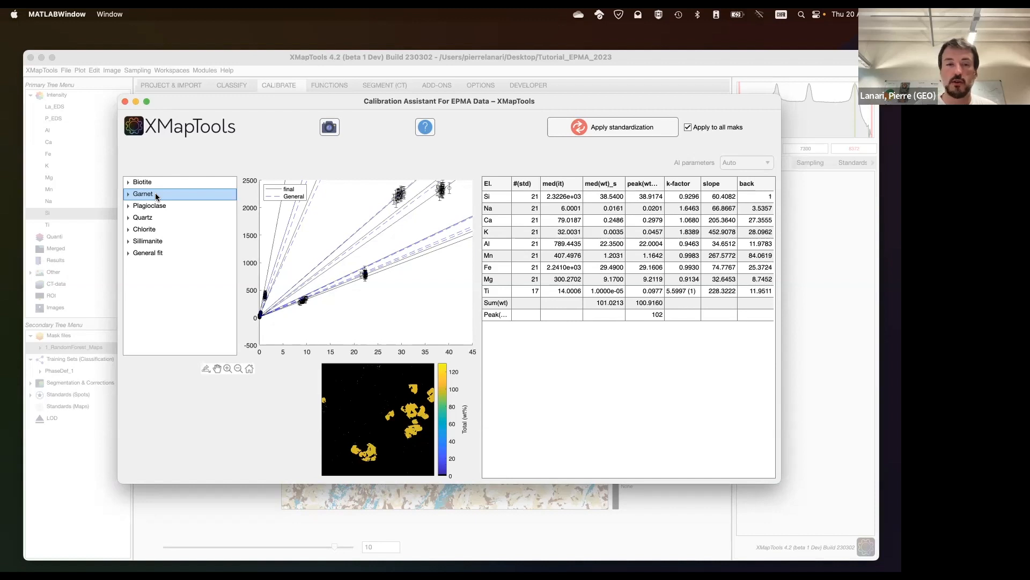
# Manually adjust the plagioclase calibration for Mn by setting its slope to 300
pyautogui.click(153, 206)
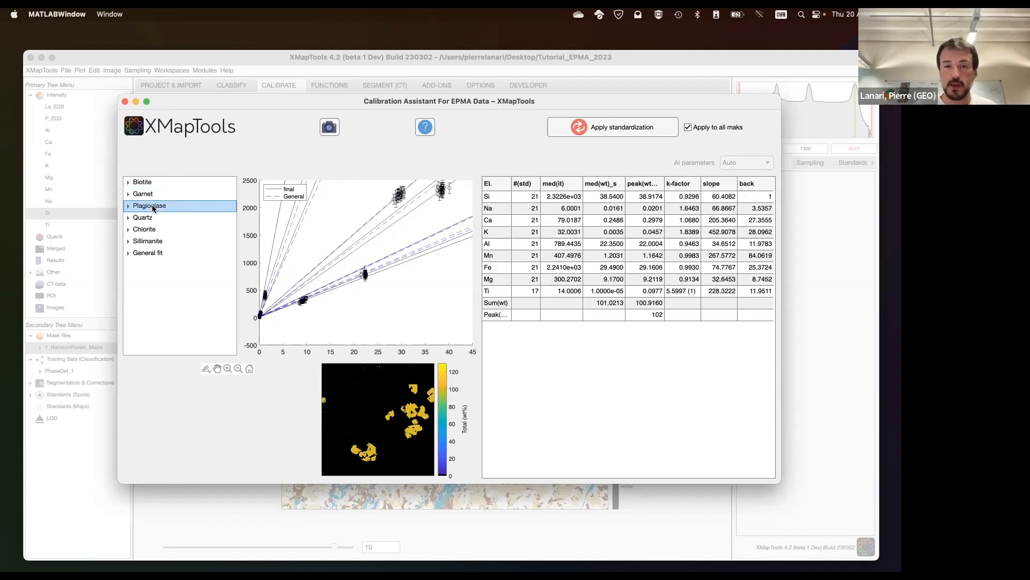
pyautogui.click(127, 206)
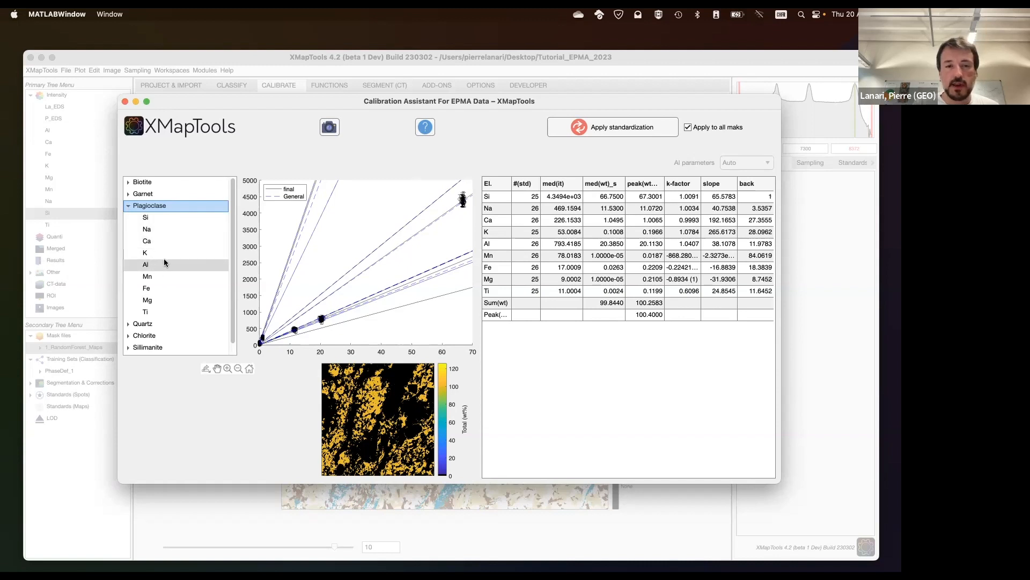
pyautogui.click(163, 278)
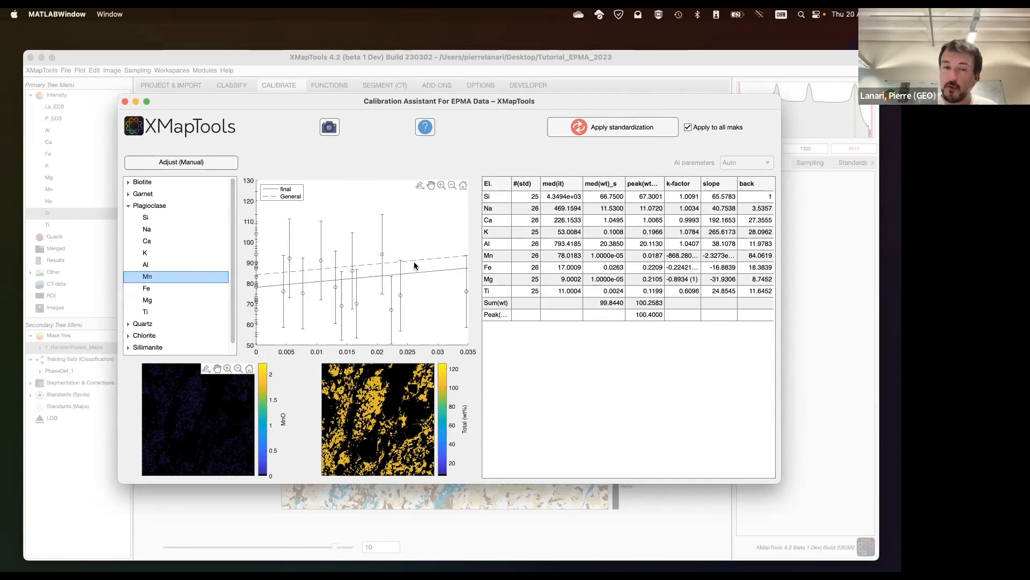
pyautogui.click(192, 163)
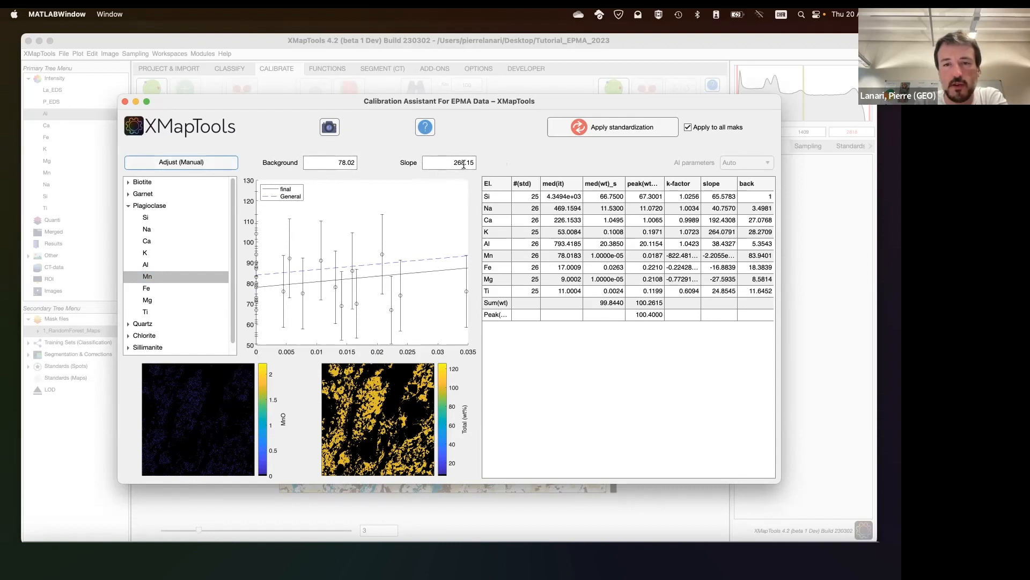
pyautogui.click(447, 161)
pyautogui.doubleClick(440, 163)
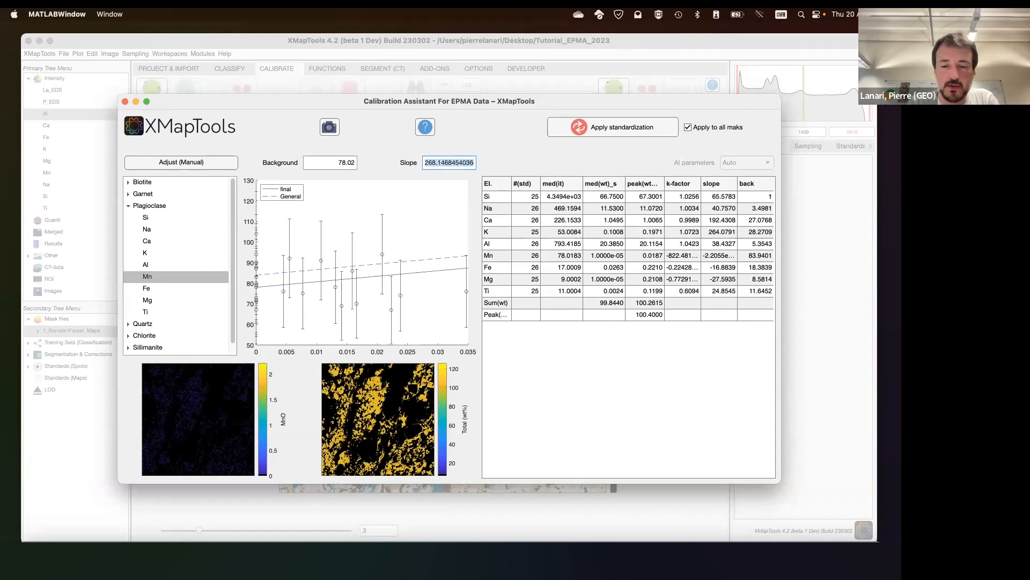
pyautogui.write('300')
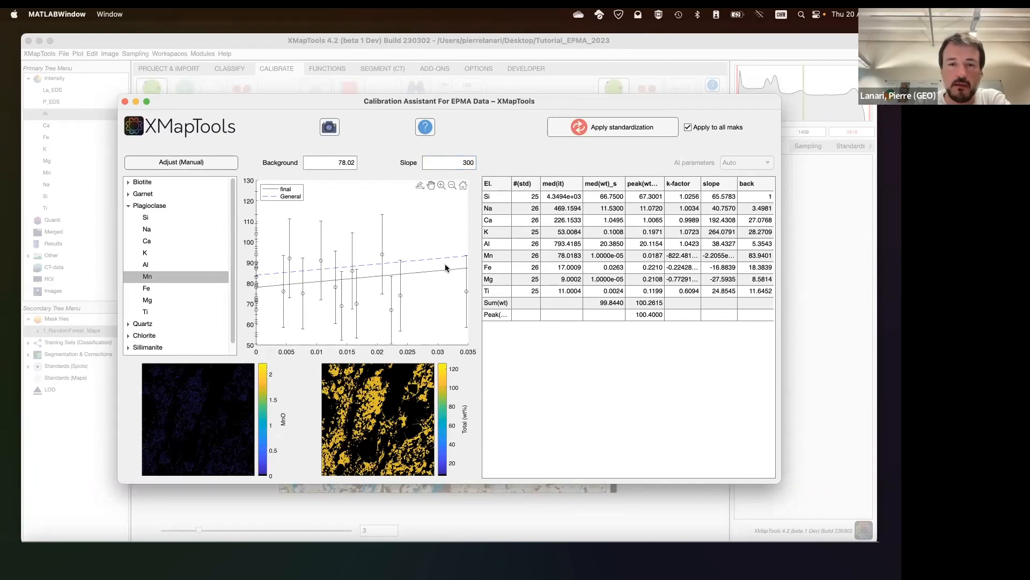
pyautogui.press('Return')
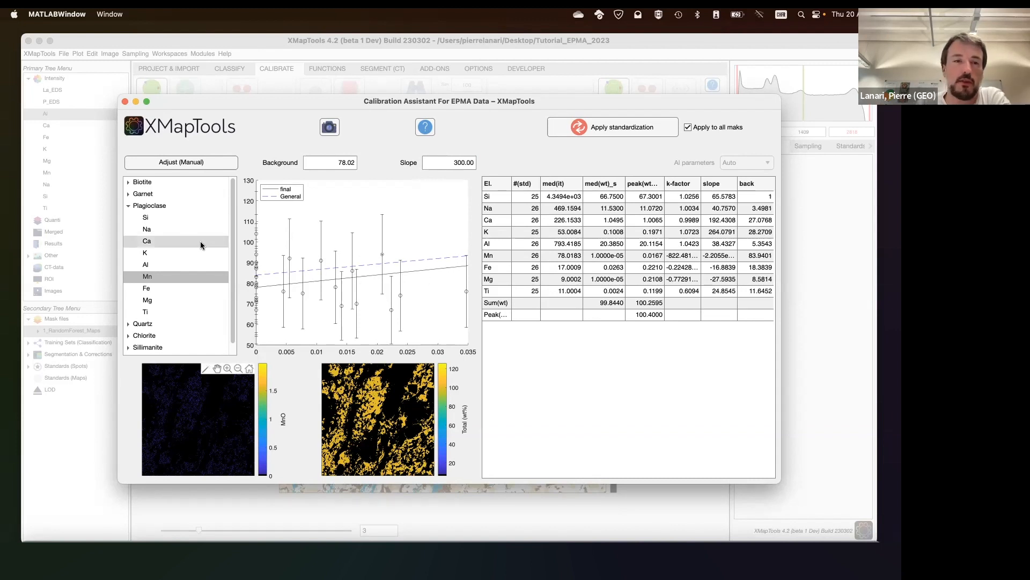
pyautogui.click(127, 207)
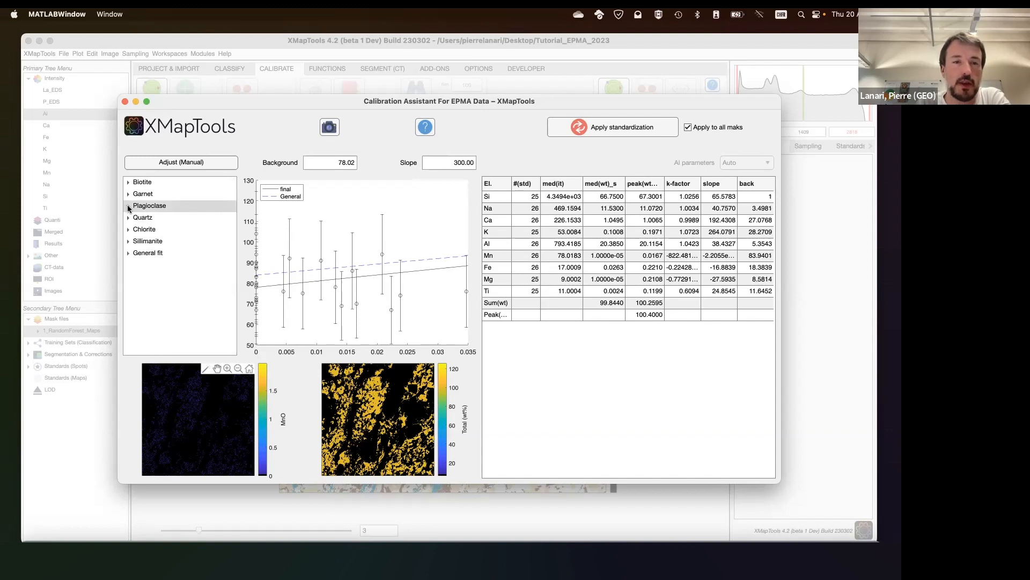
# Review the overall biotite calibration and apply the standardization to all mineral masks, finishing with the Calibration Assistant
pyautogui.click(156, 181)
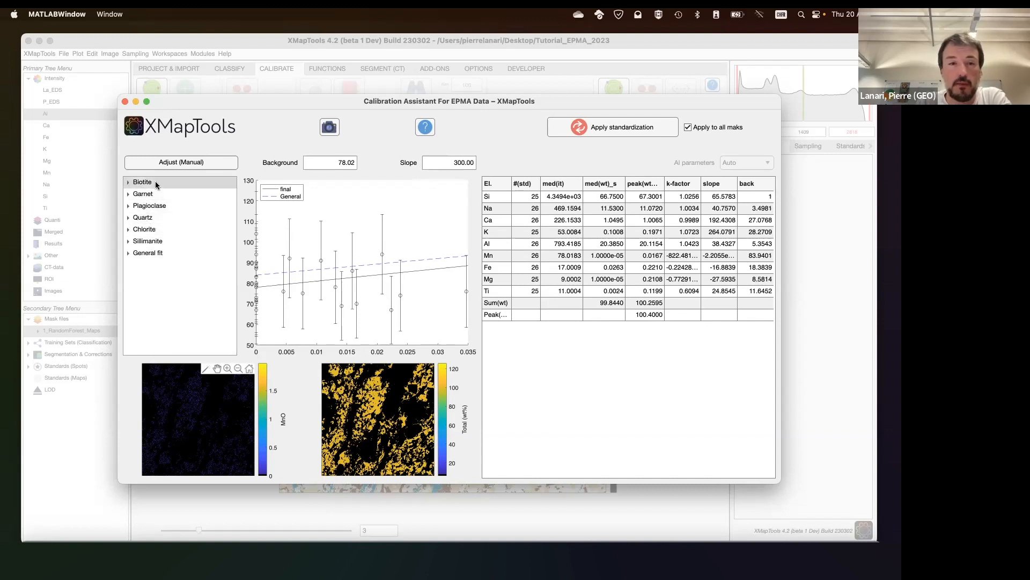
pyautogui.click(616, 129)
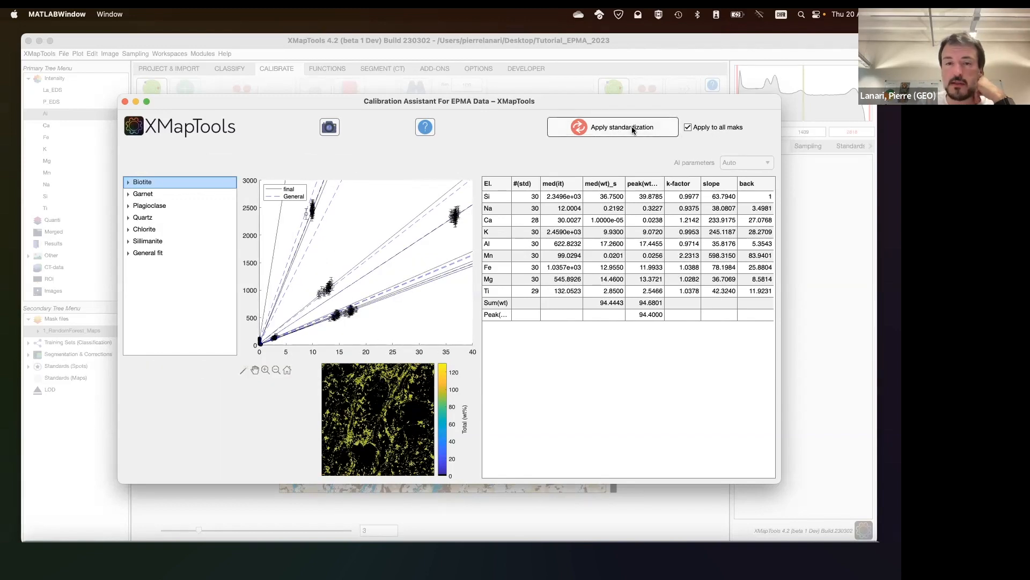
pyautogui.click(605, 131)
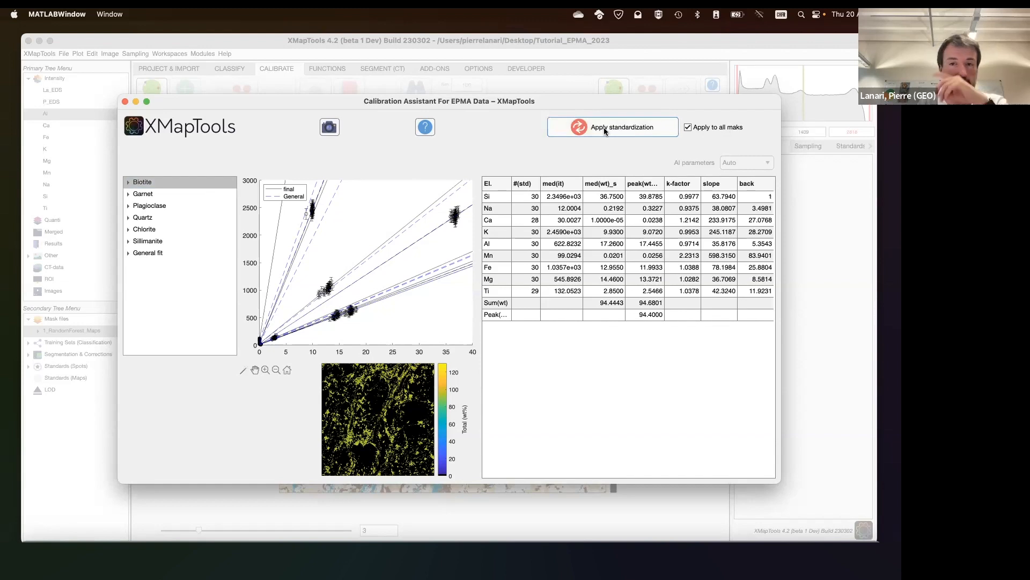
pyautogui.click(124, 101)
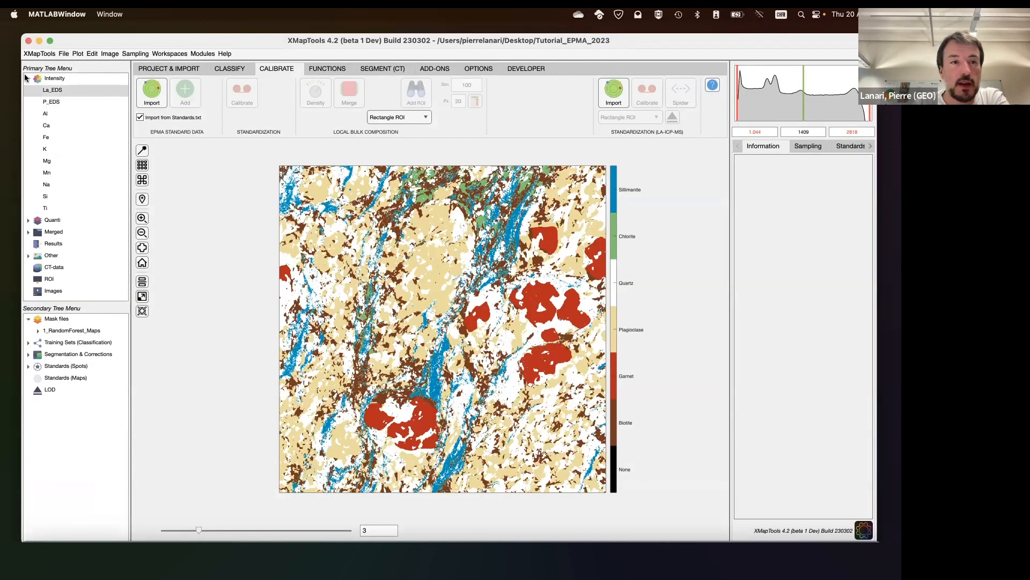
# View the calibrated biotite SiO2 map with its map information, and the biotite FeO map with auto contrast
pyautogui.click(28, 90)
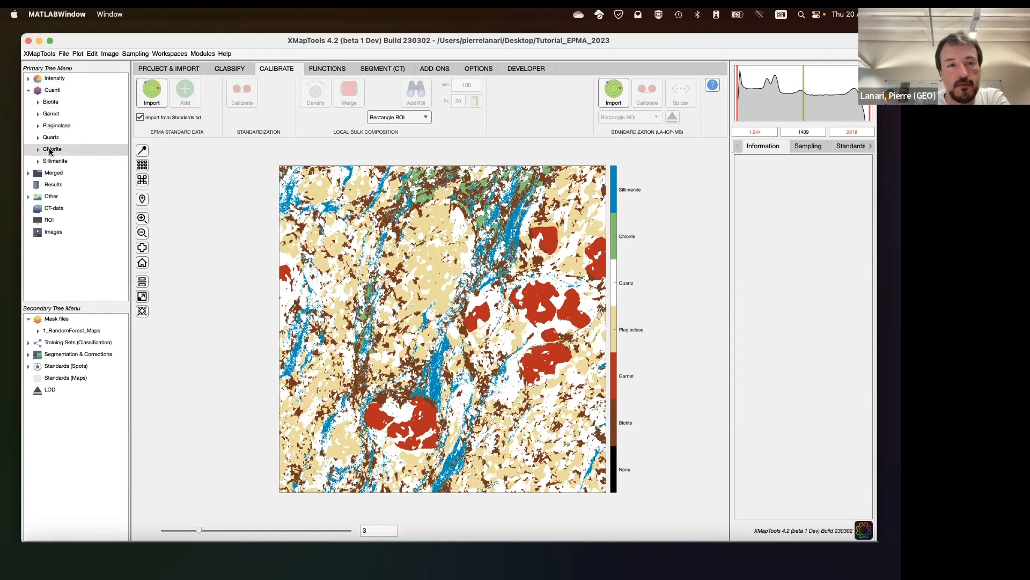
pyautogui.click(37, 103)
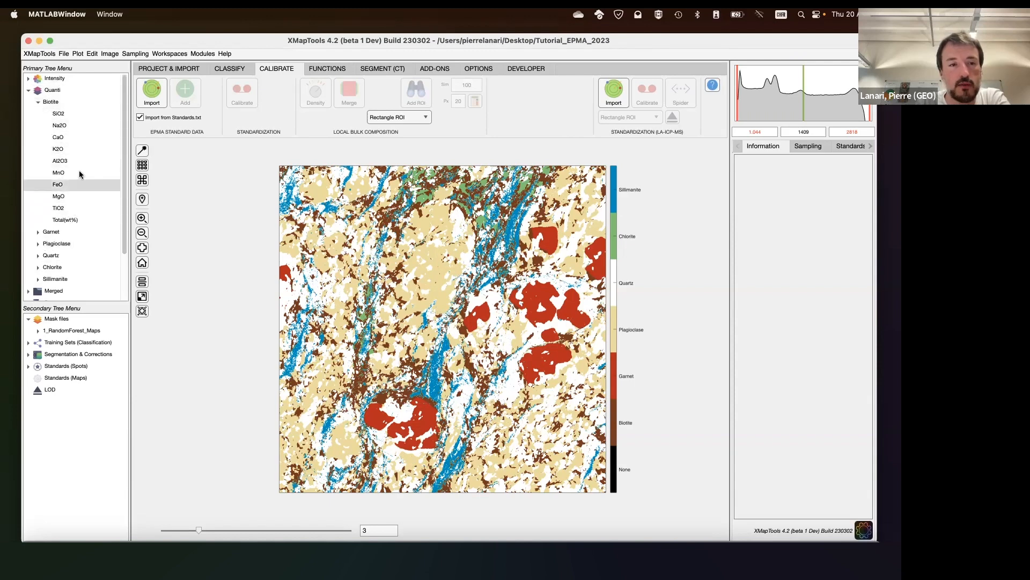
pyautogui.click(66, 115)
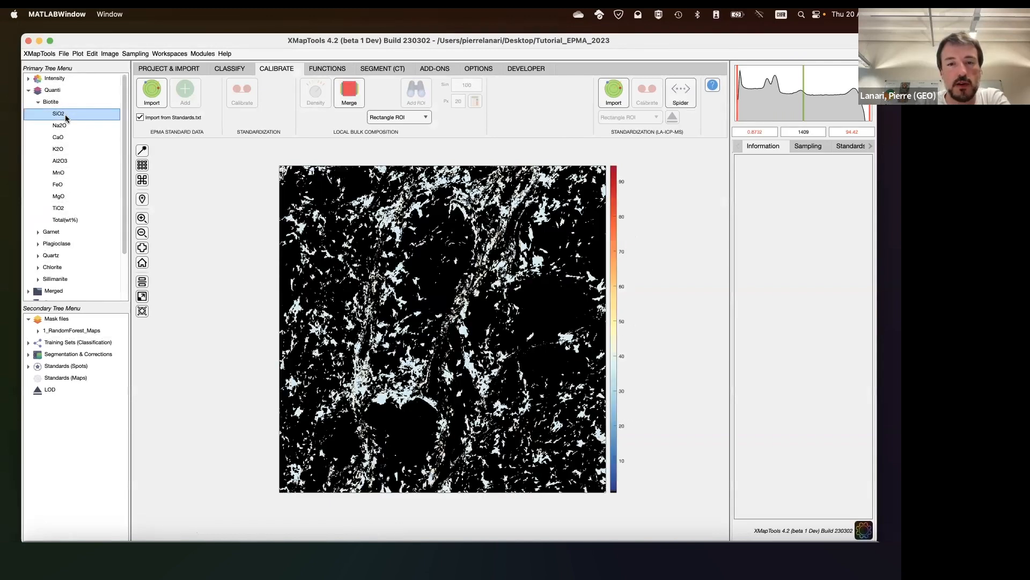
pyautogui.click(170, 69)
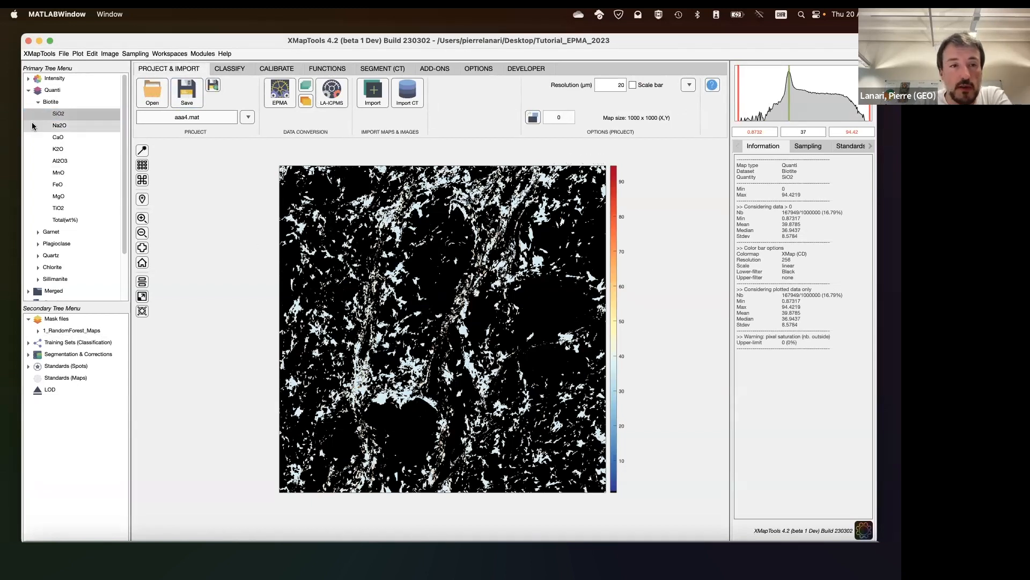
pyautogui.click(65, 186)
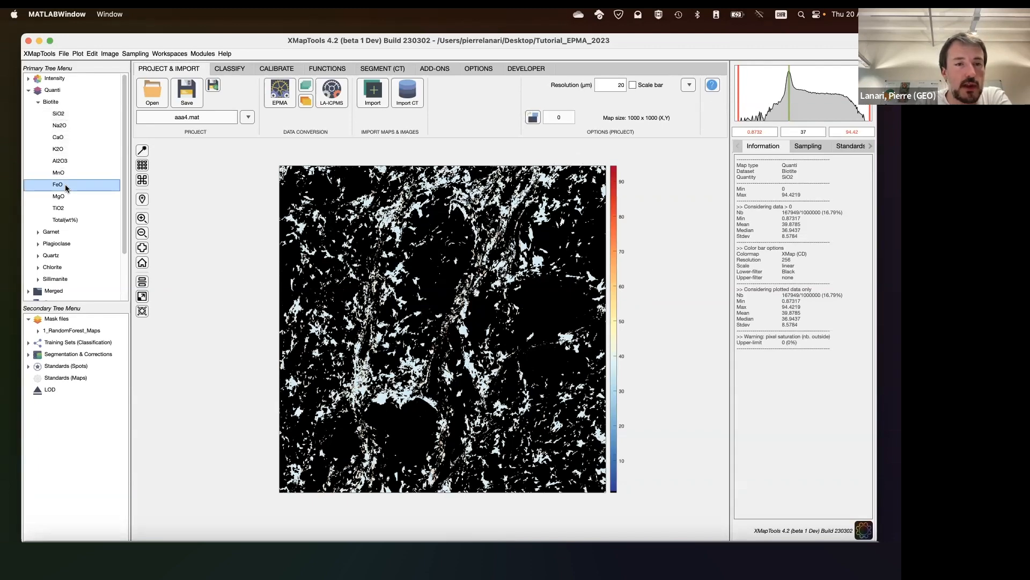
pyautogui.click(143, 150)
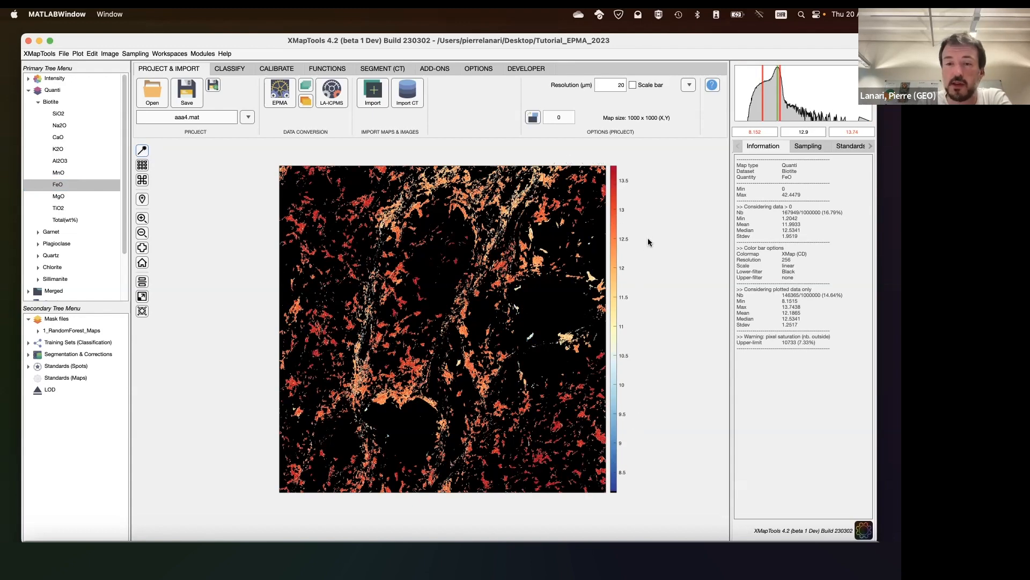
pyautogui.click(37, 101)
# View the calibrated garnet CaO and FeO maps with auto contrast applied to each
pyautogui.click(38, 114)
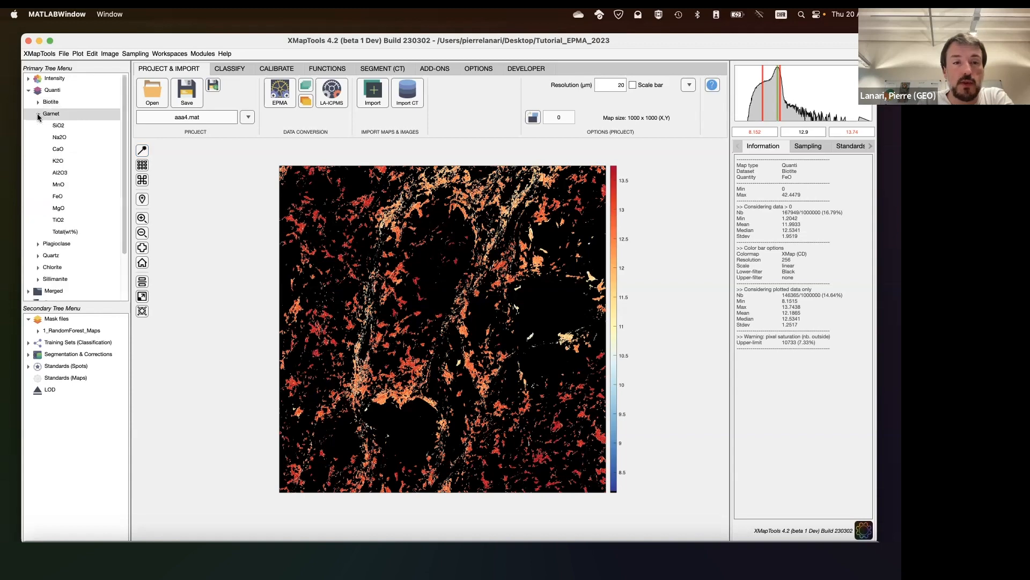
pyautogui.click(58, 148)
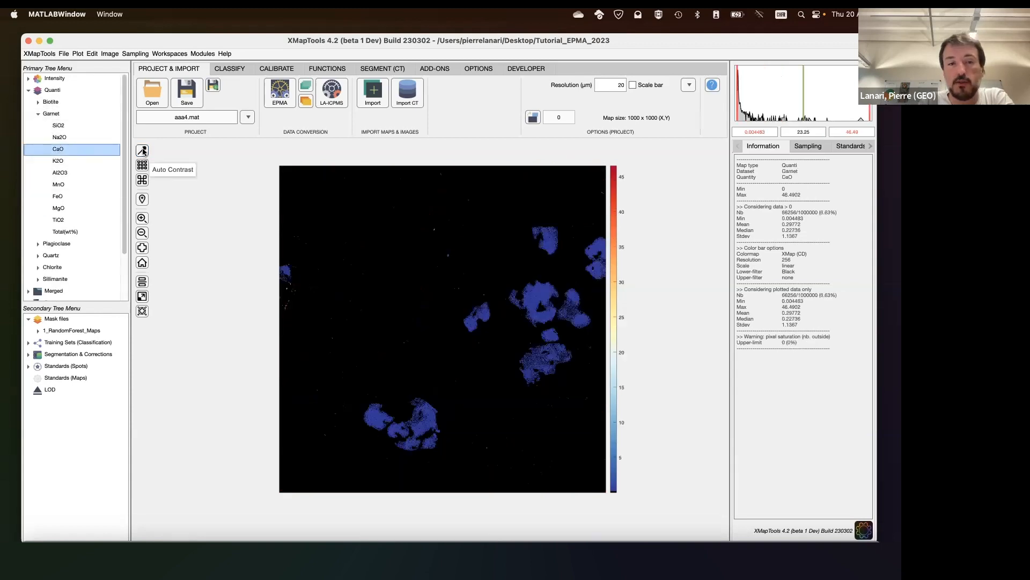
pyautogui.click(142, 152)
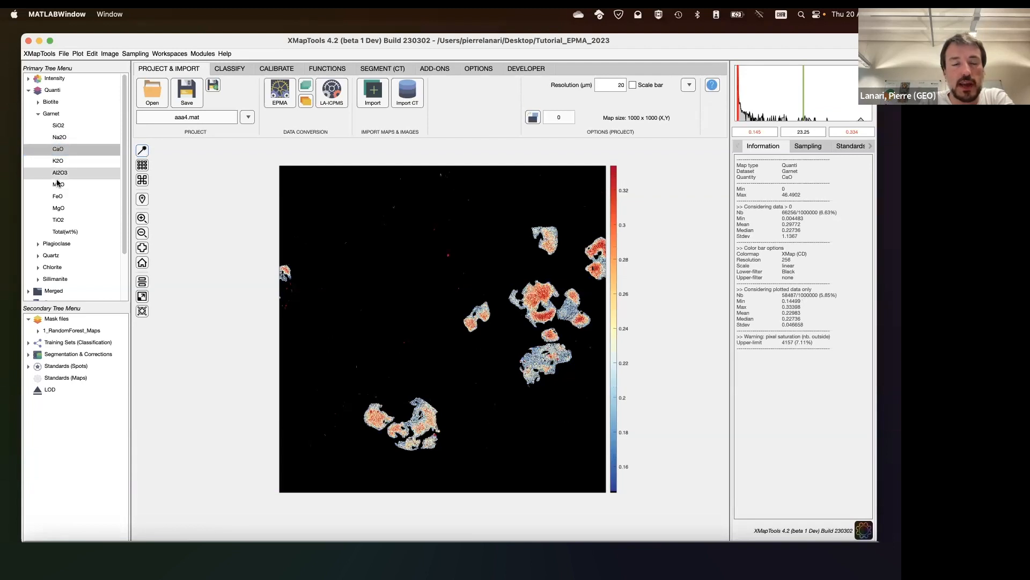
pyautogui.click(58, 196)
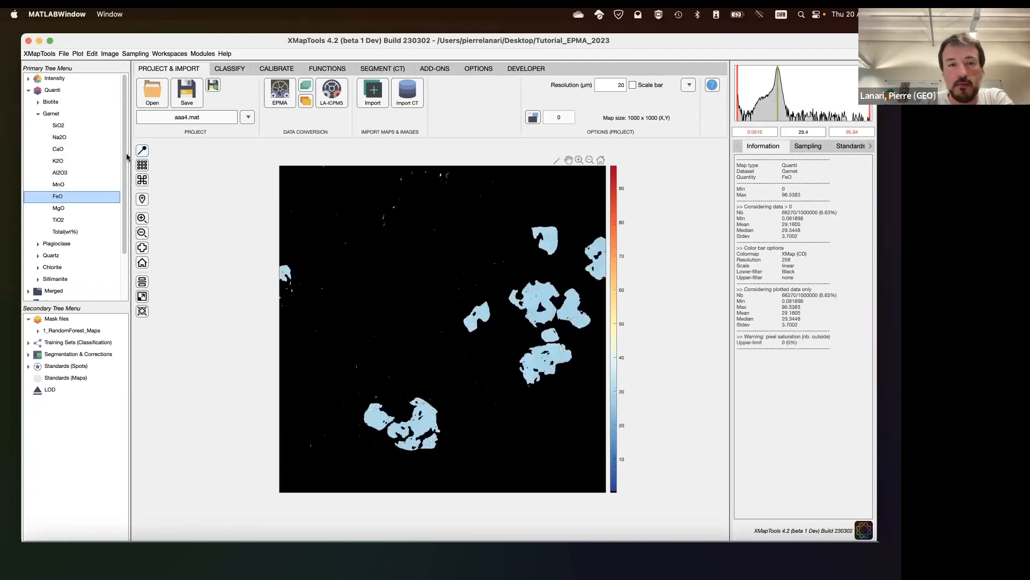
pyautogui.click(142, 152)
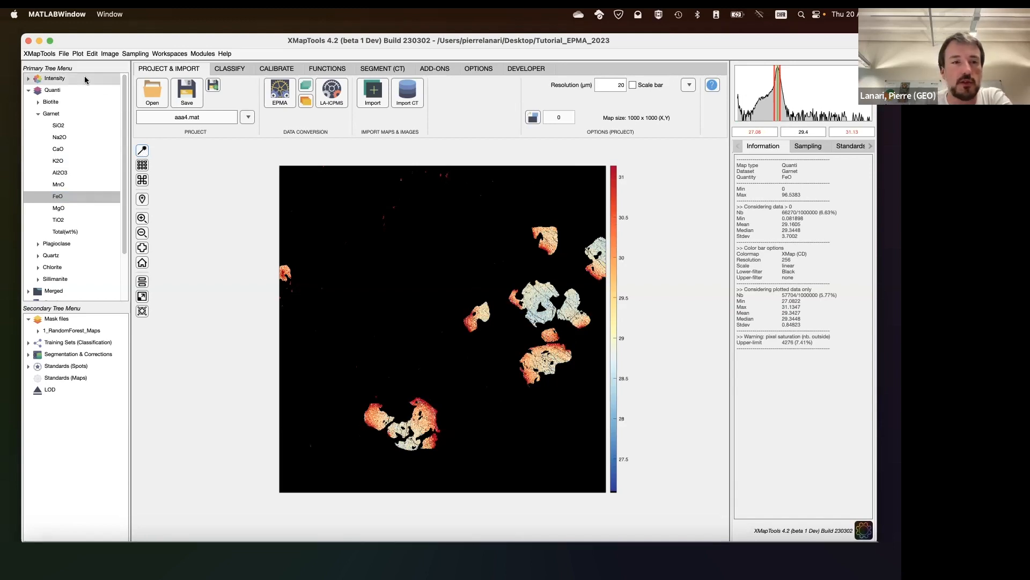
pyautogui.click(38, 114)
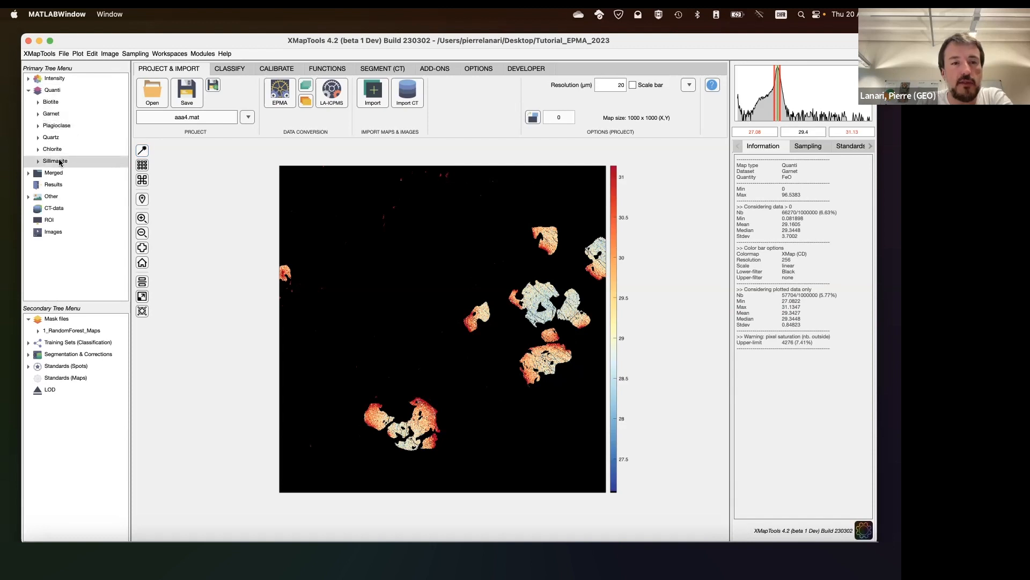
# View the SiO2 map of the merged quantitative dataset Merged_1_RandomForest_Maps
pyautogui.click(28, 90)
pyautogui.click(28, 101)
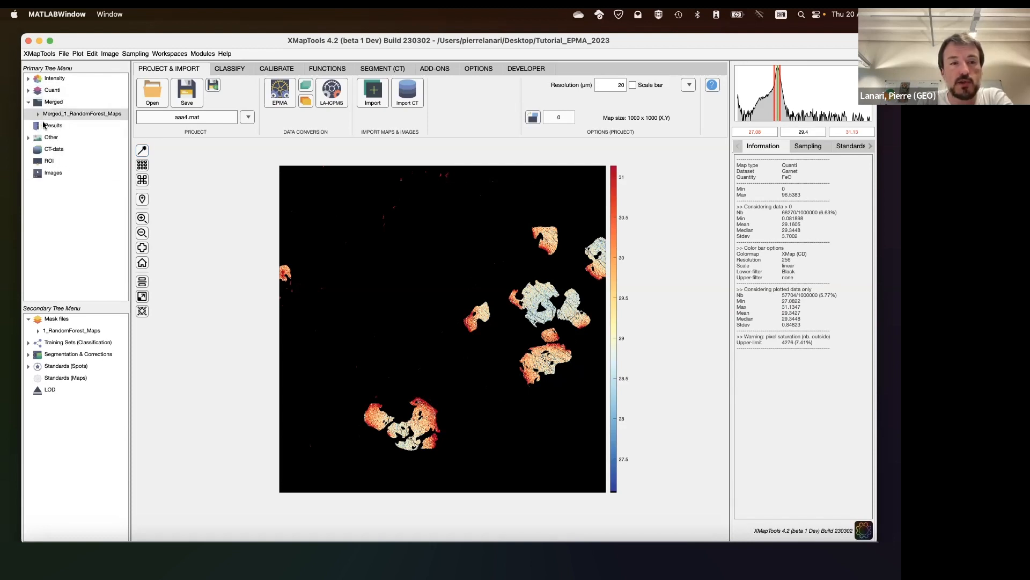
pyautogui.click(38, 114)
pyautogui.click(58, 126)
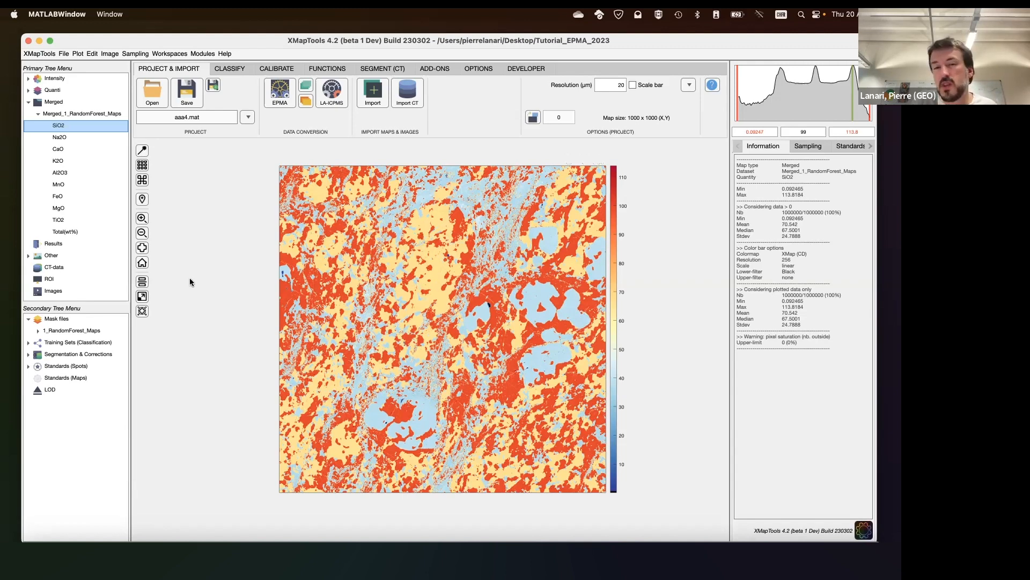
# Generate a density map from the 1_RandomForest_Maps mask file using the proposed phase densities, and display it
pyautogui.click(63, 331)
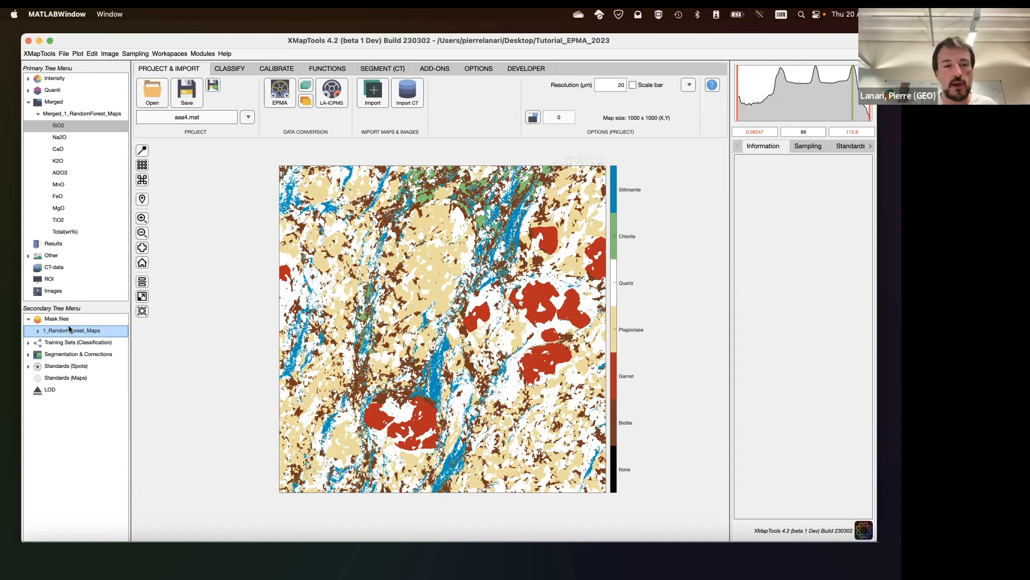
pyautogui.click(38, 330)
pyautogui.click(40, 331)
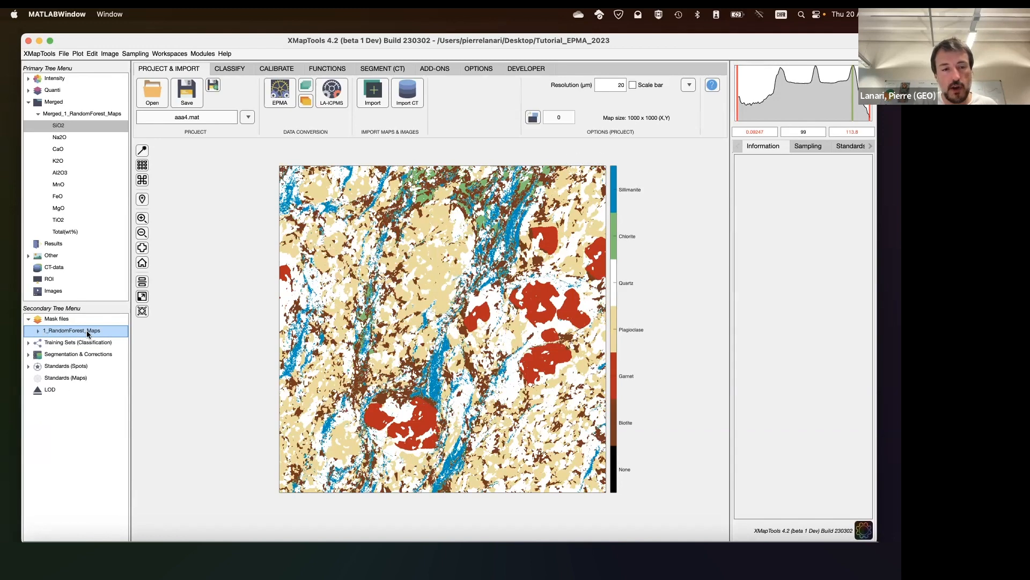
pyautogui.click(277, 69)
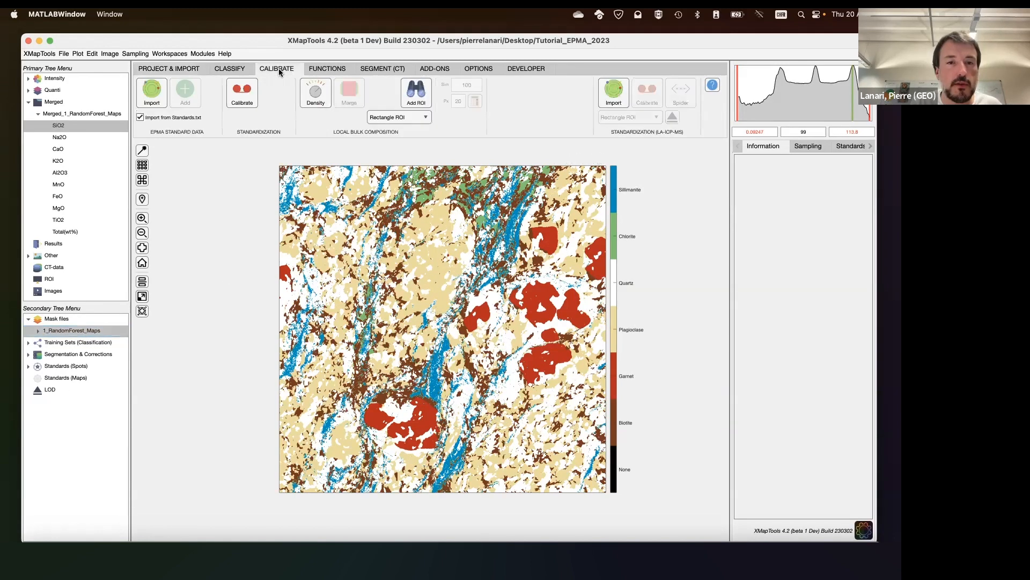
pyautogui.click(316, 97)
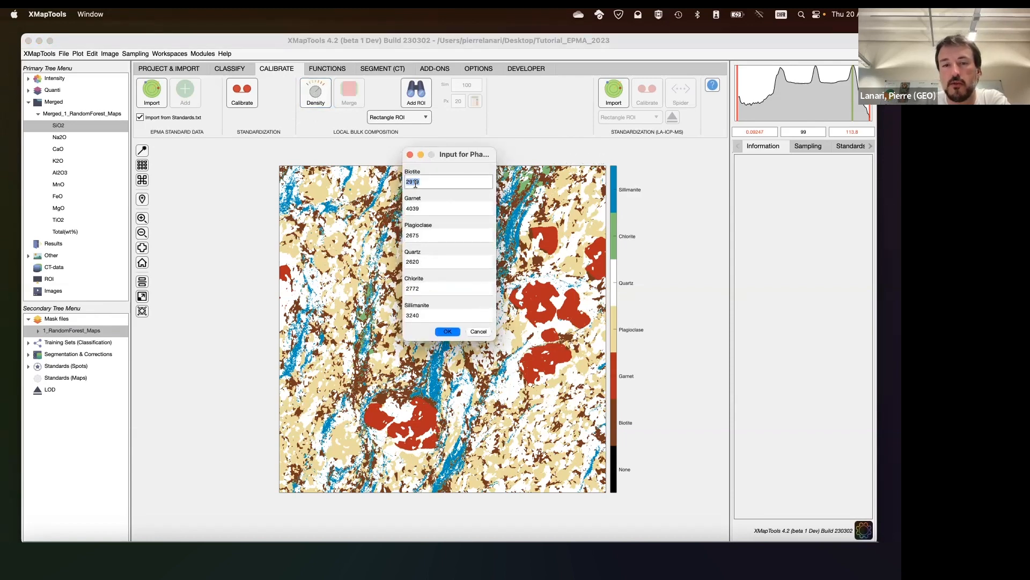
pyautogui.click(425, 209)
pyautogui.click(447, 332)
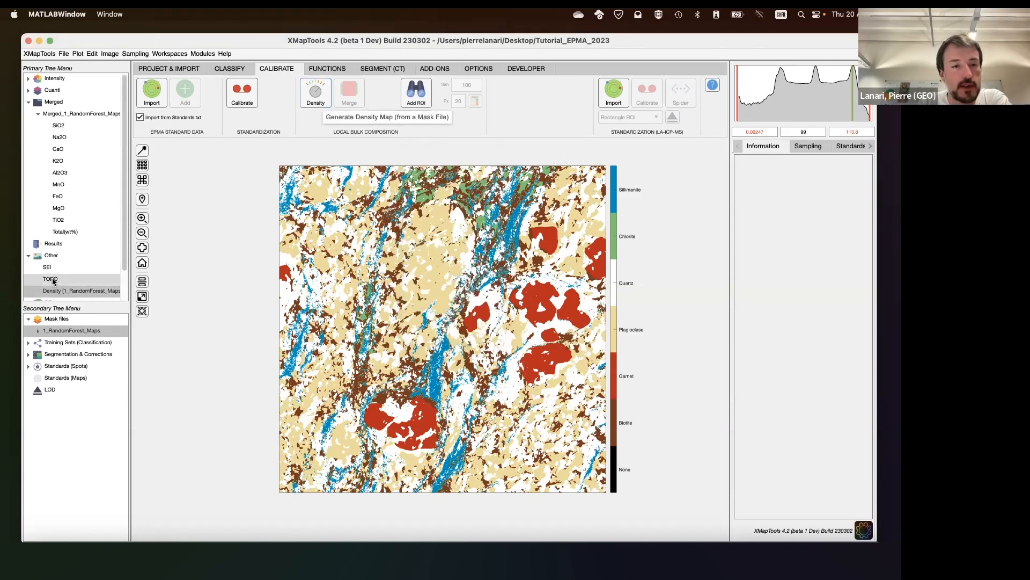
pyautogui.click(69, 289)
pyautogui.scroll(-1, 76, 224)
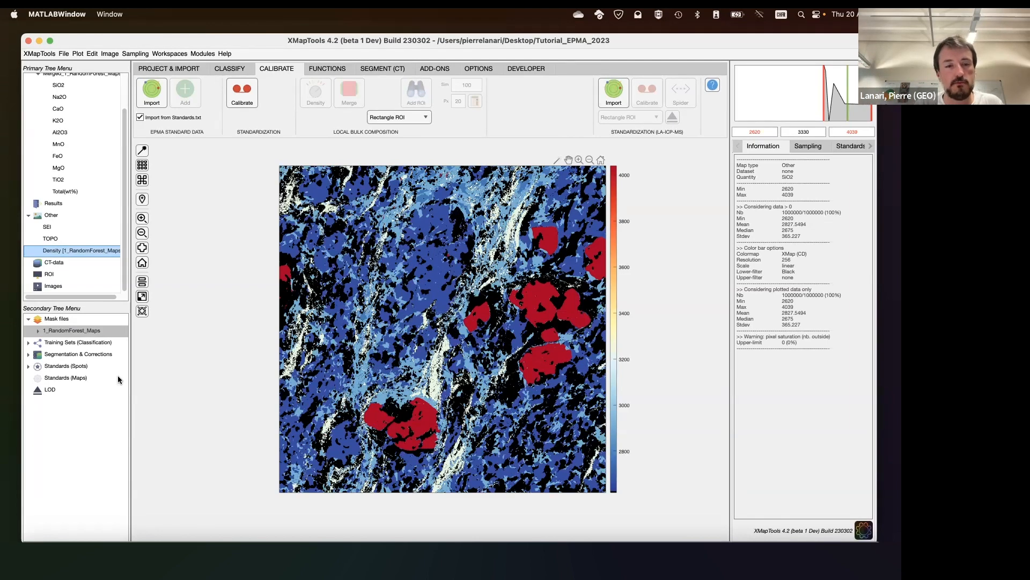
# Extract a local bulk composition from a rectangular ROI covering most of the merged SiO2 map, with its upper-right corner pulled slightly inward
pyautogui.scroll(3, 54, 112)
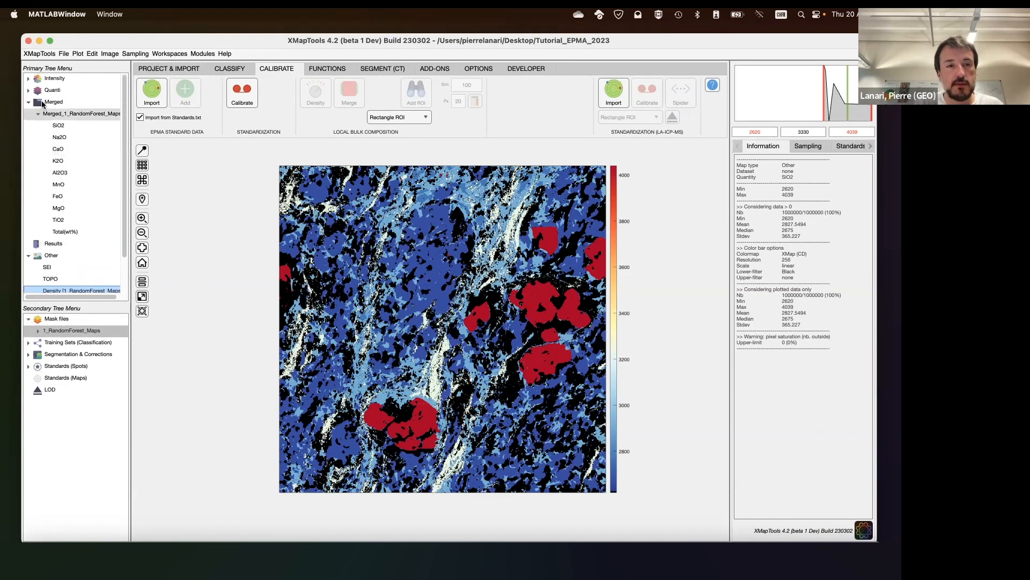
pyautogui.click(60, 126)
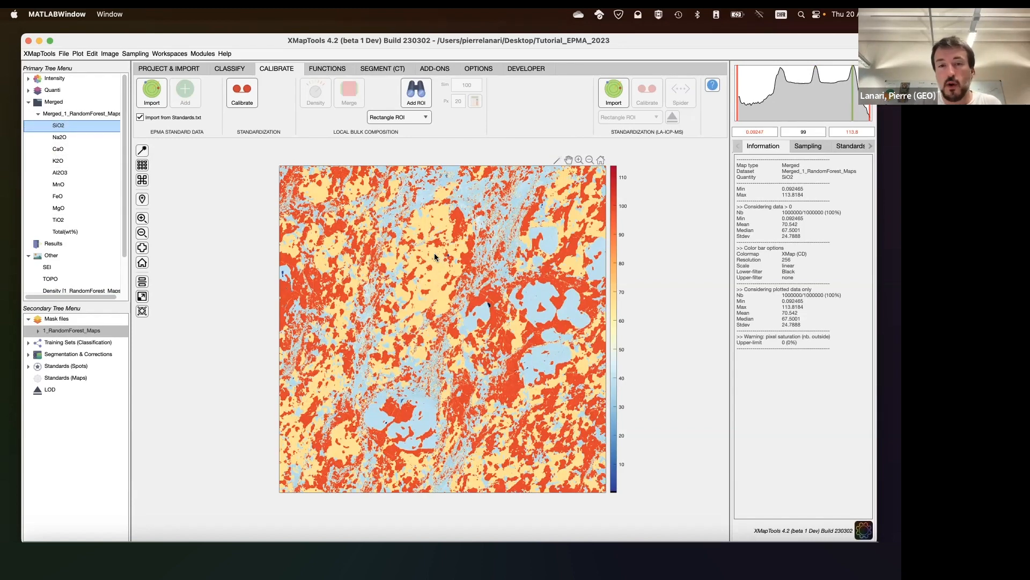
pyautogui.click(417, 91)
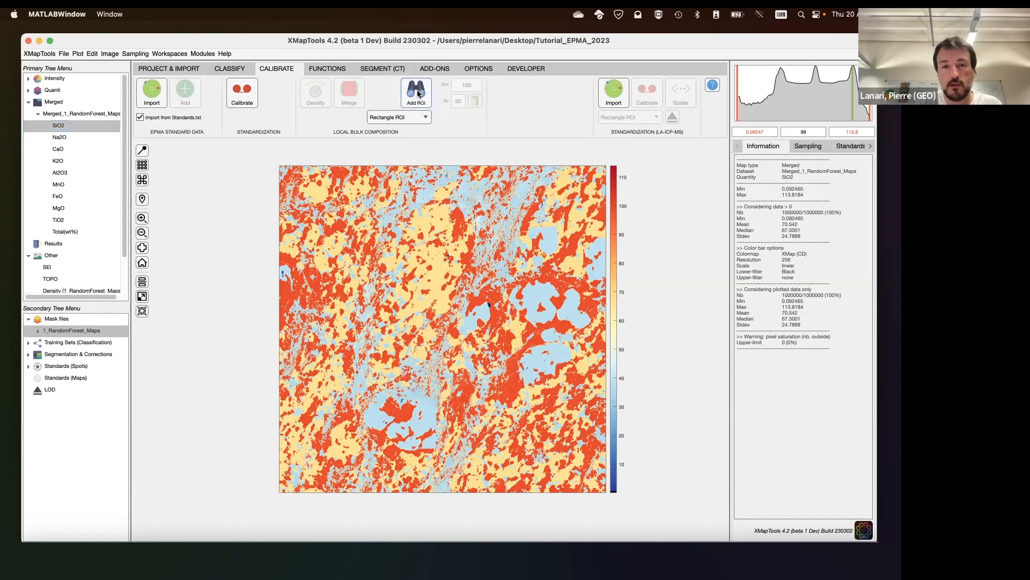
pyautogui.moveTo(310, 189); pyautogui.dragTo(572, 461)
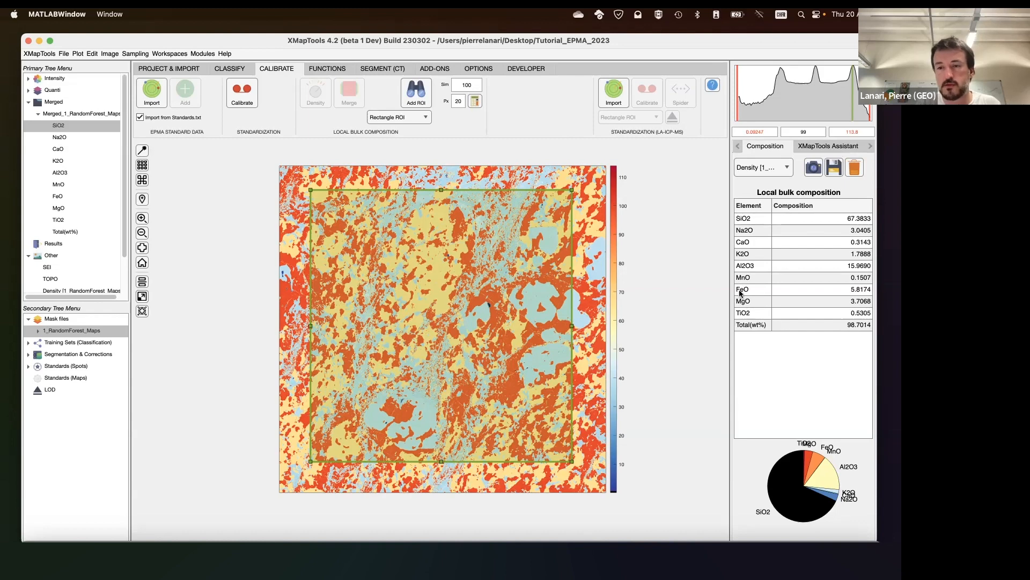
pyautogui.click(416, 113)
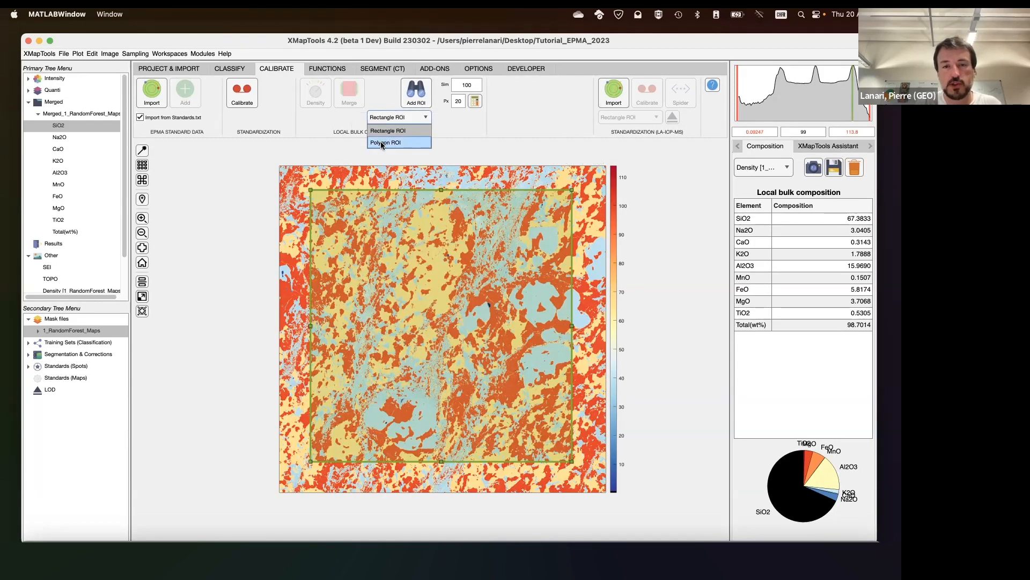
pyautogui.click(450, 140)
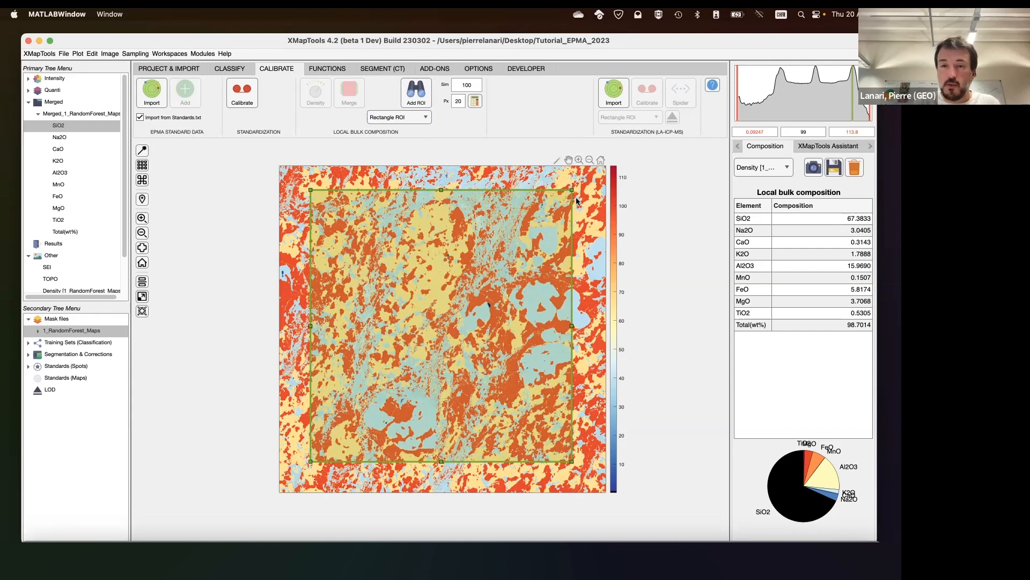
pyautogui.moveTo(573, 190); pyautogui.dragTo(564, 198)
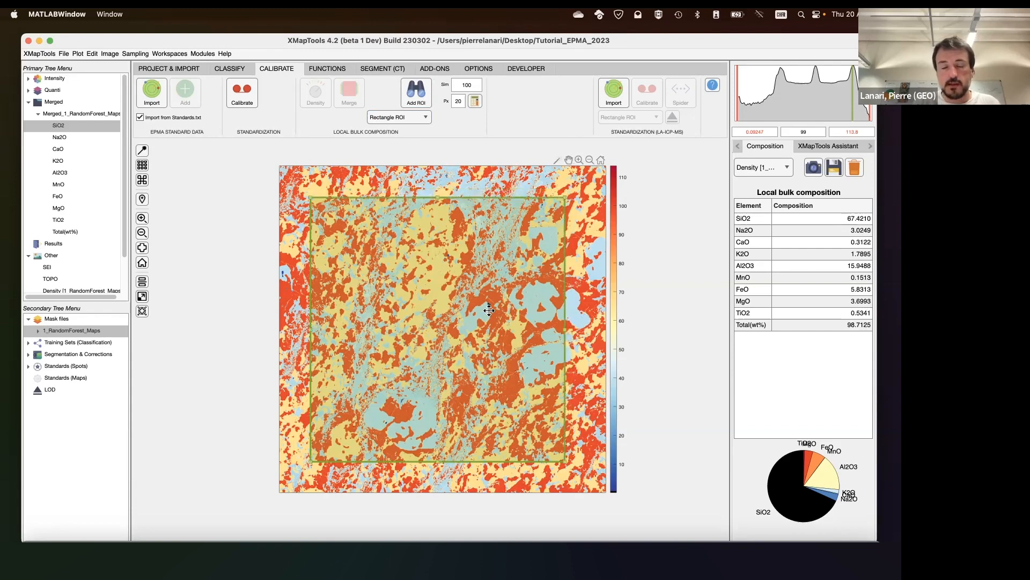
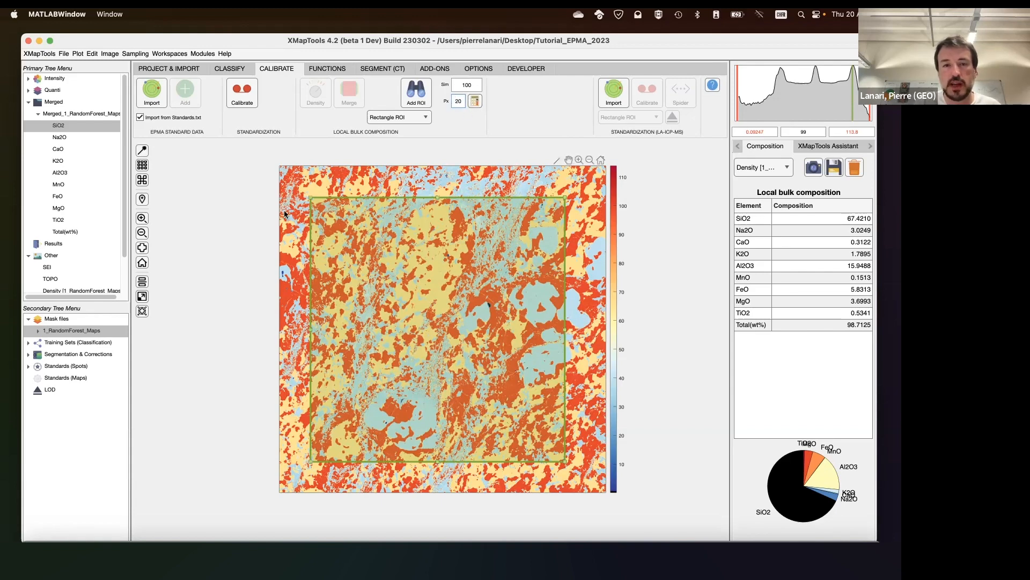
# Estimate the local bulk composition uncertainties with 100 simulations and a 20-pixel shift, close the figure and review the 2std and mean values
pyautogui.click(475, 101)
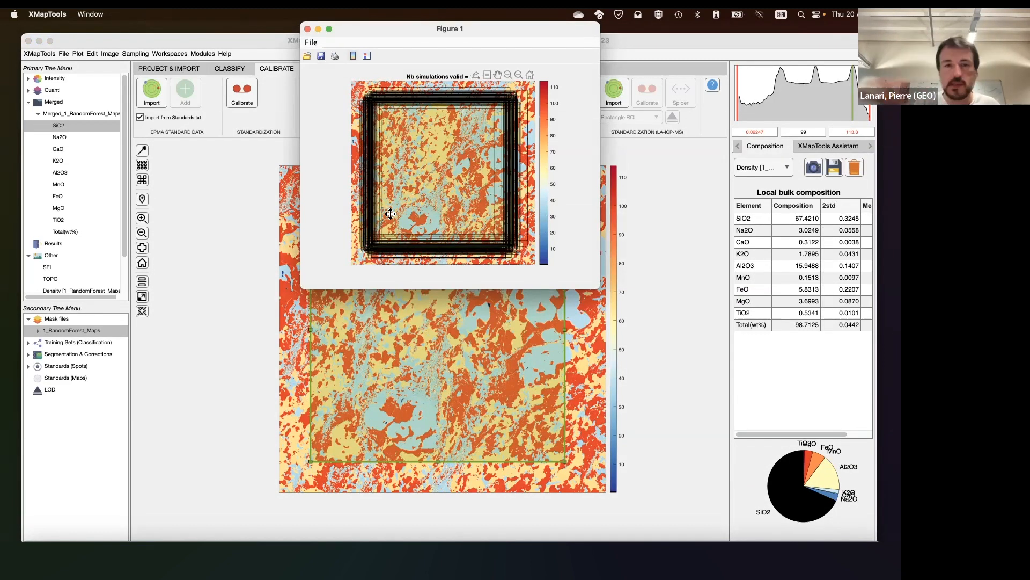
pyautogui.click(311, 43)
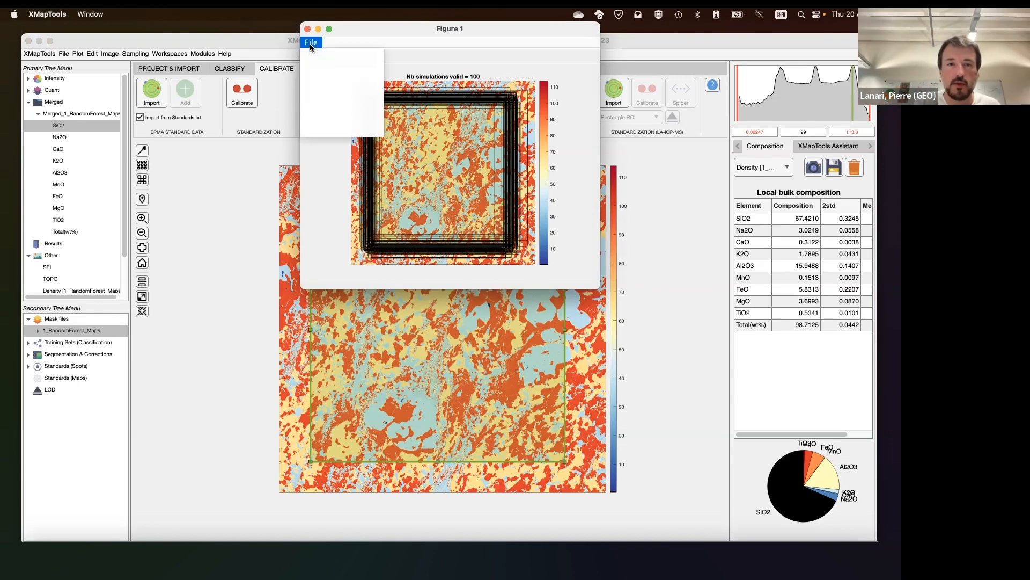
pyautogui.click(340, 66)
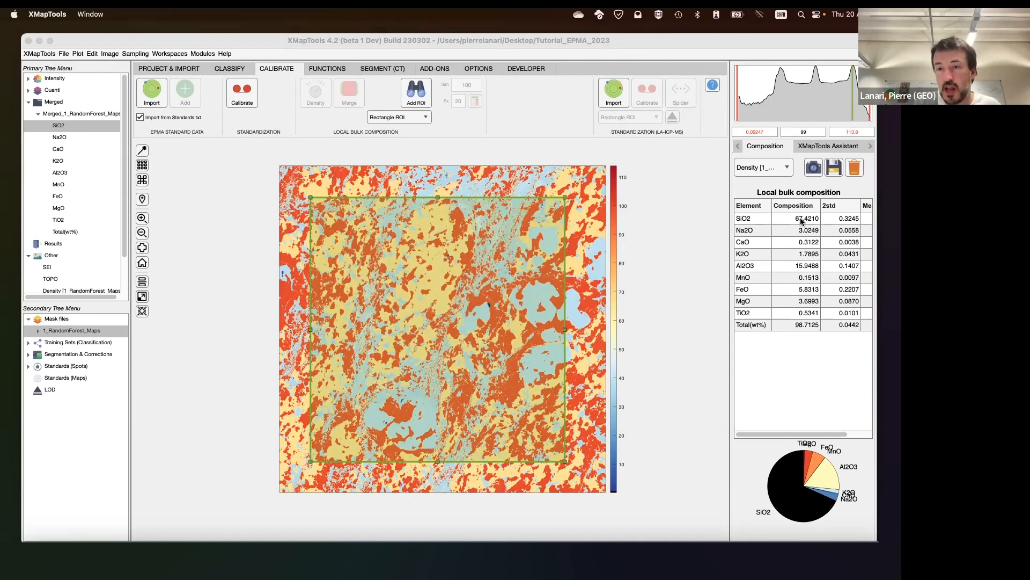
pyautogui.hscroll(3, 818, 223)
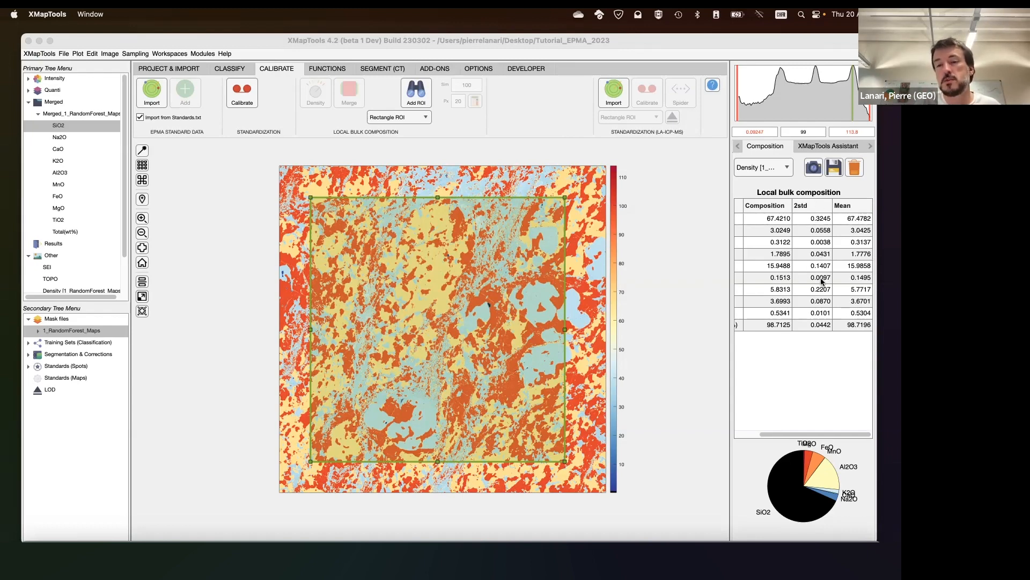
pyautogui.hscroll(-3, 815, 250)
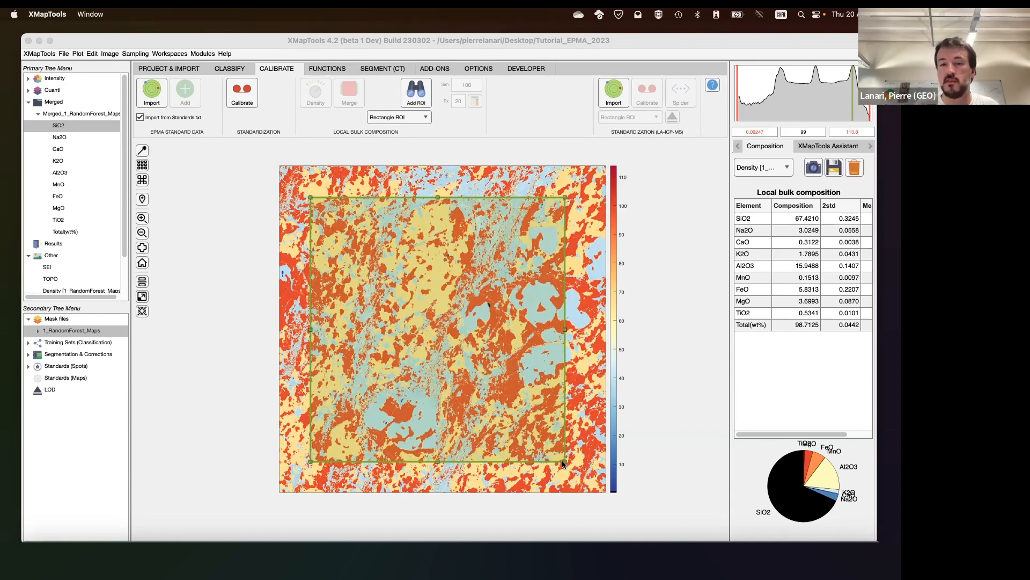
# Shrink the ROI to the upper-left part of the map to recompute its local bulk composition, and delete the ROI
pyautogui.moveTo(568, 462); pyautogui.dragTo(507, 318)
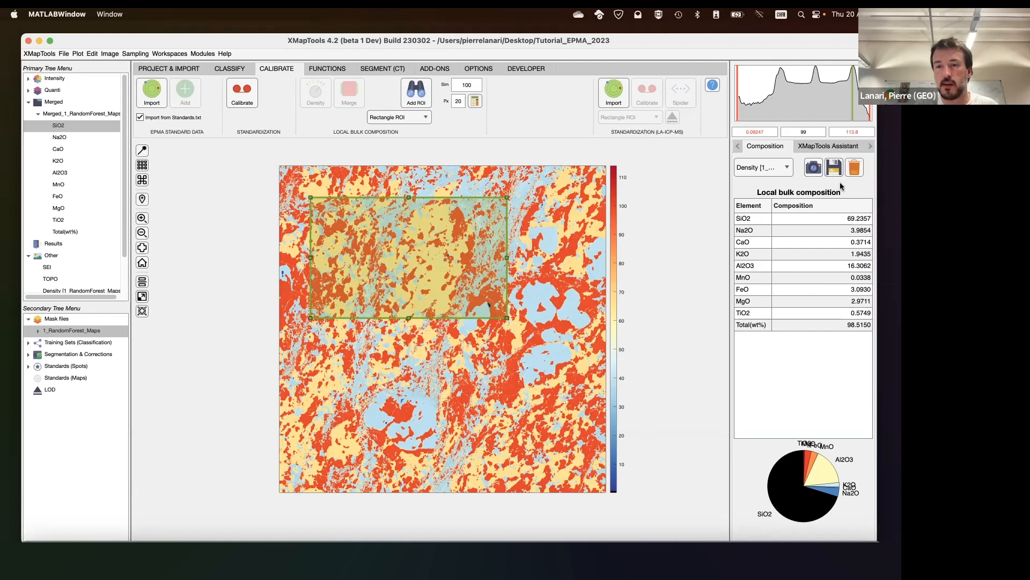
pyautogui.click(856, 169)
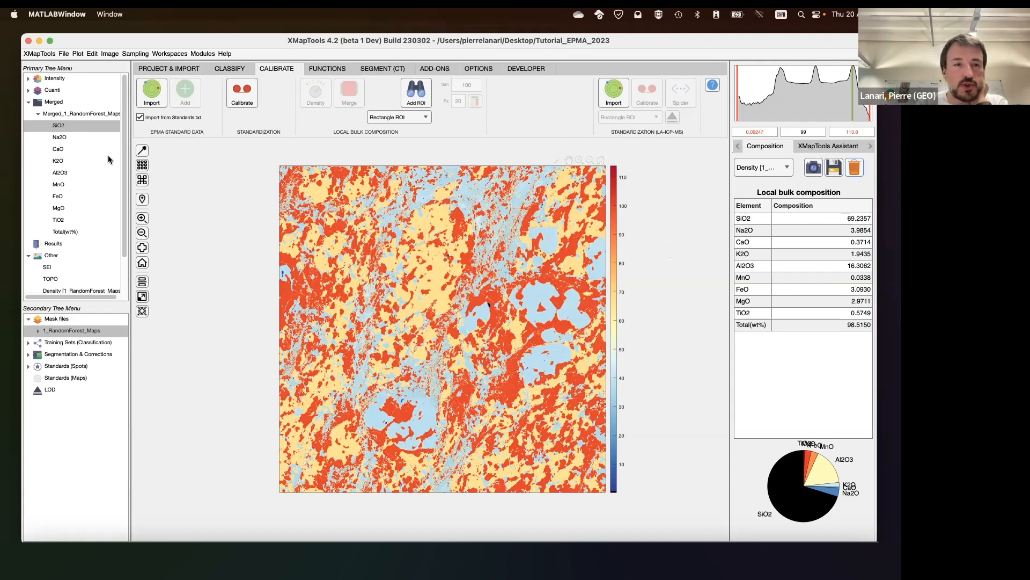
# Plot how each oxide of the merged map is distributed among the minerals of 1_RandomForest_Maps, enlarge the figure to examine it and close it
pyautogui.click(67, 144)
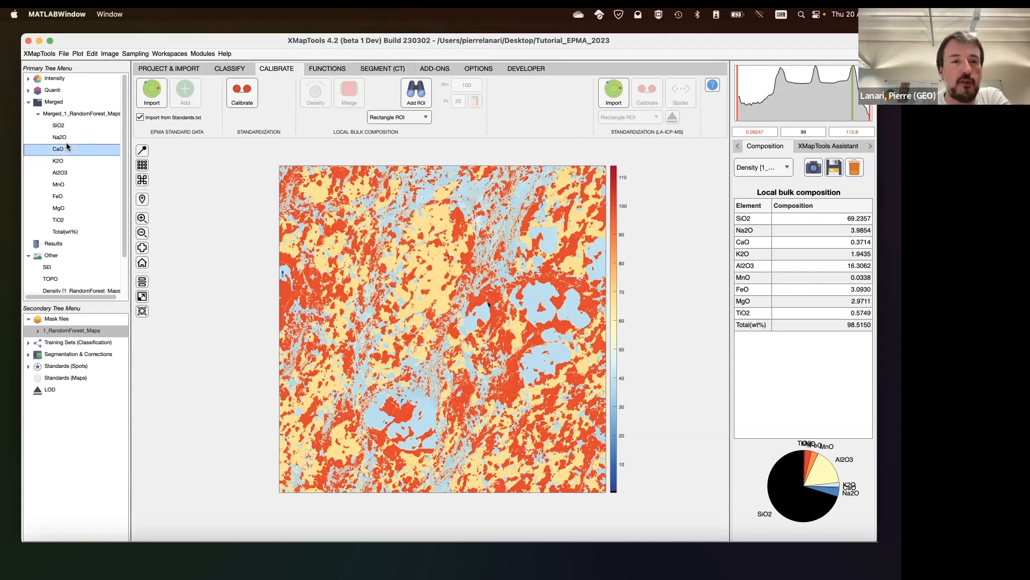
pyautogui.click(61, 126)
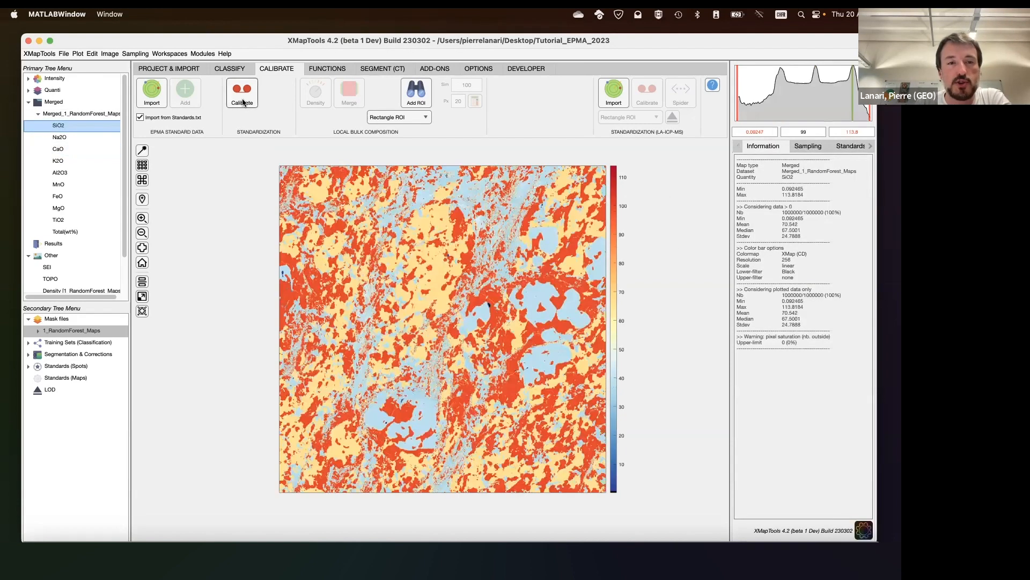
pyautogui.click(233, 69)
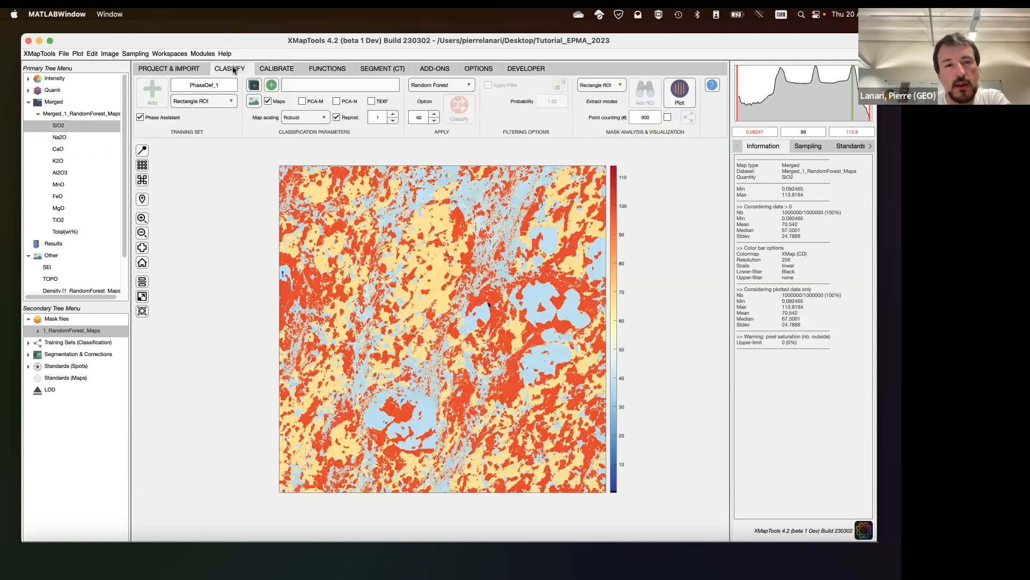
pyautogui.click(87, 330)
pyautogui.press('Return')
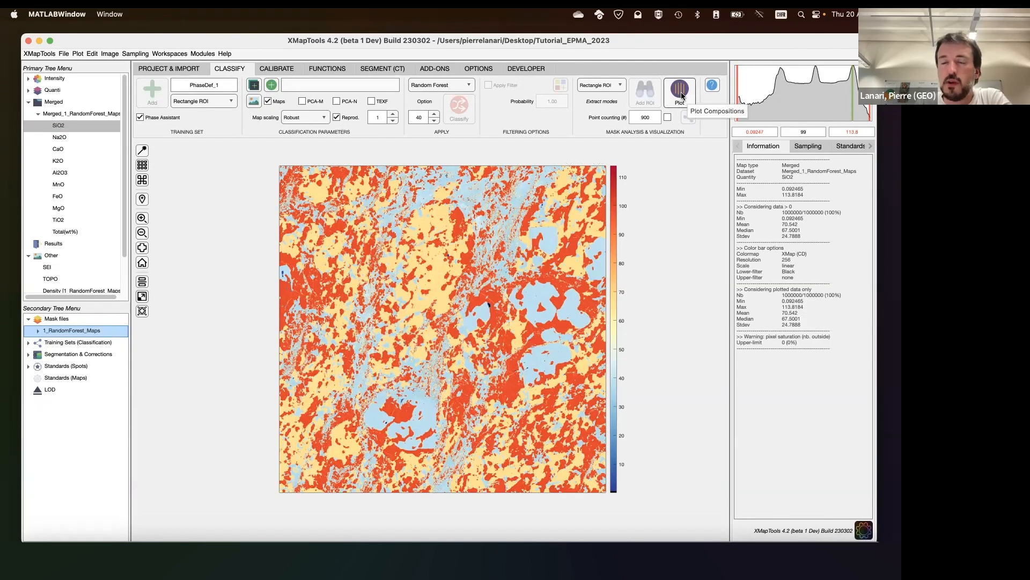
pyautogui.click(680, 95)
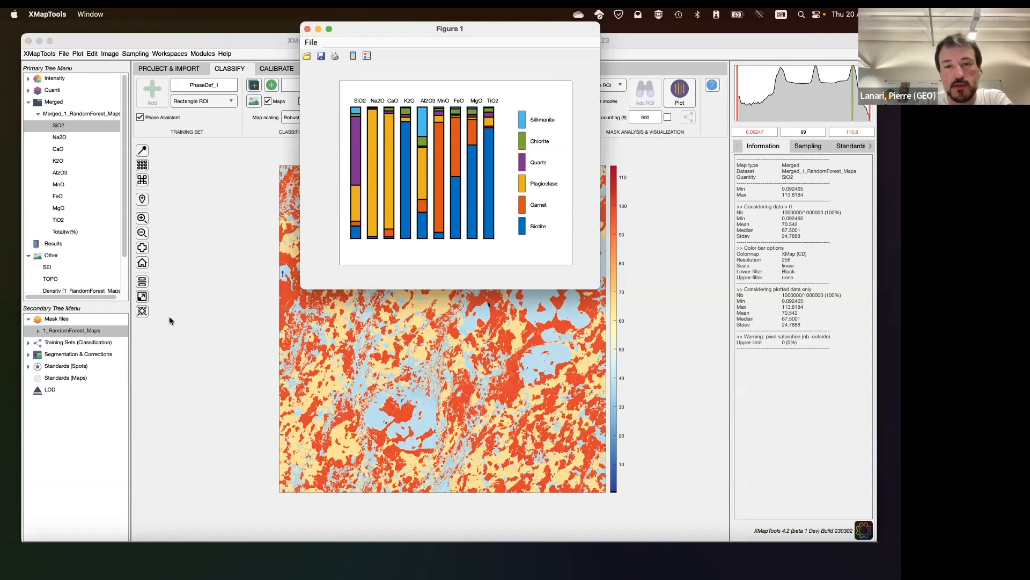
pyautogui.moveTo(599, 289); pyautogui.dragTo(722, 413)
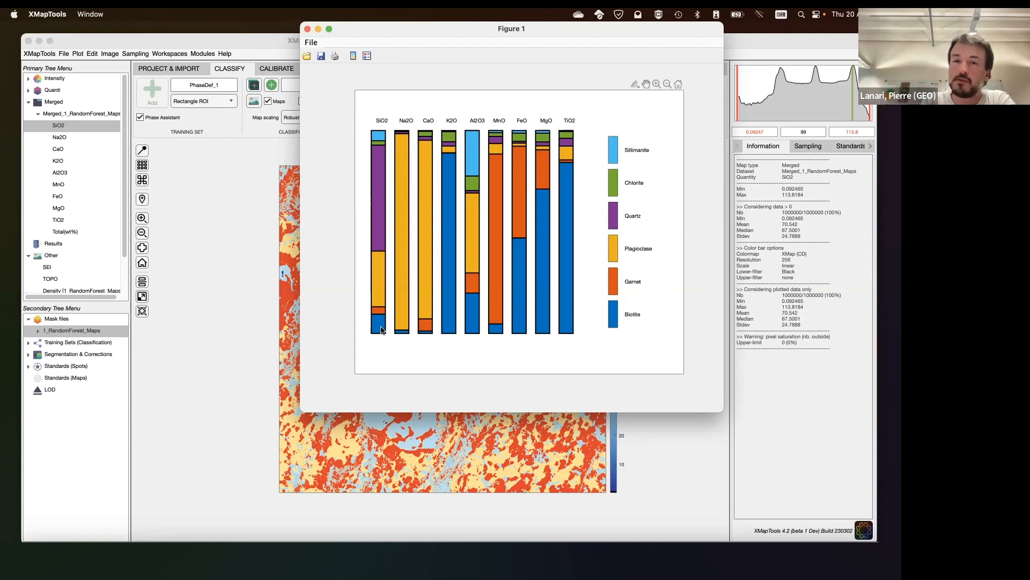
pyautogui.click(313, 42)
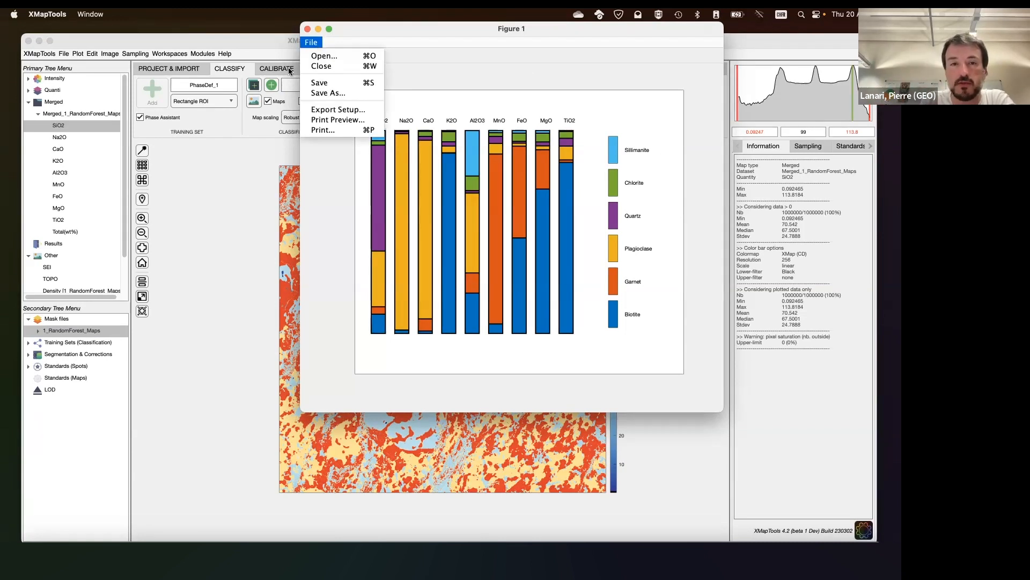
pyautogui.click(307, 29)
# Merge the calibrated Biotite, Plagioclase, Quartz, Chlorite and Sillimanite maps, leaving out Garnet
pyautogui.click(28, 89)
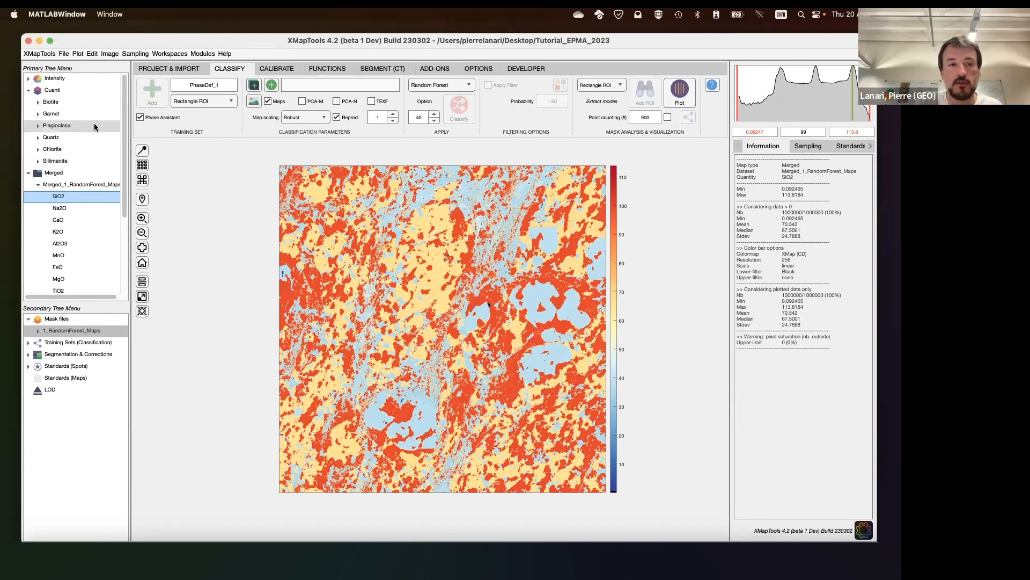
pyautogui.click(56, 101)
pyautogui.click(285, 70)
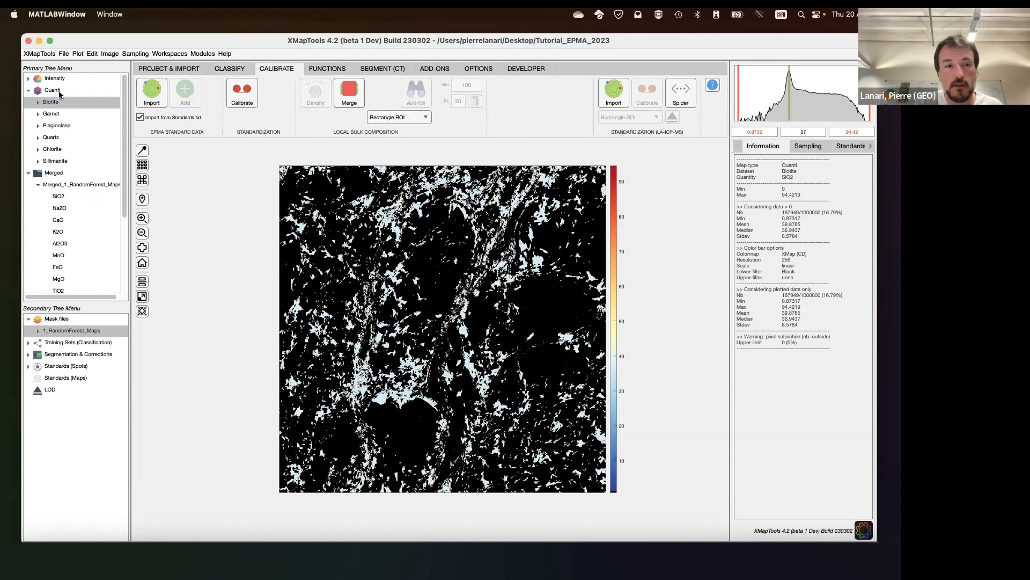
pyautogui.click(358, 95)
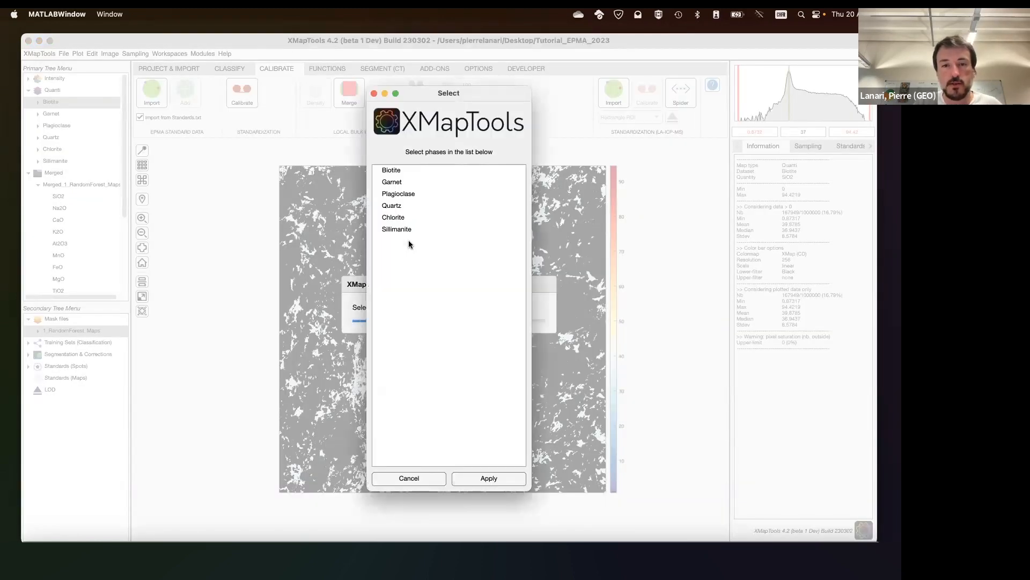
pyautogui.click(407, 170)
pyautogui.keyDown('super'); pyautogui.click(398, 193); pyautogui.keyUp('super')
pyautogui.keyDown('super'); pyautogui.click(398, 205); pyautogui.keyUp('super')
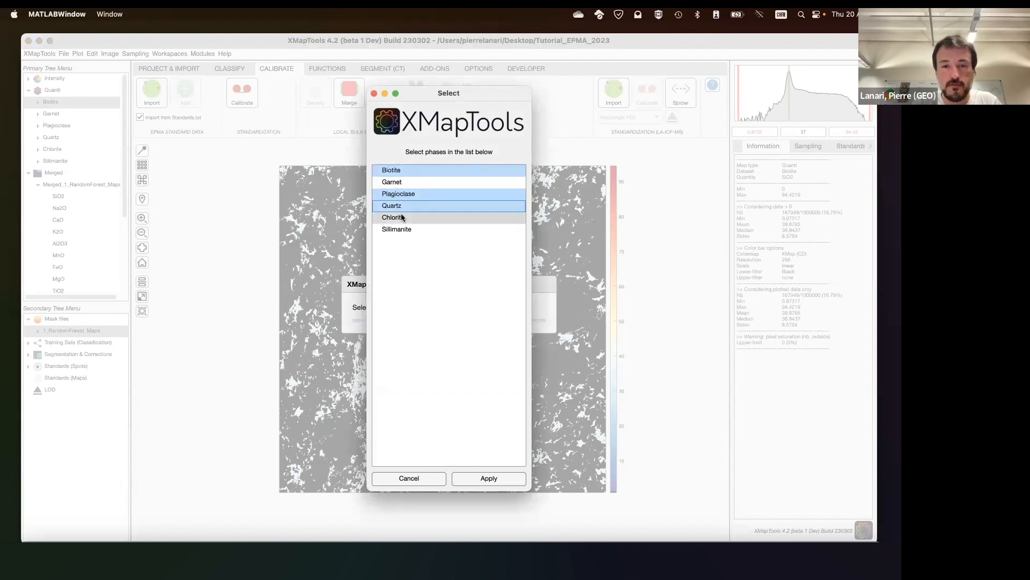
pyautogui.keyDown('super'); pyautogui.click(400, 216); pyautogui.keyUp('super')
pyautogui.keyDown('super'); pyautogui.click(402, 229); pyautogui.keyUp('super')
pyautogui.click(489, 477)
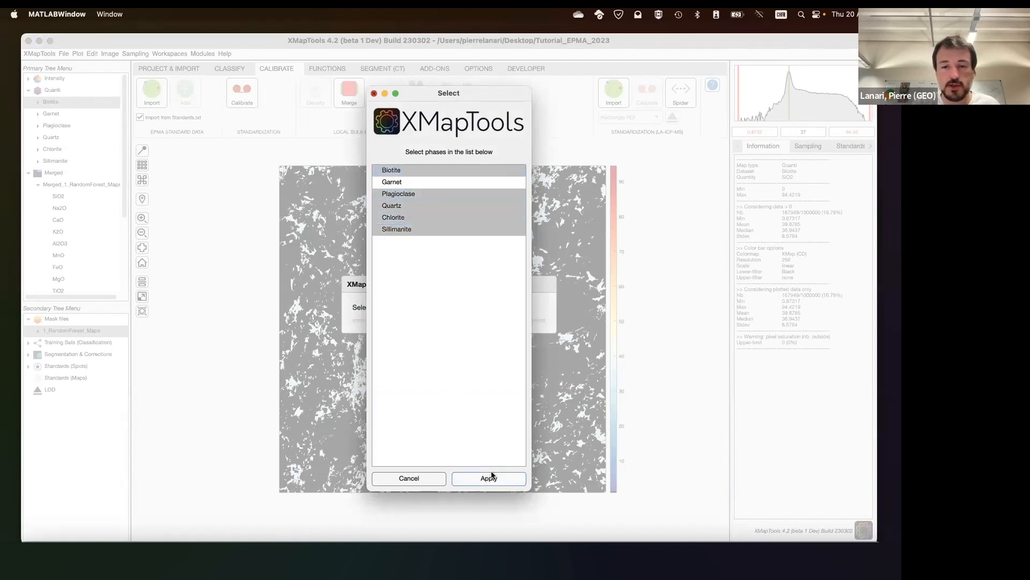
# Display the SiO2 map of Merged_Manual and draw a rectangle ROI over nearly the whole map to compute its local bulk composition
pyautogui.click(63, 210)
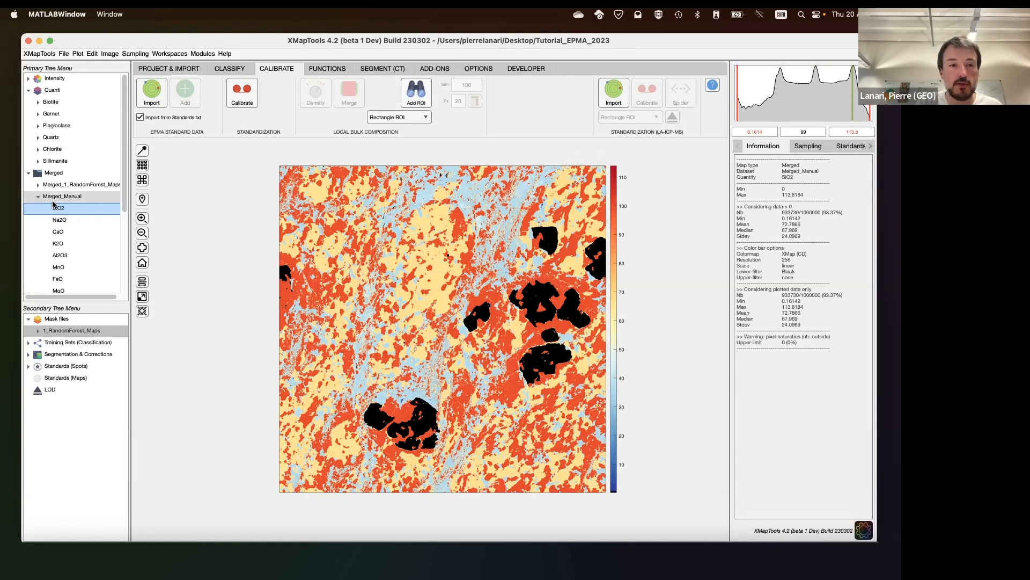
pyautogui.click(415, 92)
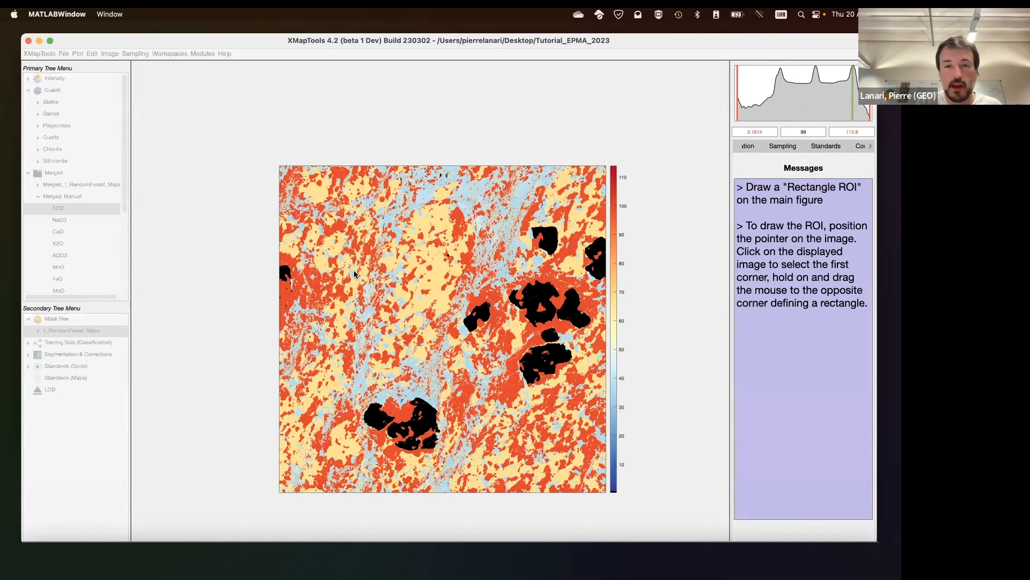
pyautogui.moveTo(287, 174); pyautogui.dragTo(594, 479)
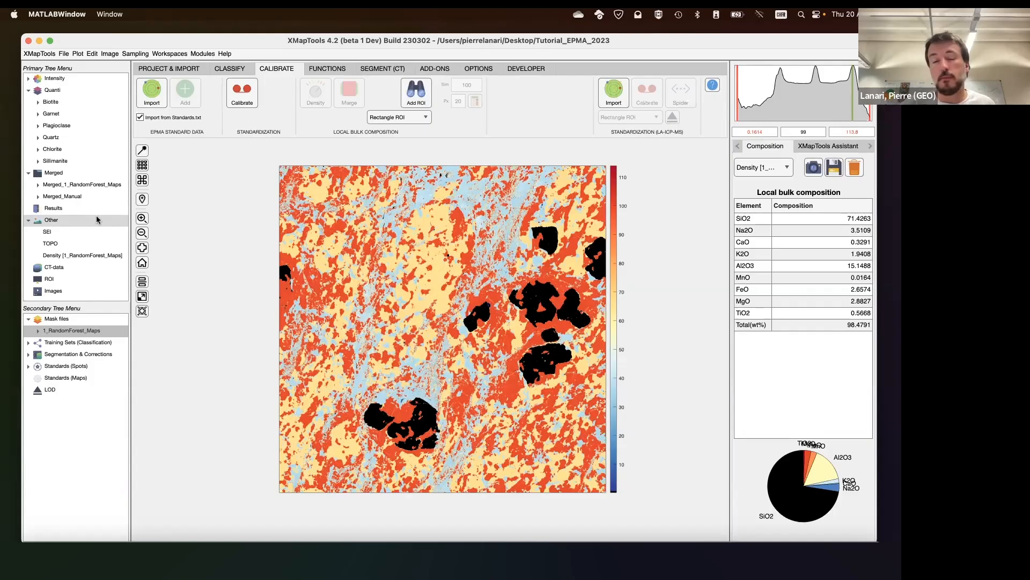
pyautogui.click(29, 172)
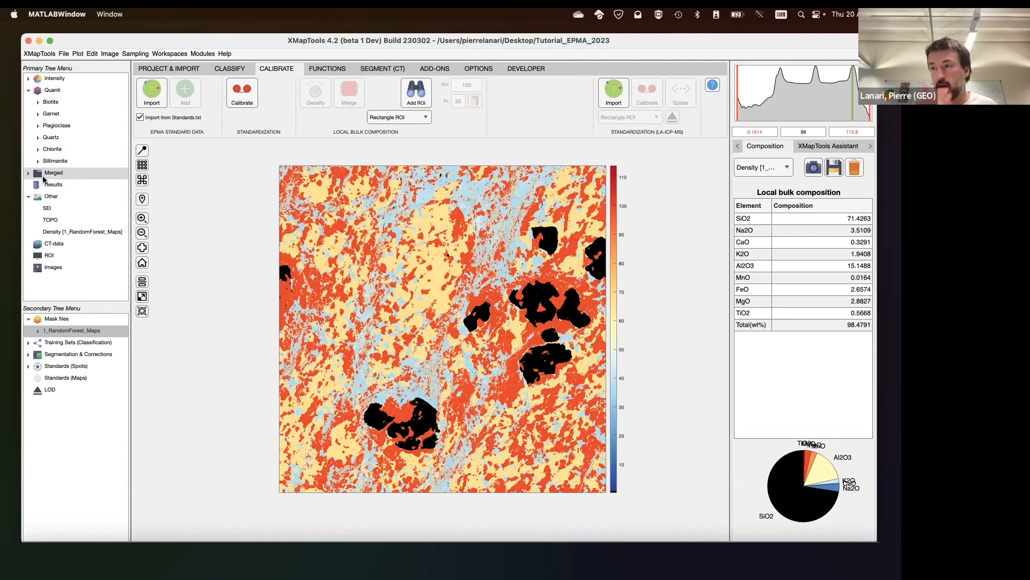
# Calculate the structural formula of the calibrated Biotite maps with the Biotite function Bt (SF, 11-Ox. basis)
pyautogui.click(53, 104)
pyautogui.click(322, 69)
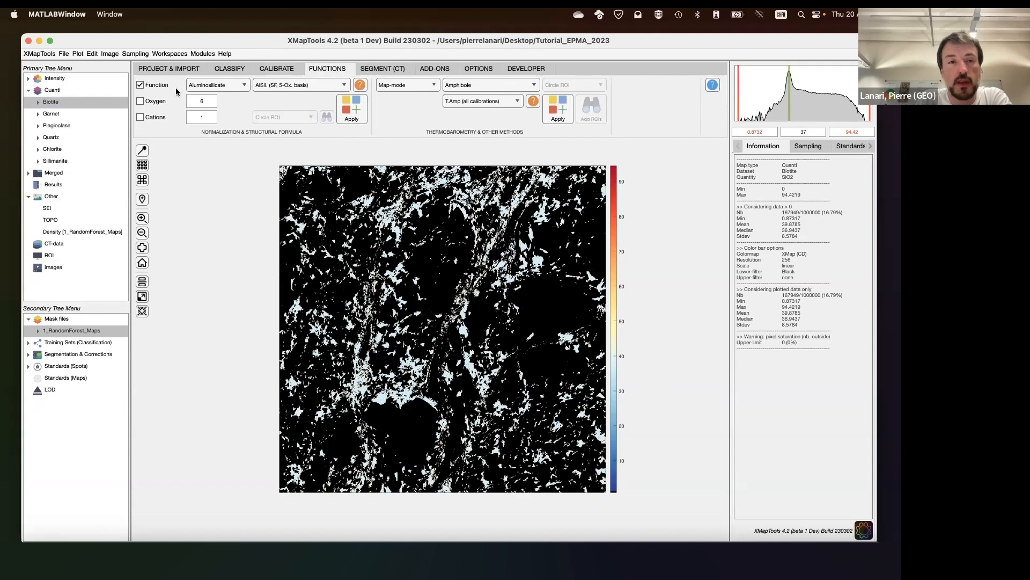
pyautogui.click(217, 87)
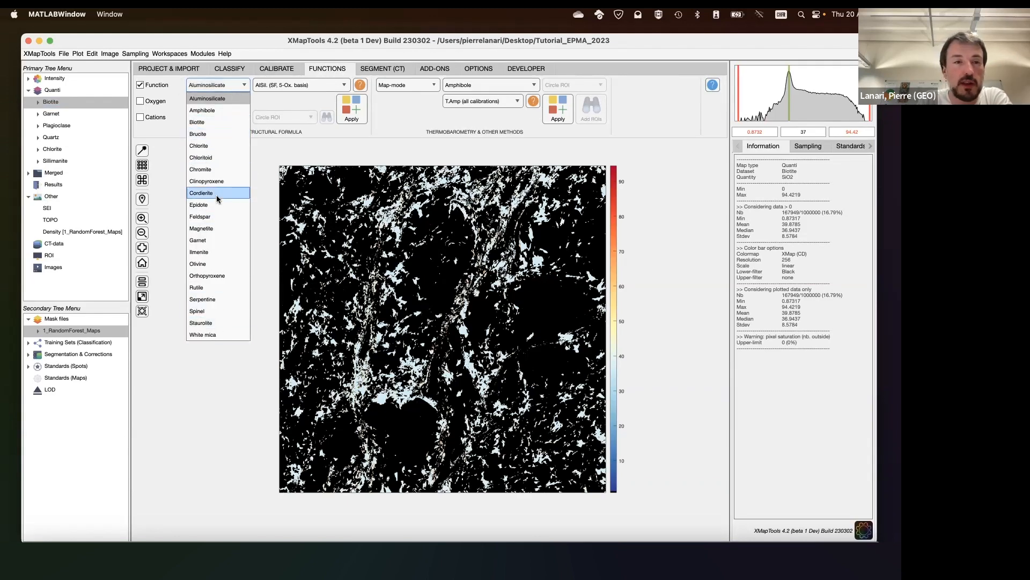
pyautogui.click(212, 122)
pyautogui.click(83, 103)
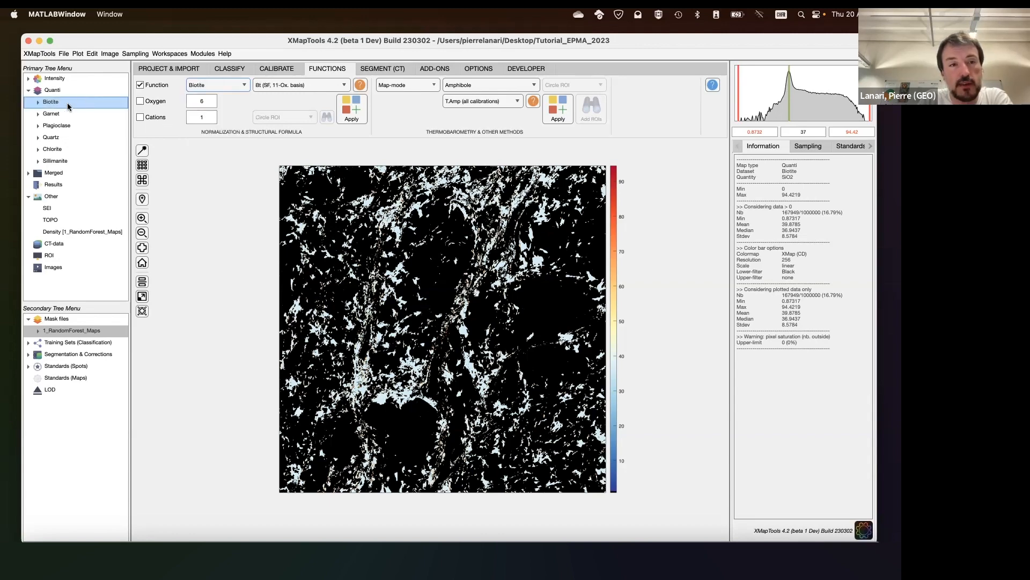
pyautogui.click(353, 111)
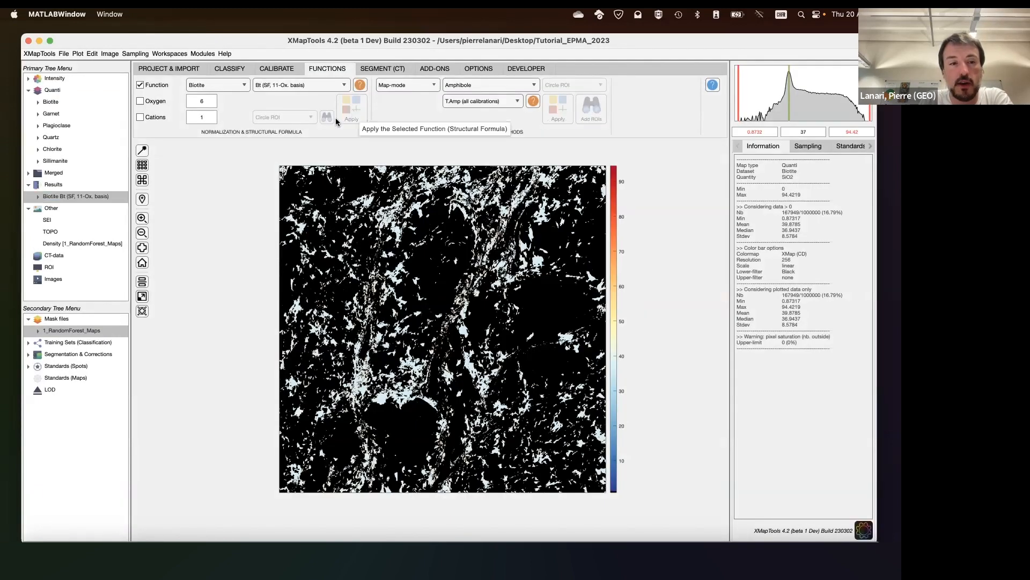
# Display the Si and XMg maps of the biotite structural formula, auto-adjust the XMg color range and collapse the biotite results
pyautogui.click(39, 200)
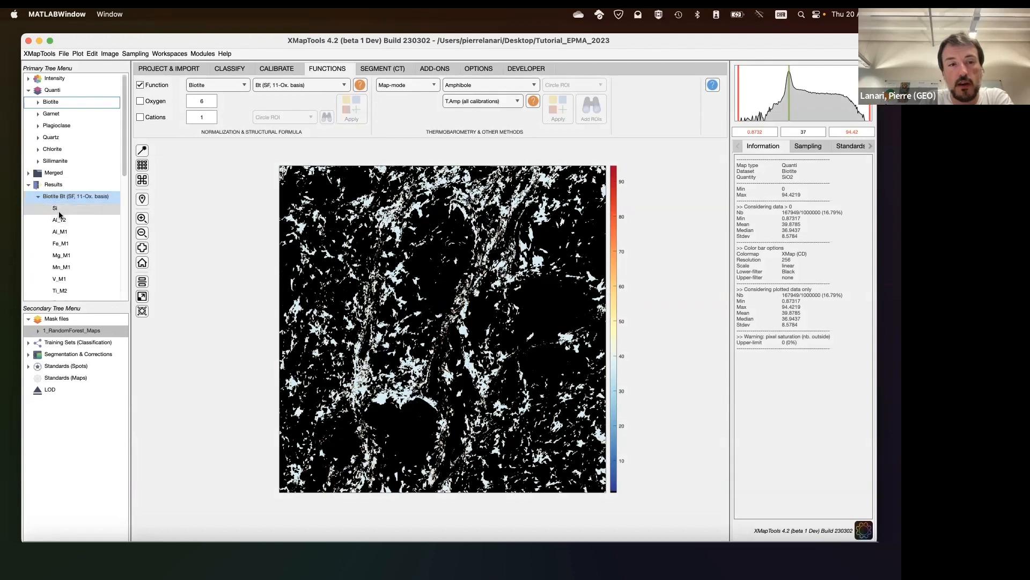
pyautogui.click(55, 207)
pyautogui.scroll(-2, 63, 241)
pyautogui.scroll(-5, 62, 236)
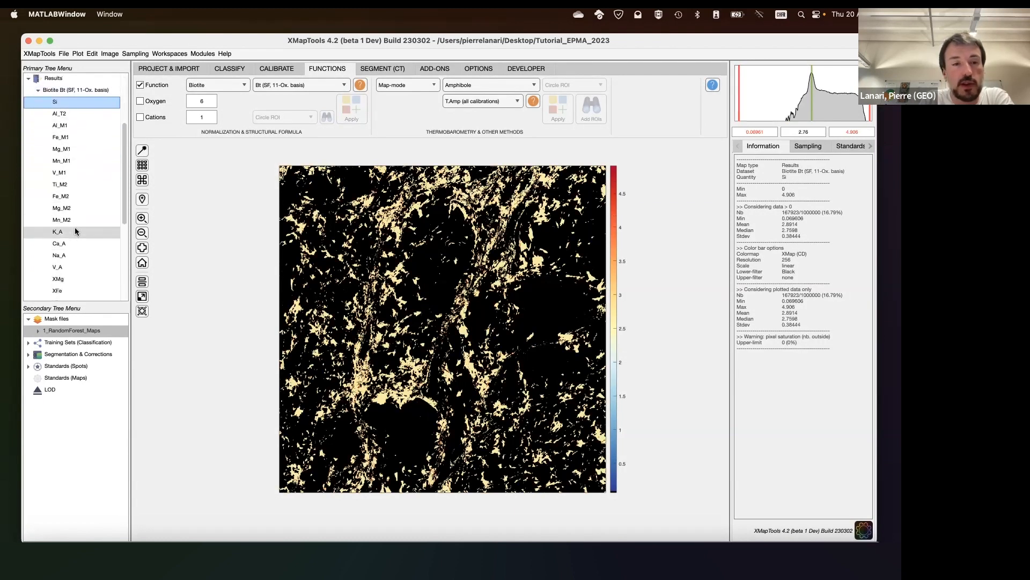
pyautogui.click(75, 237)
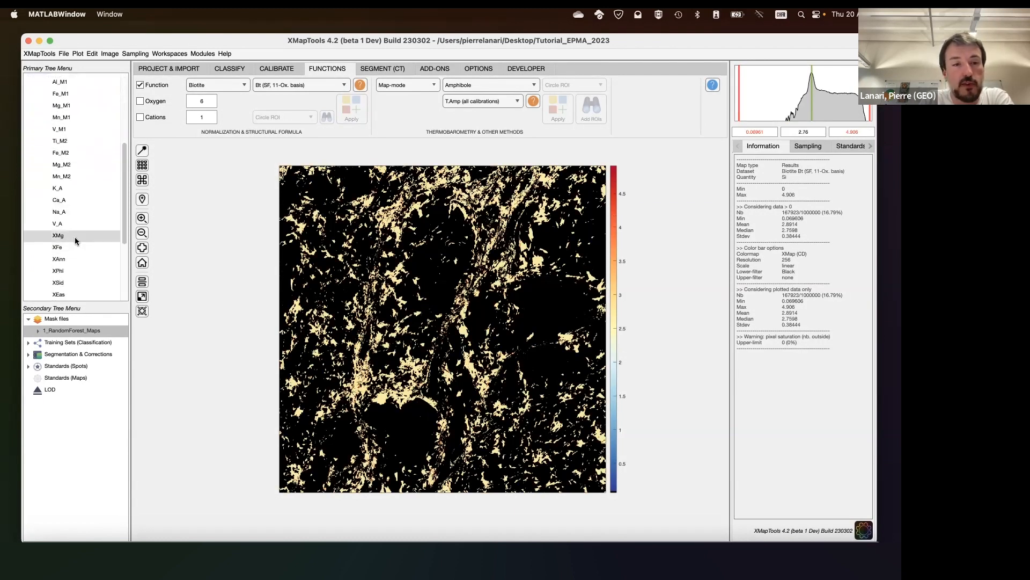
pyautogui.click(144, 150)
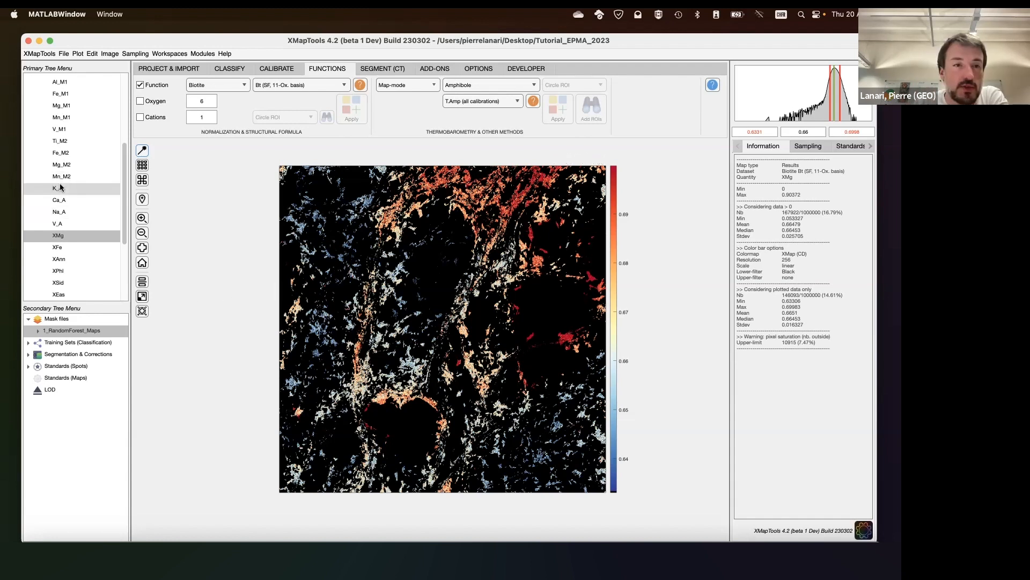
pyautogui.scroll(5, 59, 187)
pyautogui.click(38, 197)
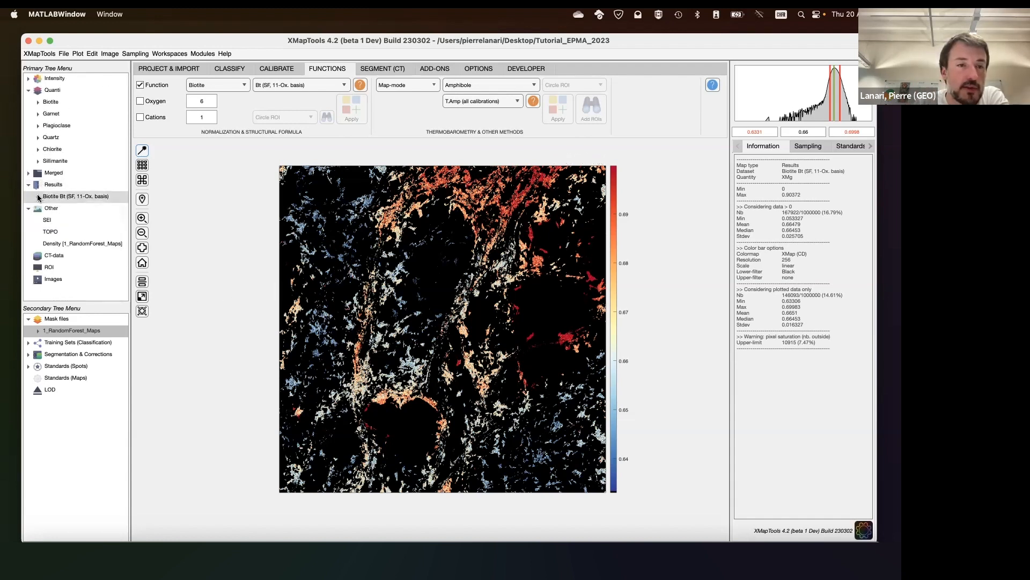
# Calculate the structural formula of the calibrated Garnet maps with the Garnet function Grt (SF, 12-Ox. basis)
pyautogui.click(49, 114)
pyautogui.click(223, 84)
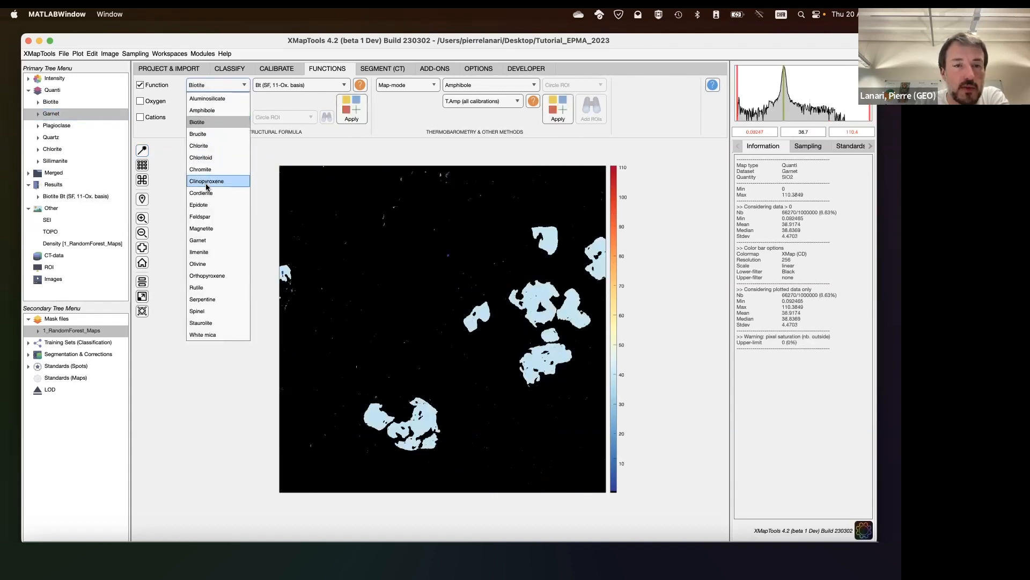
pyautogui.click(210, 241)
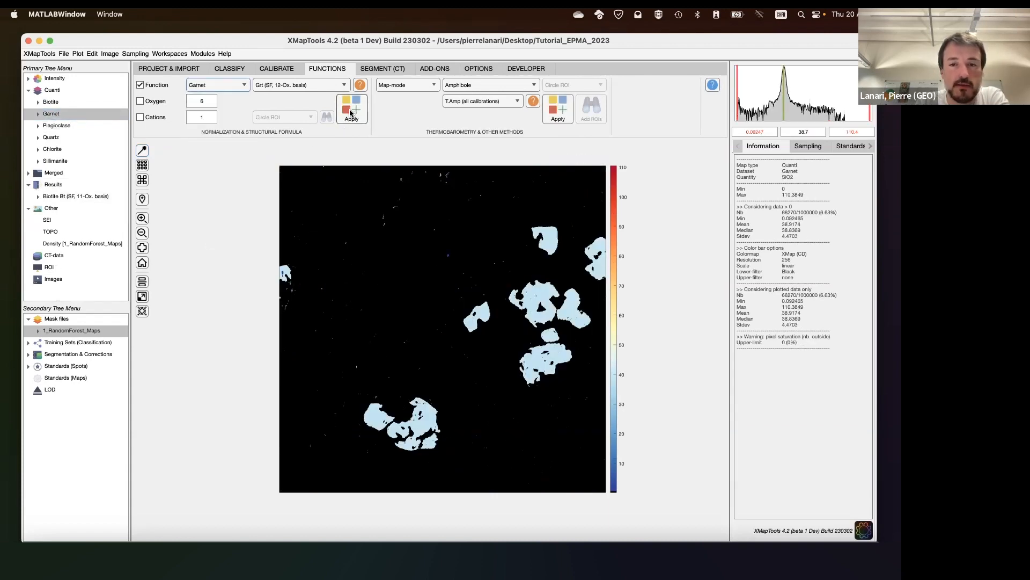
pyautogui.click(351, 112)
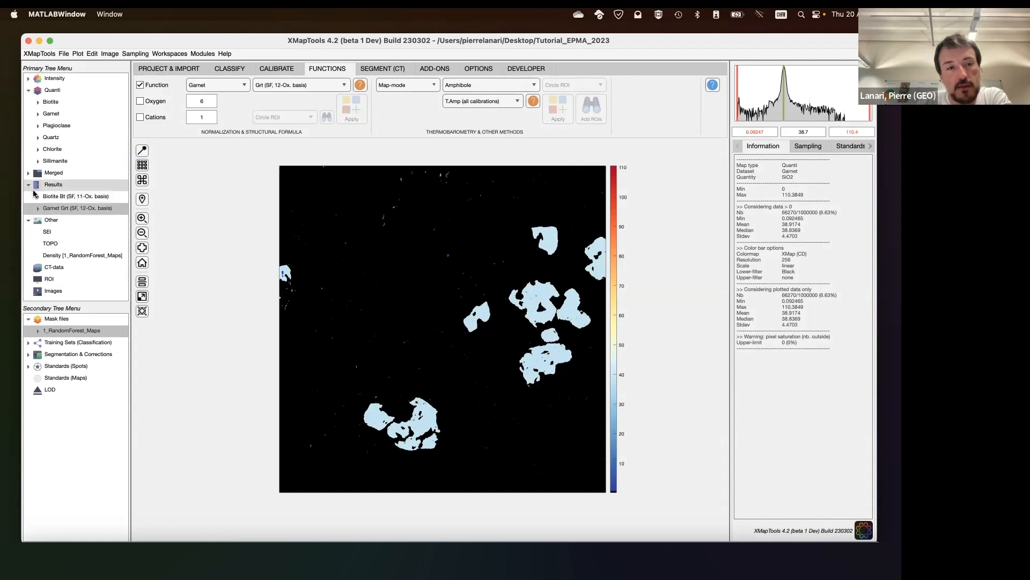
# Inspect the garnet end-member maps Xalm, Xsps, Xprp and Xgrs one by one, auto-adjusting the color range of each
pyautogui.click(38, 208)
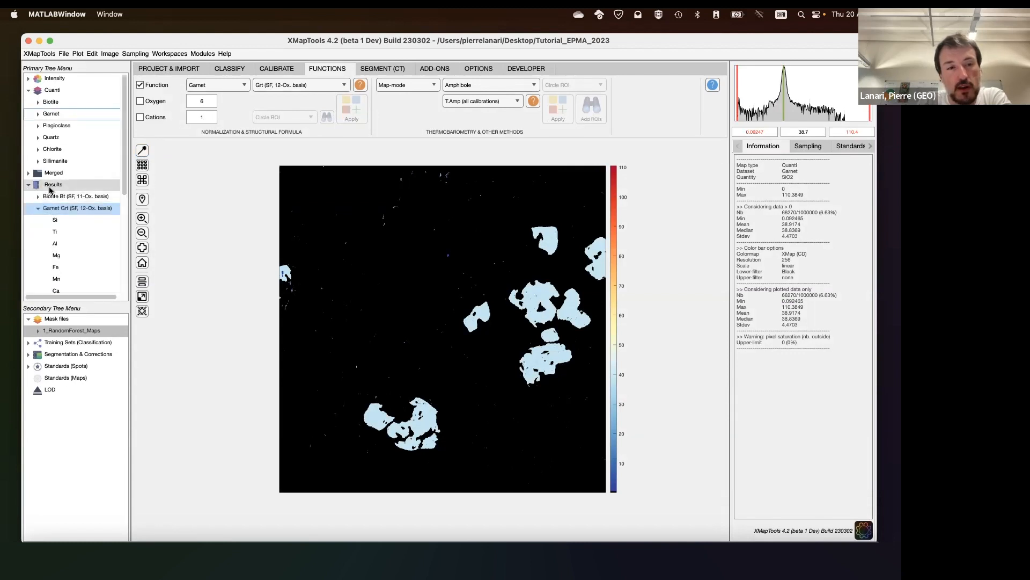
pyautogui.scroll(-5, 80, 161)
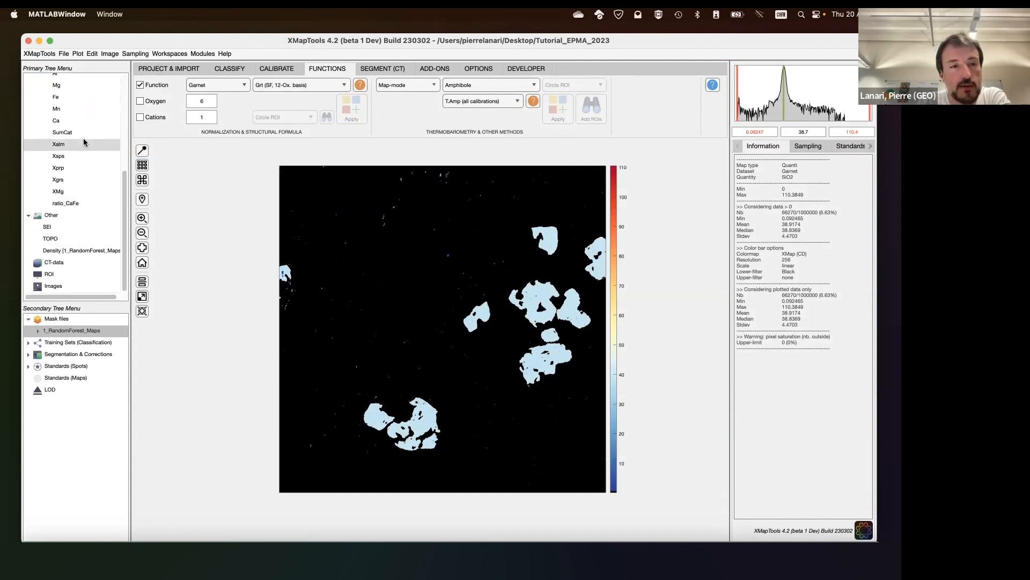
pyautogui.click(84, 142)
pyautogui.click(142, 151)
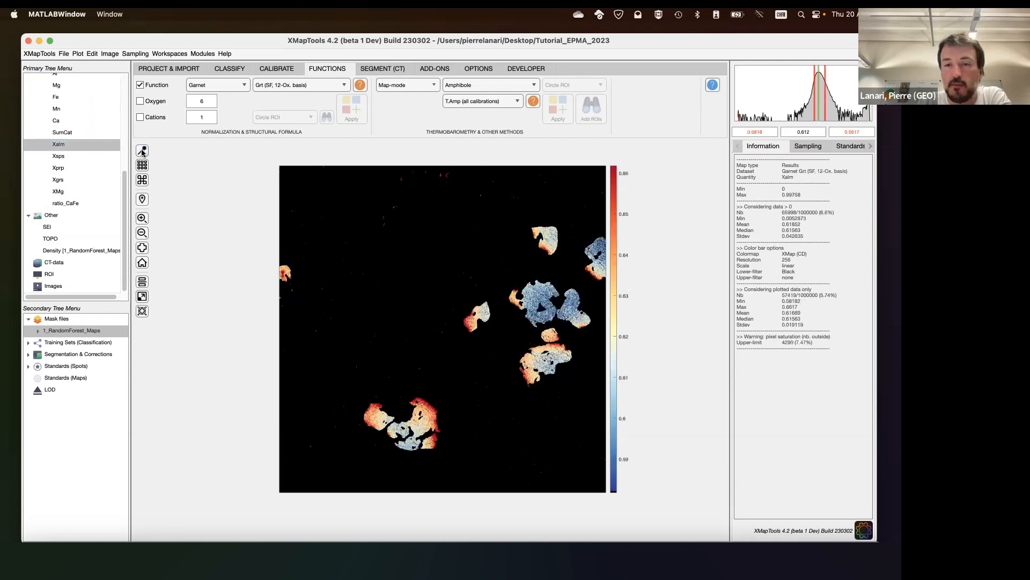
pyautogui.click(86, 156)
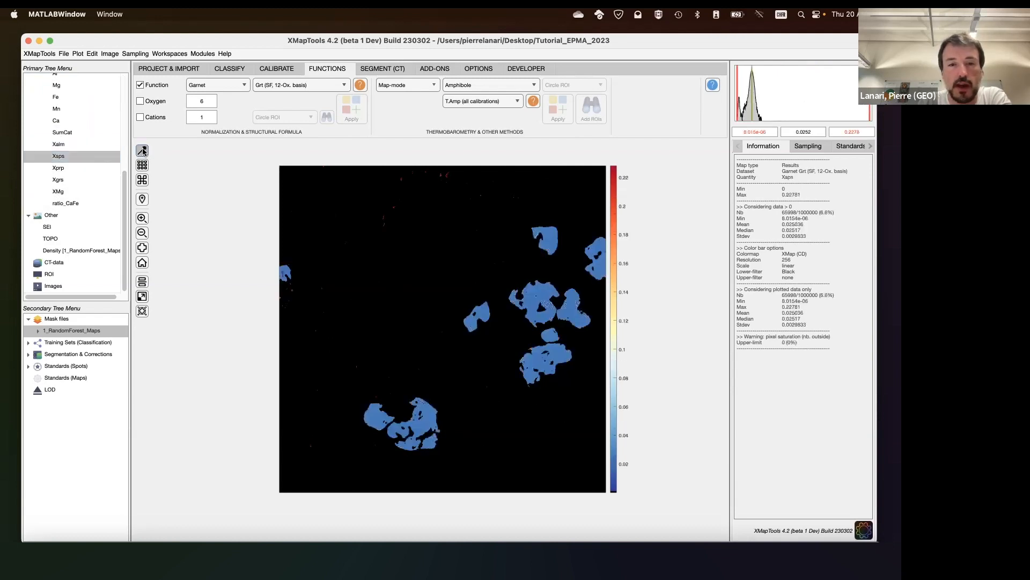
pyautogui.click(143, 152)
pyautogui.click(76, 168)
pyautogui.click(142, 153)
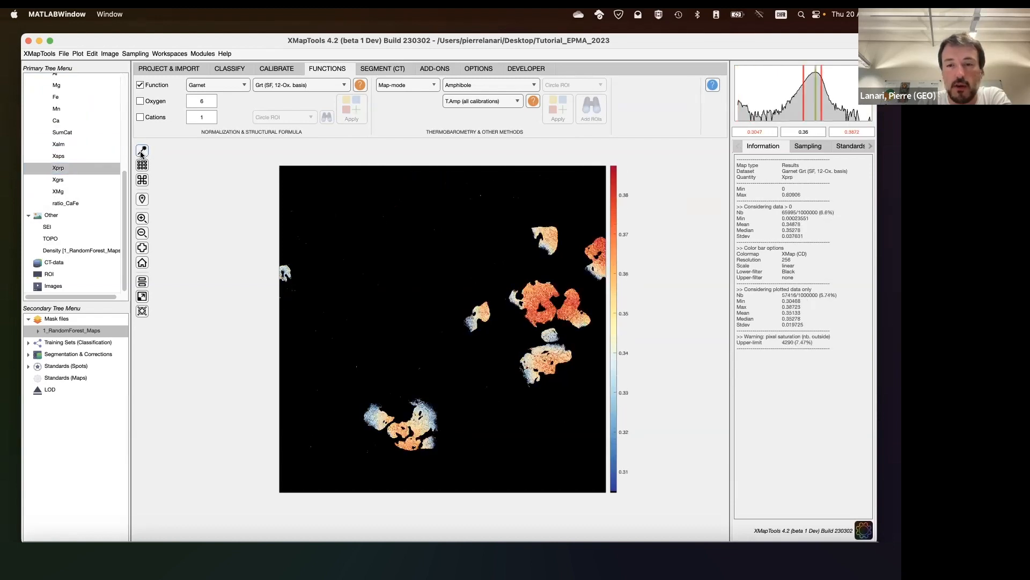
pyautogui.click(87, 179)
pyautogui.click(143, 152)
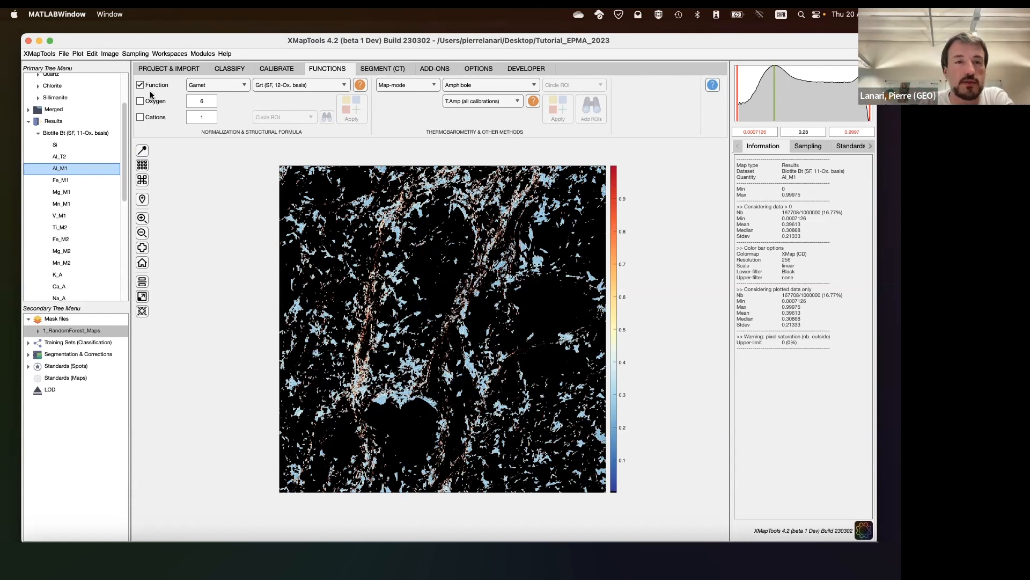
# Save the project aaa4.mat
pyautogui.click(170, 68)
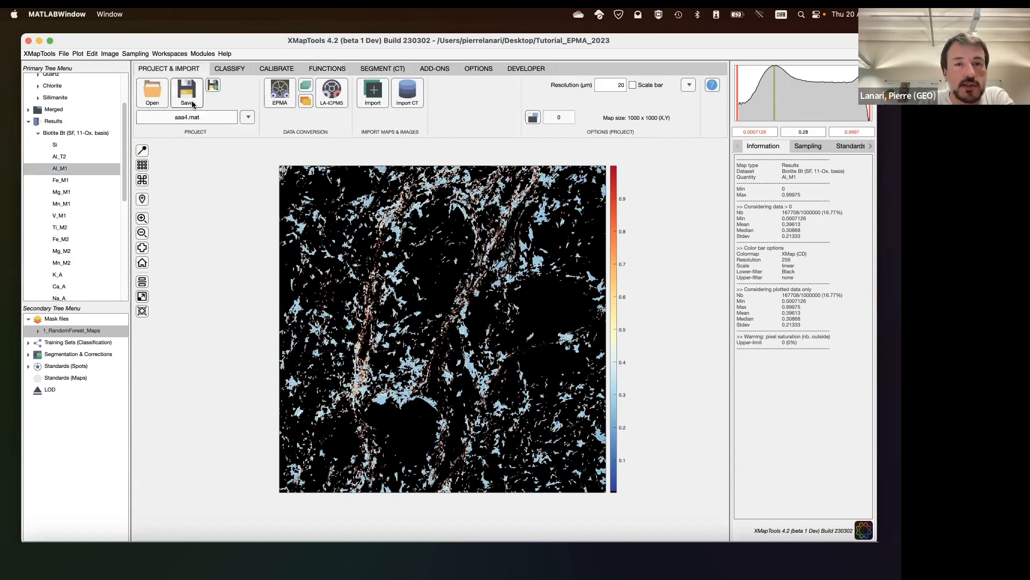
pyautogui.click(185, 92)
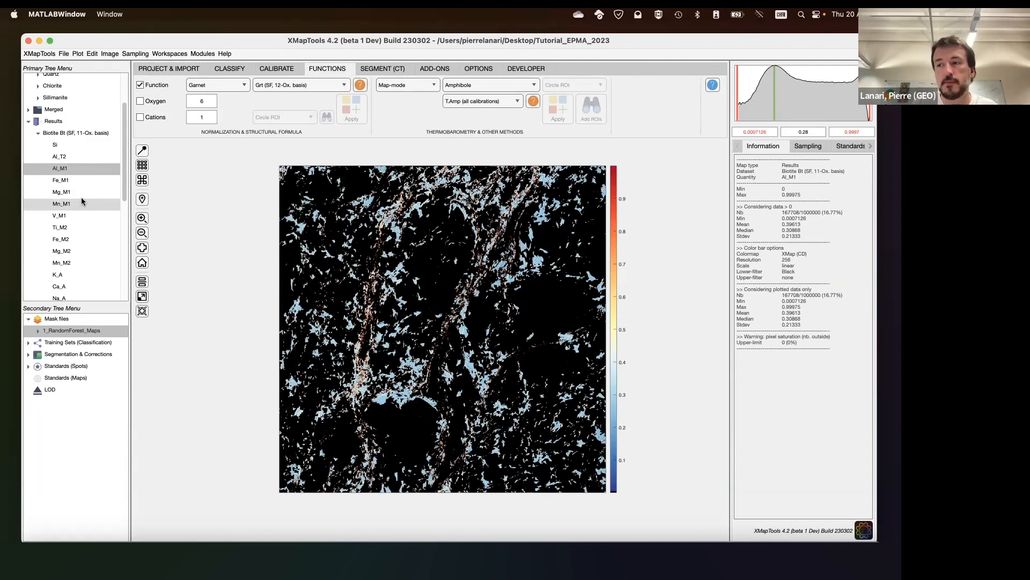
# View the Si, Ti_M2 and XMg maps of the biotite structural formula
pyautogui.click(60, 144)
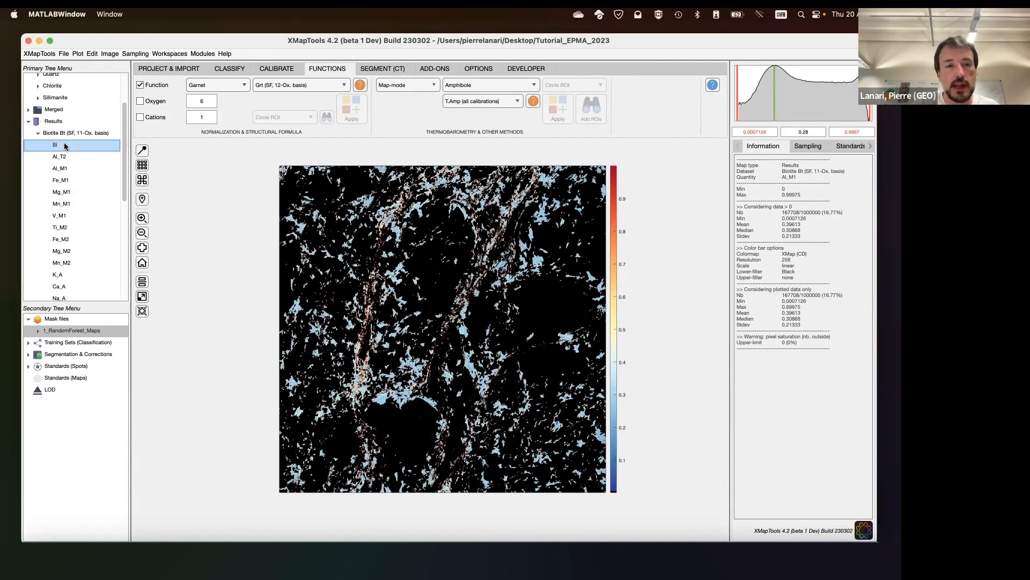
pyautogui.click(71, 225)
pyautogui.scroll(-3, 69, 224)
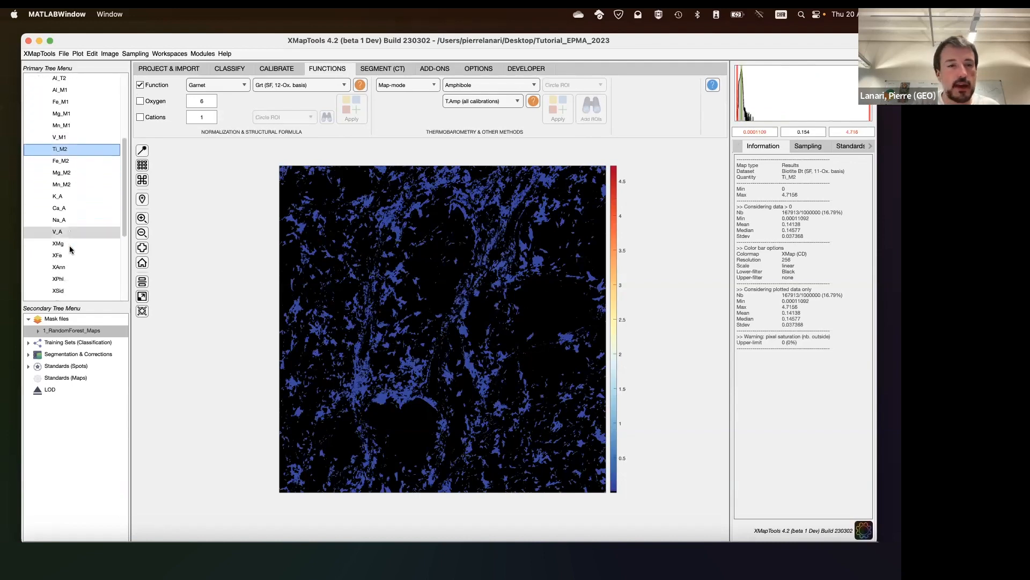
pyautogui.click(67, 243)
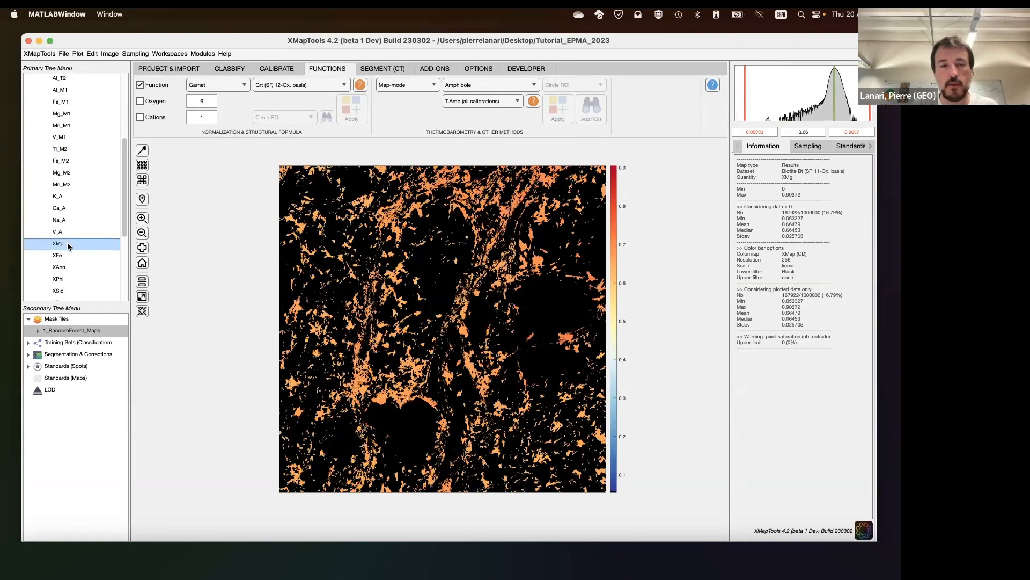
pyautogui.scroll(2, 68, 246)
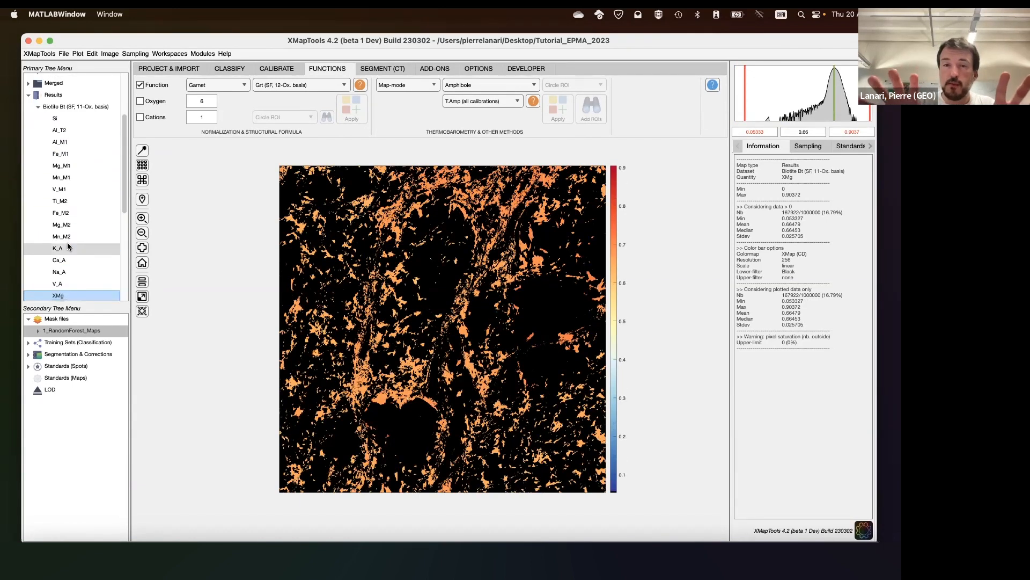
# Select the biotite Si, Ti_M2 and XMg maps in multi-selection mode and add them as a multi-plot image
pyautogui.click(110, 54)
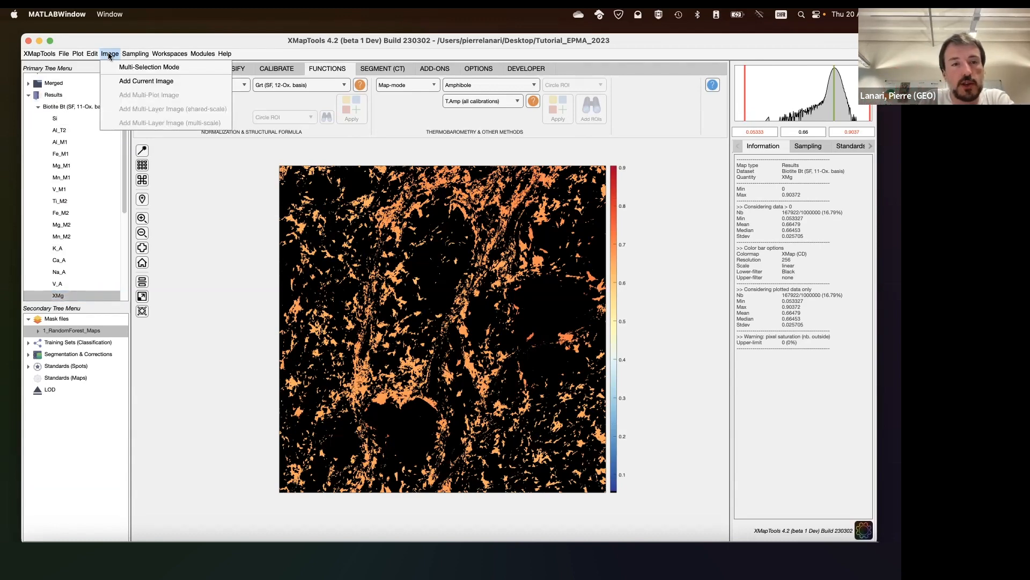
pyautogui.click(172, 70)
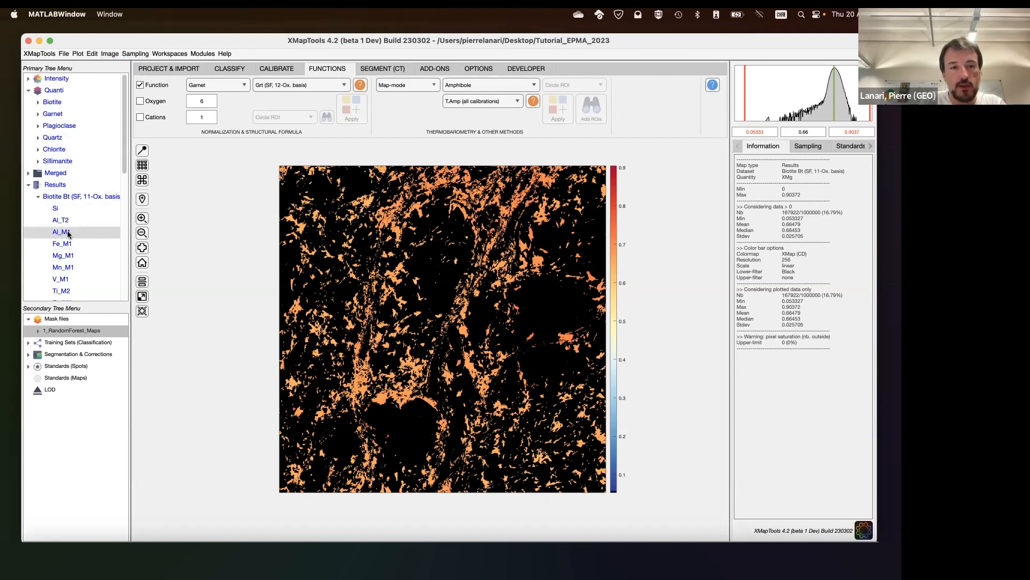
pyautogui.scroll(-2, 66, 230)
pyautogui.click(66, 179)
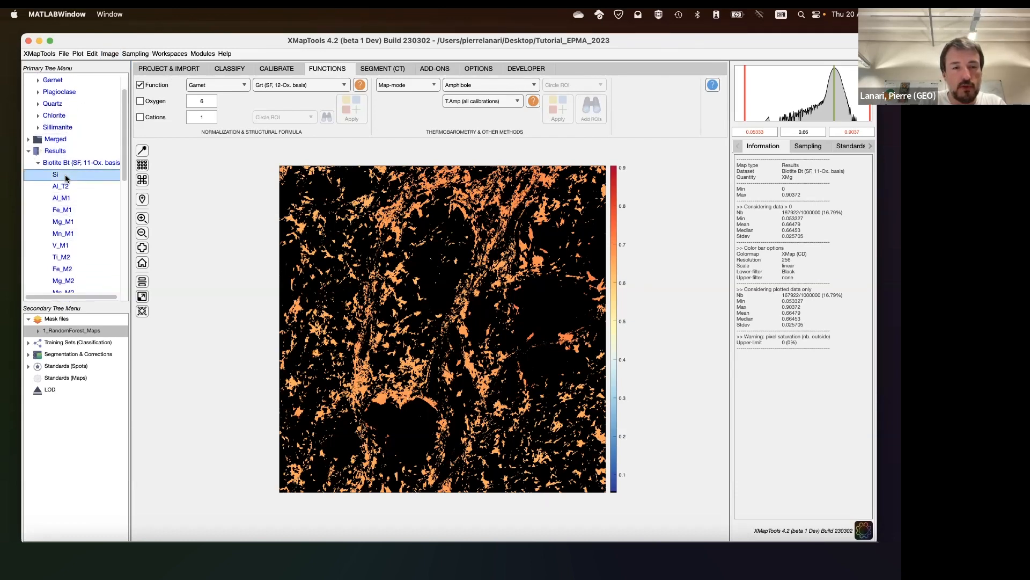
pyautogui.scroll(-2, 67, 188)
pyautogui.keyDown('super'); pyautogui.click(70, 205); pyautogui.keyUp('super')
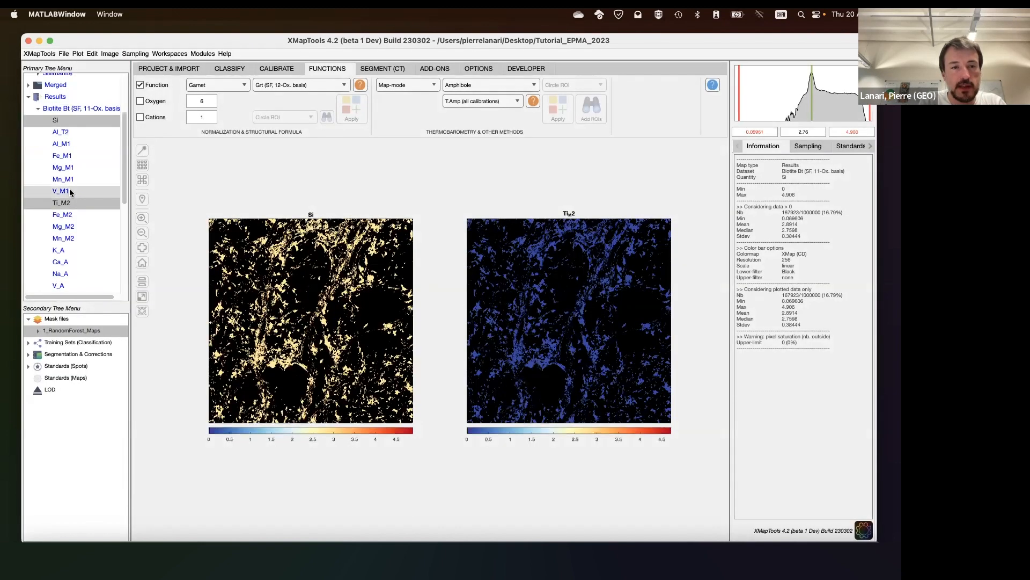
pyautogui.scroll(-3, 69, 199)
pyautogui.scroll(-1, 67, 207)
pyautogui.keyDown('super'); pyautogui.click(62, 222); pyautogui.keyUp('super')
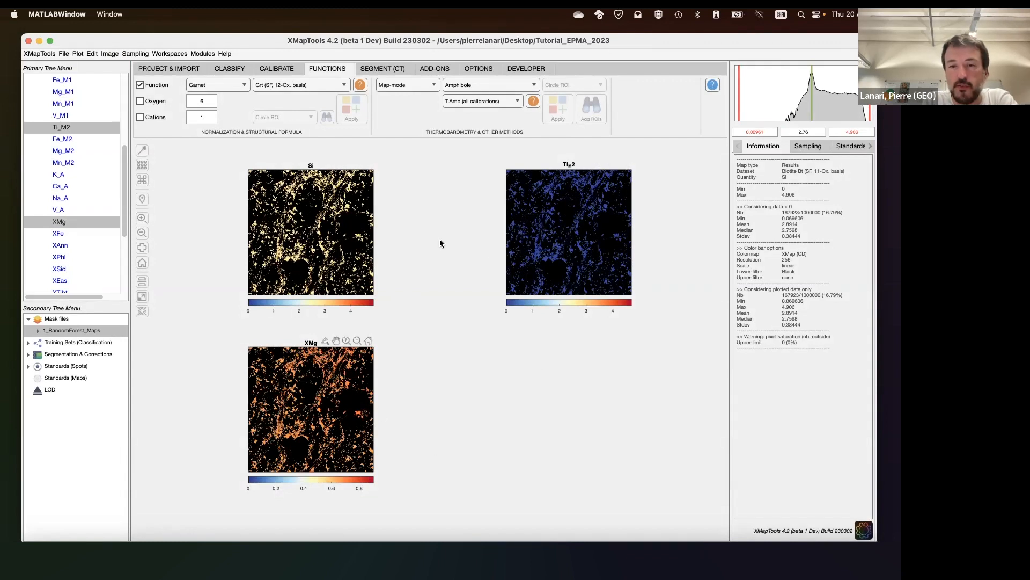
pyautogui.click(113, 55)
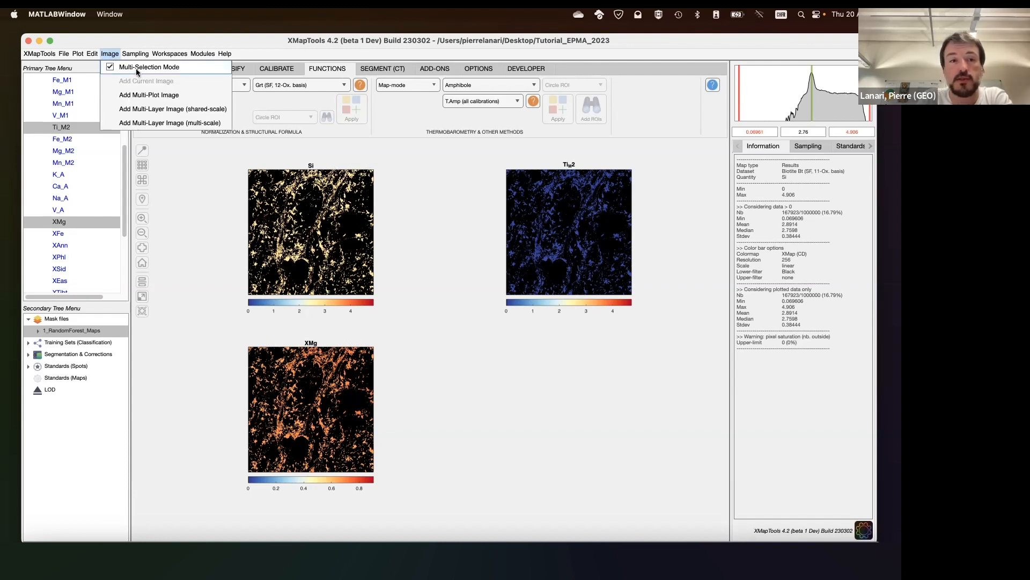
pyautogui.click(149, 98)
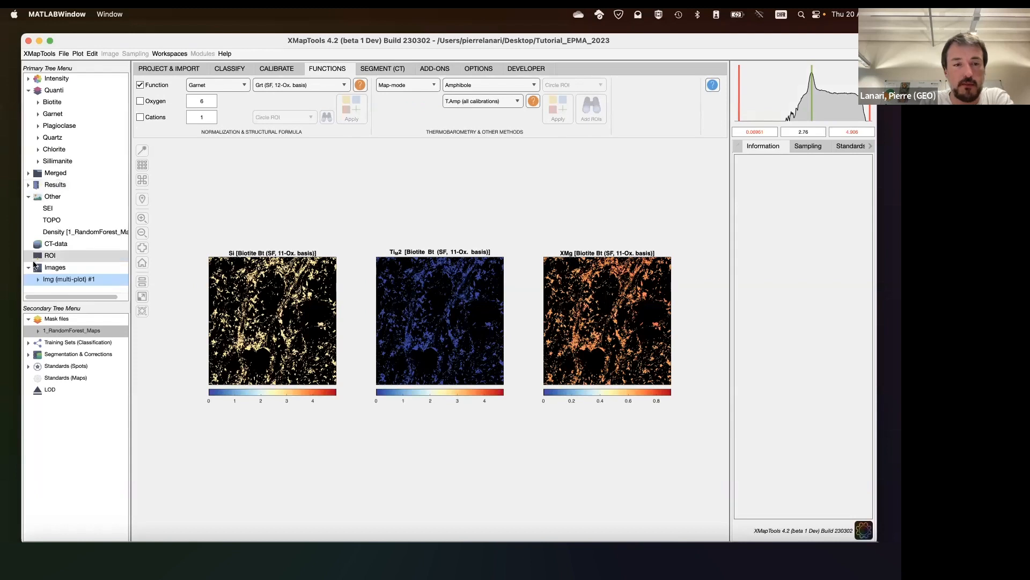
# Collapse the other data groups and view the Si, Ti_M2 and XMg maps stored in the multi-plot image
pyautogui.click(29, 196)
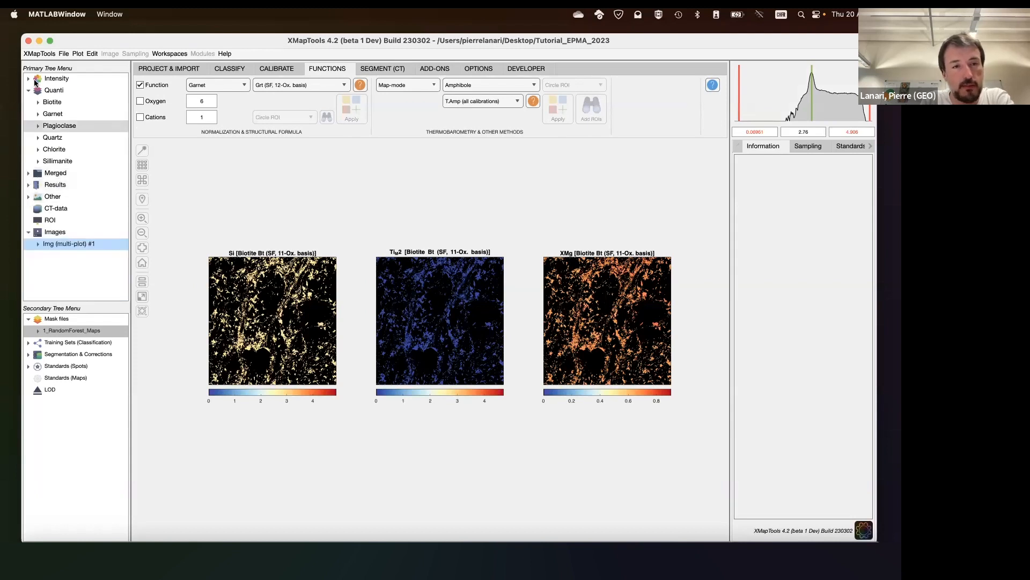
pyautogui.click(29, 90)
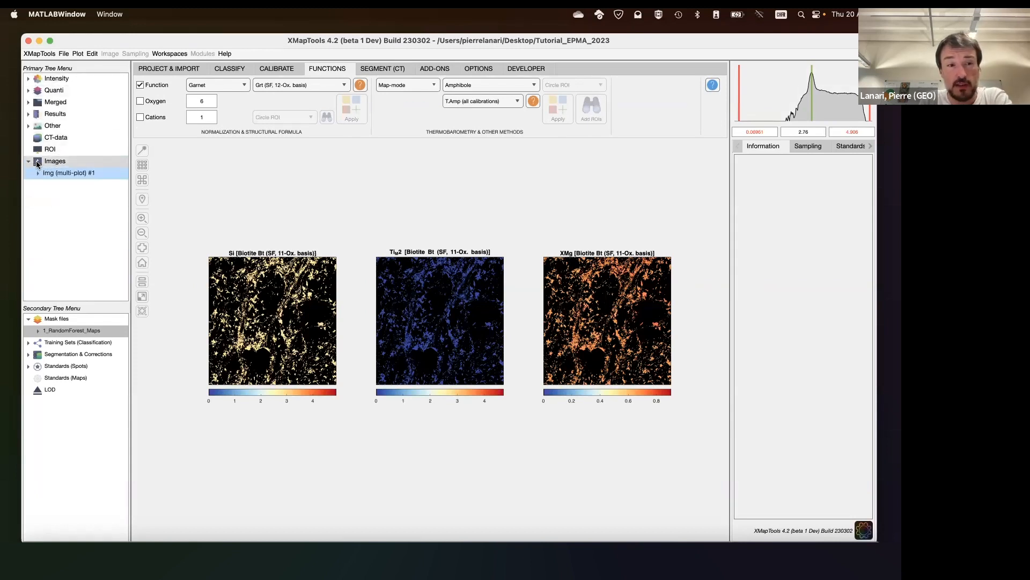
pyautogui.click(37, 174)
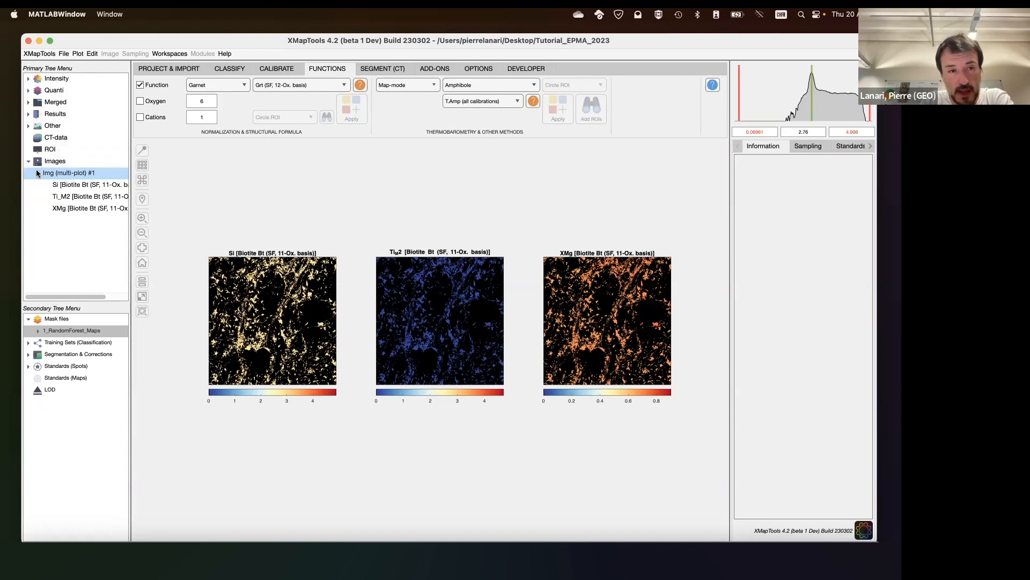
pyautogui.click(70, 186)
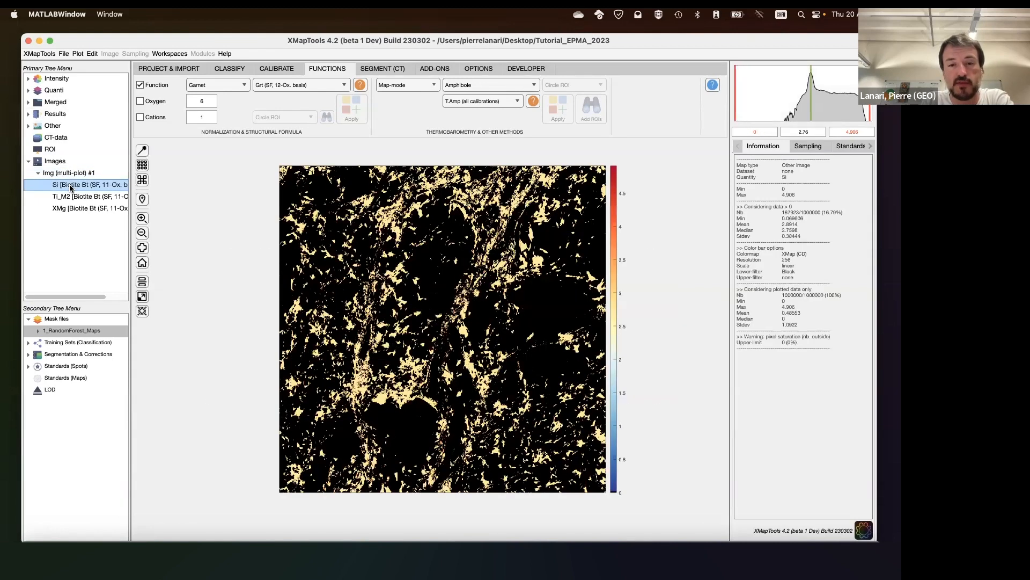
pyautogui.click(69, 196)
pyautogui.click(71, 208)
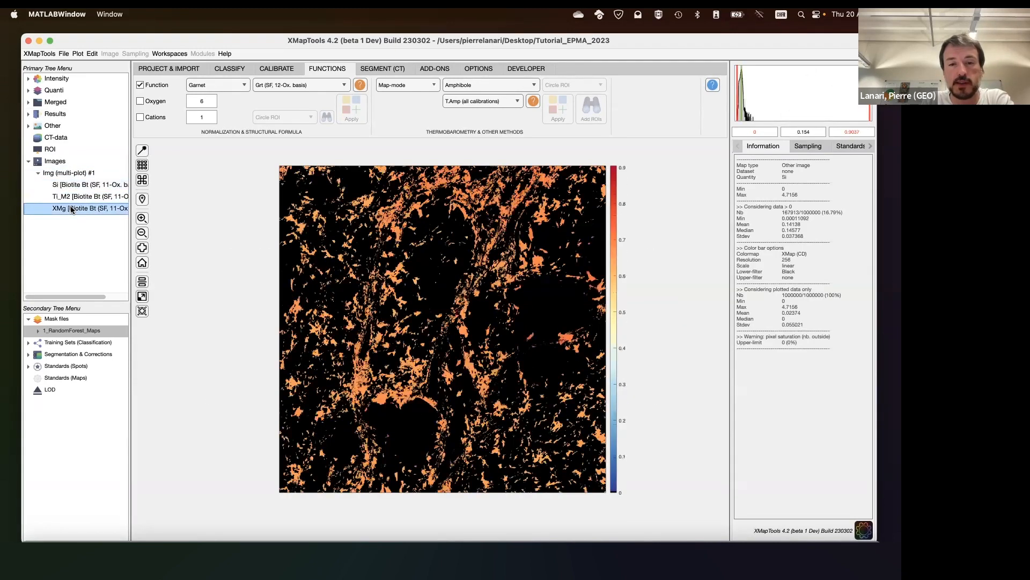
# Auto-adjust the color ranges of the multi-plot's Si, Ti_M2 and XMg maps, narrow Si to about 2.6–2.95, and display the updated image
pyautogui.click(70, 185)
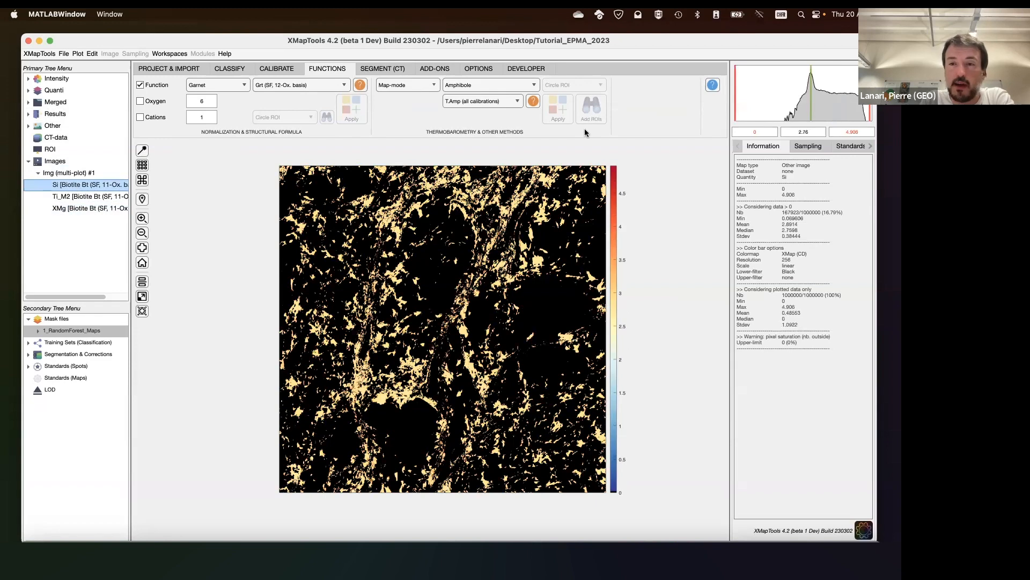
pyautogui.click(143, 151)
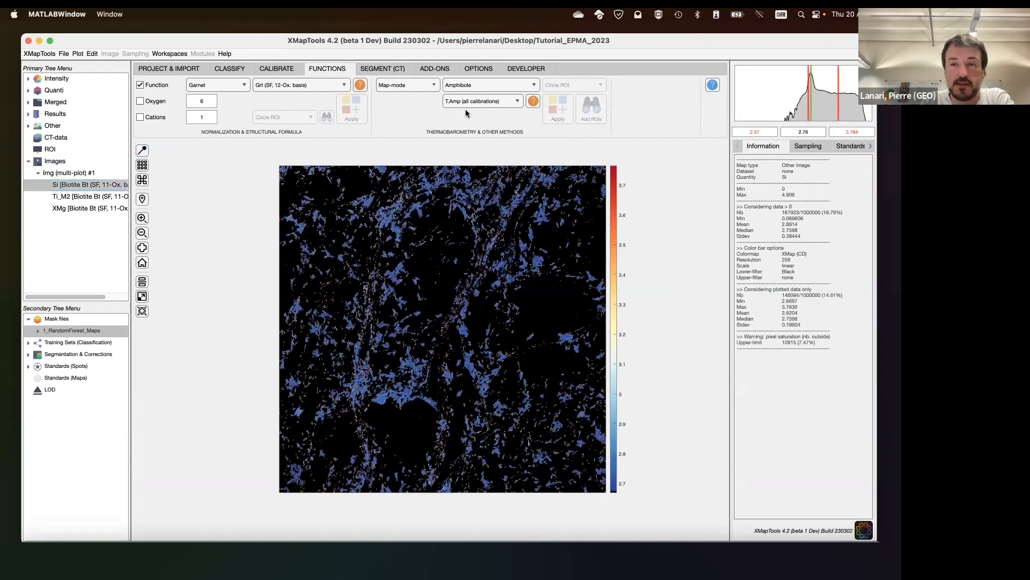
pyautogui.moveTo(808, 71); pyautogui.dragTo(816, 80)
pyautogui.click(70, 198)
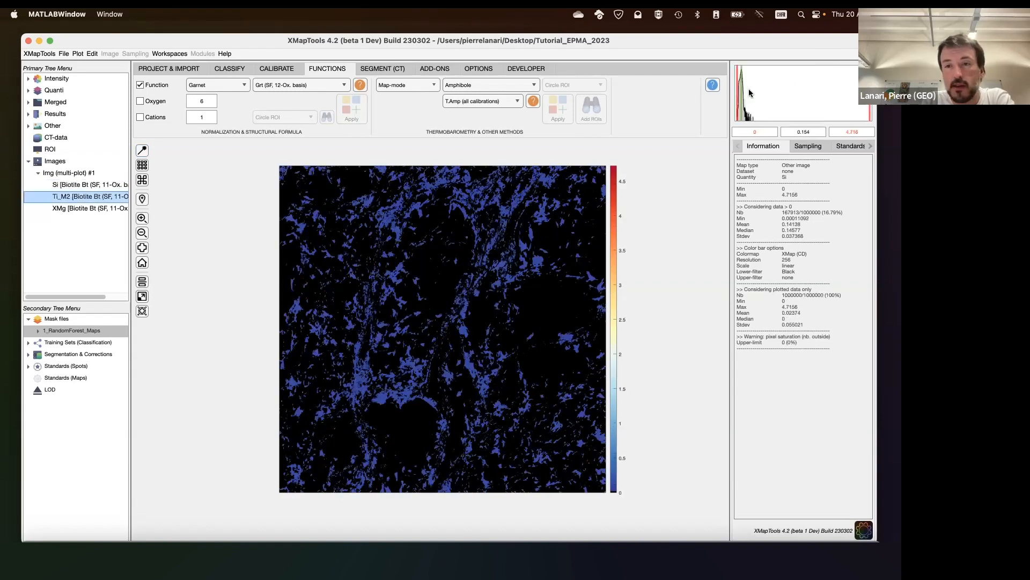
pyautogui.click(142, 151)
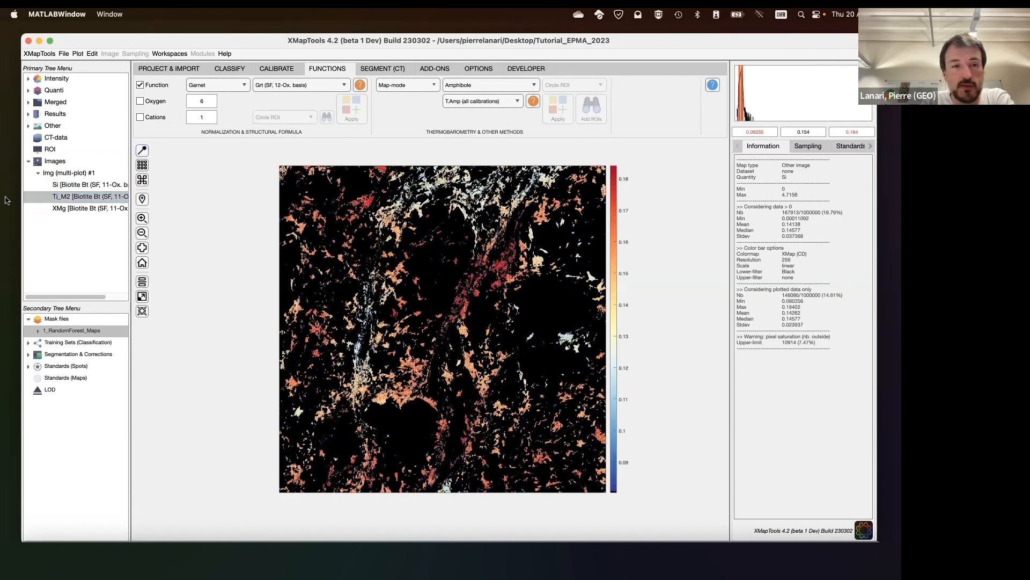
pyautogui.click(73, 208)
pyautogui.click(142, 151)
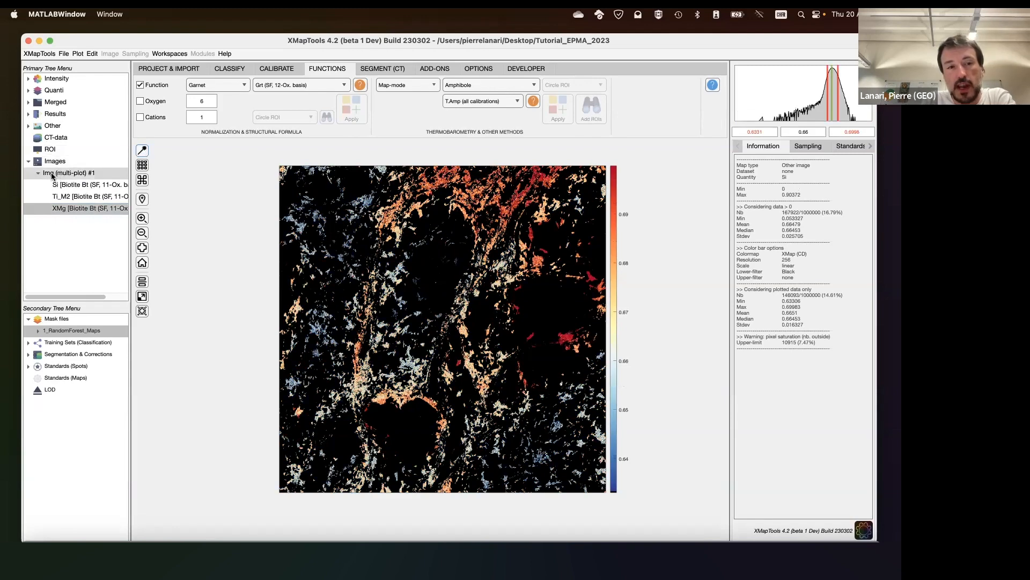
pyautogui.click(49, 173)
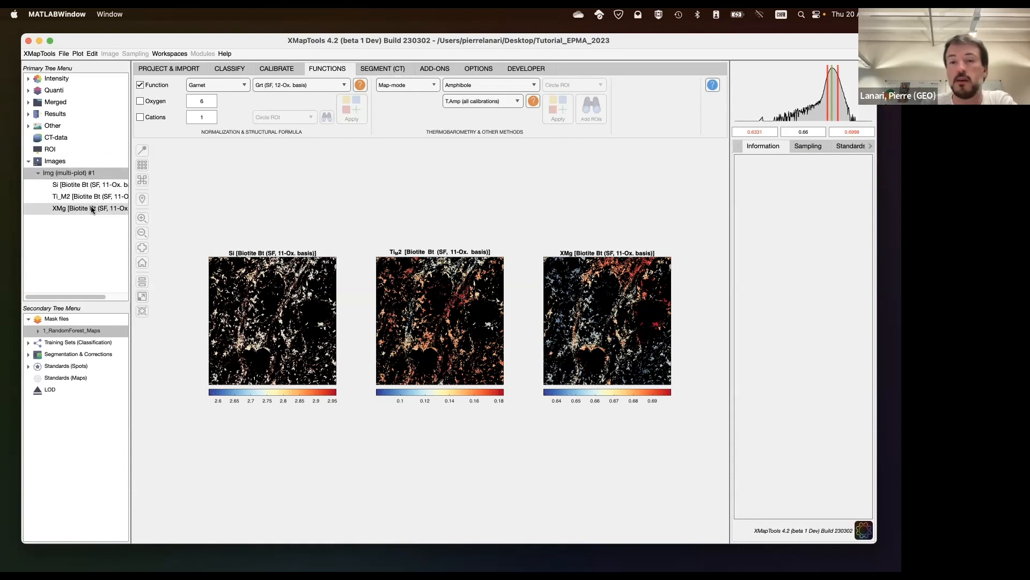
pyautogui.click(38, 173)
pyautogui.click(38, 172)
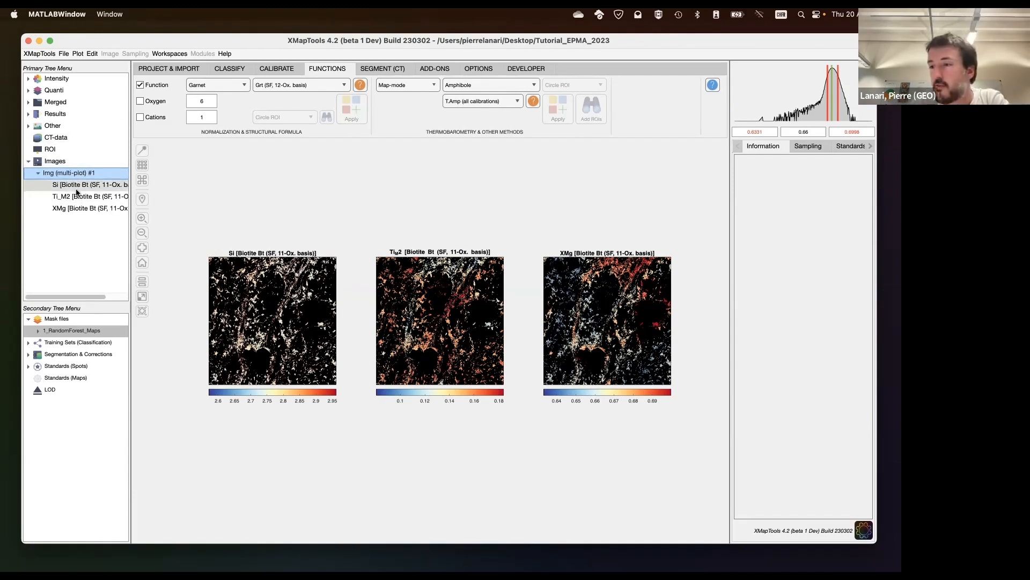
# Expand the biotite and garnet structural-formula results and display the biotite Al_M1 map
pyautogui.click(28, 115)
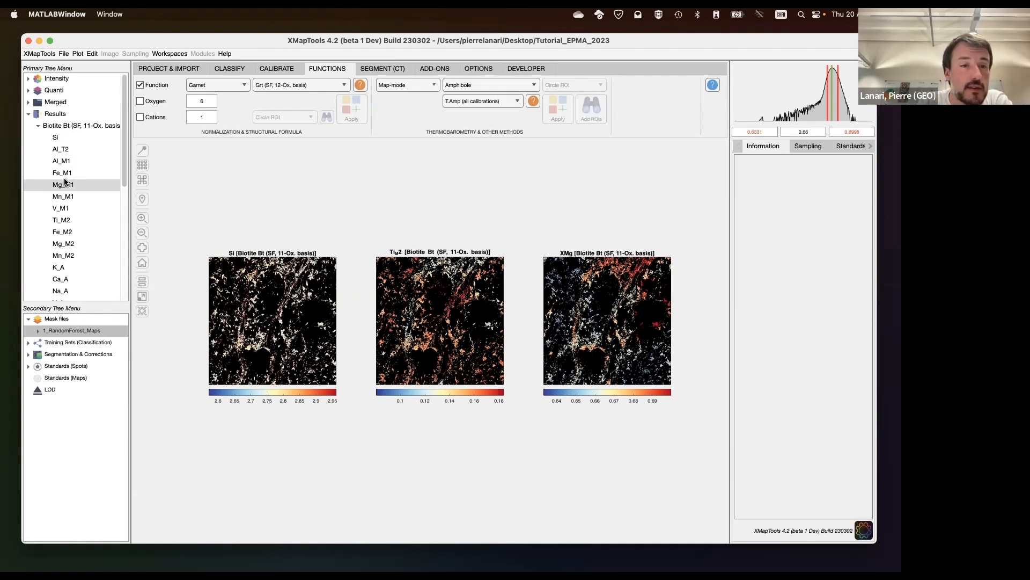
pyautogui.scroll(-10, 38, 180)
pyautogui.click(38, 192)
pyautogui.scroll(-5, 69, 191)
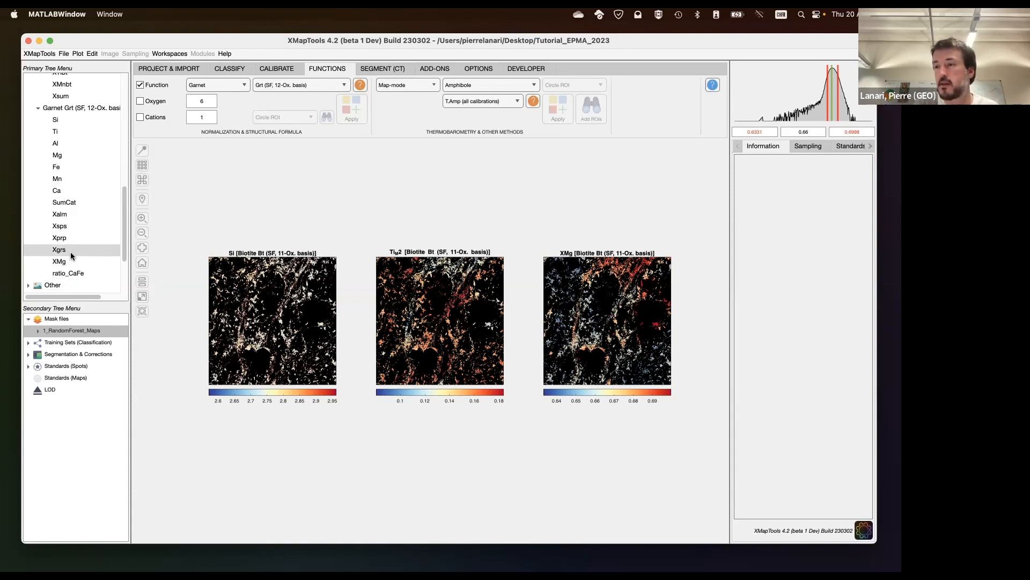
pyautogui.scroll(10, 80, 165)
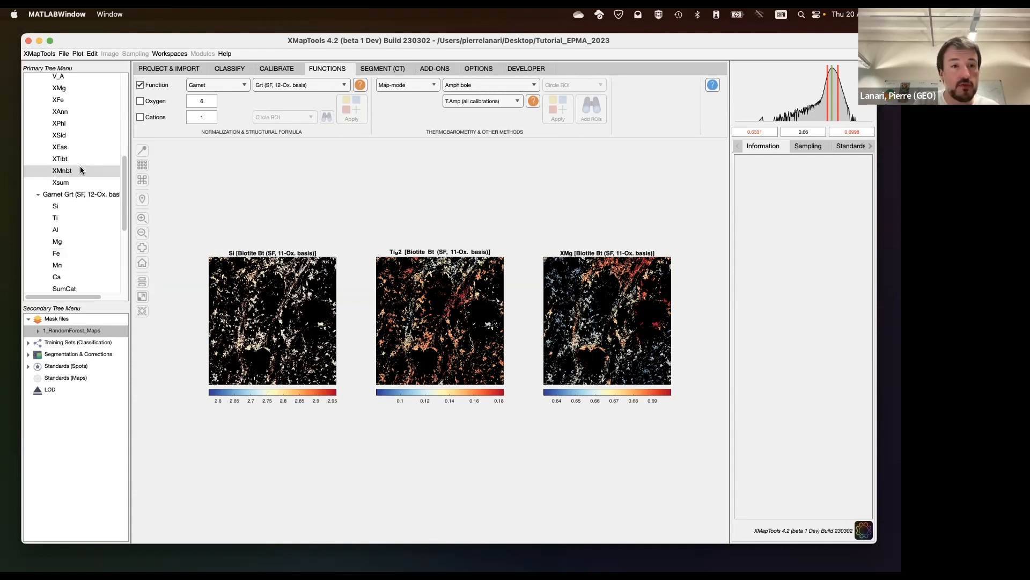
pyautogui.click(80, 161)
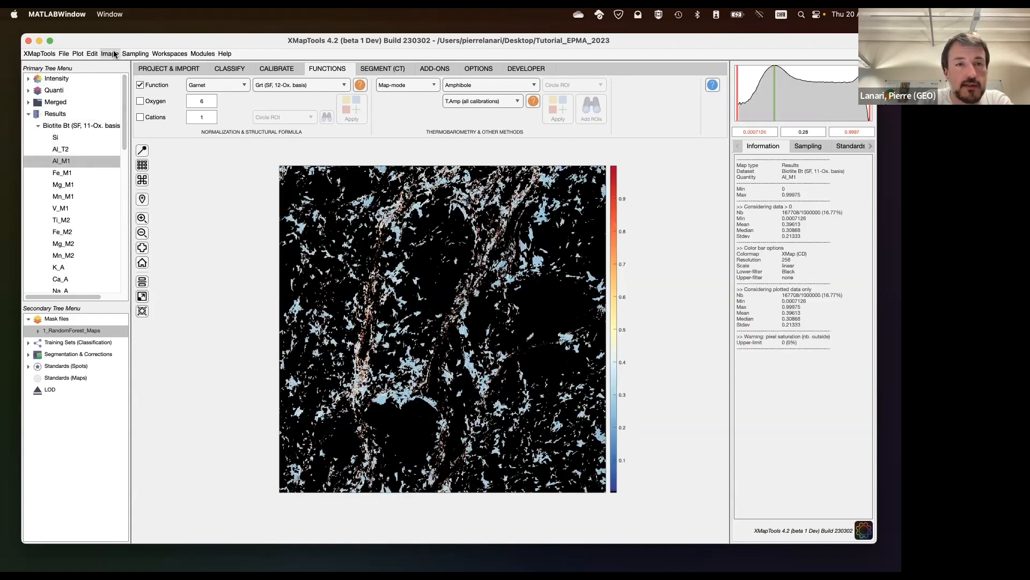
# Select the biotite and garnet XMg maps in multi-selection mode and add them as a multi-scale multi-layer image
pyautogui.click(109, 53)
pyautogui.click(147, 69)
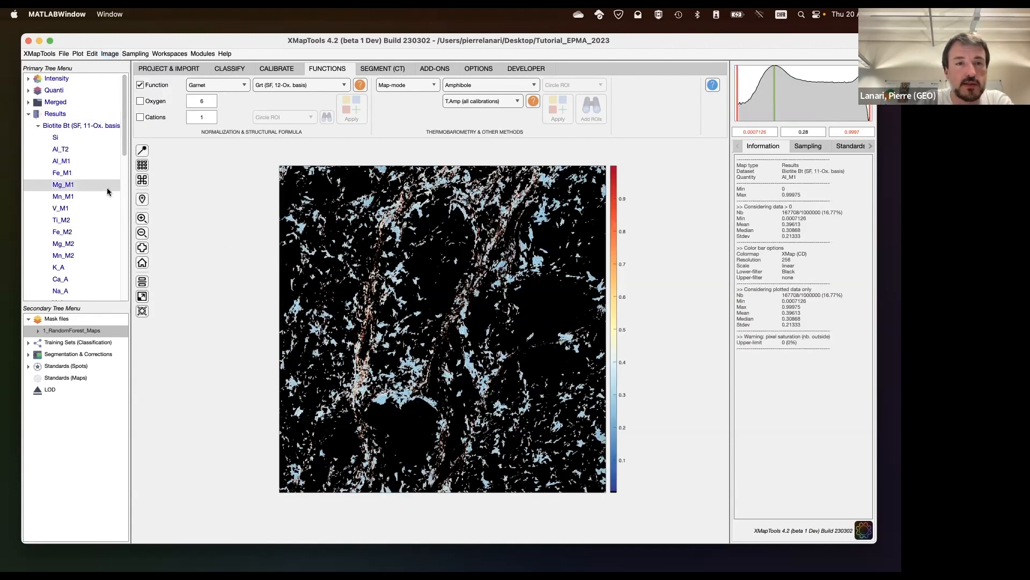
pyautogui.scroll(-3, 92, 250)
pyautogui.scroll(-5, 92, 250)
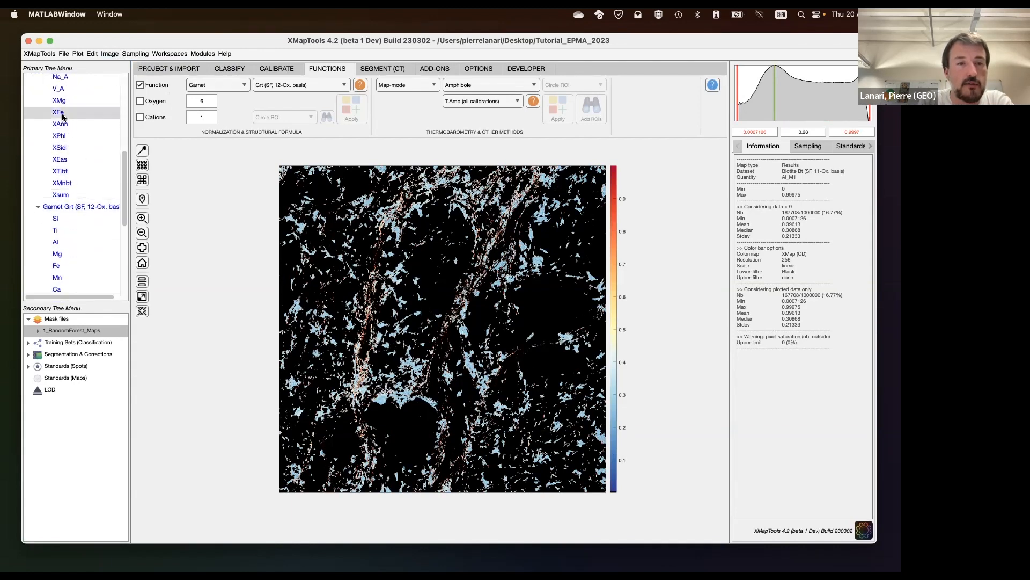
pyautogui.click(68, 129)
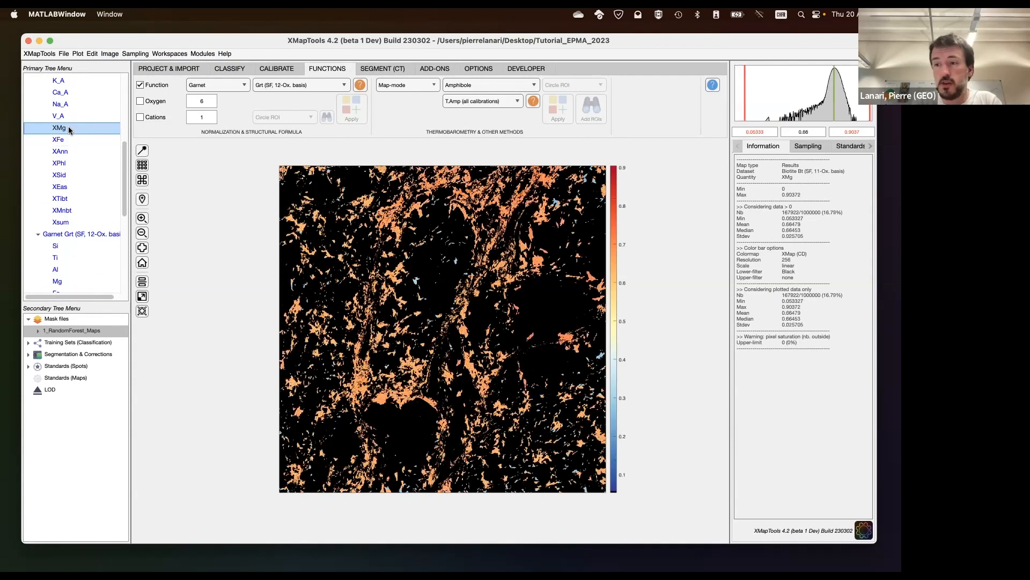
pyautogui.scroll(-8, 86, 196)
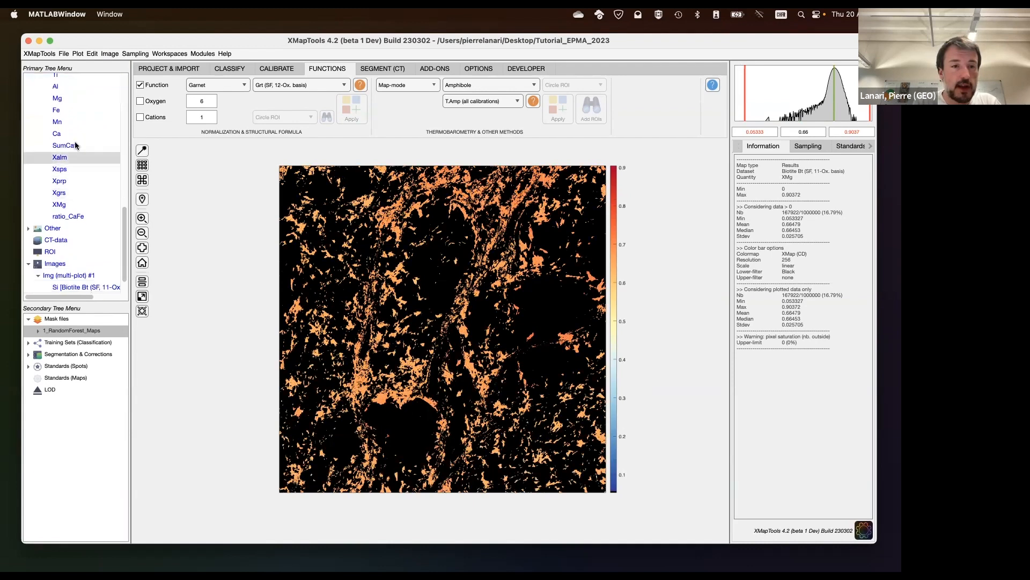
pyautogui.click(79, 206)
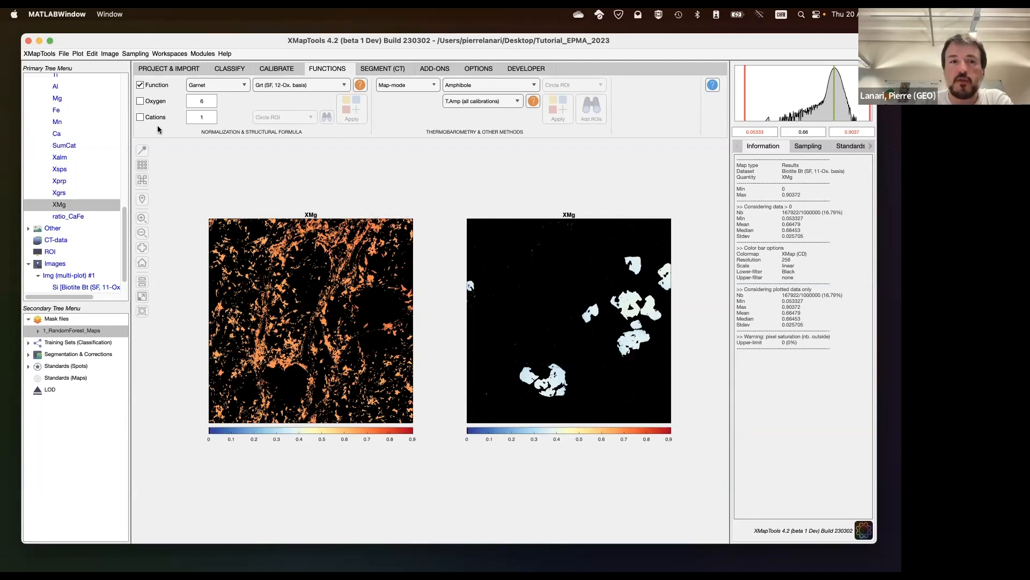
pyautogui.click(110, 54)
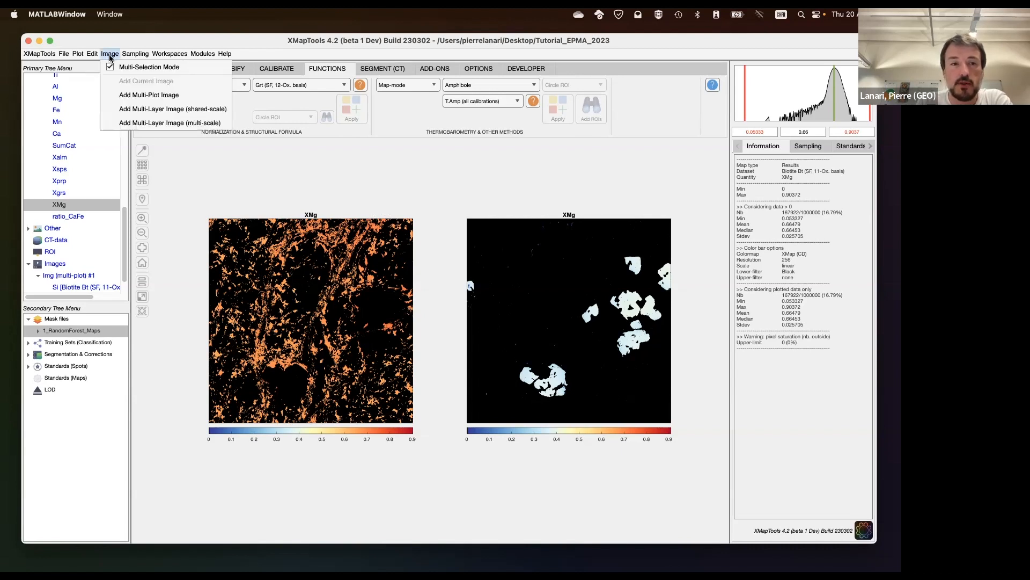
pyautogui.click(204, 123)
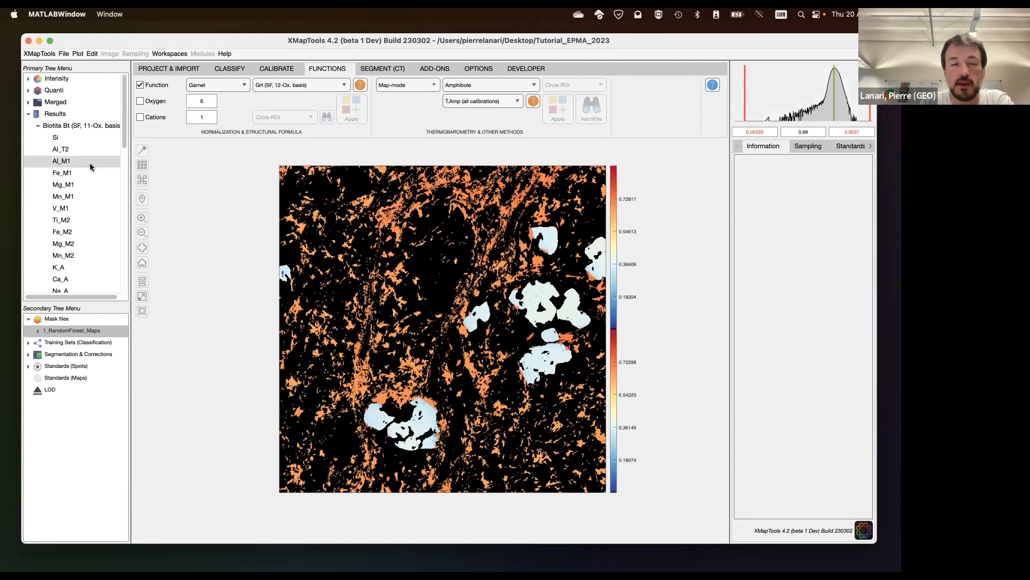
# Tidy the data tree, expand the multi-layer image, and auto-adjust the color ranges of its garnet and biotite XMg layers
pyautogui.click(37, 125)
pyautogui.click(37, 137)
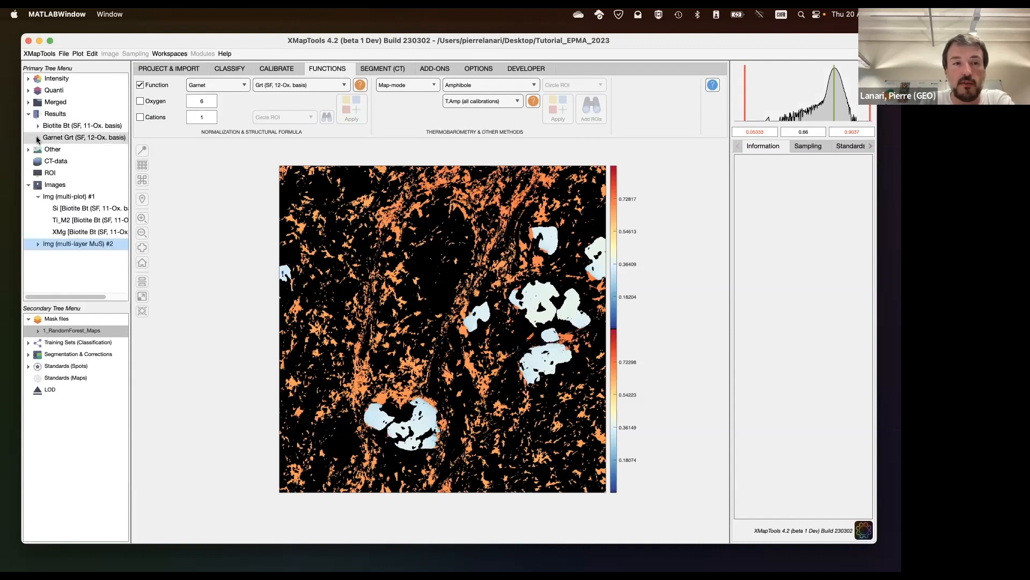
pyautogui.click(28, 114)
pyautogui.click(38, 220)
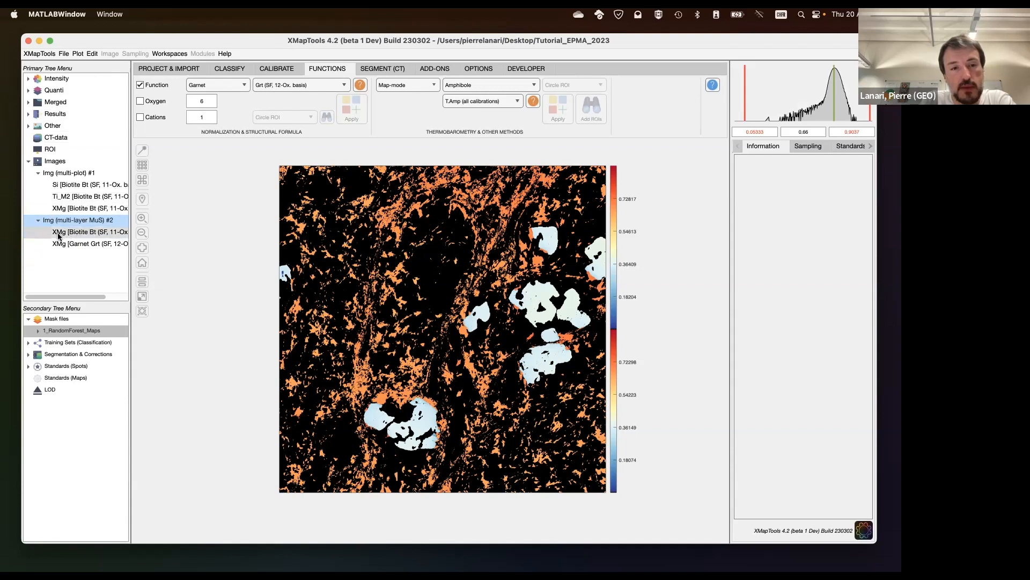
pyautogui.click(38, 172)
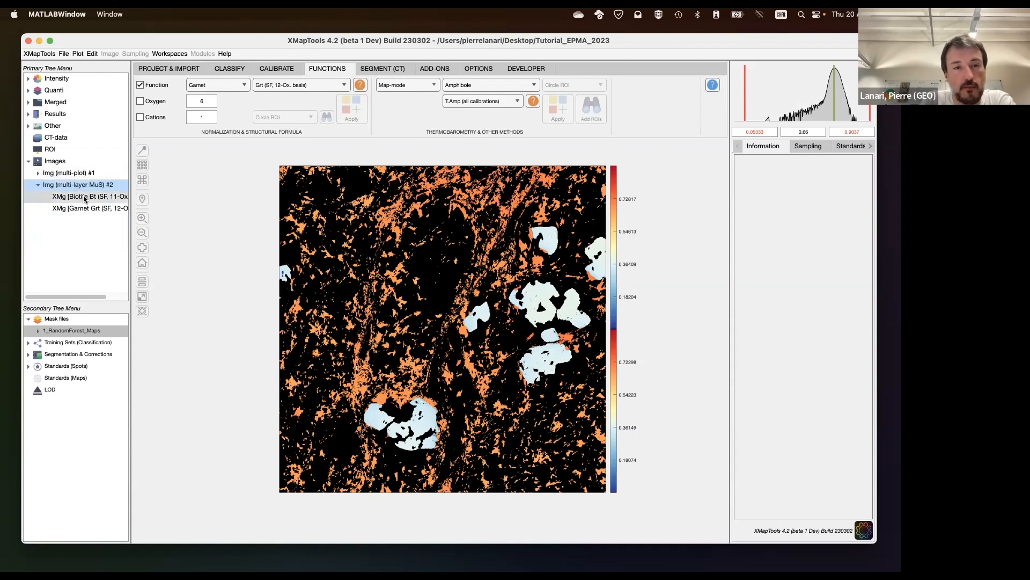
pyautogui.click(86, 208)
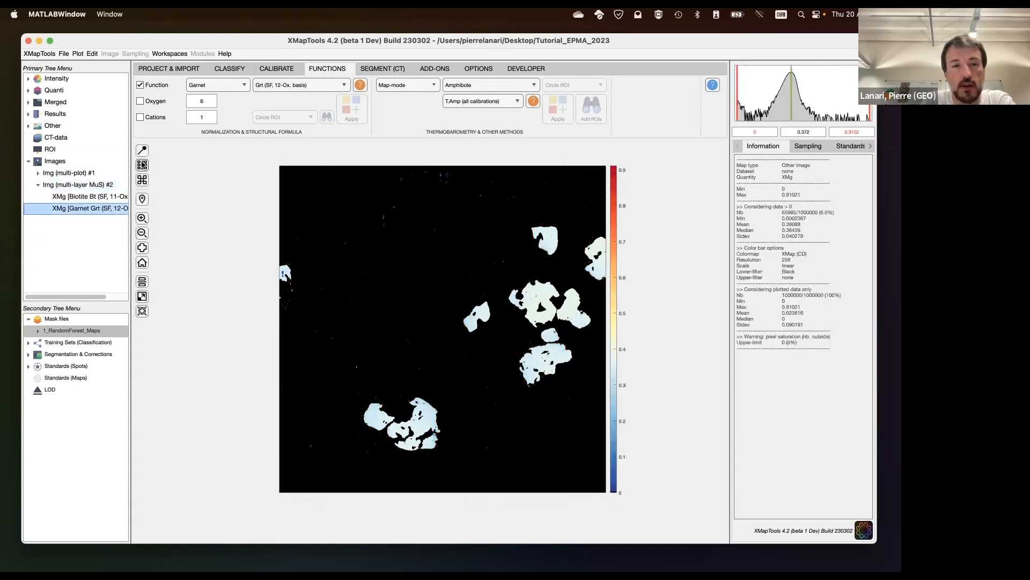
pyautogui.click(91, 197)
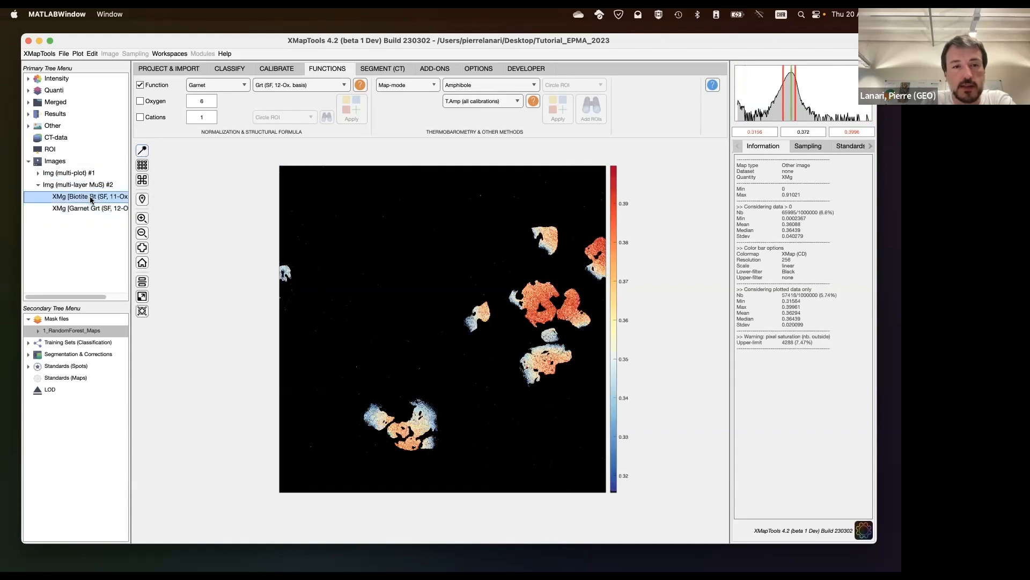
# Set the colormap to Blues (CP) for the garnet XMg layer and Reds (CP) for the biotite XMg layer, then display the multi-layer image
pyautogui.click(104, 208)
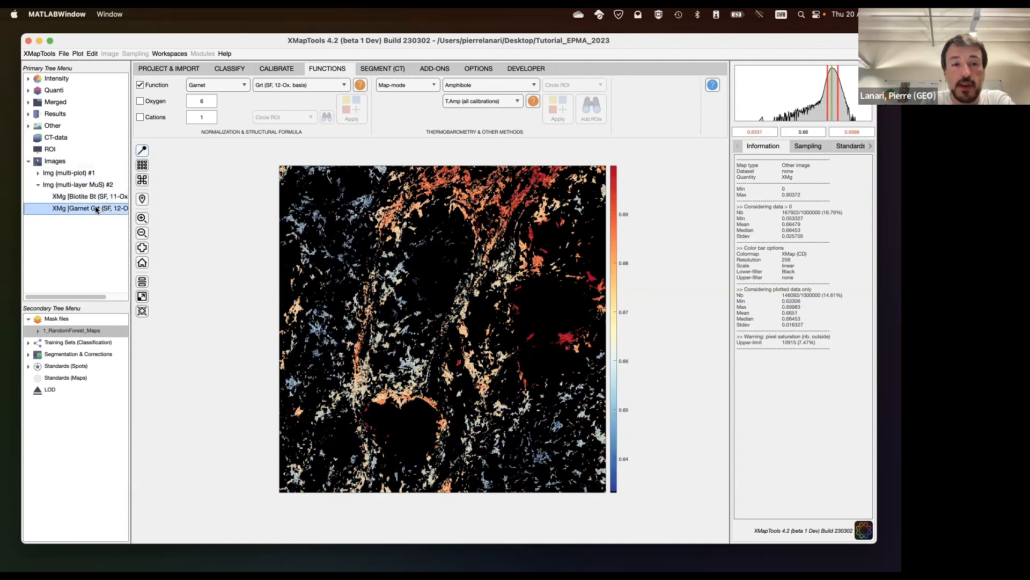
pyautogui.click(488, 70)
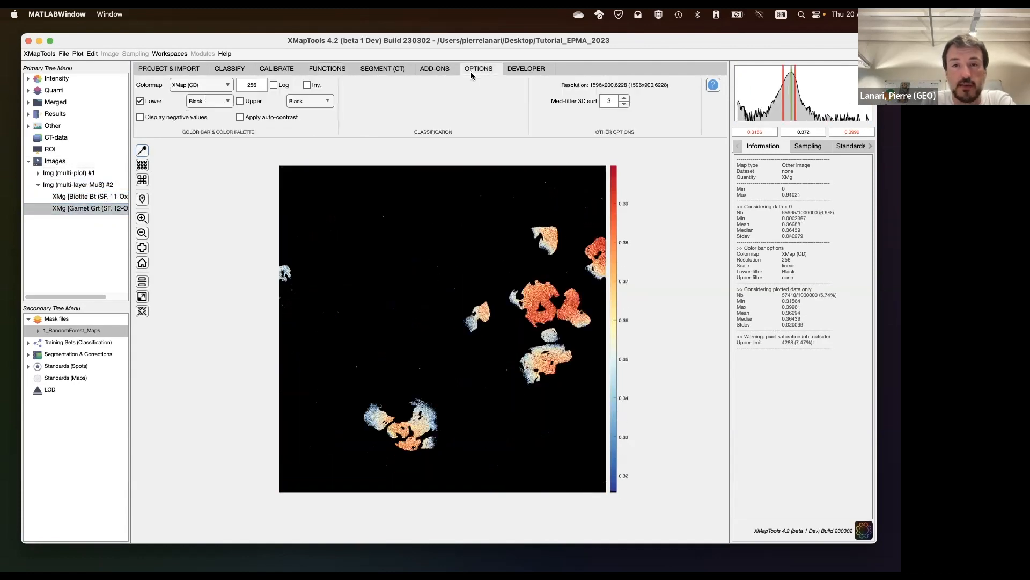
pyautogui.click(223, 86)
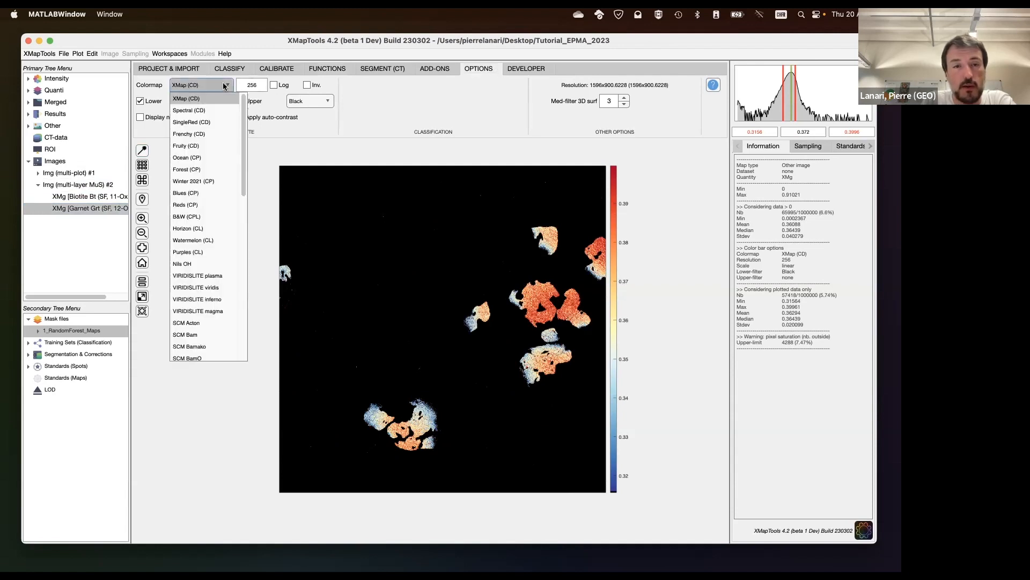
pyautogui.click(195, 195)
pyautogui.click(91, 196)
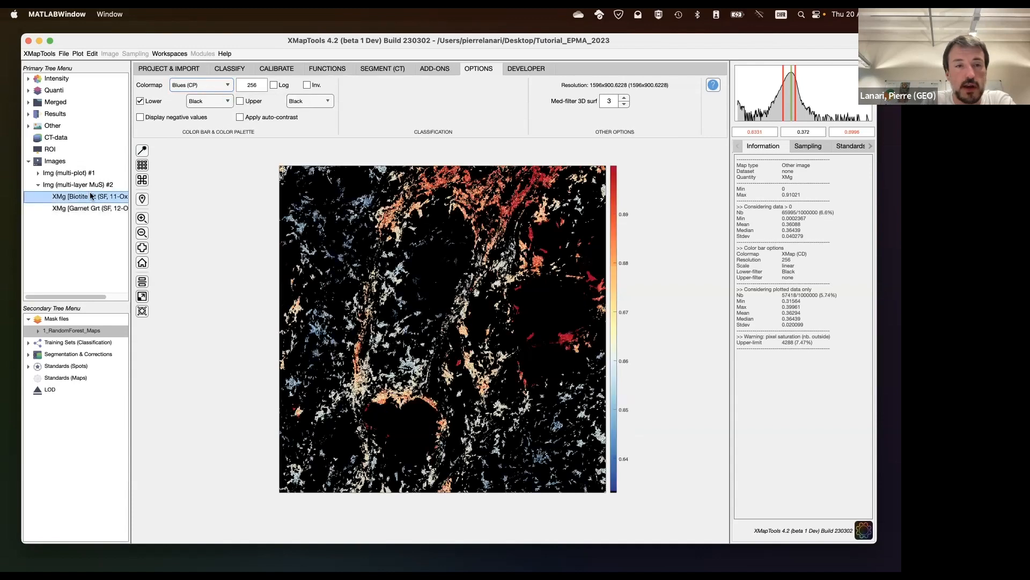
pyautogui.click(216, 86)
pyautogui.click(200, 204)
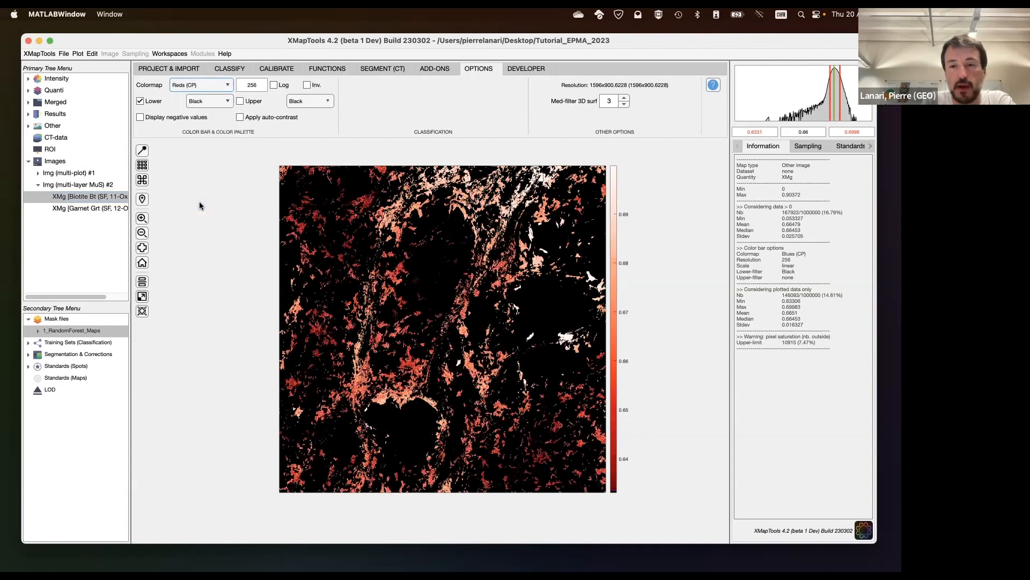
pyautogui.click(96, 186)
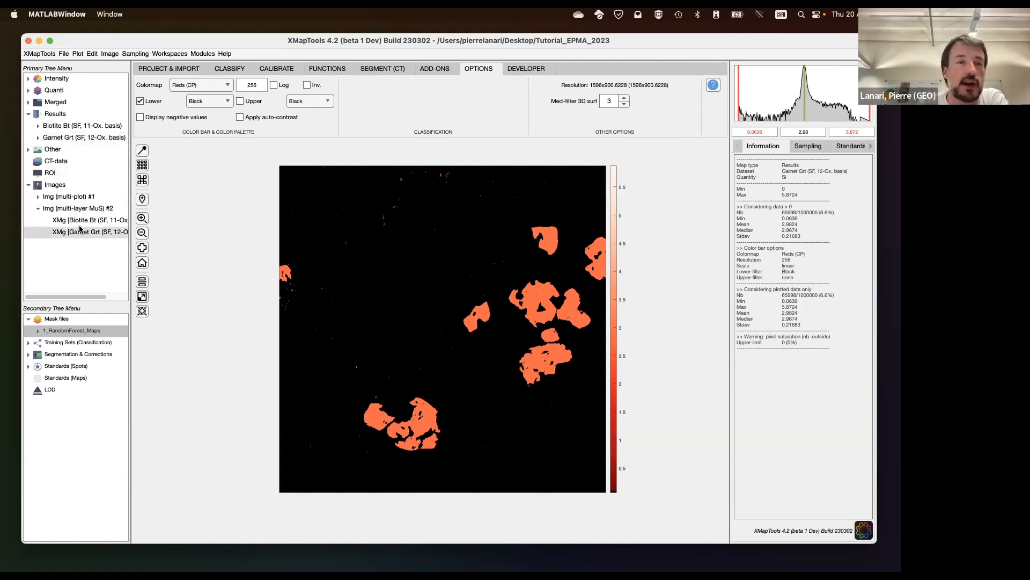
# Expand the biotite structural-formula results, view the Mg_M1 and Mg_M2 maps, and look through the remaining biotite variables
pyautogui.click(38, 125)
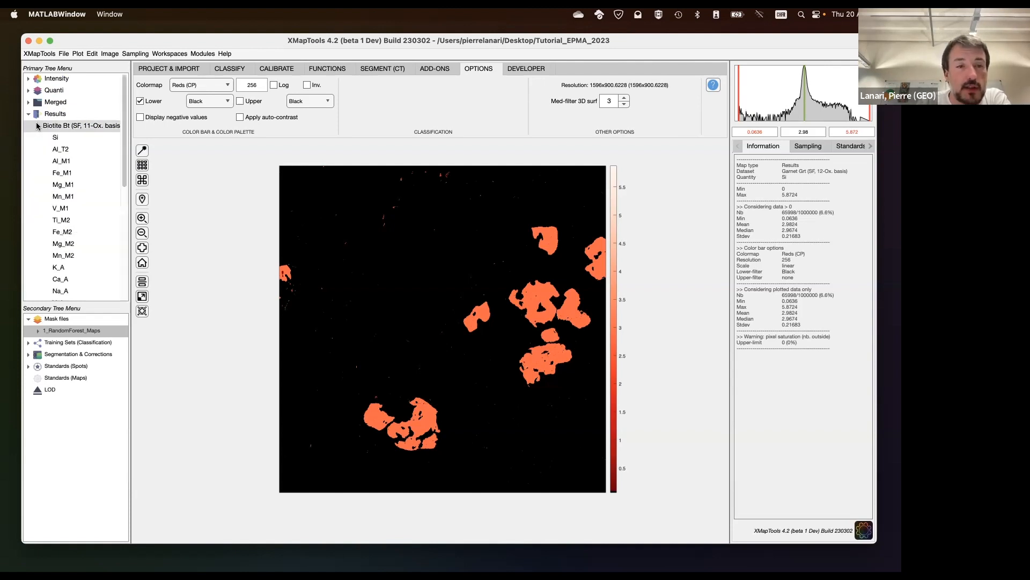
pyautogui.scroll(-2, 71, 246)
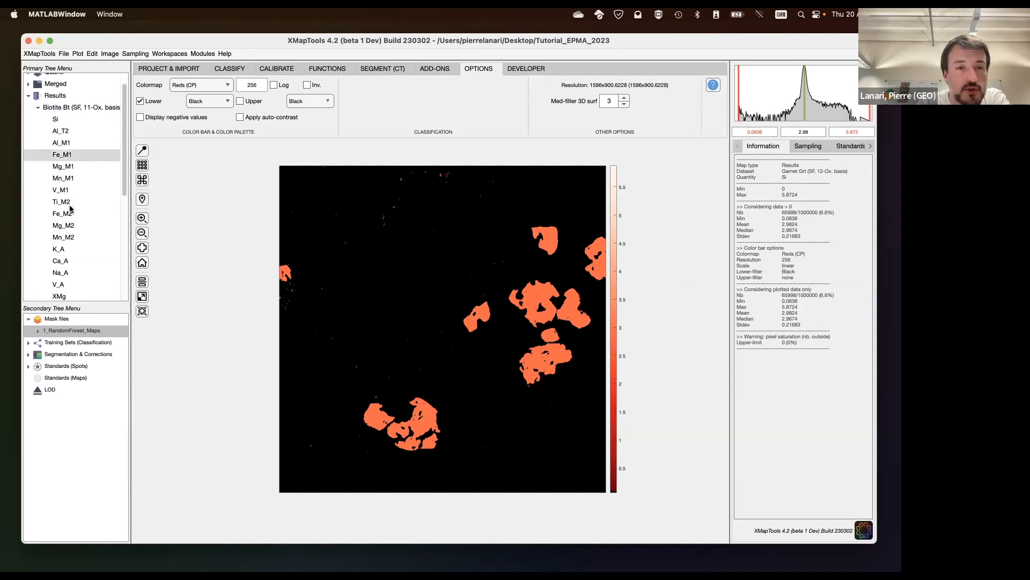
pyautogui.click(69, 131)
pyautogui.click(70, 143)
pyautogui.click(57, 168)
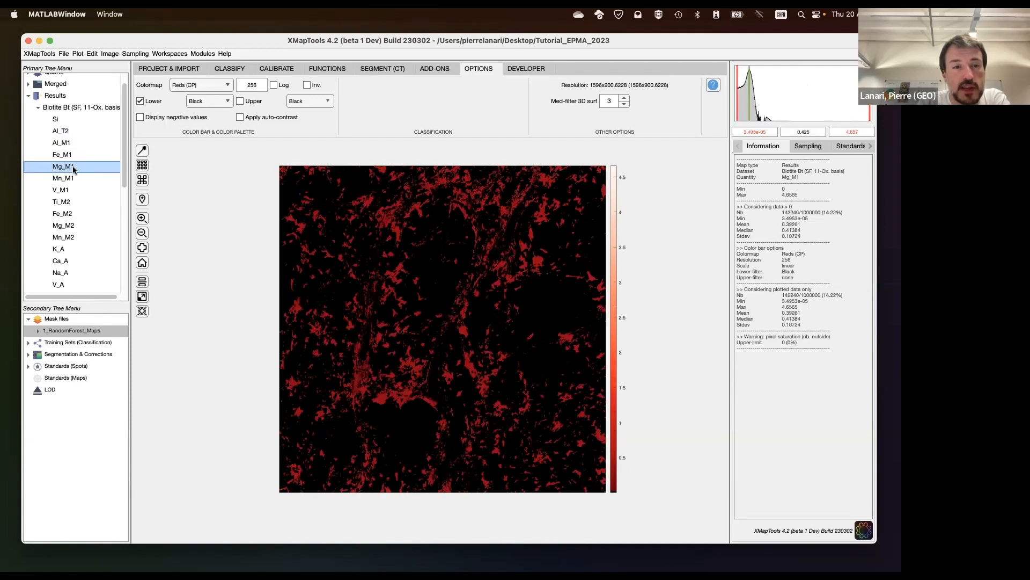
pyautogui.click(67, 227)
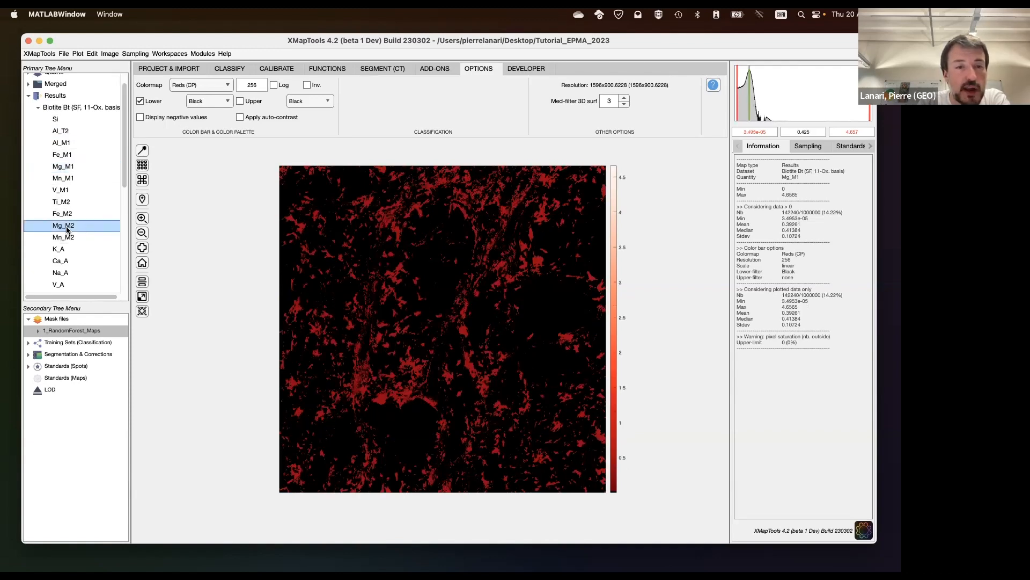
pyautogui.scroll(-5, 75, 231)
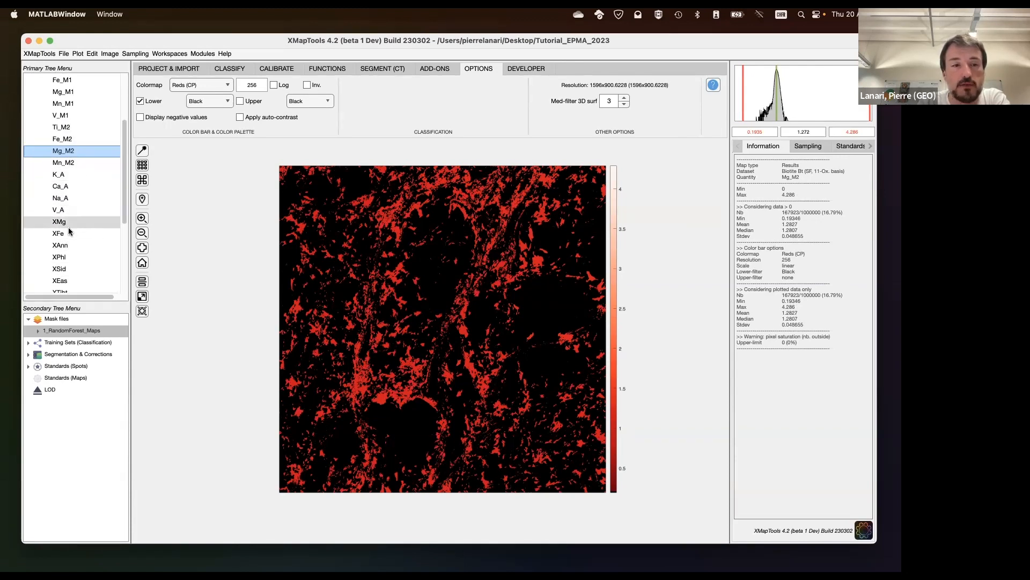
pyautogui.scroll(-4, 69, 230)
pyautogui.scroll(10, 68, 231)
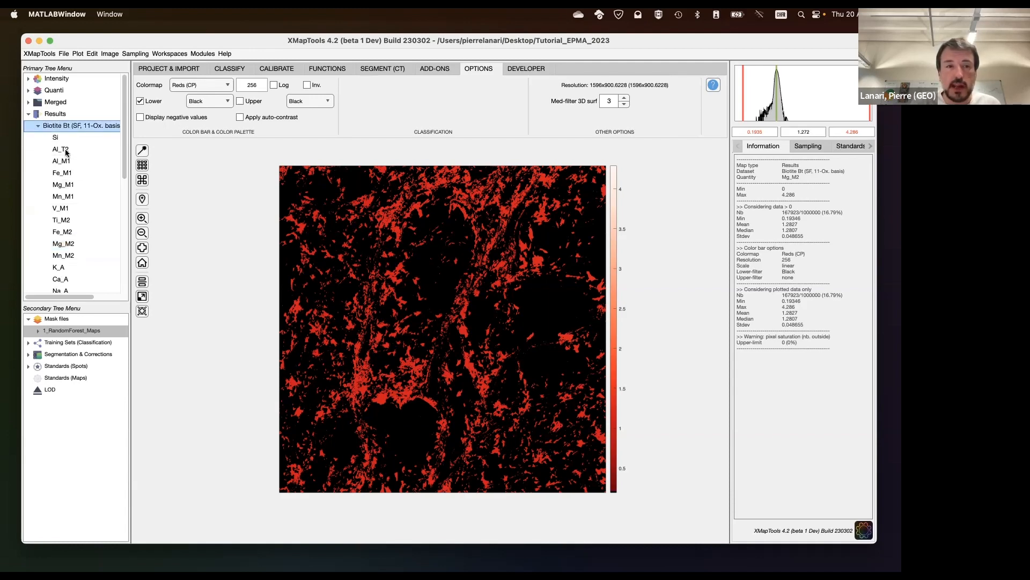
# Generate a total Mg map for biotite from the Mg_M1 map's dataset with the Generator equation "Mg = Mg_M1 + Mg_M2;"
pyautogui.click(63, 184)
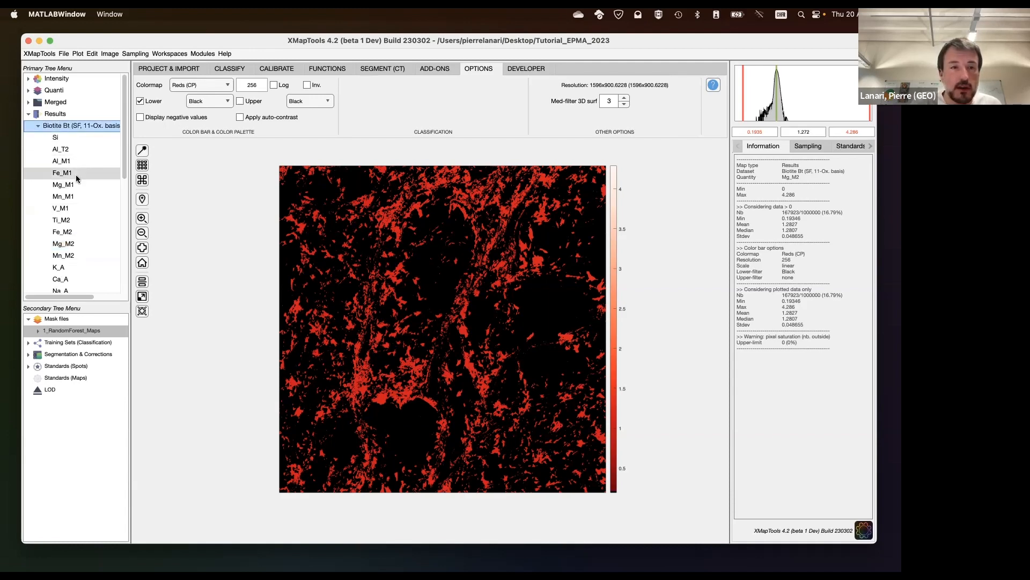
pyautogui.click(204, 55)
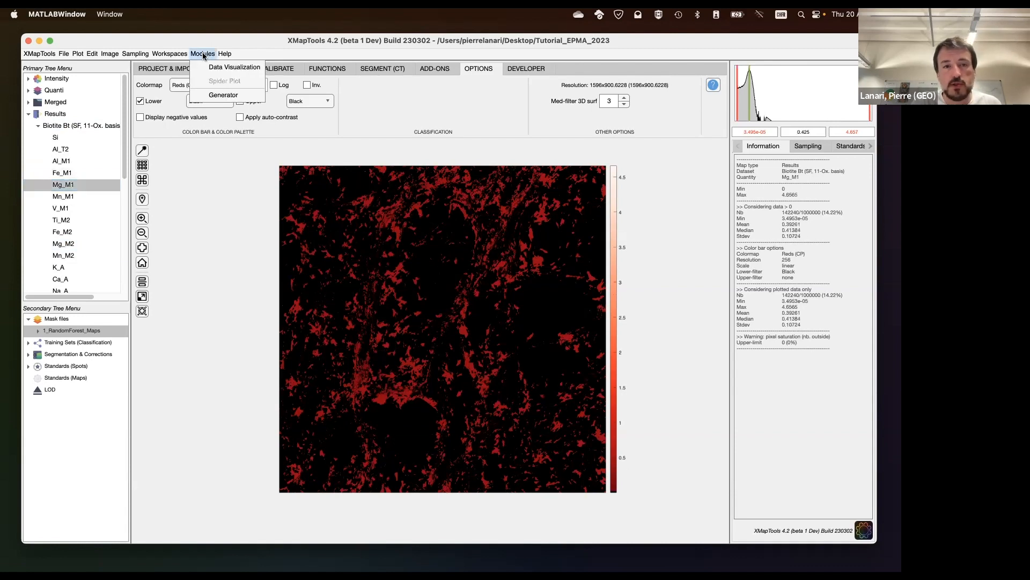
pyautogui.click(228, 96)
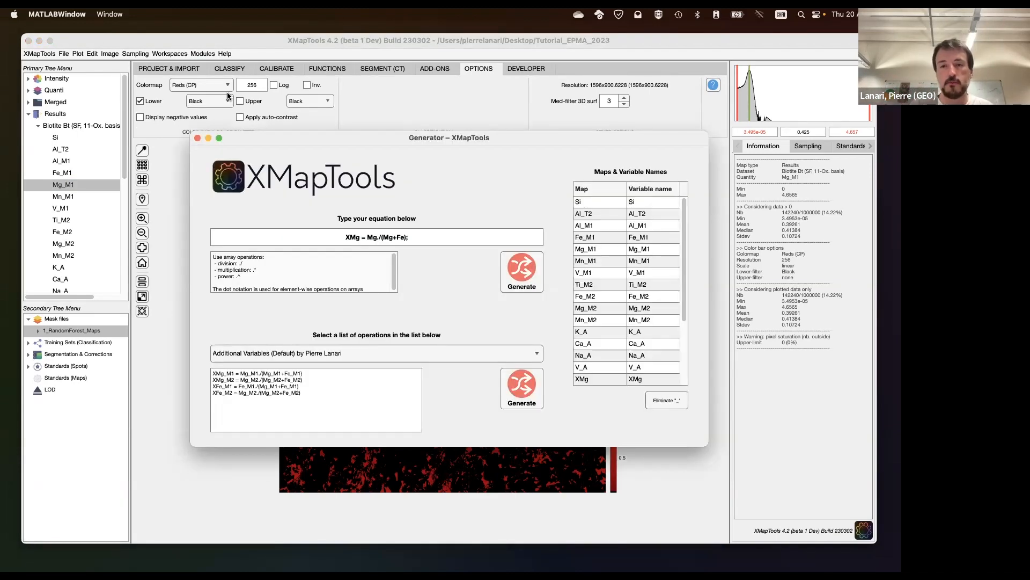
pyautogui.moveTo(419, 238); pyautogui.dragTo(328, 237)
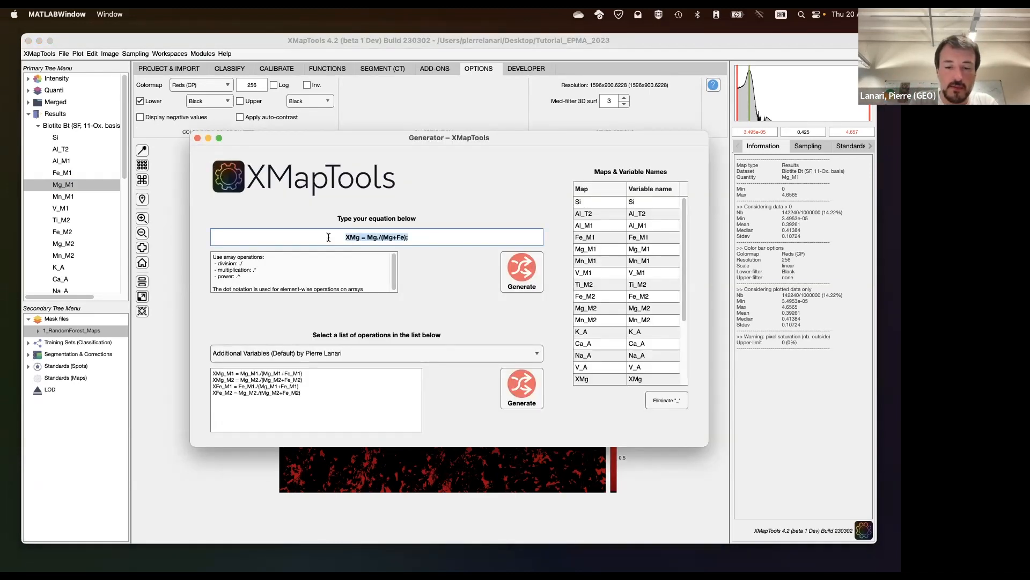
pyautogui.write('Mg ')
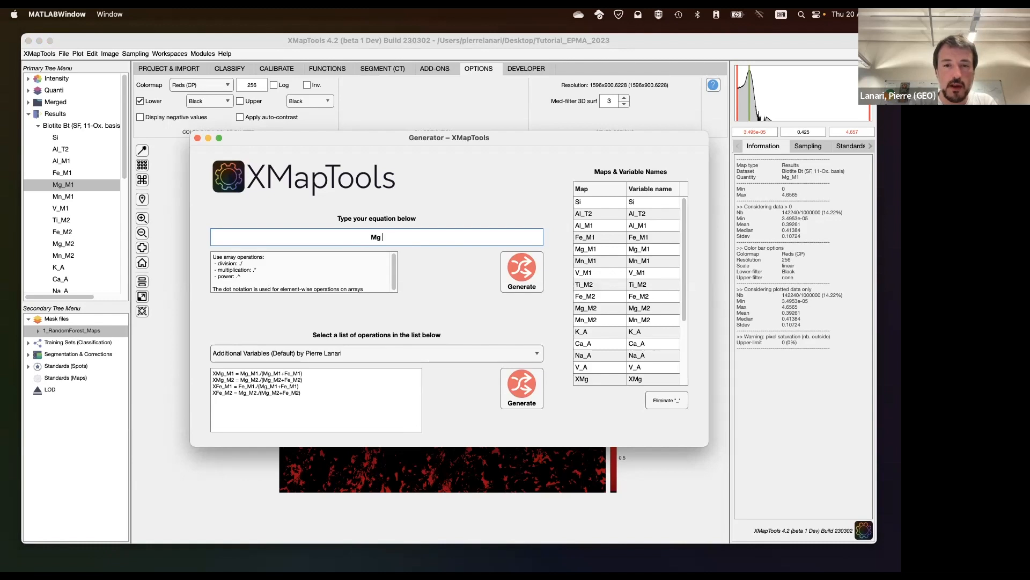
pyautogui.write('= Mg_')
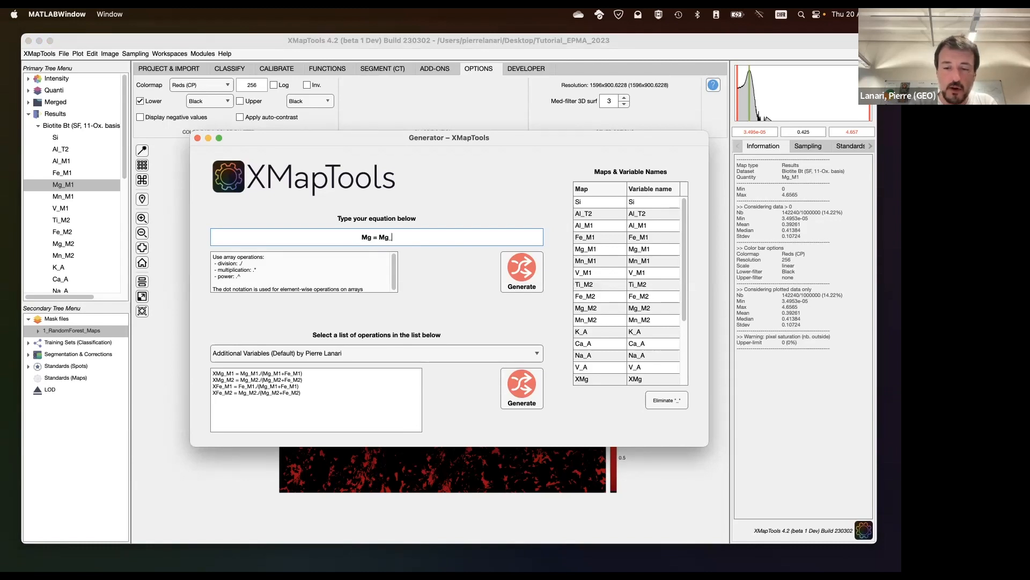
pyautogui.write('M1 +')
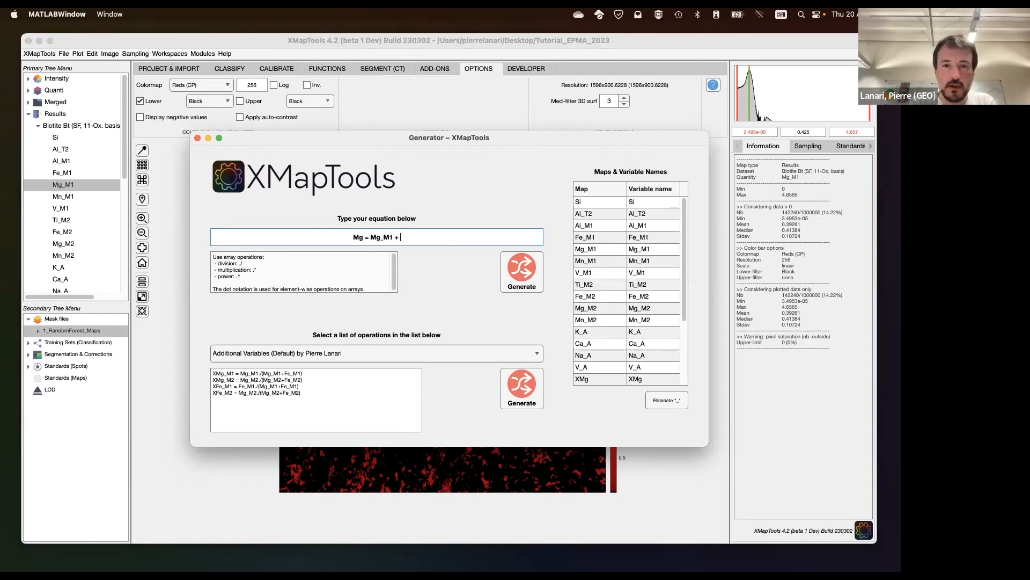
pyautogui.write(' Mg_m')
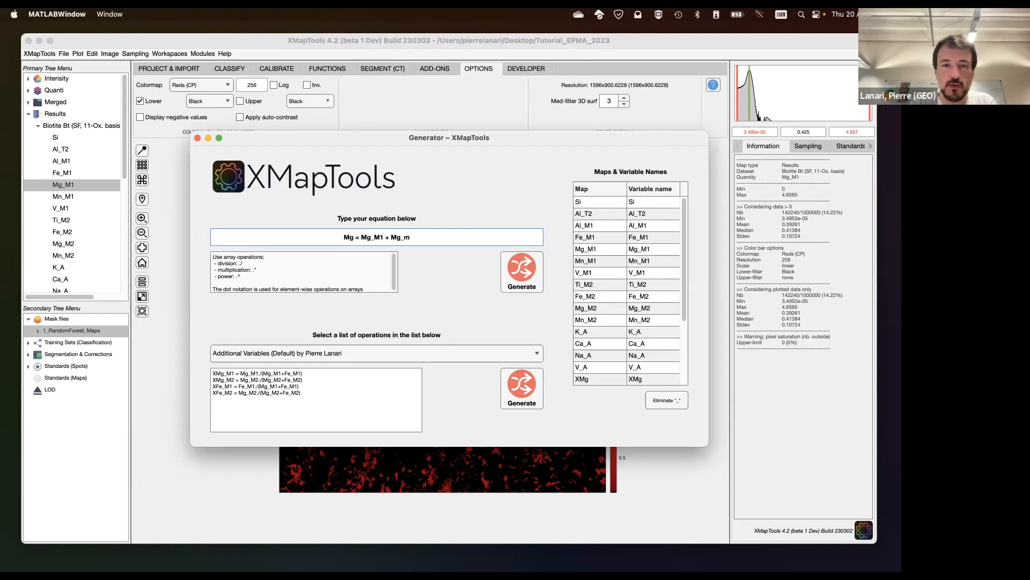
pyautogui.press('BackSpace')
pyautogui.write('M2;')
pyautogui.press('Return')
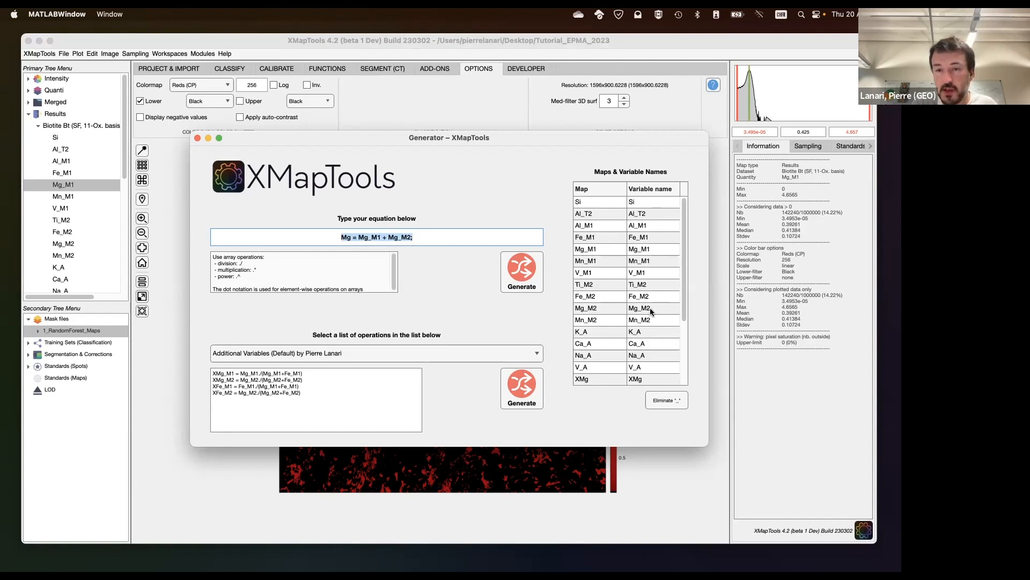
pyautogui.click(521, 271)
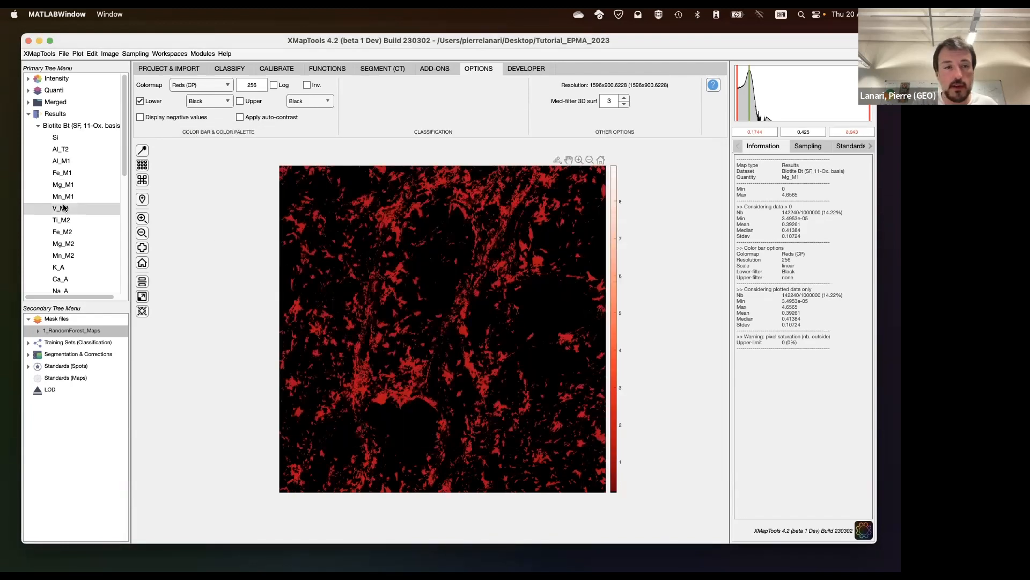
# Display the newly generated biotite Mg map and set its colormap to XMap (CD)
pyautogui.scroll(-5, 63, 206)
pyautogui.scroll(-1, 63, 207)
pyautogui.click(87, 228)
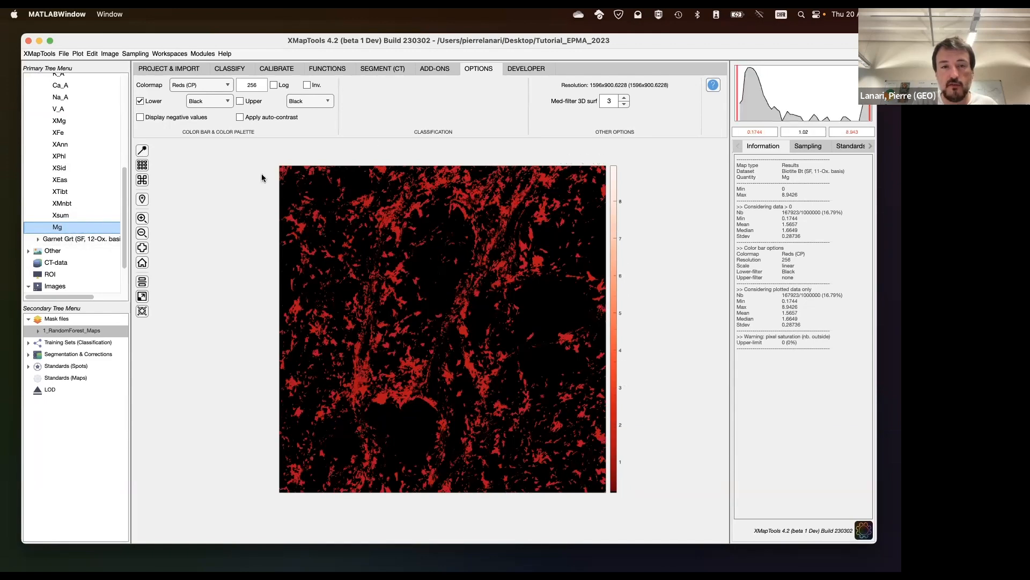
pyautogui.click(214, 85)
pyautogui.click(203, 99)
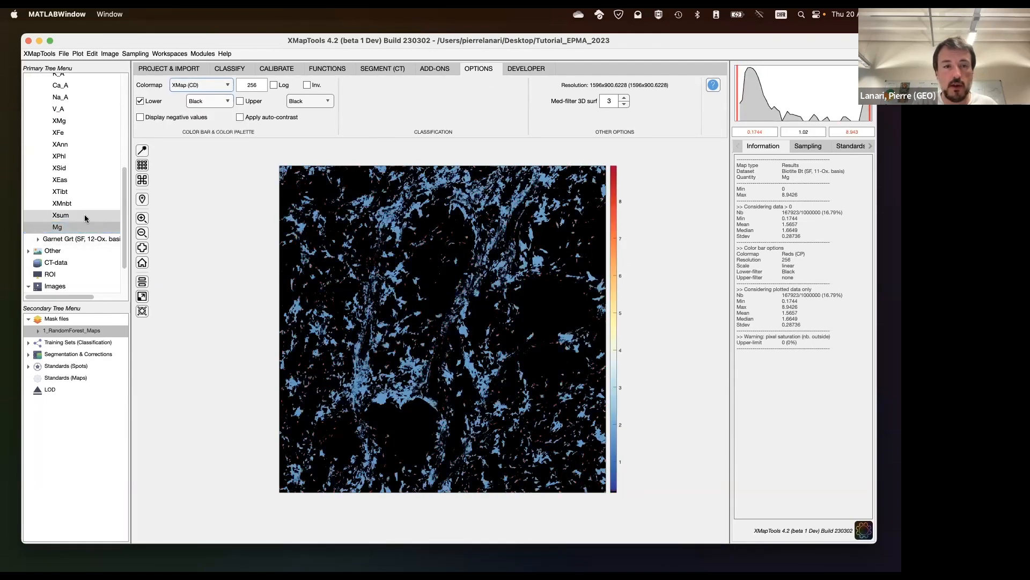
# Select the biotite and garnet Mg maps in multi-selection mode and add them as a shared-scale multi-layer image
pyautogui.click(86, 154)
pyautogui.click(110, 54)
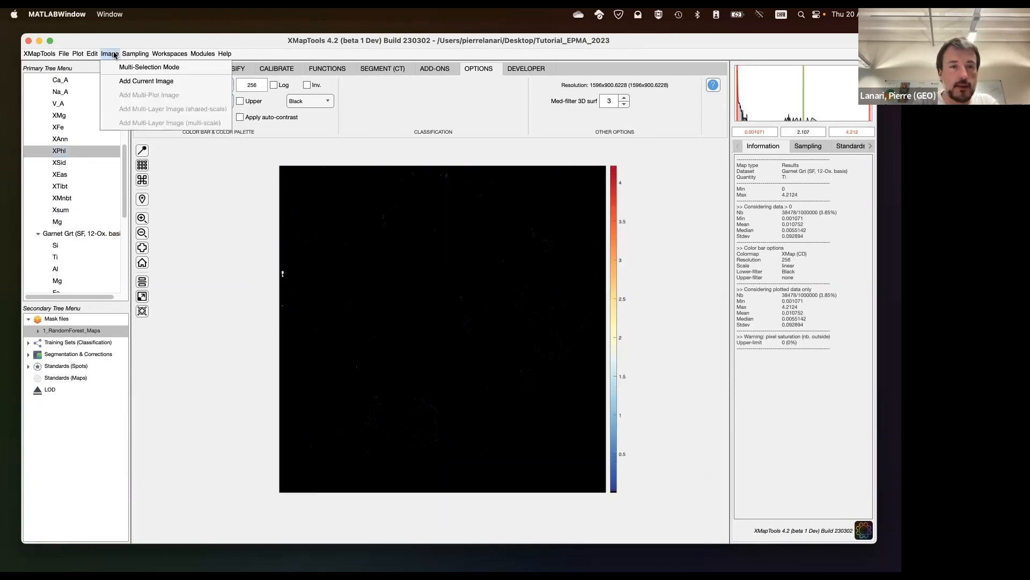
pyautogui.click(129, 67)
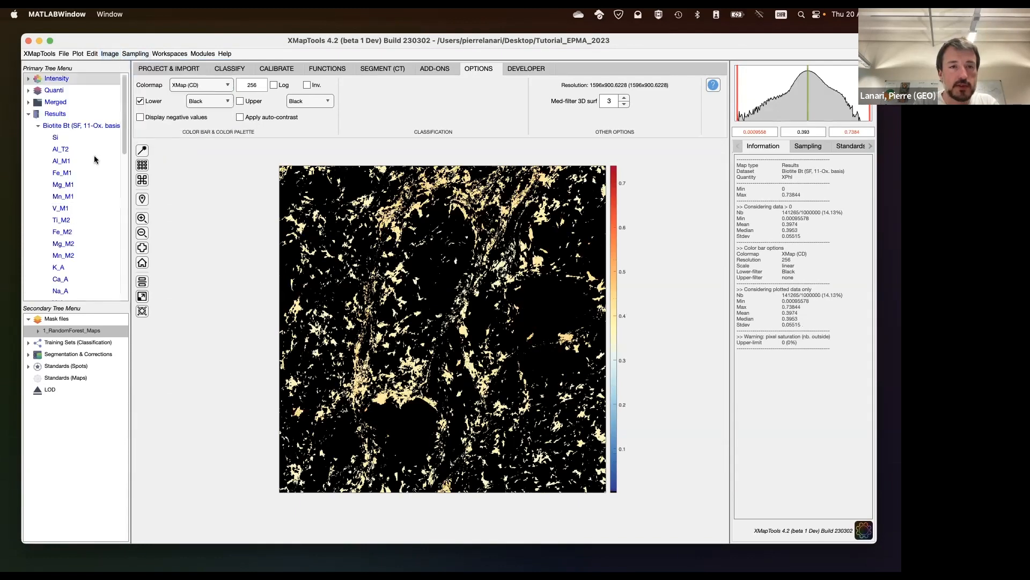
pyautogui.scroll(-3, 79, 217)
pyautogui.scroll(-3, 81, 230)
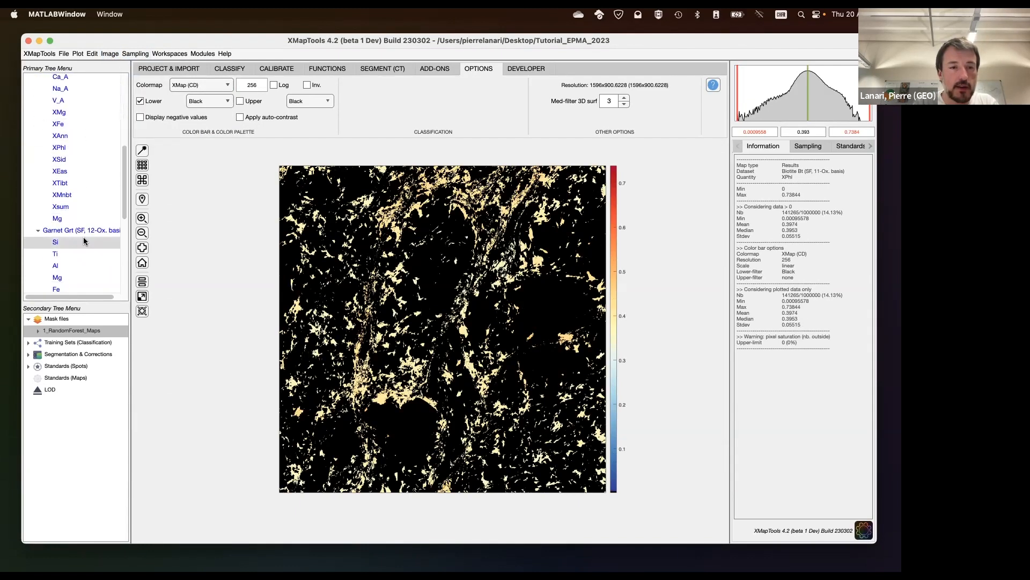
pyautogui.click(86, 219)
pyautogui.scroll(-5, 91, 215)
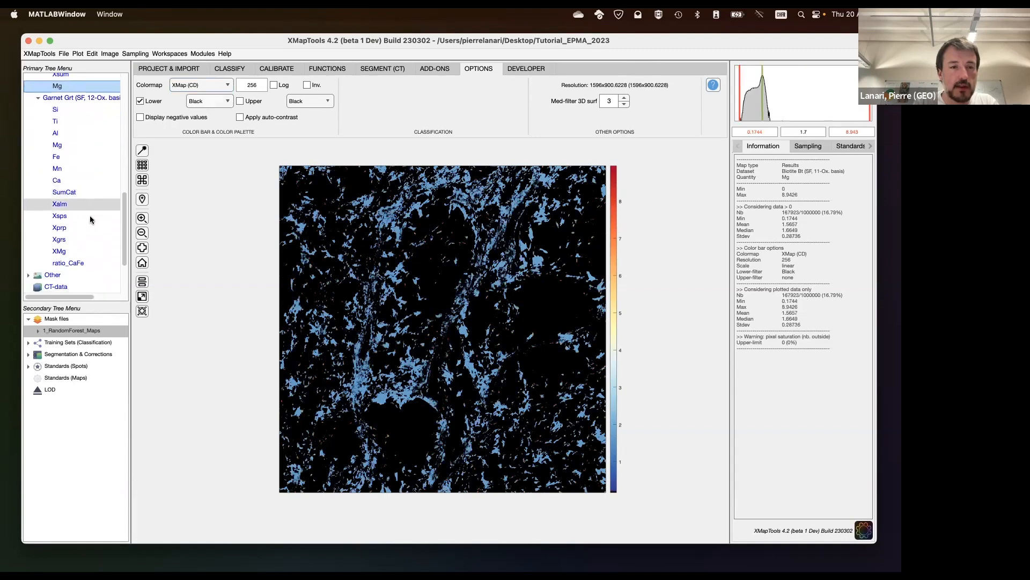
pyautogui.click(63, 146)
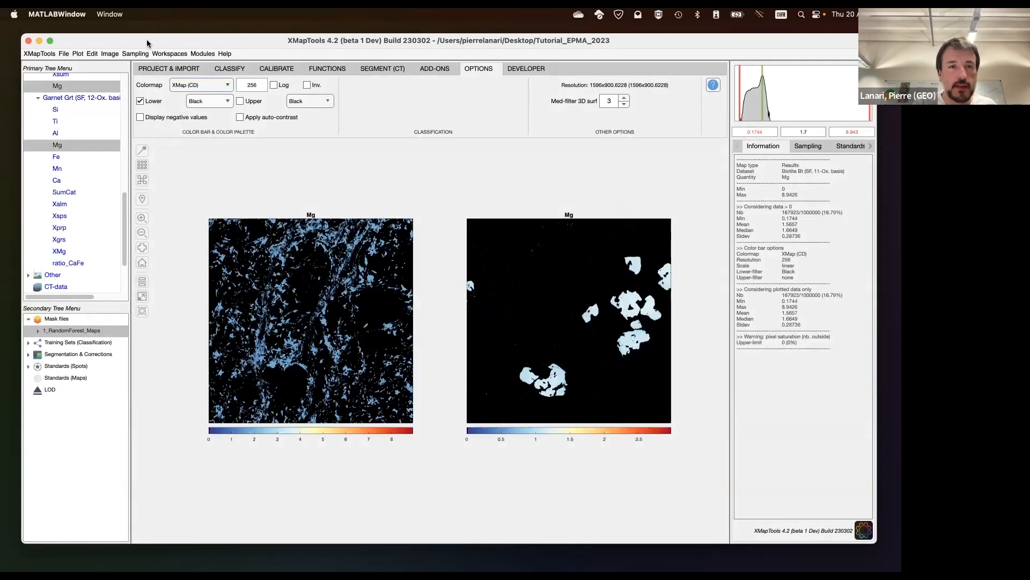
pyautogui.click(110, 53)
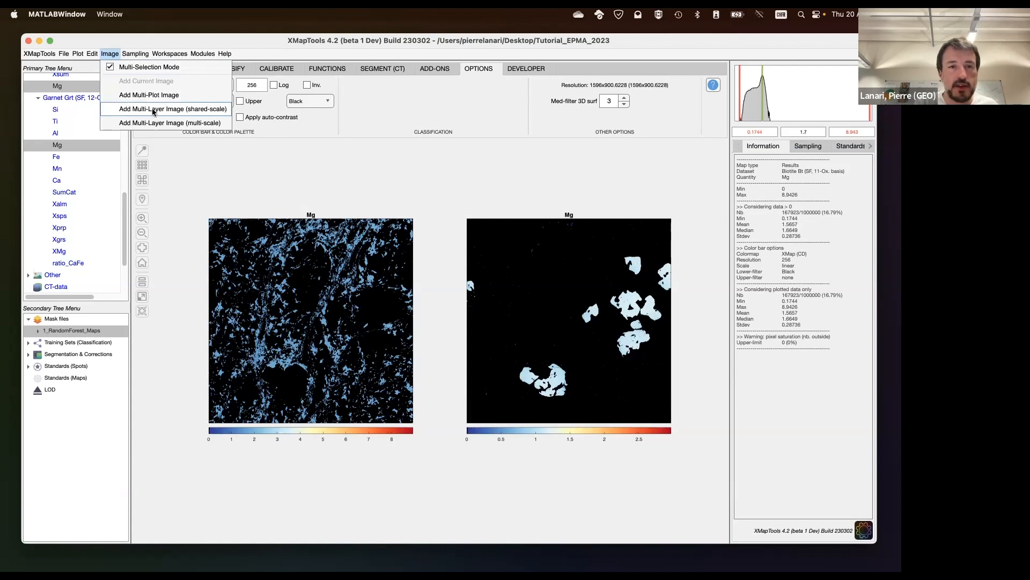
pyautogui.click(213, 110)
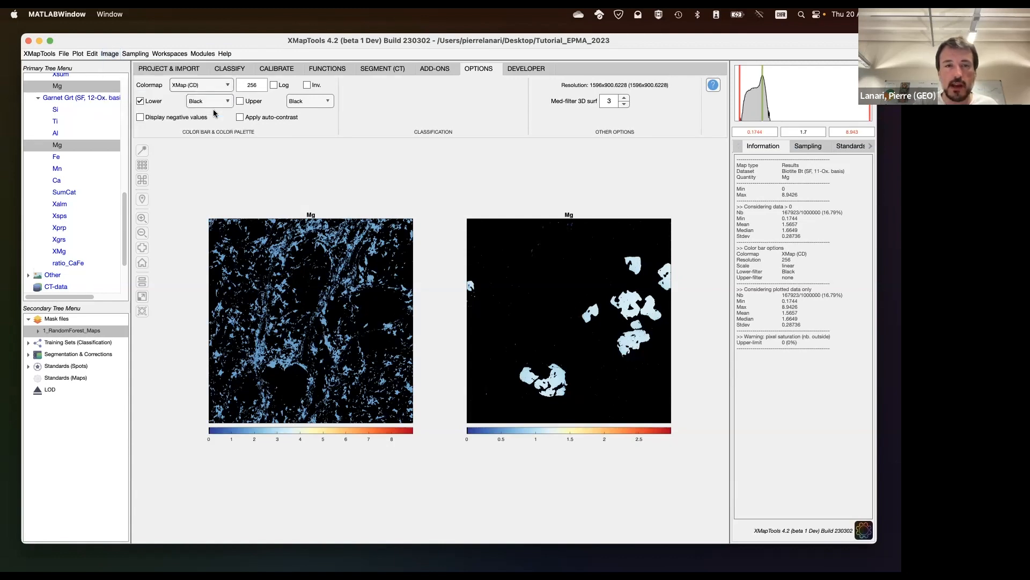
# Adjust the shared color range of the multi-layer Mg image to about 0.85–2.02 using its layers, and display the combined image
pyautogui.click(31, 116)
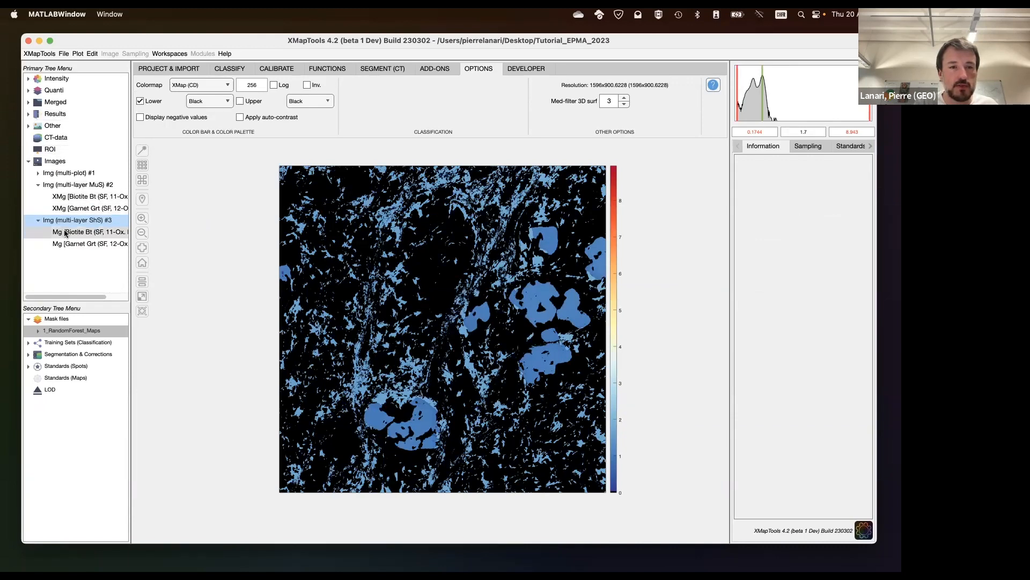
pyautogui.moveTo(737, 72); pyautogui.dragTo(752, 75)
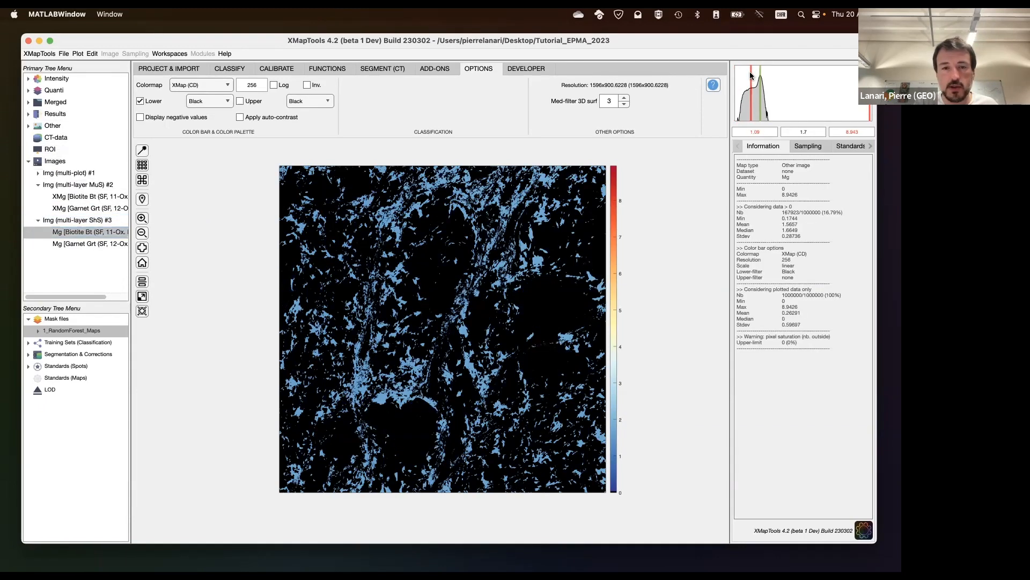
pyautogui.click(78, 244)
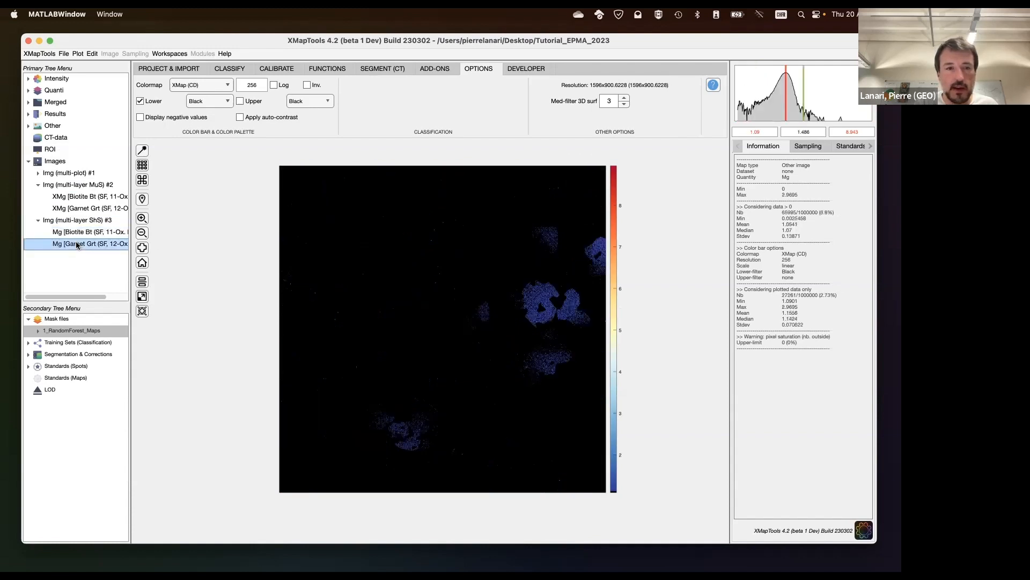
pyautogui.moveTo(786, 74); pyautogui.dragTo(775, 73)
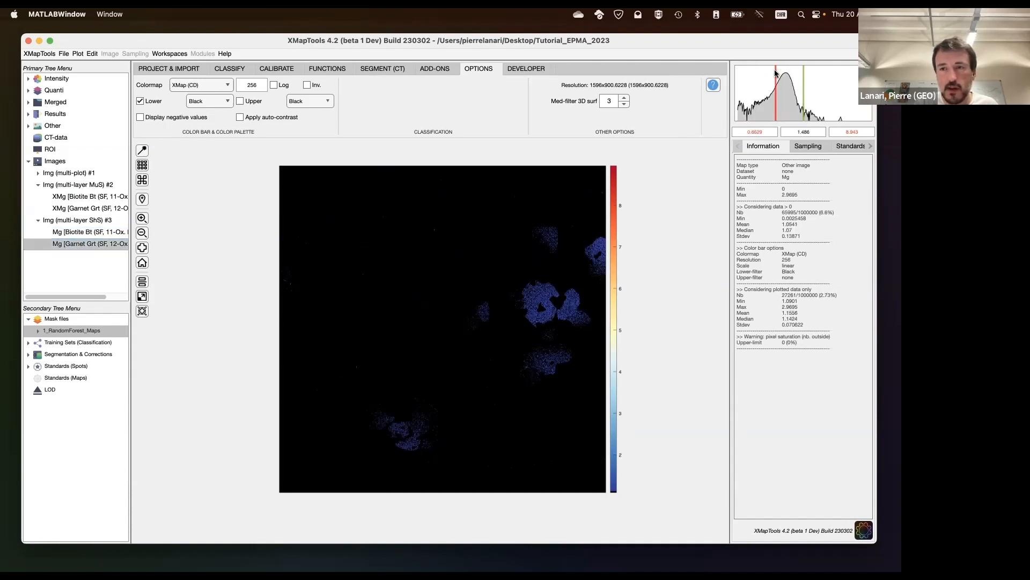
pyautogui.click(81, 232)
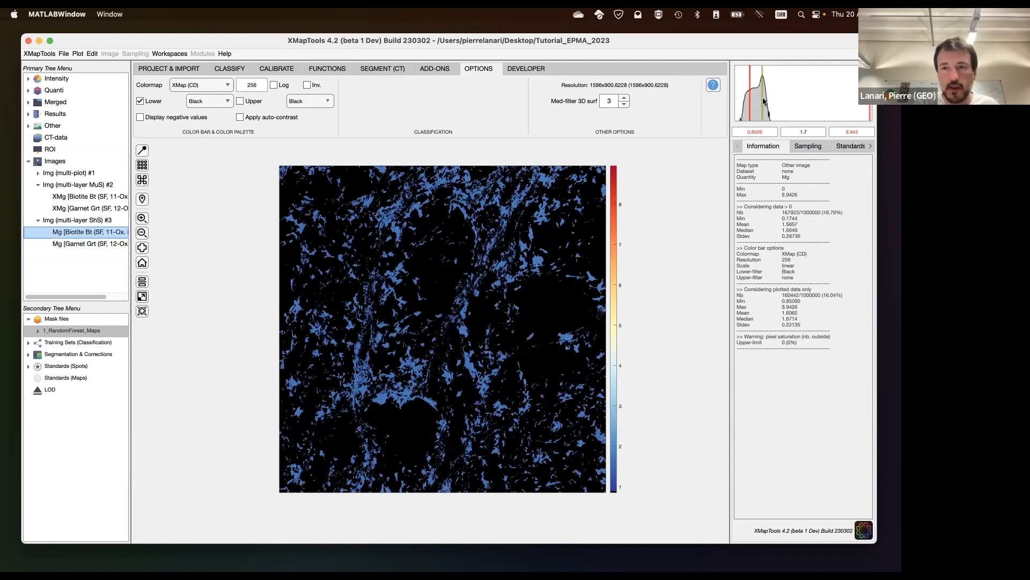
pyautogui.moveTo(870, 80); pyautogui.dragTo(768, 80)
pyautogui.click(47, 222)
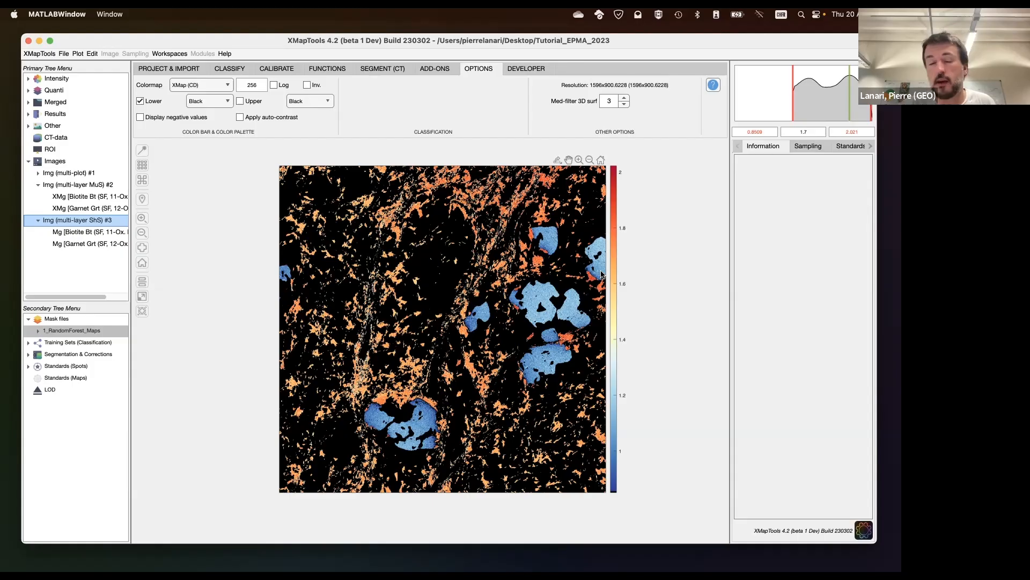
# Run the Biotite "T.Bt (all calibrations)" thermometer in map mode on the quantified Biotite dataset with a pressure of 6 kbar
pyautogui.click(38, 221)
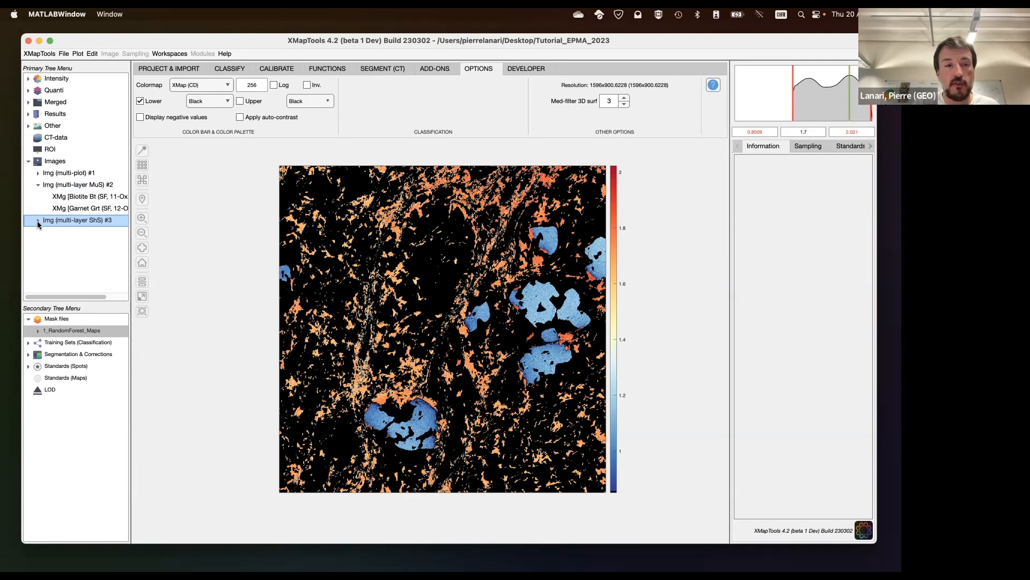
pyautogui.click(38, 184)
pyautogui.click(29, 90)
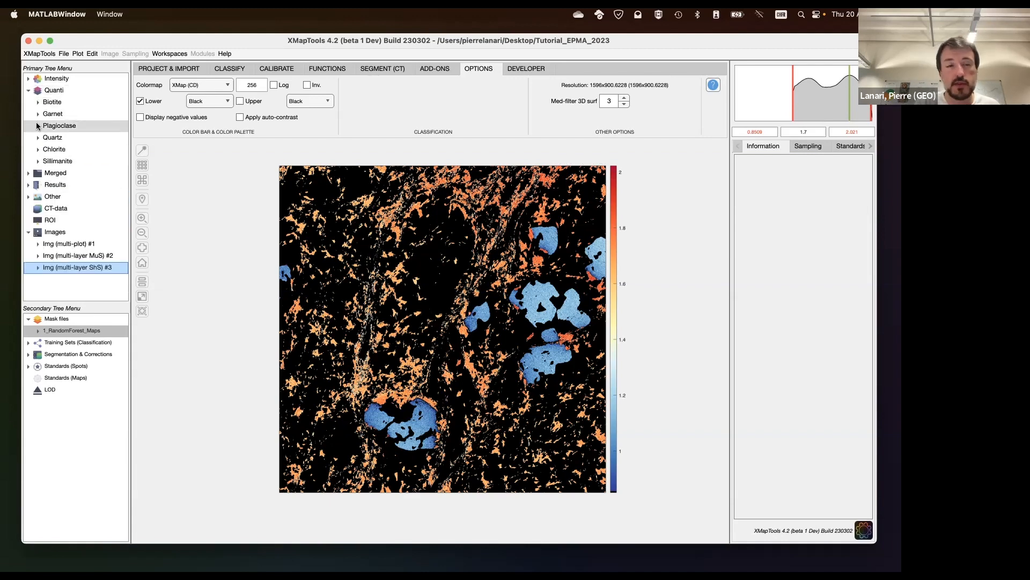
pyautogui.click(37, 106)
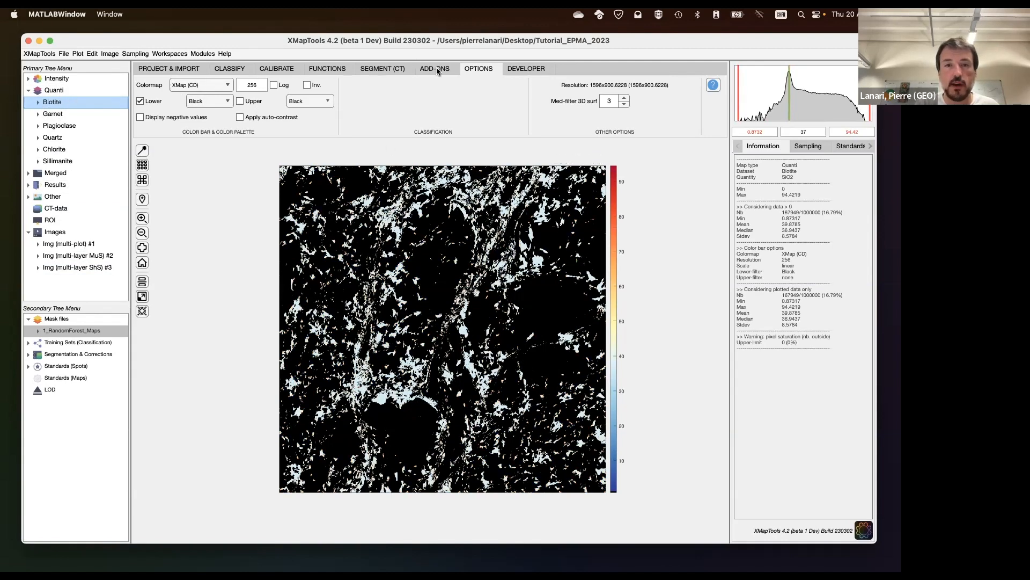
pyautogui.click(325, 69)
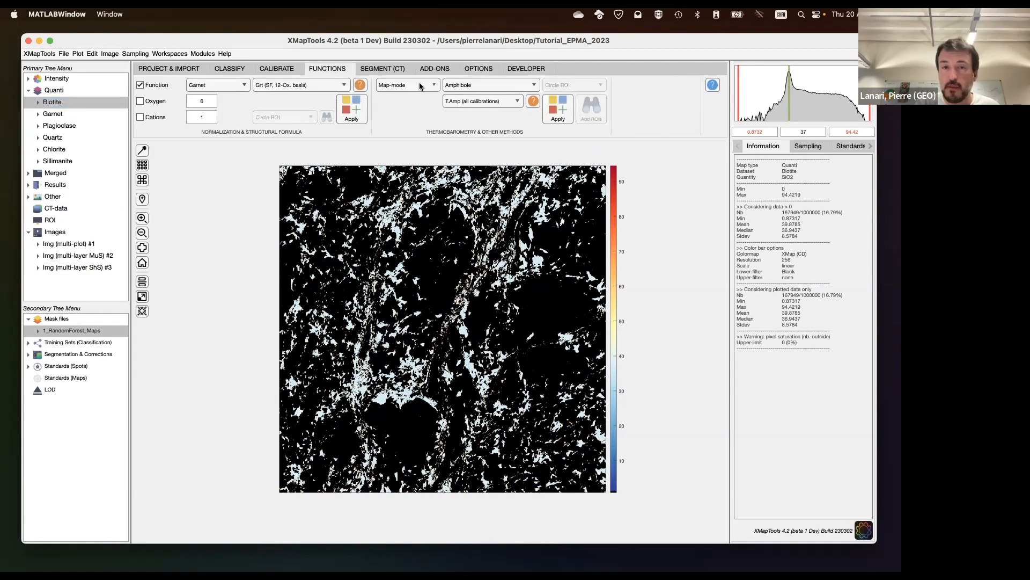
pyautogui.click(490, 85)
pyautogui.click(471, 108)
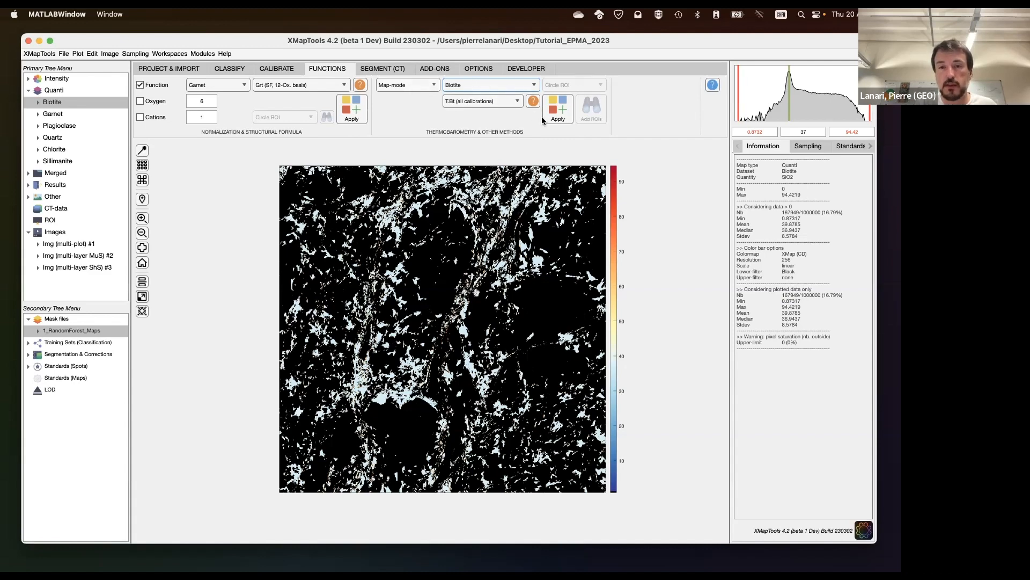
pyautogui.click(560, 113)
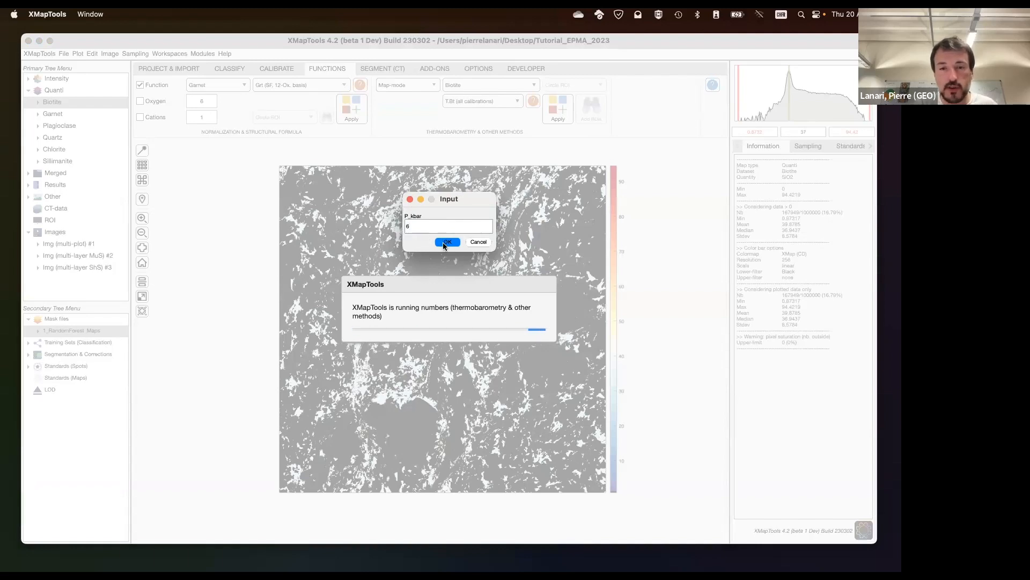
pyautogui.click(443, 241)
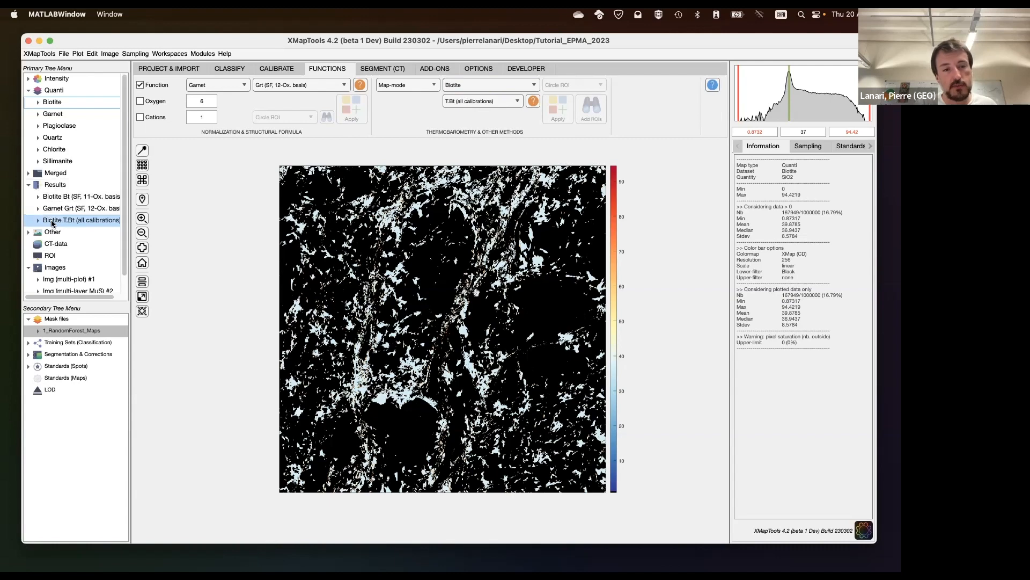
# Compare the T_H05 and T_W15 biotite temperature maps and apply auto-contrast to the T_H05 map
pyautogui.click(38, 220)
pyautogui.click(64, 231)
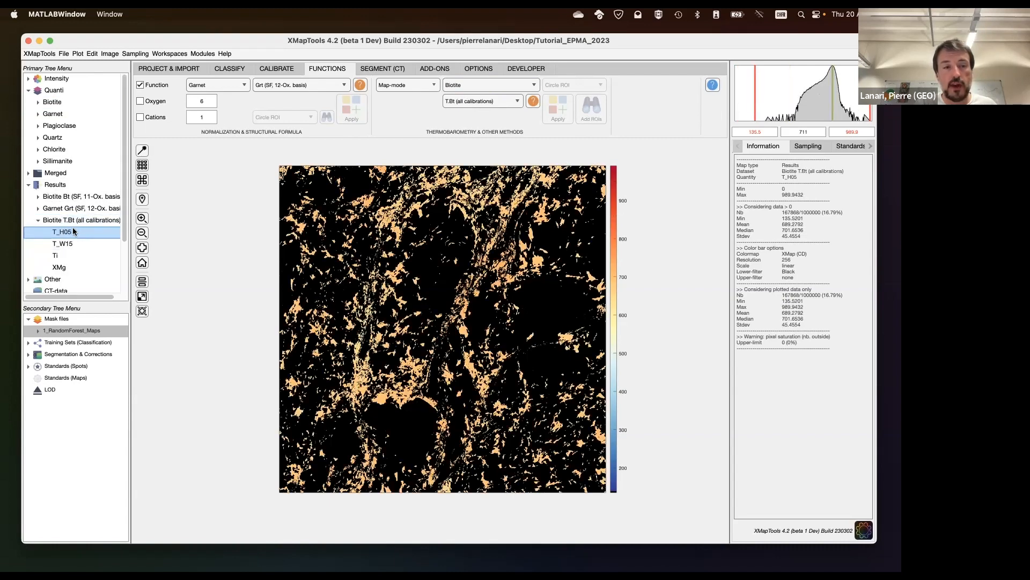
pyautogui.click(69, 245)
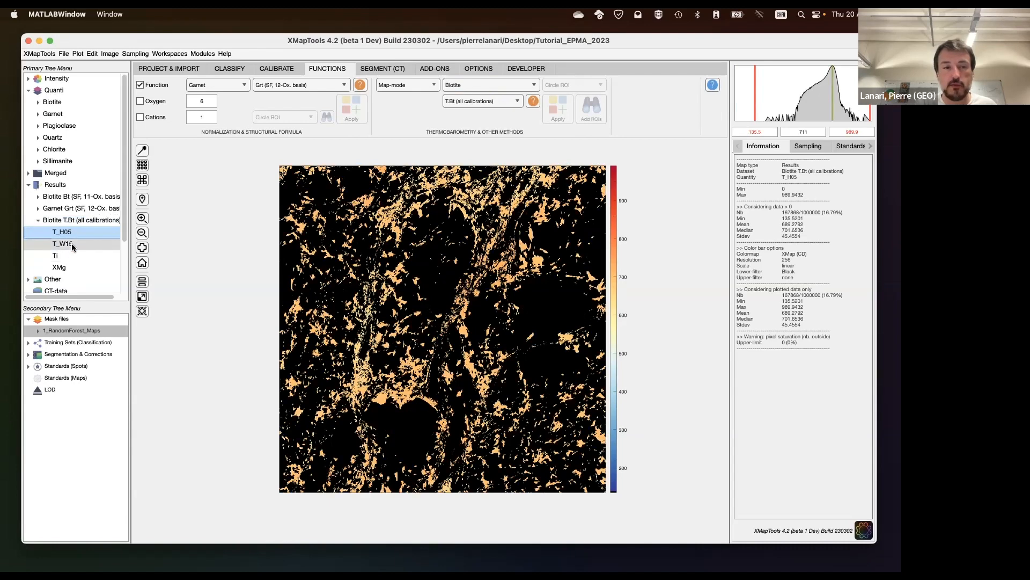
pyautogui.click(63, 232)
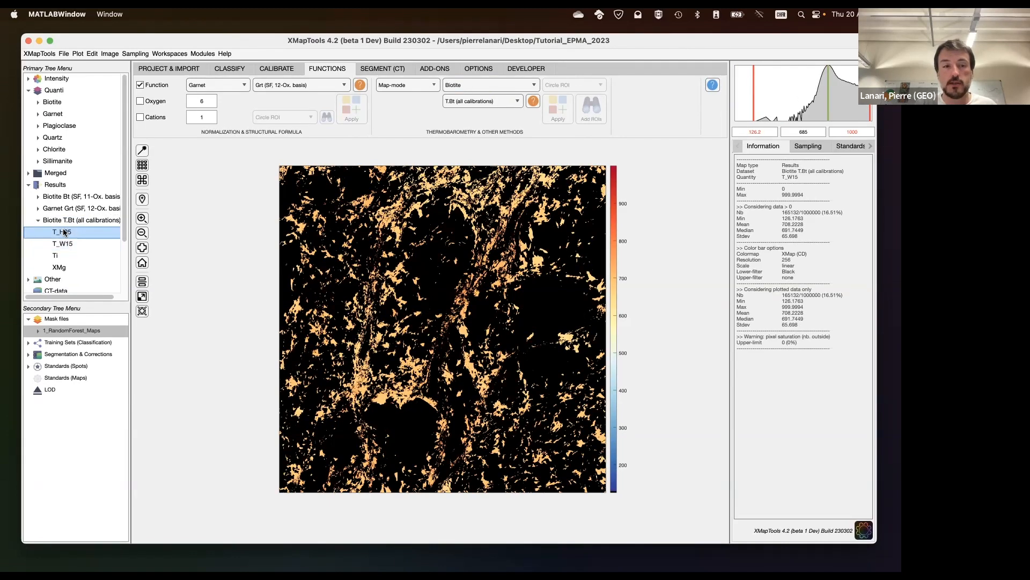
pyautogui.click(143, 151)
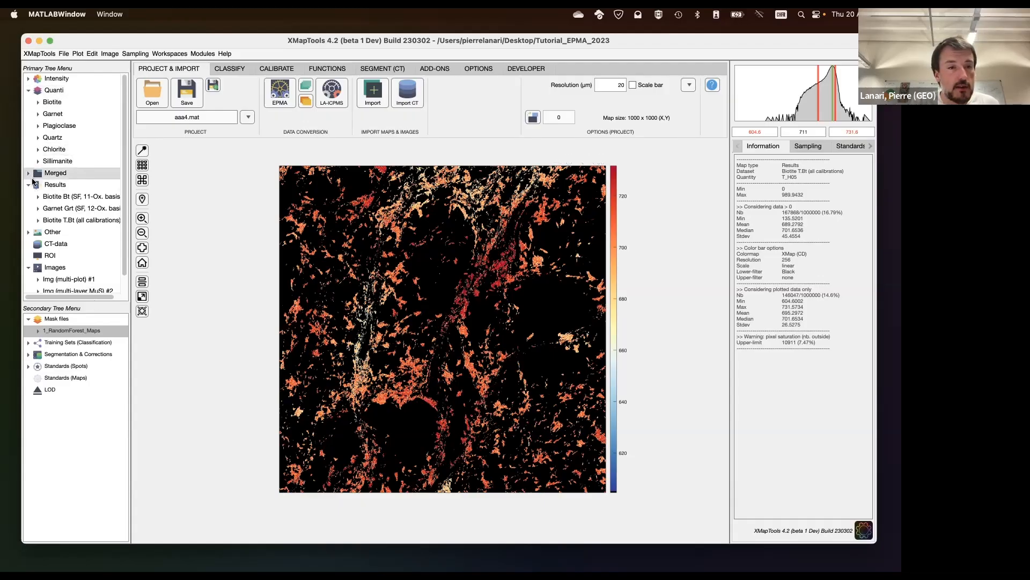
# Display the garnet Xprp map from the structural formula results and apply auto-contrast to it
pyautogui.click(38, 208)
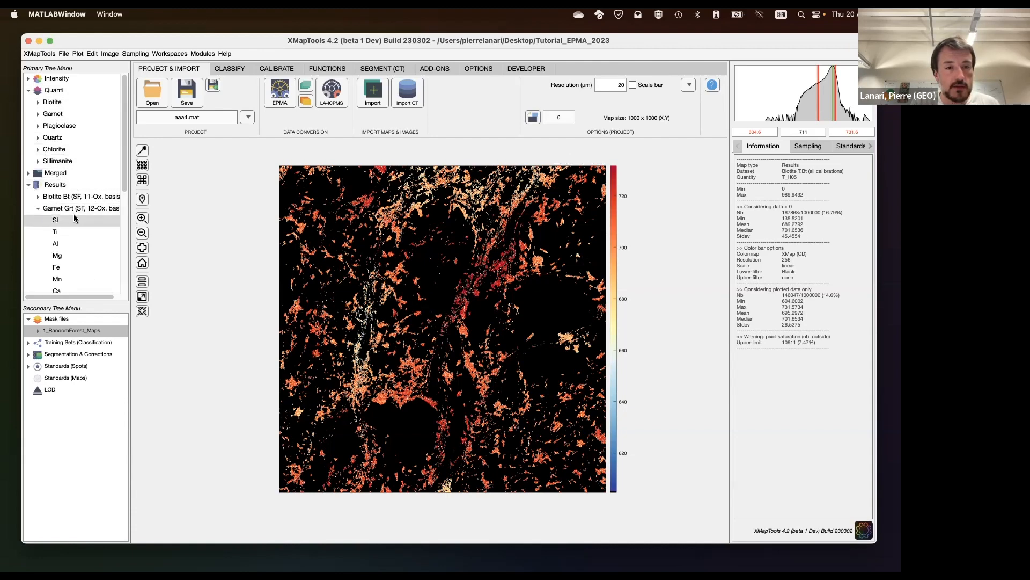
pyautogui.scroll(-5, 74, 218)
pyautogui.scroll(1, 74, 218)
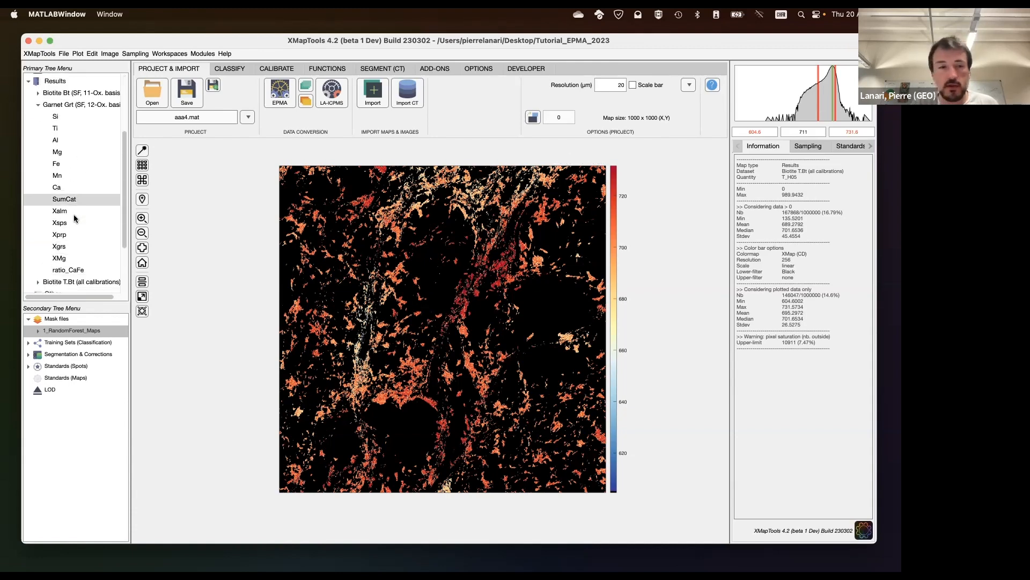
pyautogui.click(70, 231)
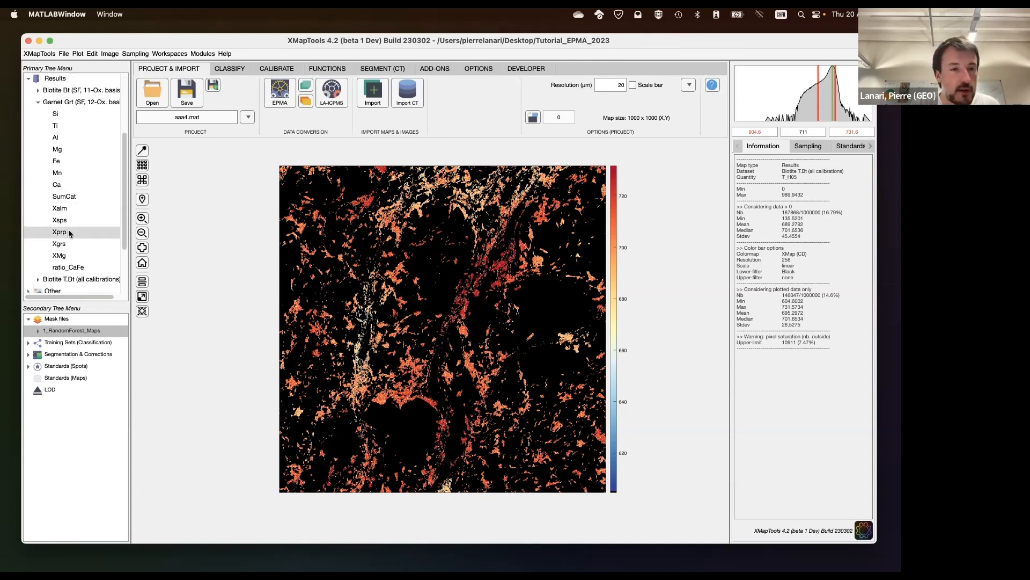
pyautogui.click(143, 151)
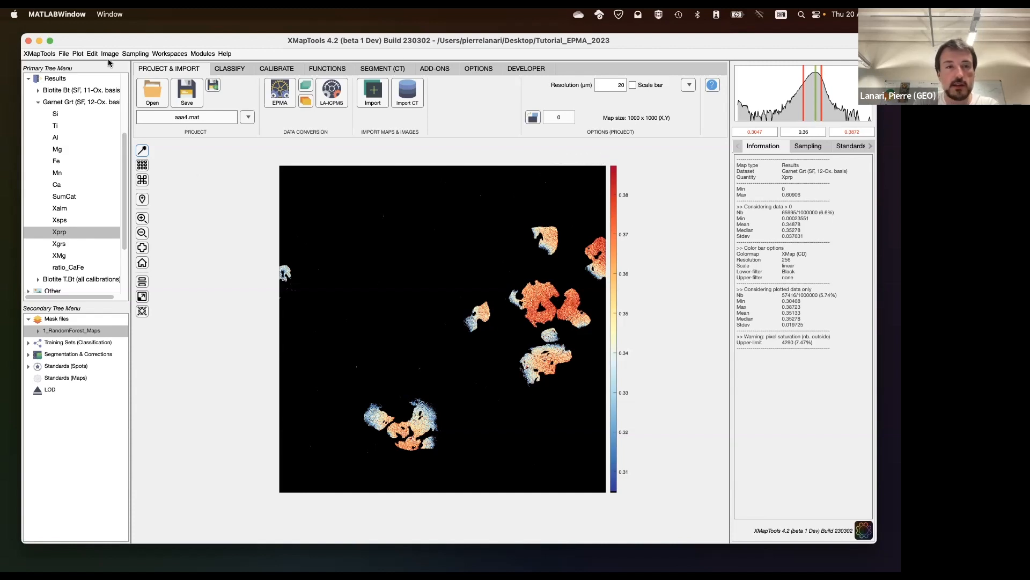
# Sample the Xprp map with a straight transect from the upper-left rim to the core of the lower garnet, and fine-tune its endpoint
pyautogui.click(137, 54)
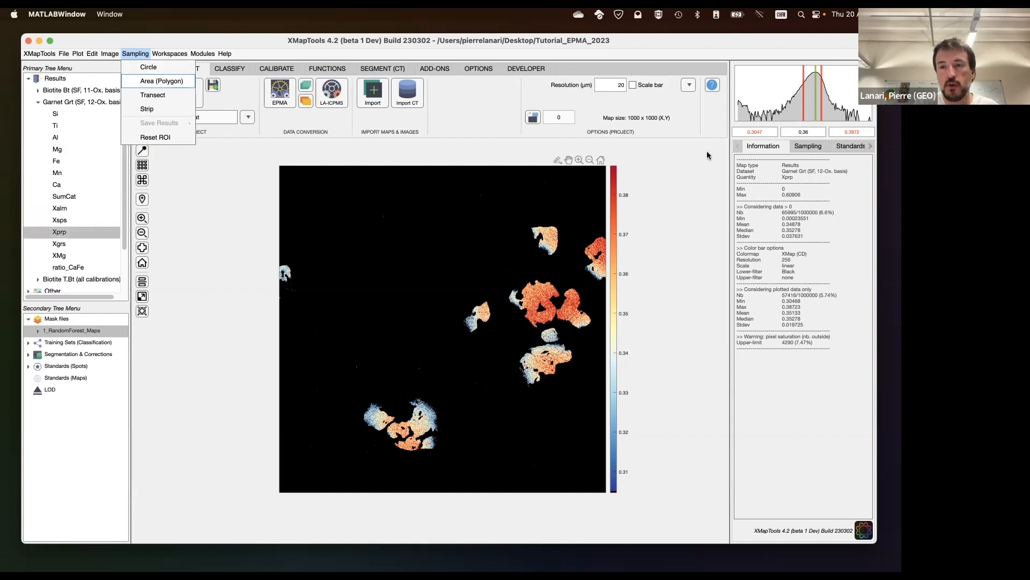
pyautogui.click(152, 95)
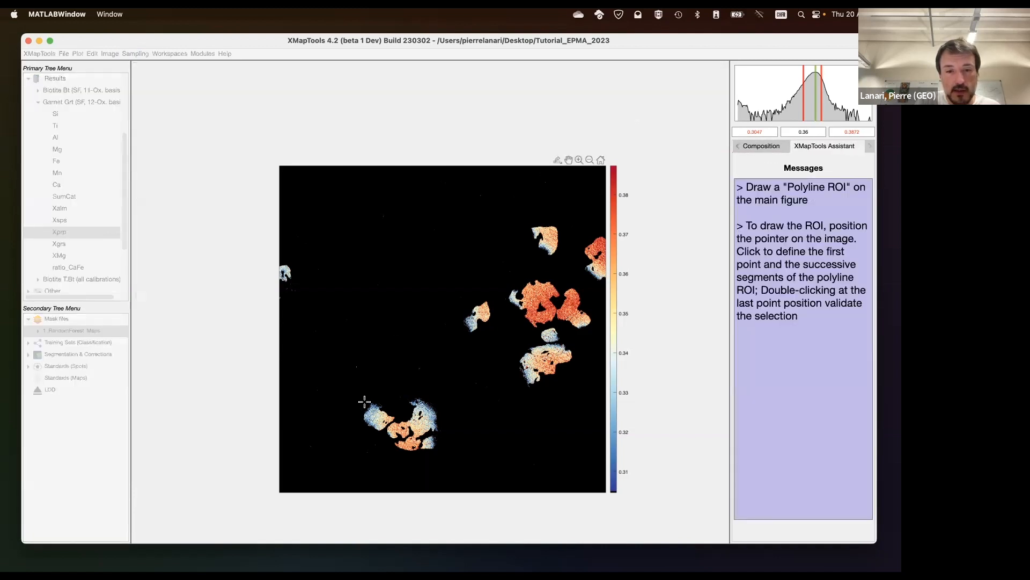
pyautogui.click(364, 406)
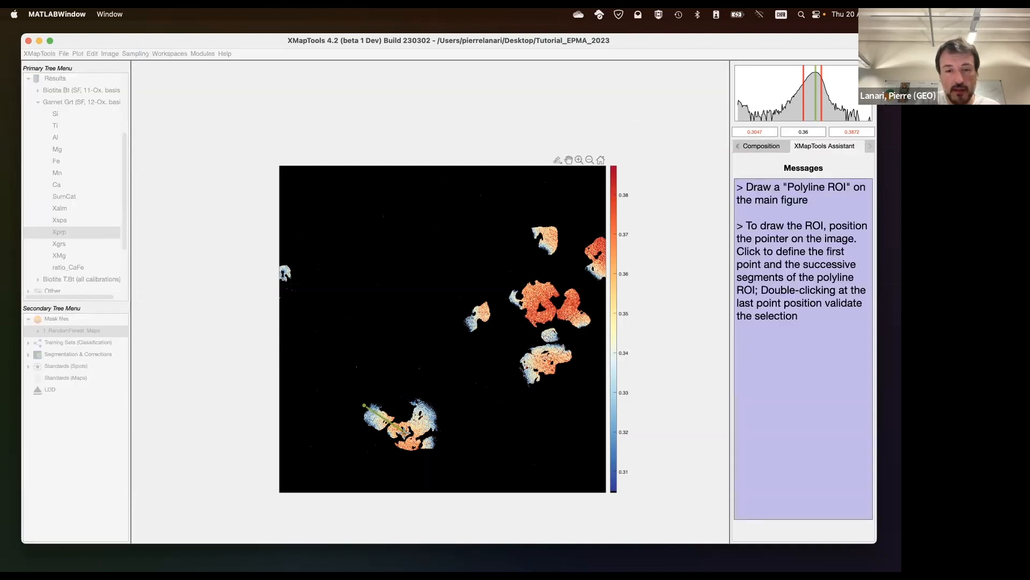
pyautogui.doubleClick(404, 431)
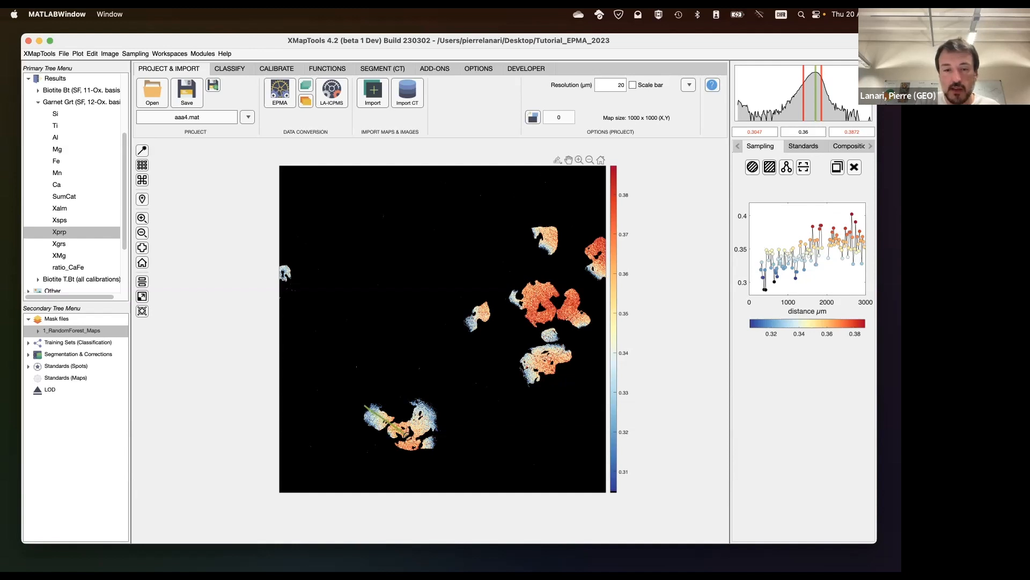
pyautogui.moveTo(401, 432); pyautogui.dragTo(403, 432)
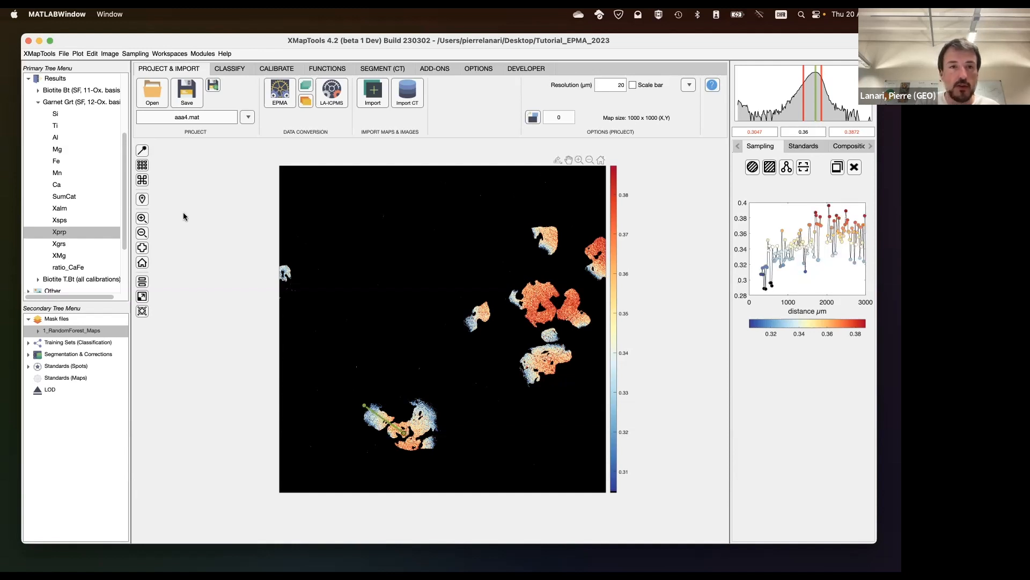
# Sample Xprp with a V-shaped two-segment transect from rim through core to the opposite rim of the lower garnet, and adjust its middle point
pyautogui.click(135, 54)
pyautogui.click(153, 95)
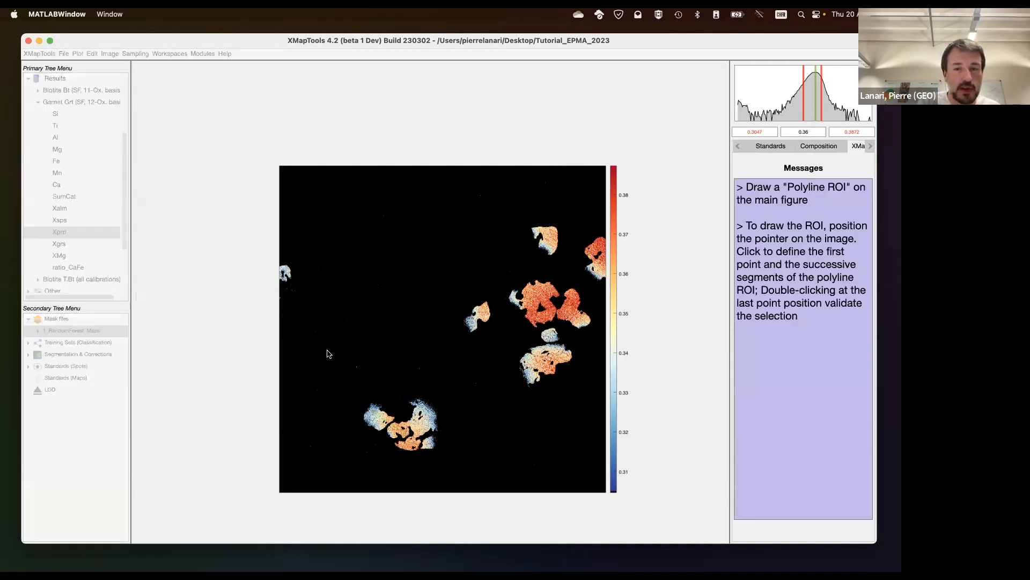
pyautogui.click(364, 405)
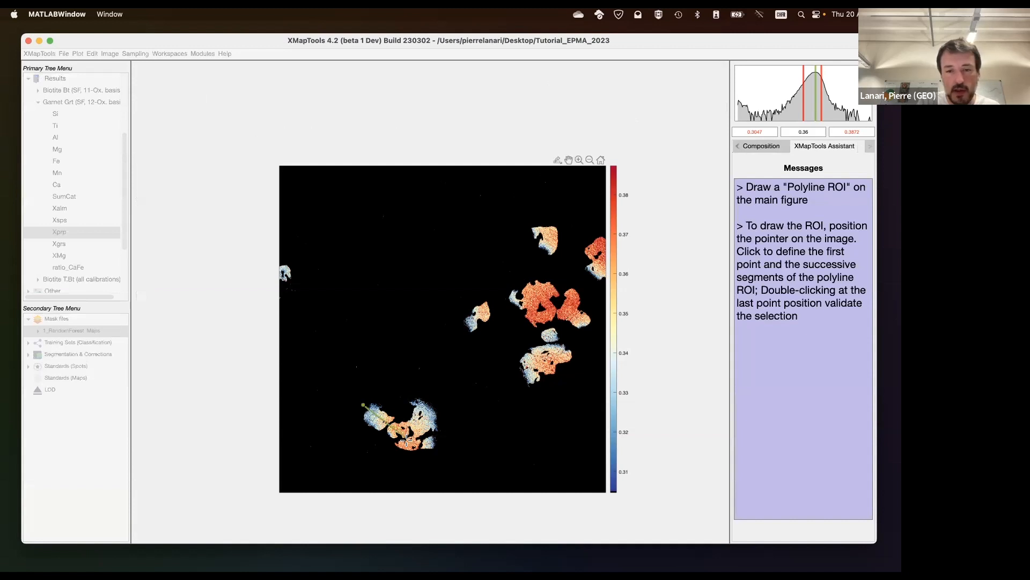
pyautogui.click(403, 433)
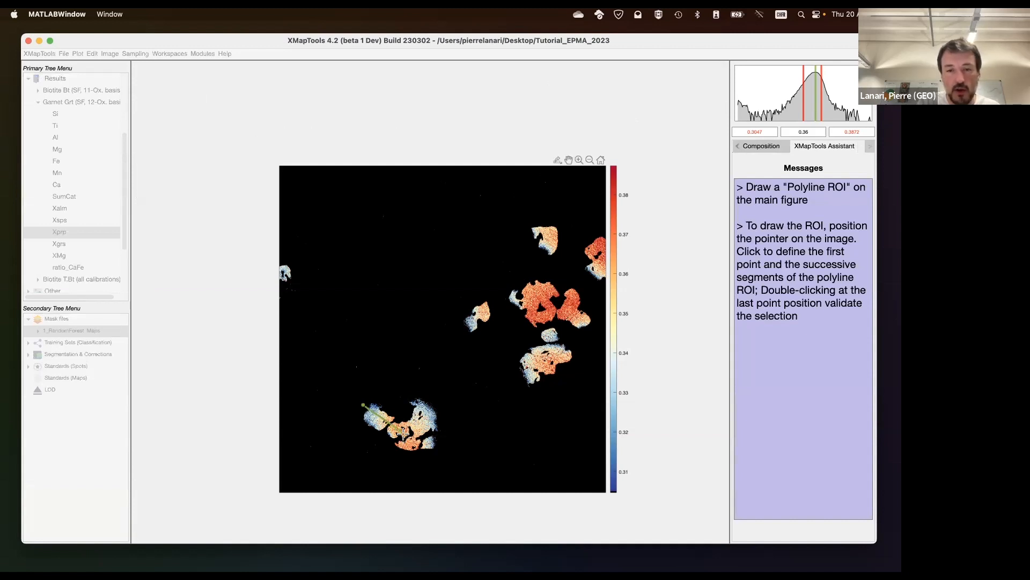
pyautogui.doubleClick(438, 400)
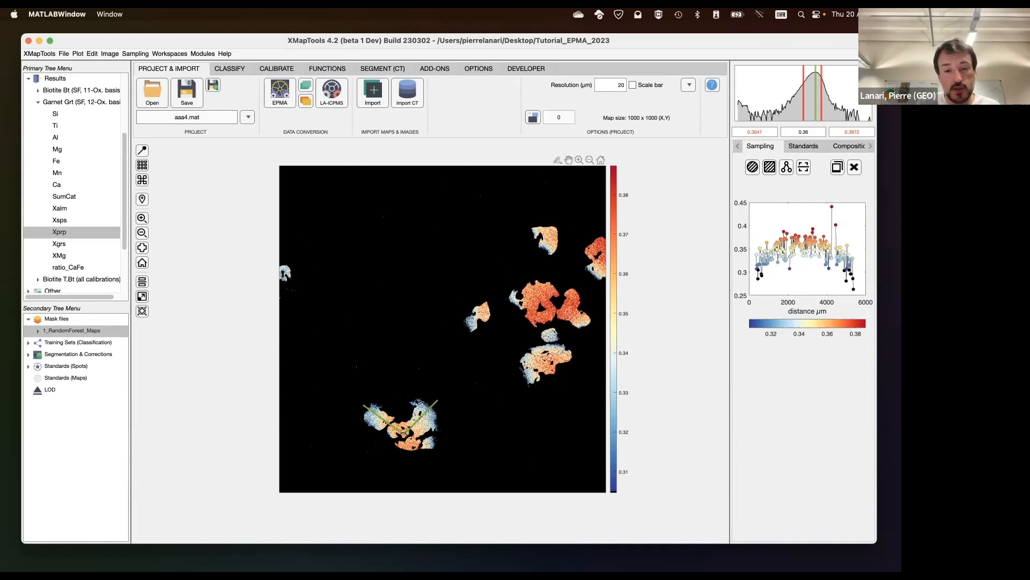
pyautogui.moveTo(404, 433); pyautogui.dragTo(405, 433)
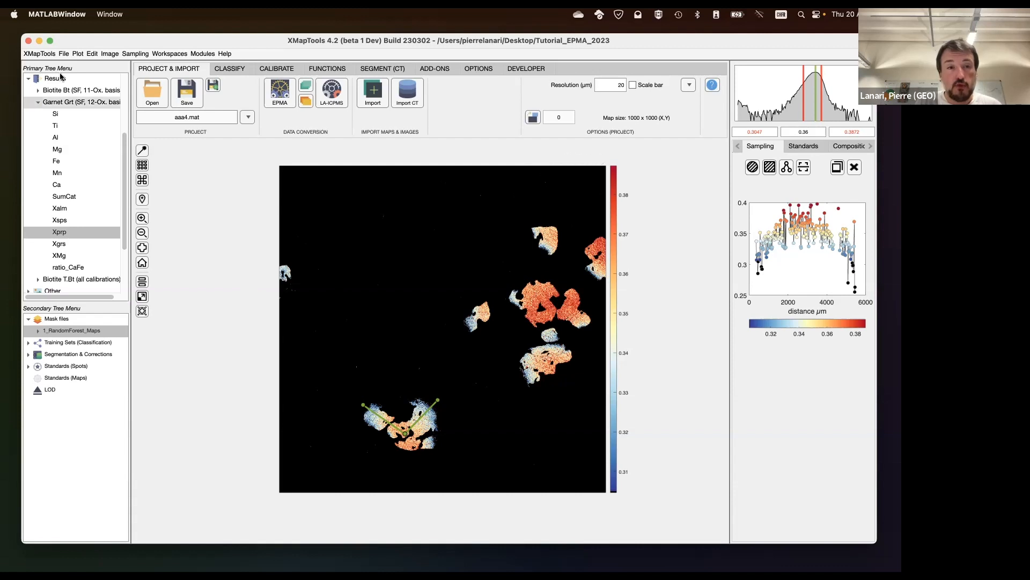
# Draw a strip sampling area over the lower garnet's Xprp map, then rotate and shorten it to run from the upper-left rim to the core
pyautogui.click(139, 55)
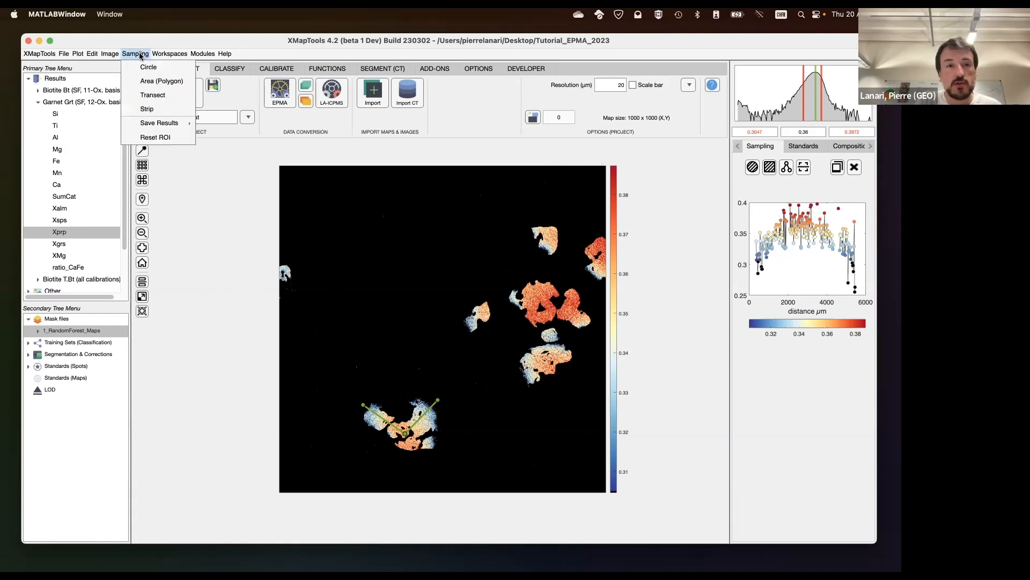
pyautogui.click(156, 112)
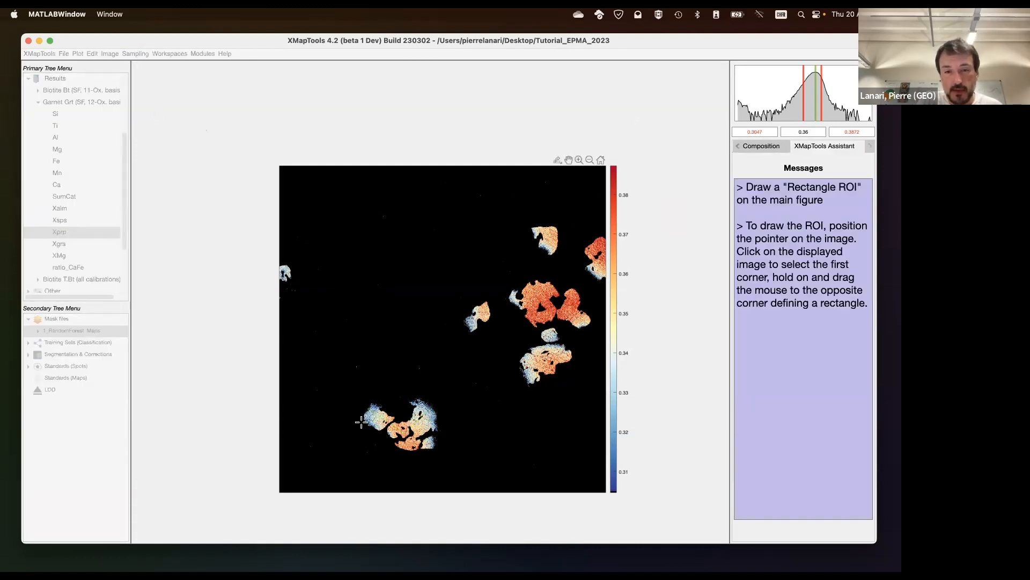
pyautogui.moveTo(329, 414); pyautogui.dragTo(423, 425)
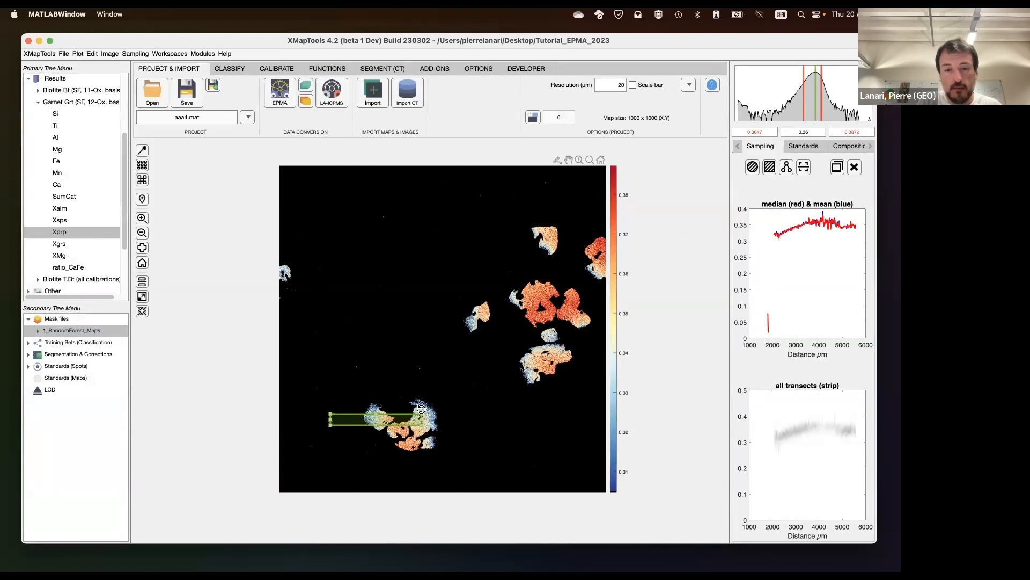
pyautogui.moveTo(418, 424); pyautogui.dragTo(401, 432)
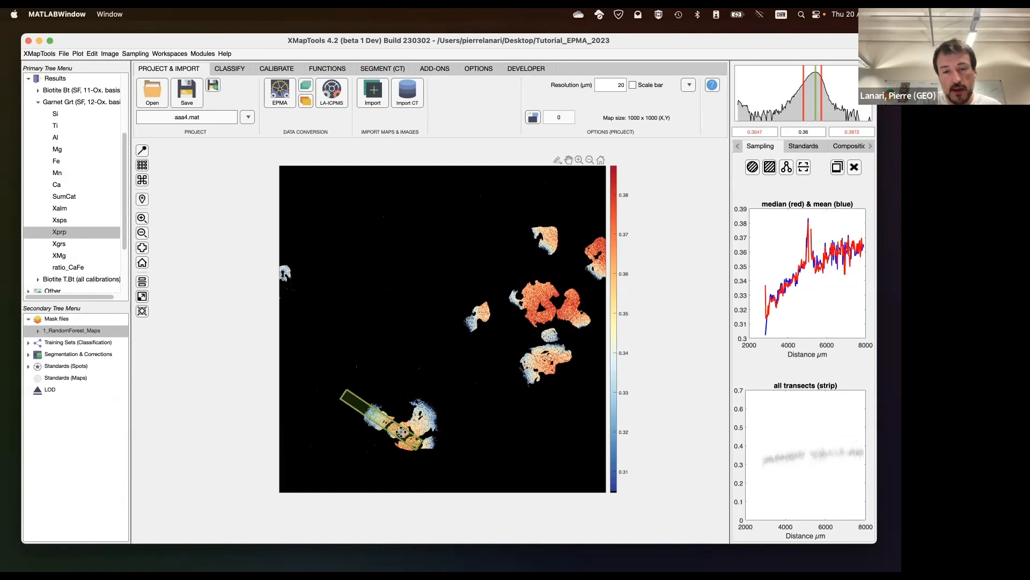
pyautogui.moveTo(345, 399); pyautogui.dragTo(362, 406)
pyautogui.moveTo(418, 445); pyautogui.dragTo(404, 435)
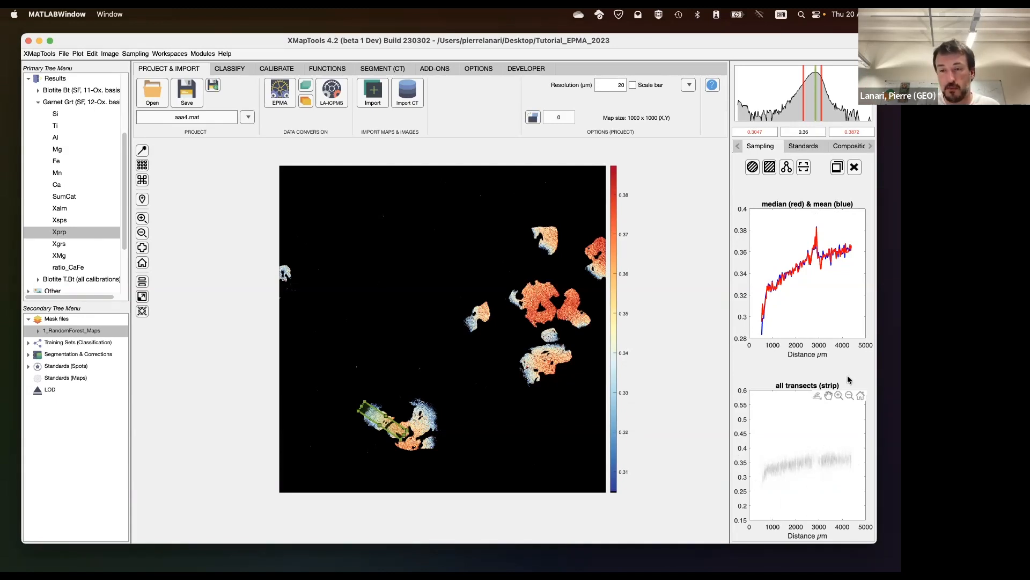
# Save the strip sampling results for multiple maps and open the resulting sampling folder inside Exported-Sampling in Finder
pyautogui.click(135, 54)
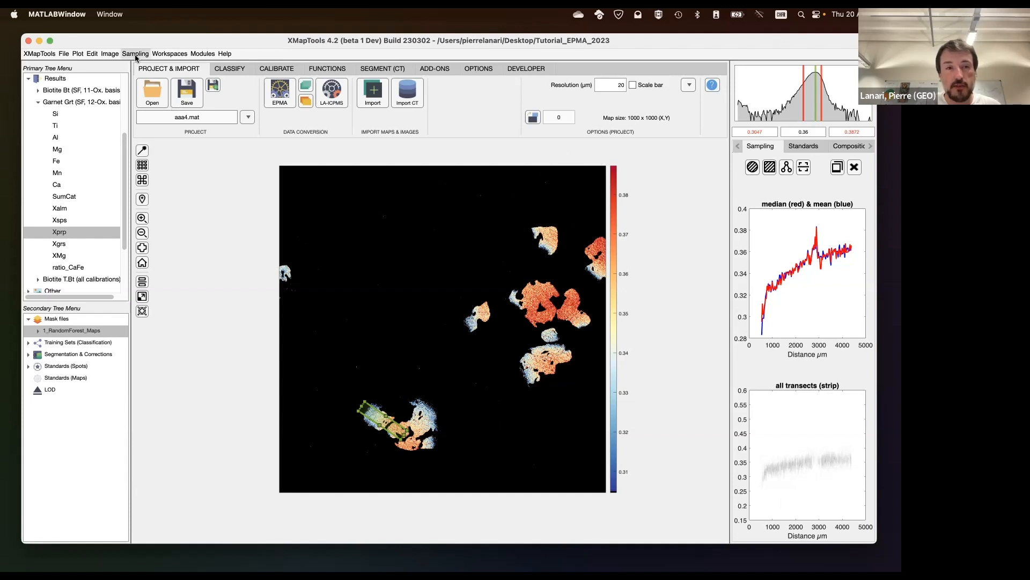
pyautogui.moveTo(158, 123)
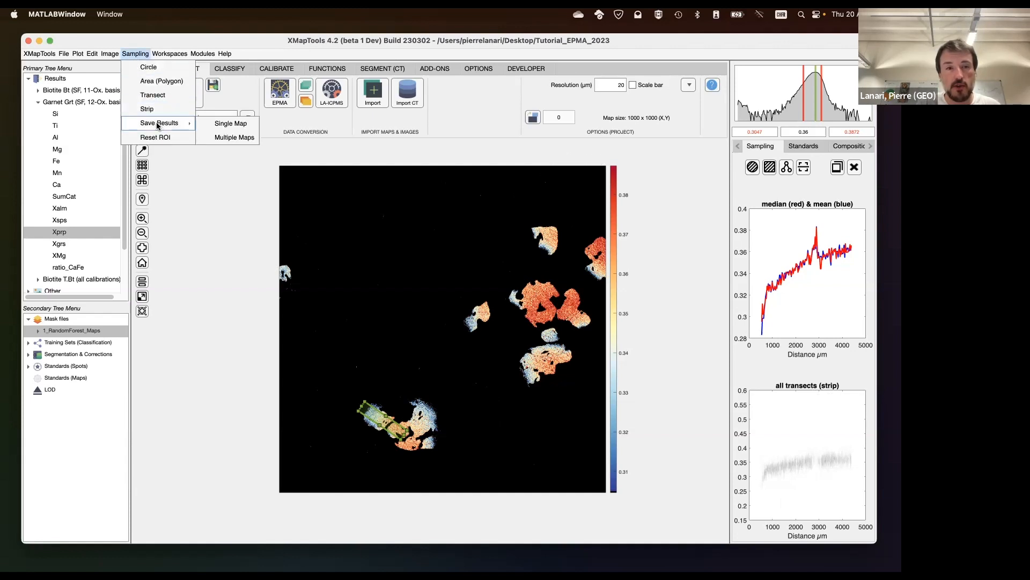
pyautogui.click(236, 138)
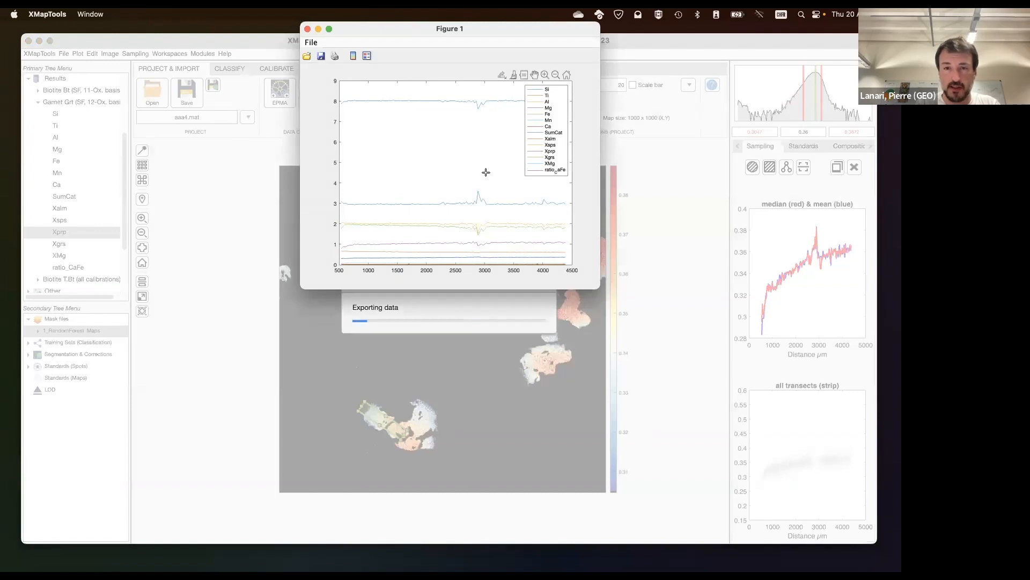
pyautogui.click(375, 208)
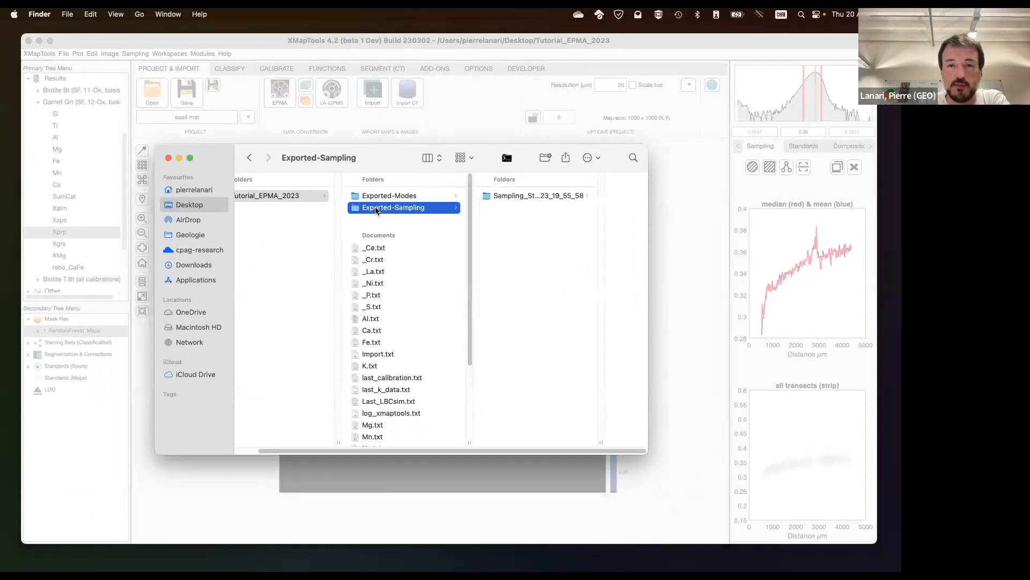
pyautogui.click(534, 195)
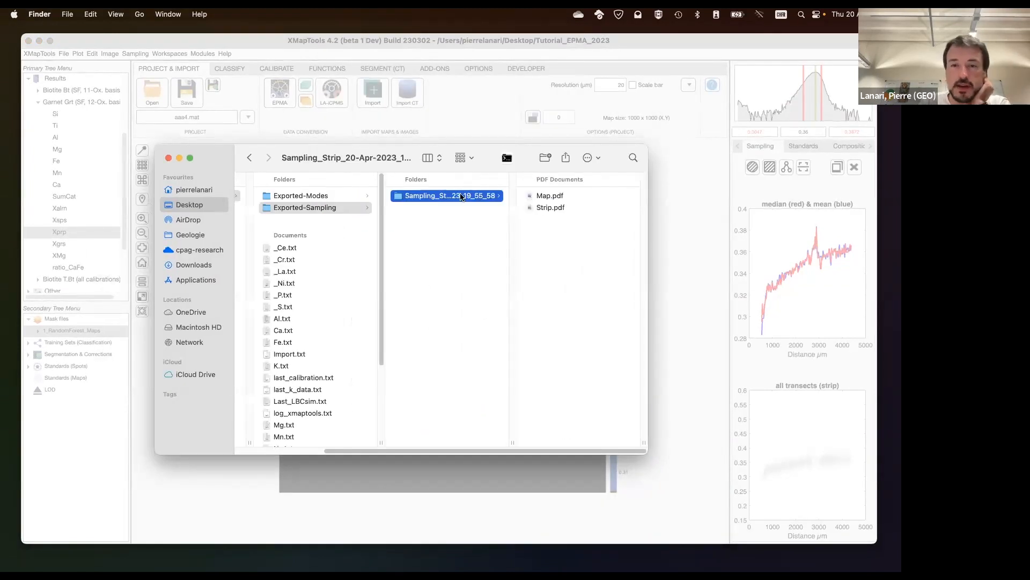
# Open the exported Data.txt and examine its column headers, distance values and strip sampling data, and close the file
pyautogui.moveTo(488, 145)
pyautogui.mouseDown()
pyautogui.moveTo(465, 126)
pyautogui.moveTo(506, 139)
pyautogui.mouseUp()
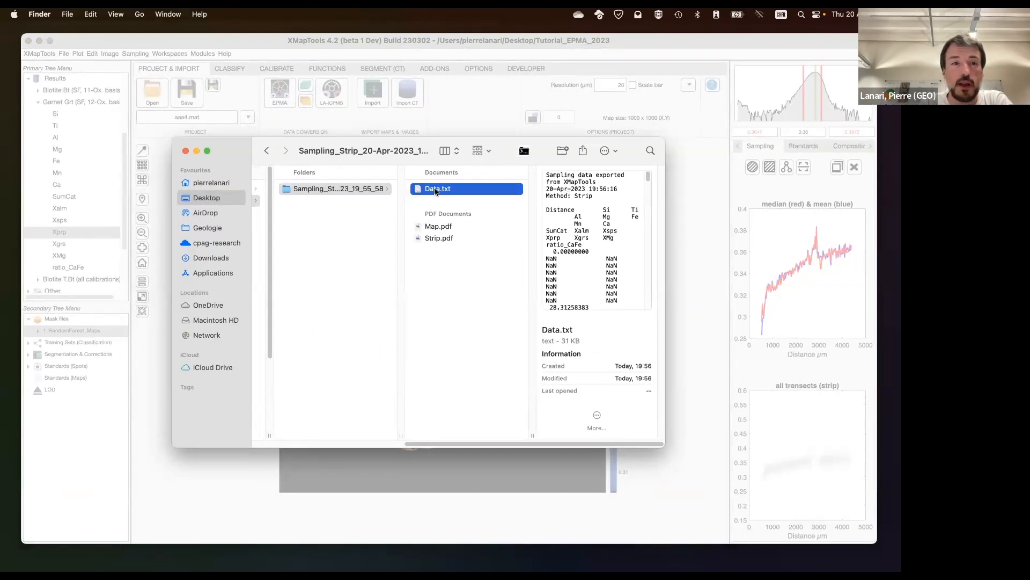
pyautogui.doubleClick(436, 189)
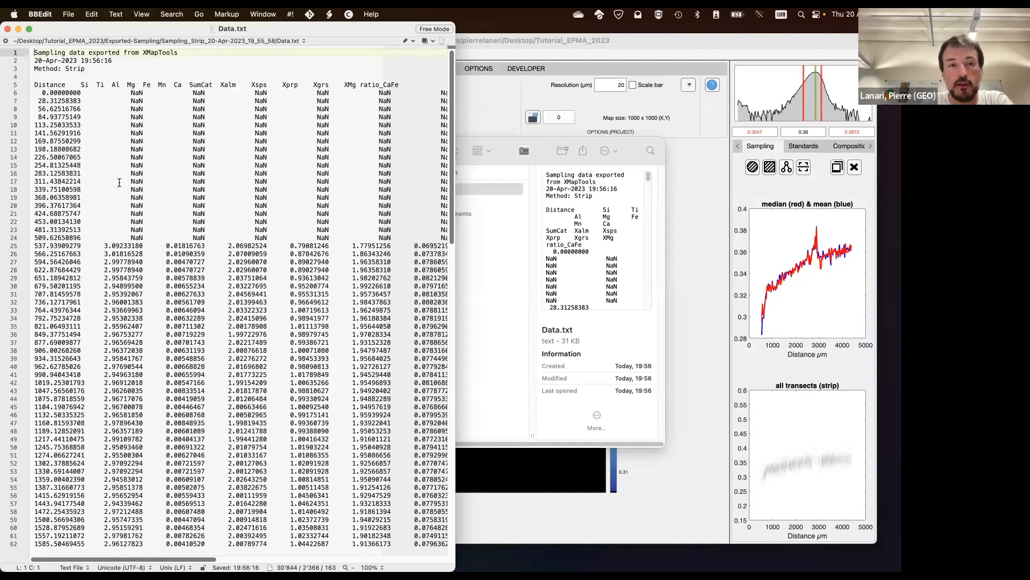
pyautogui.scroll(-8, 119, 183)
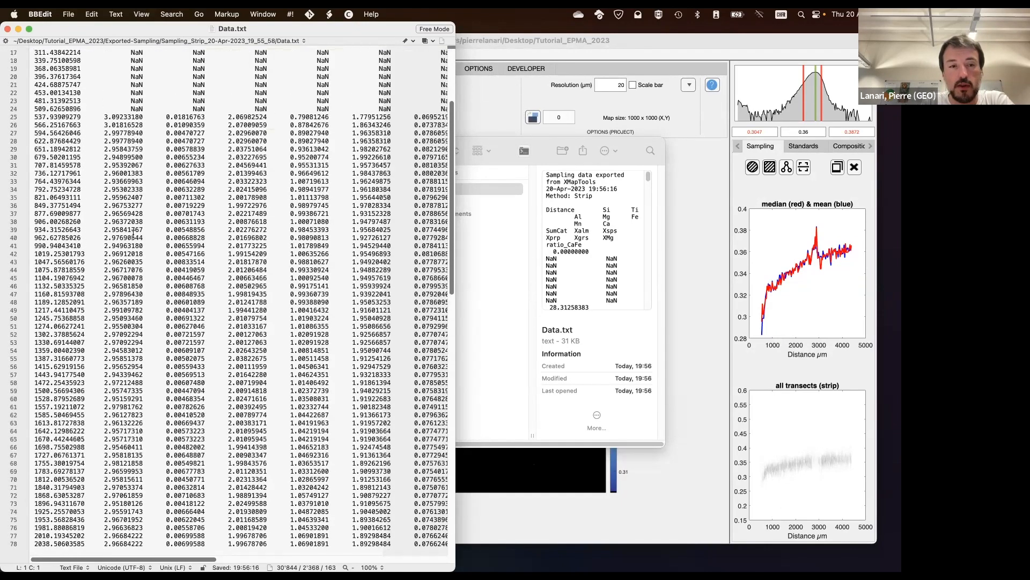
pyautogui.scroll(8, 134, 234)
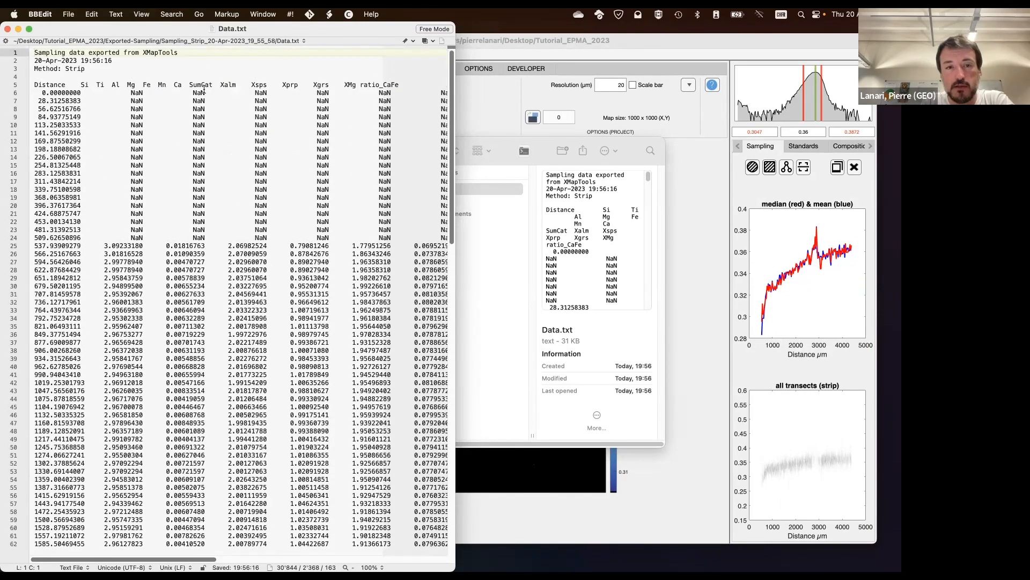
pyautogui.moveTo(403, 85); pyautogui.dragTo(80, 82)
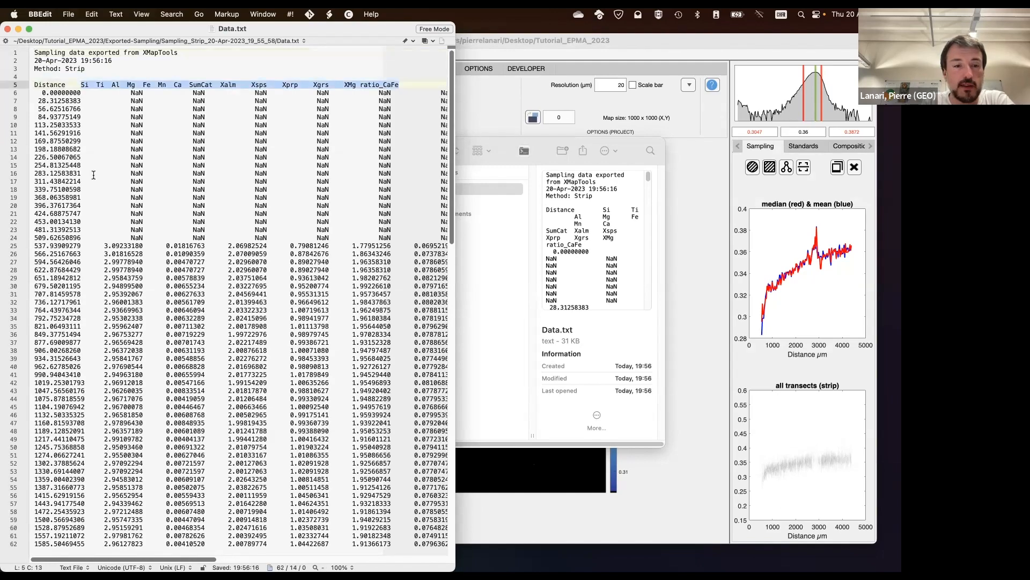
pyautogui.scroll(-20, 94, 175)
pyautogui.scroll(20, 94, 175)
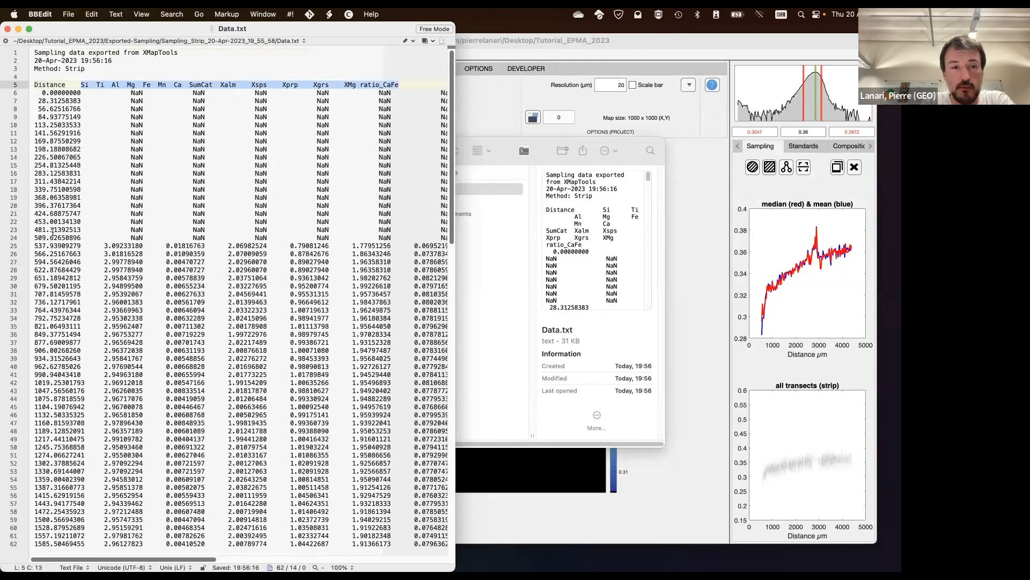
pyautogui.scroll(-20, 53, 230)
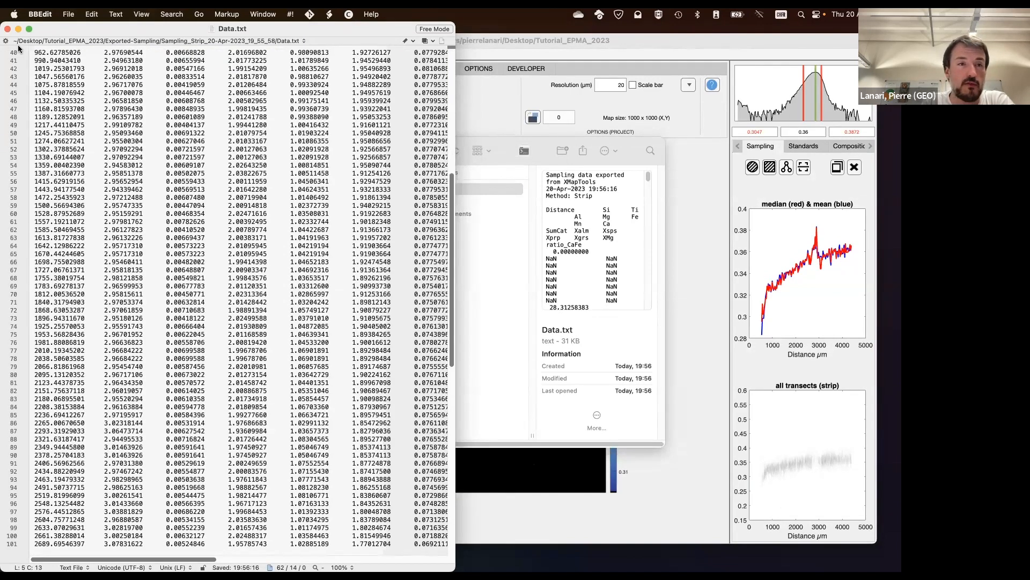
pyautogui.click(7, 30)
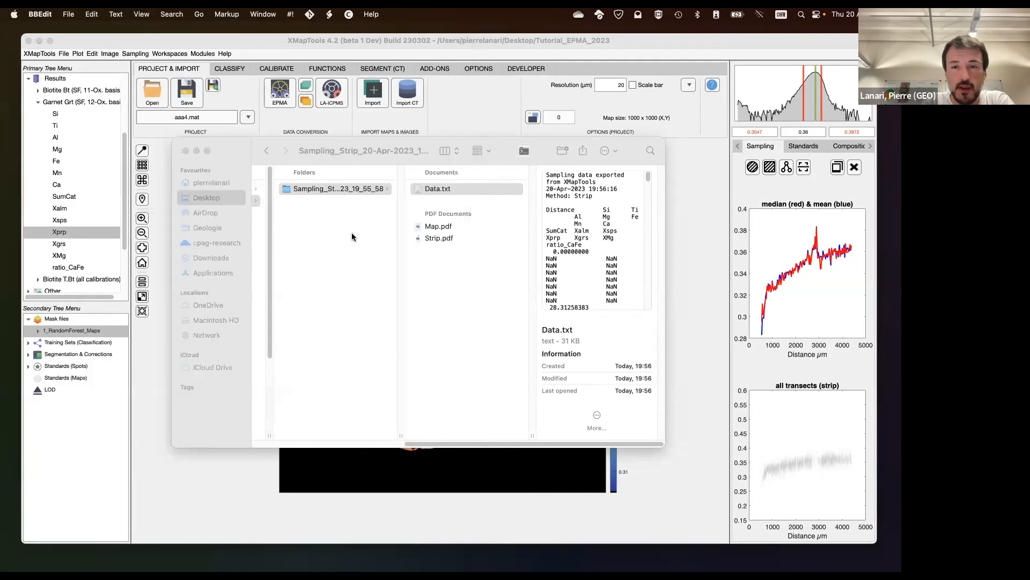
# Preview the exported Map.pdf and Strip.pdf to check the strip location and the multi-element profile plot
pyautogui.click(449, 226)
pyautogui.click(469, 227)
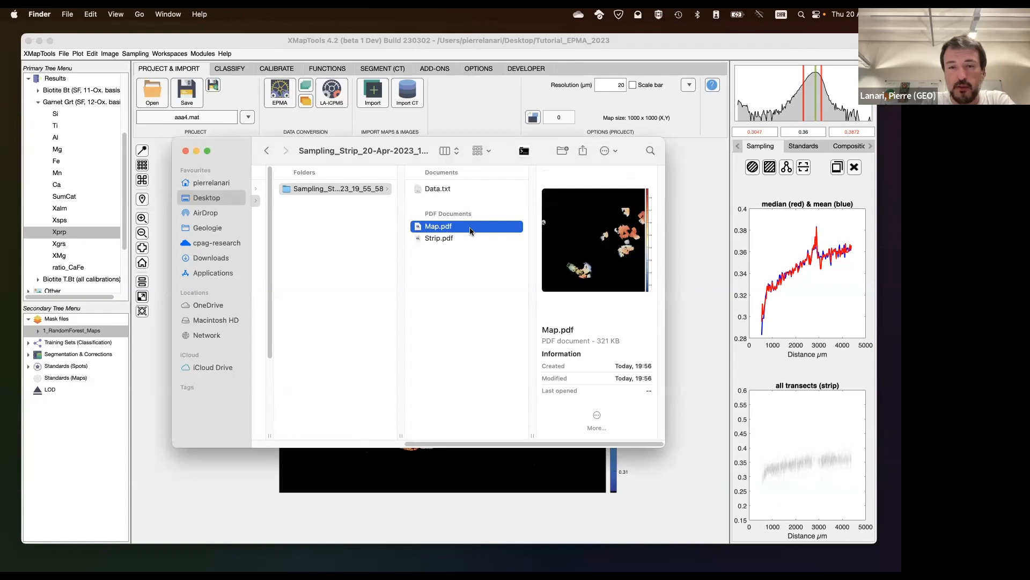
pyautogui.press('space')
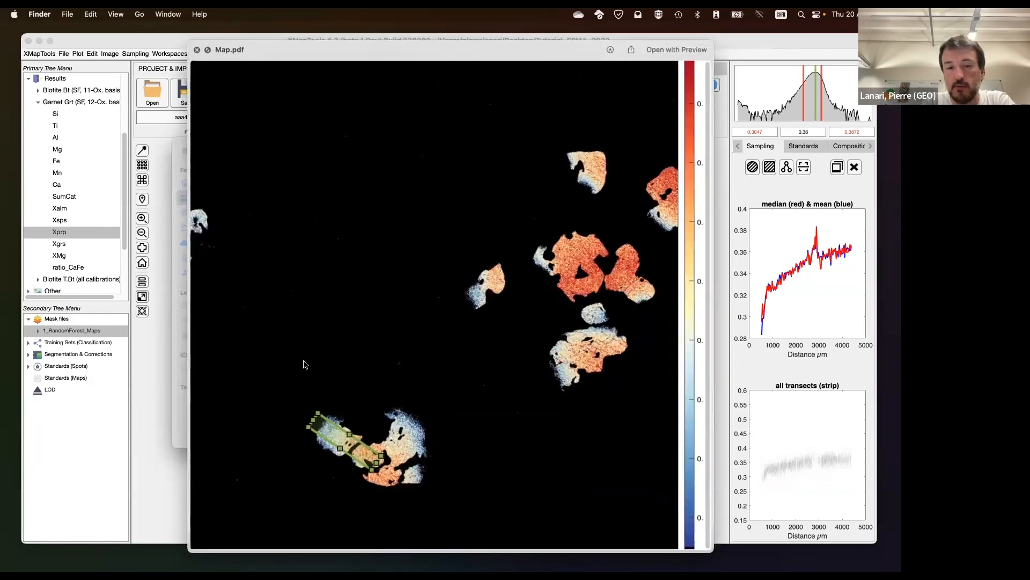
pyautogui.click(197, 51)
pyautogui.click(438, 240)
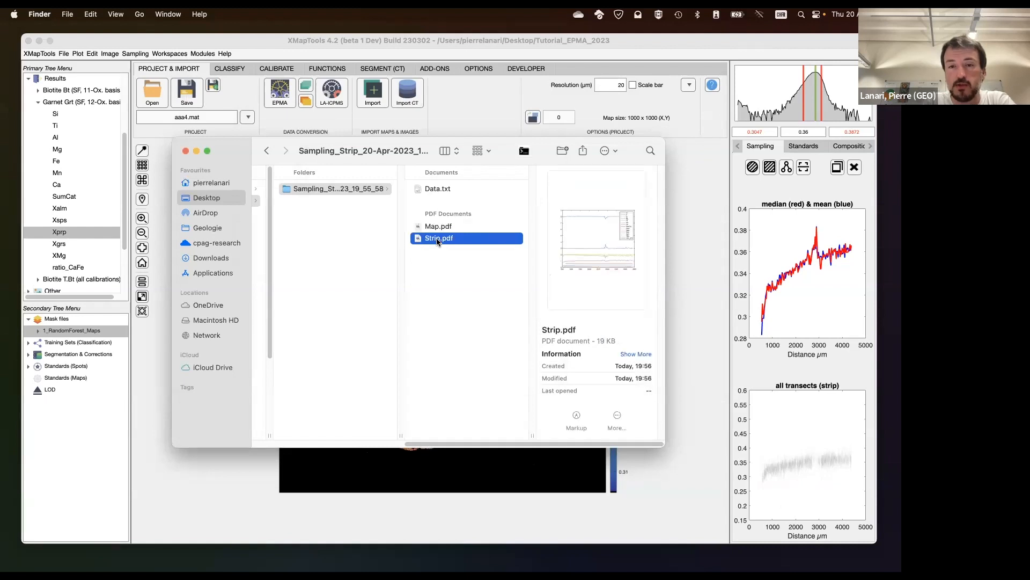
pyautogui.press('space')
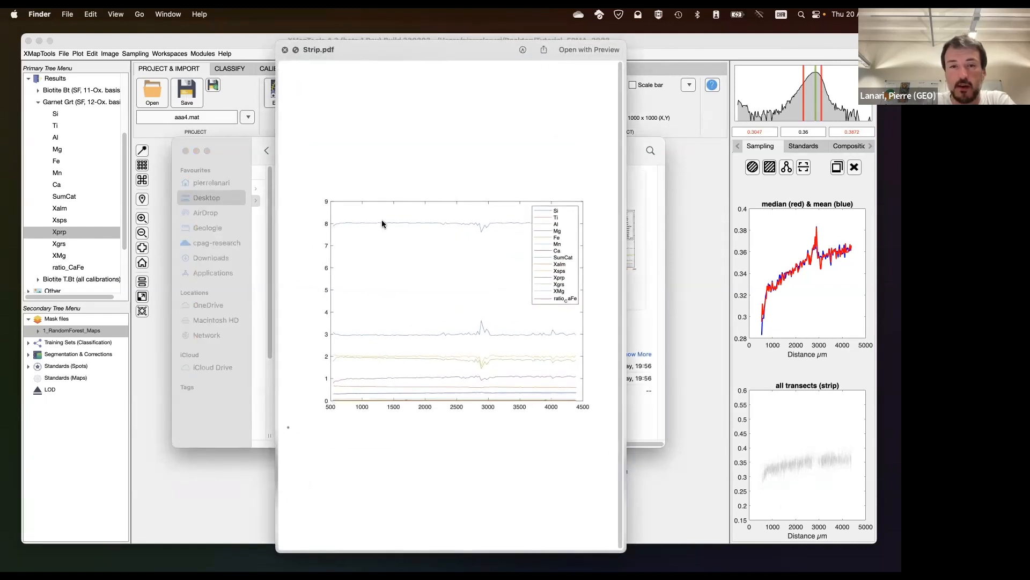
pyautogui.click(285, 50)
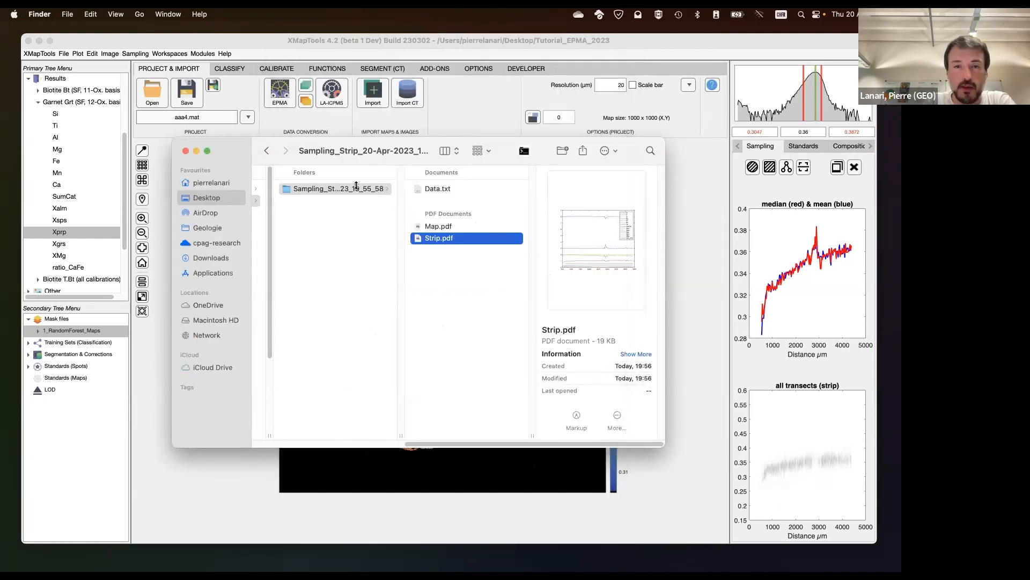
# Switch back to XMapTools and sample a small circle inside the large central garnet on the Xprp map to read its mean and deviation
pyautogui.click(477, 109)
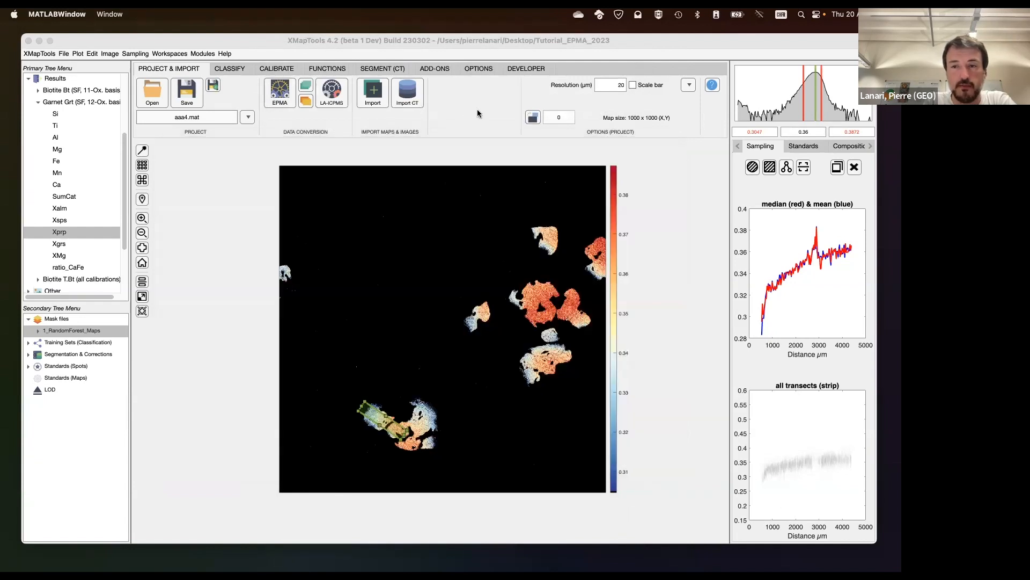
pyautogui.click(136, 55)
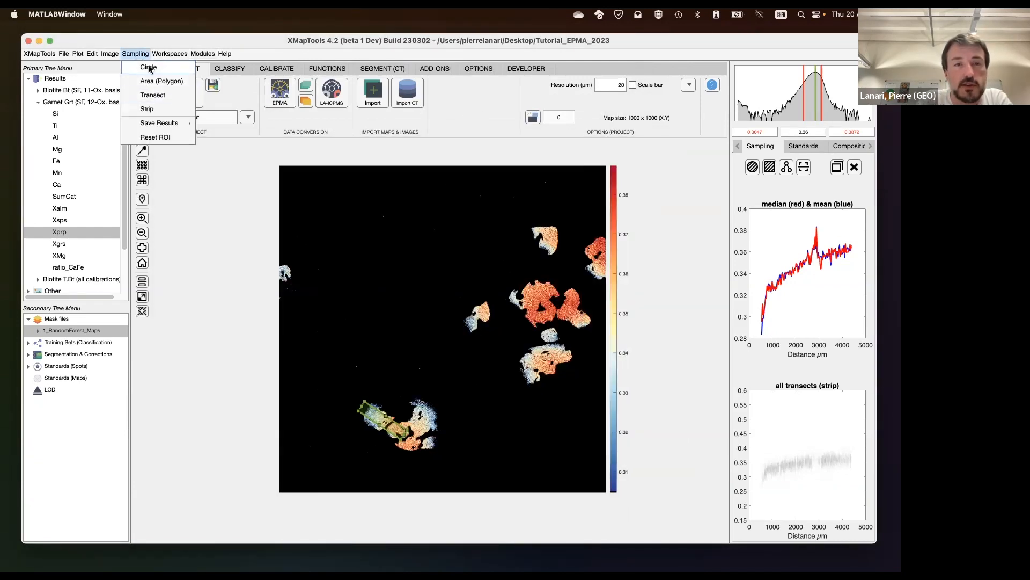
pyautogui.click(149, 68)
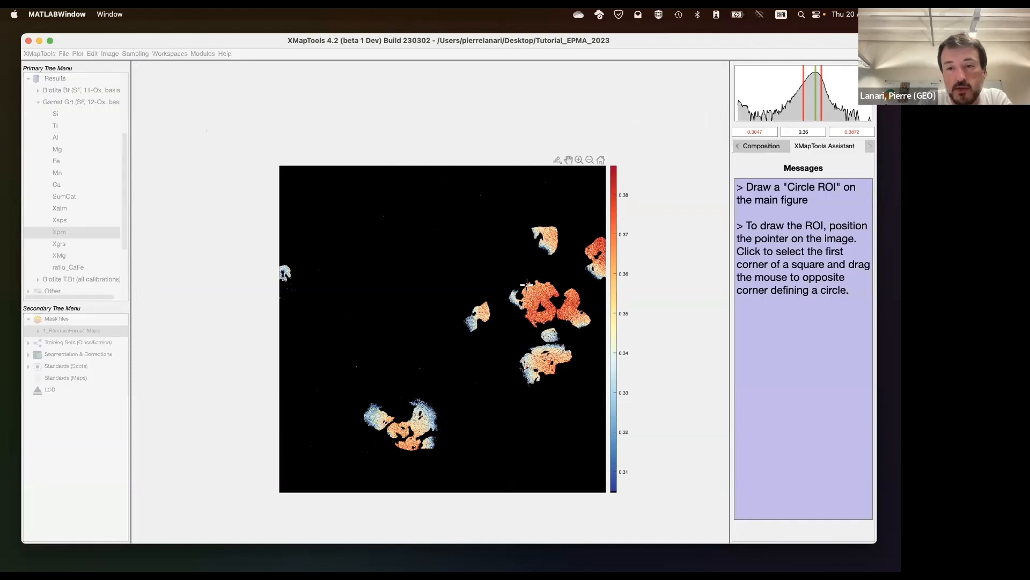
pyautogui.moveTo(537, 297); pyautogui.dragTo(528, 288)
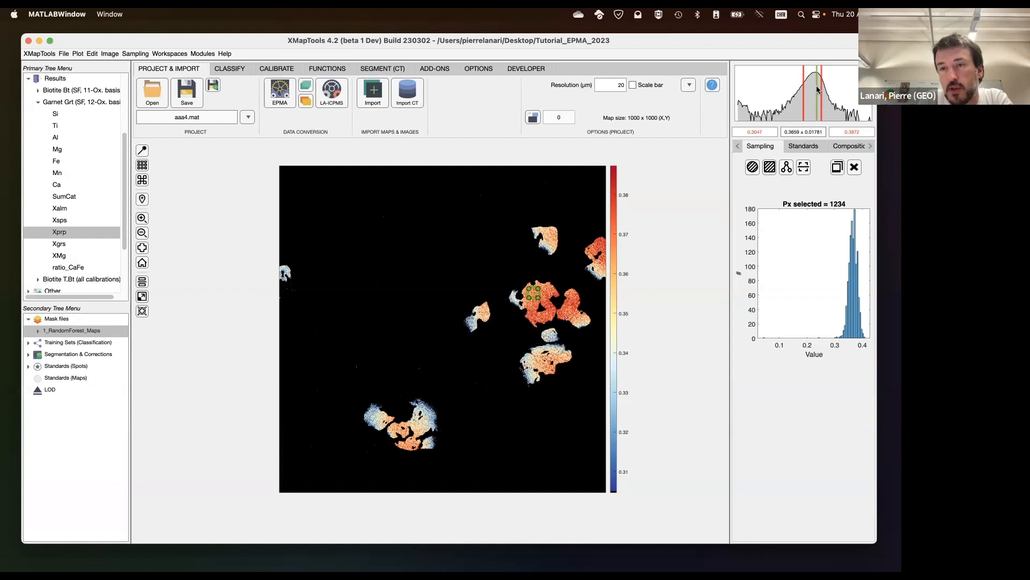
pyautogui.moveTo(788, 132); pyautogui.dragTo(827, 134)
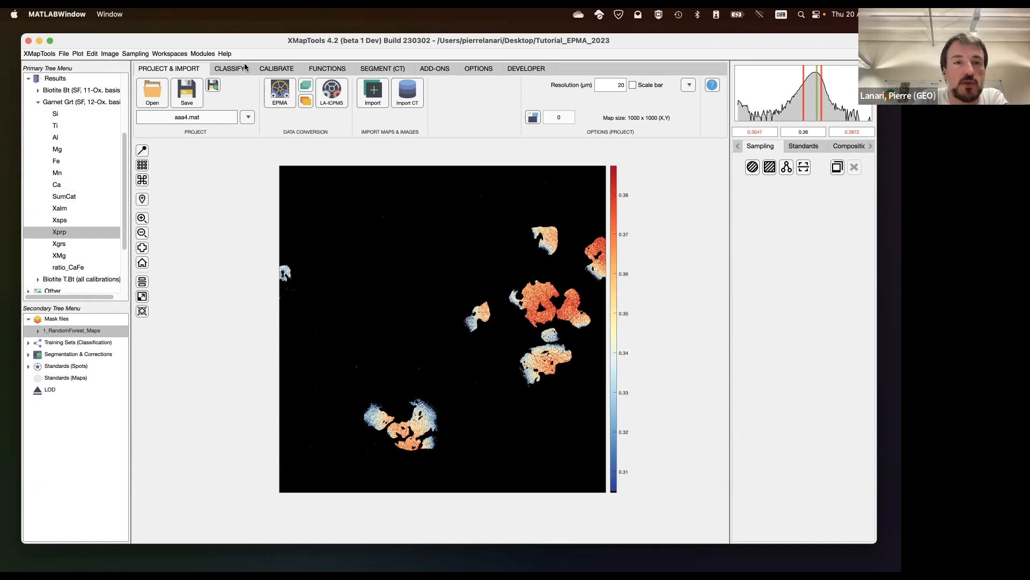
# Display the Mg_M1 map from the Biotite structural formula results and open it in the Data Visualization module
pyautogui.click(203, 53)
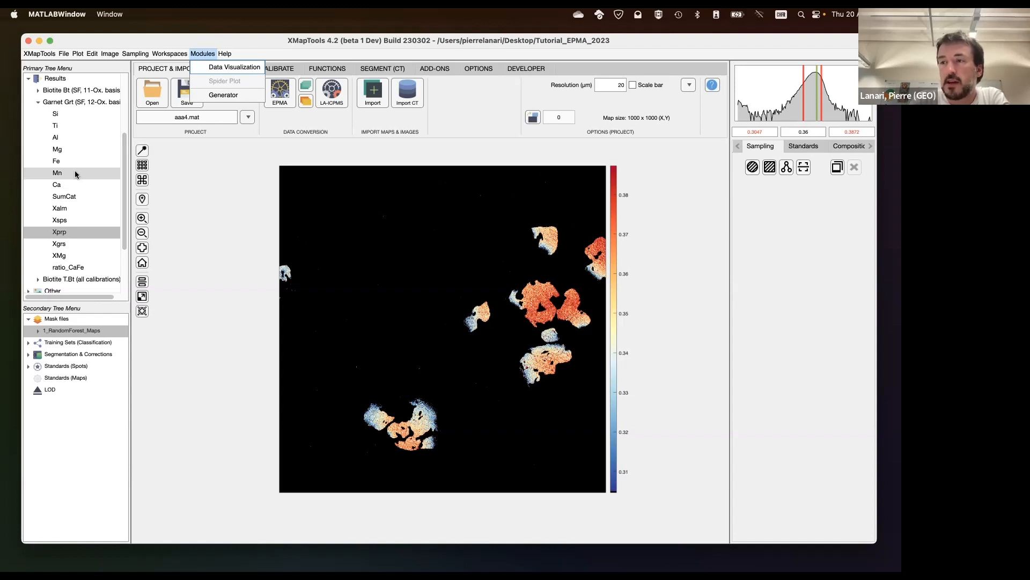
pyautogui.click(39, 102)
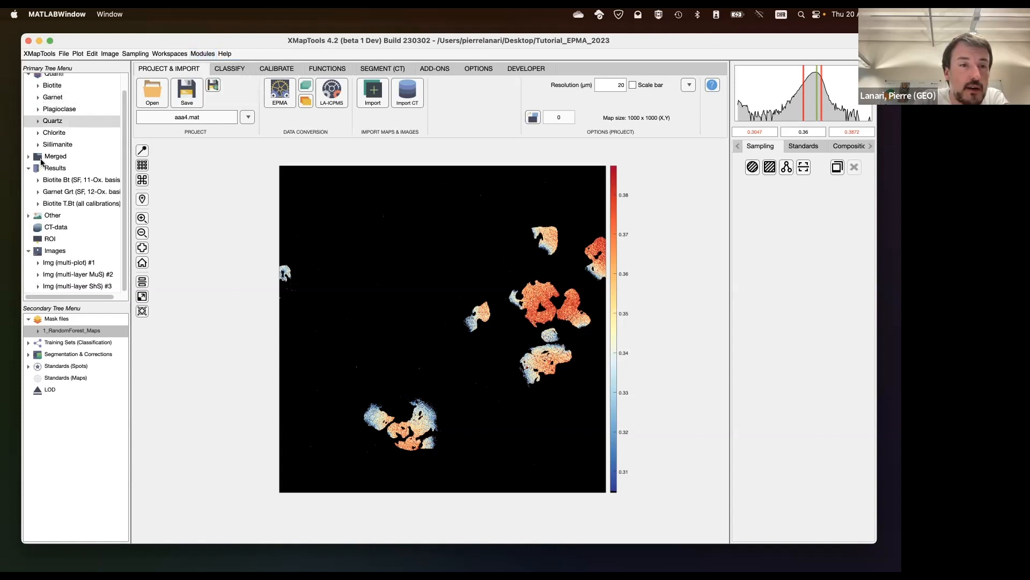
pyautogui.click(38, 180)
pyautogui.click(78, 238)
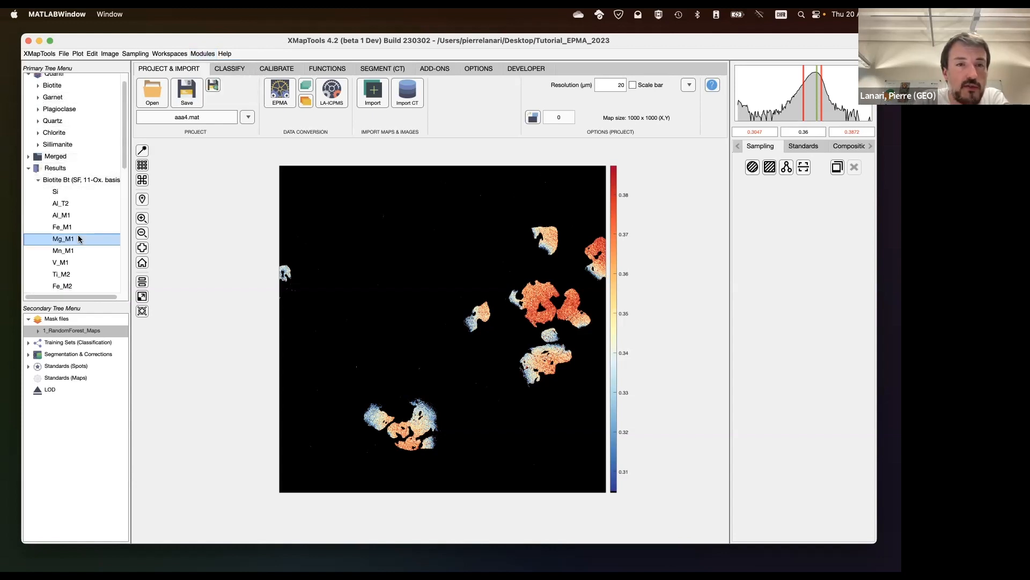
pyautogui.click(209, 55)
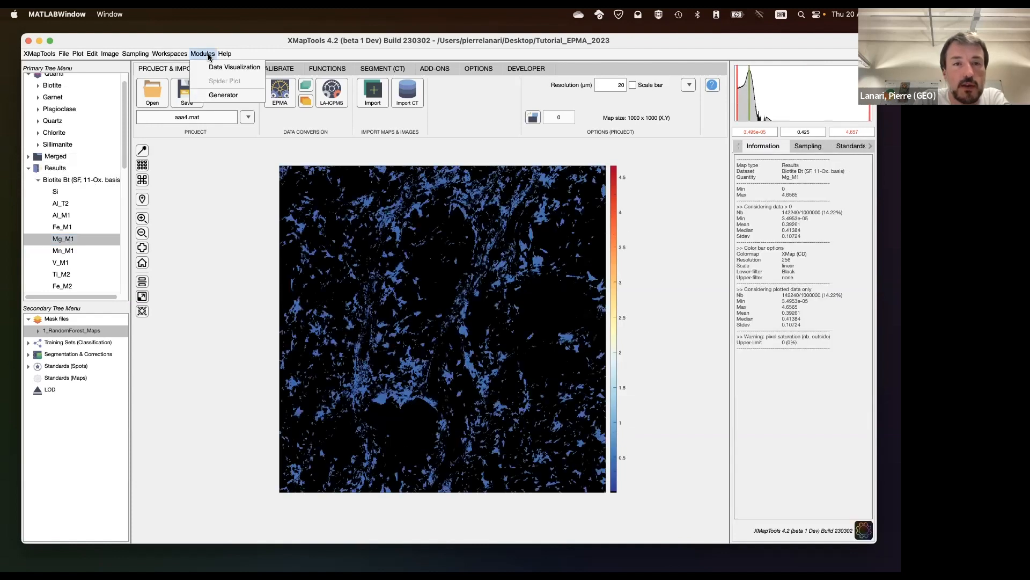
pyautogui.click(234, 68)
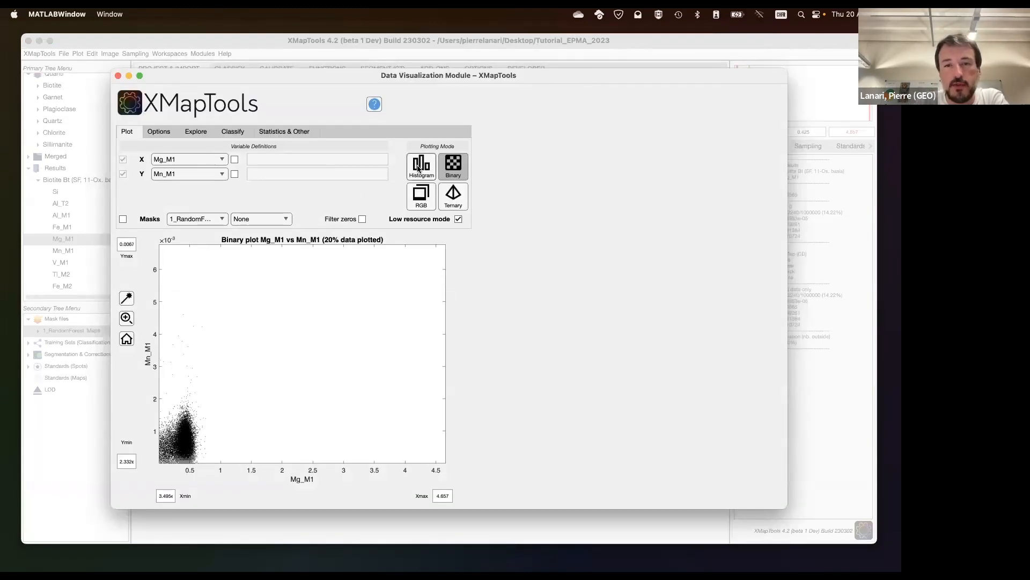
# Compare the histogram, binary, RGB and ternary plotting modes for the biotite data, and return to the binary plot
pyautogui.click(419, 168)
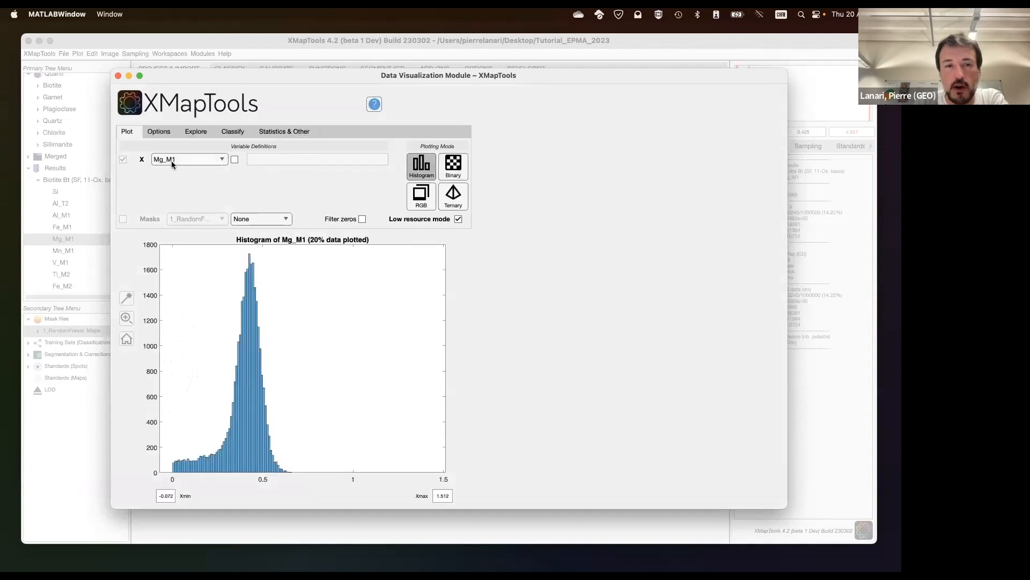
pyautogui.click(183, 159)
pyautogui.click(183, 159)
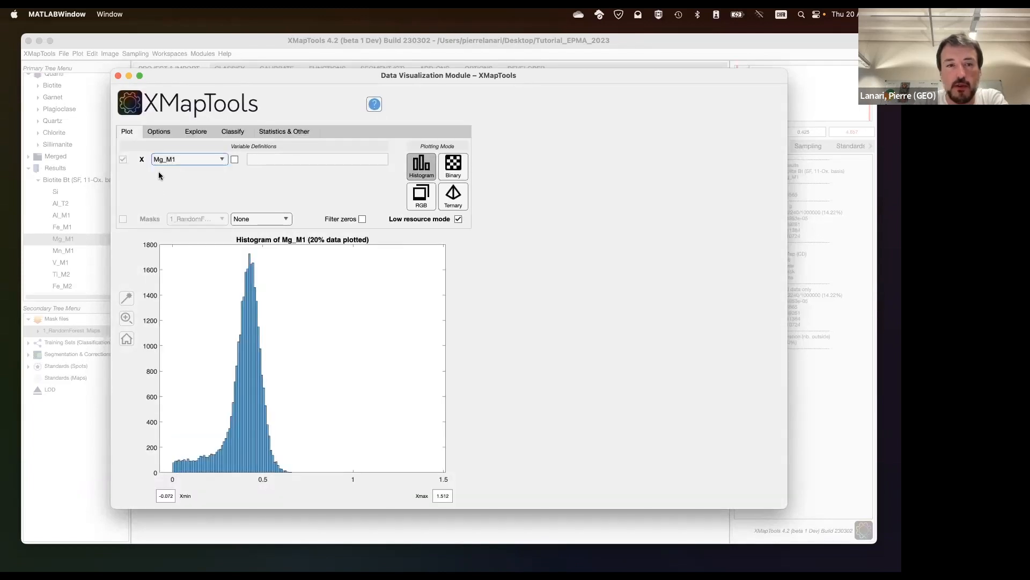
pyautogui.click(452, 167)
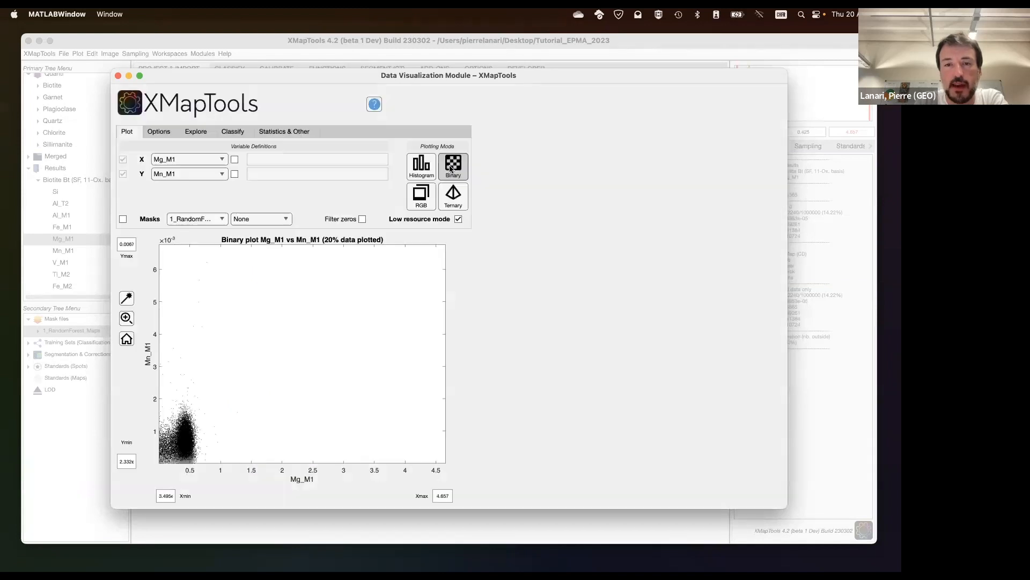
pyautogui.click(418, 198)
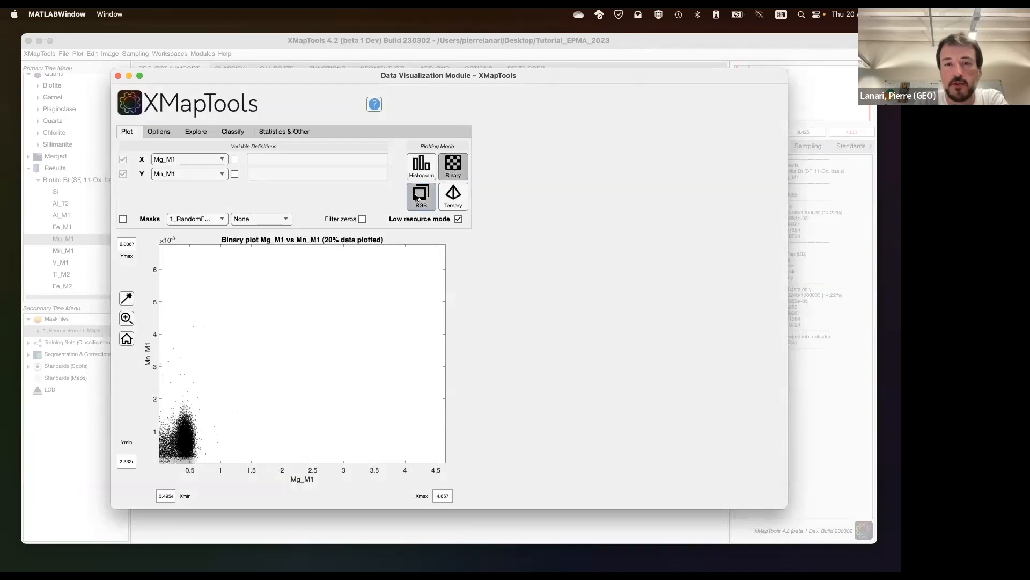
pyautogui.click(453, 197)
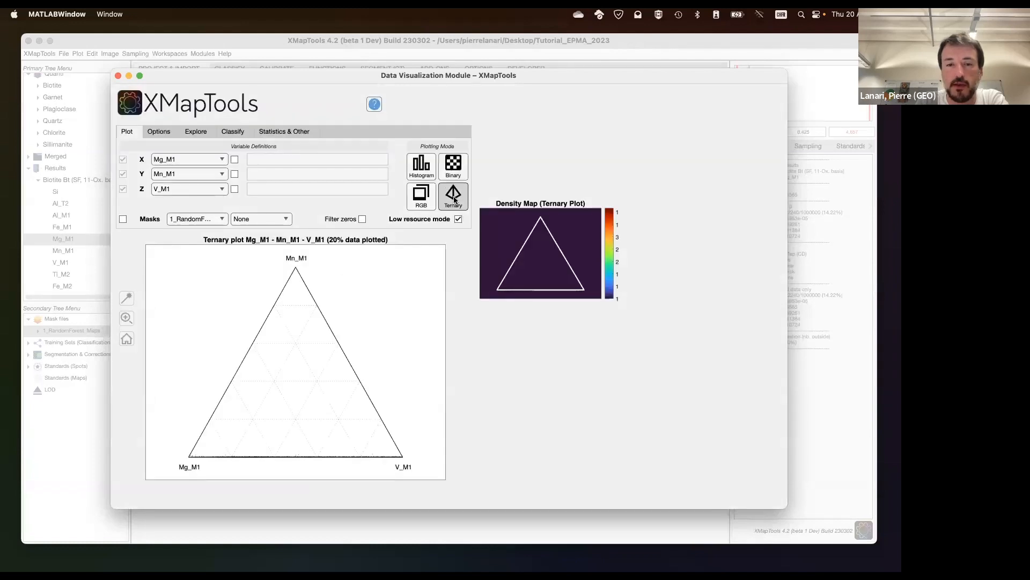
pyautogui.click(454, 164)
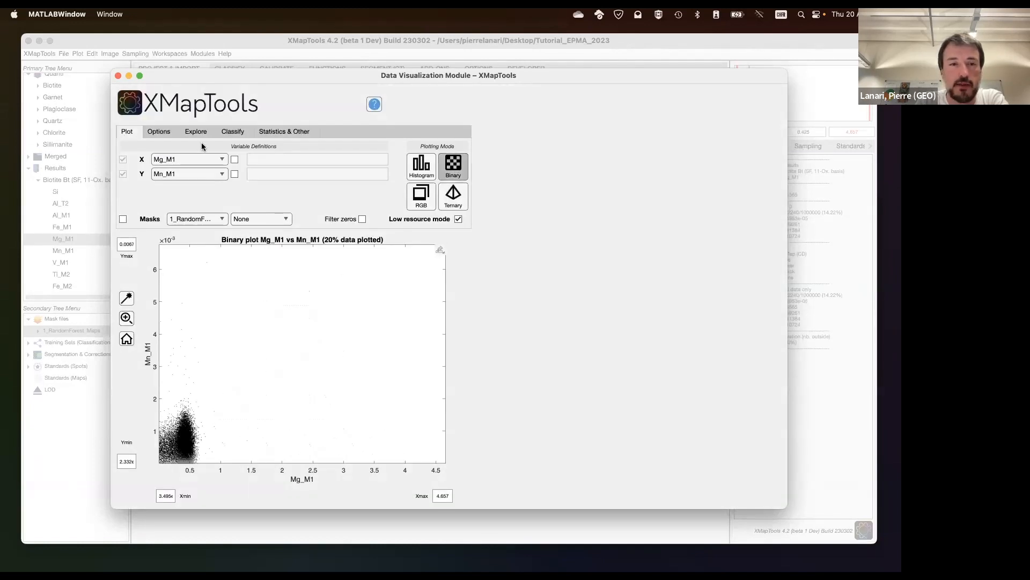
# Plot biotite XMg on X against Ti_M2 on Y, and automatically tighten the axis ranges around the main data cluster
pyautogui.click(202, 159)
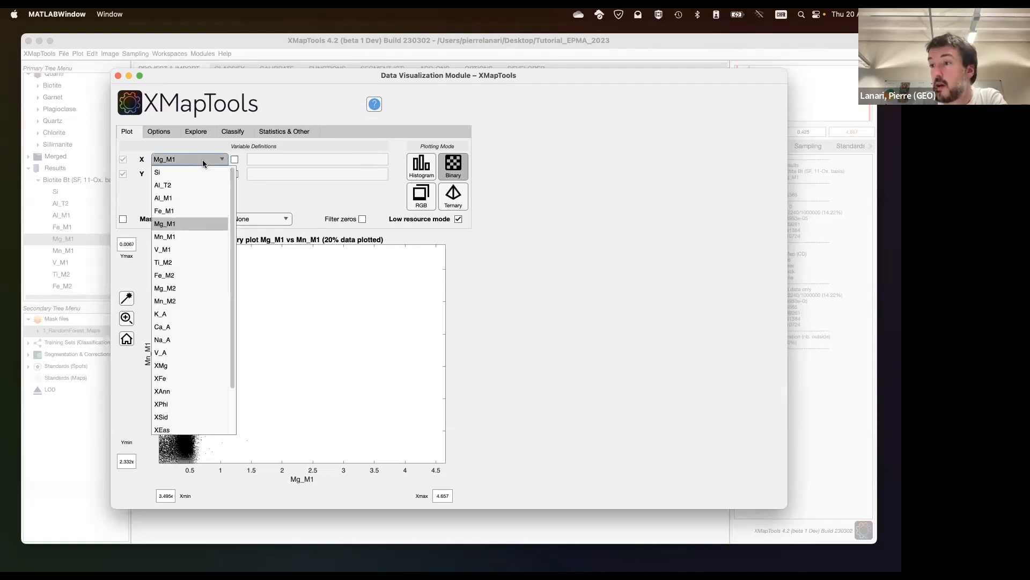
pyautogui.click(183, 365)
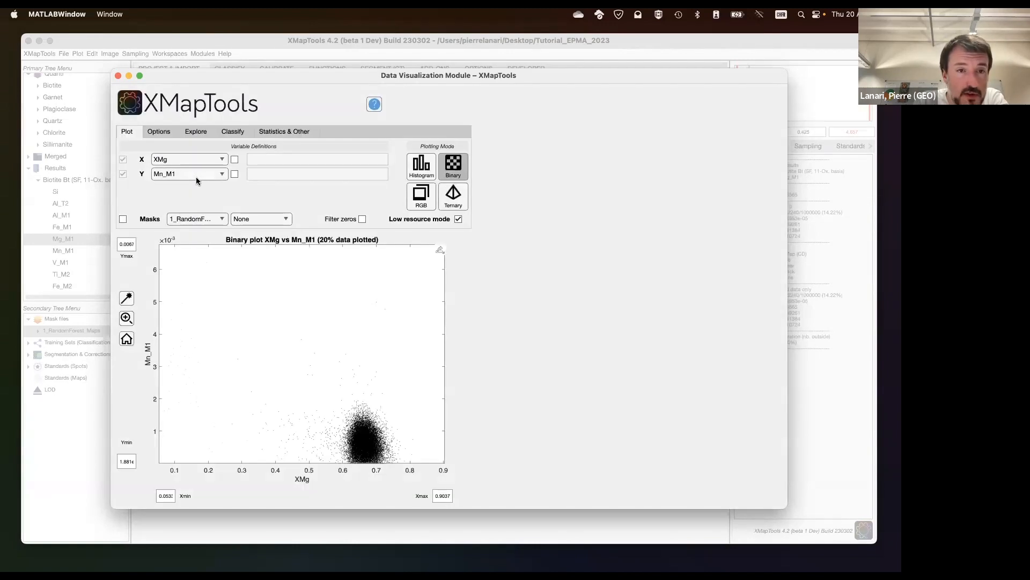
pyautogui.click(196, 174)
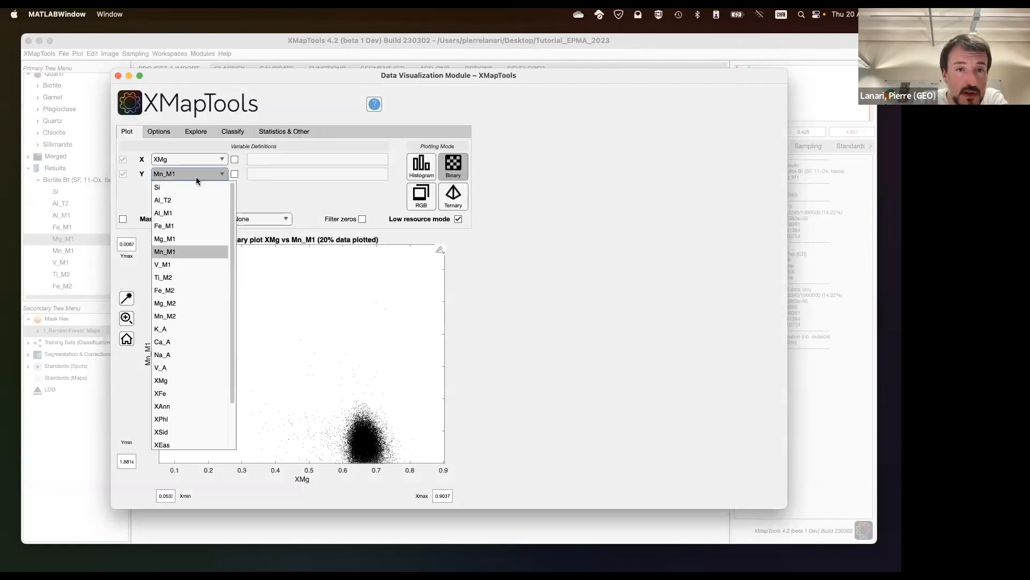
pyautogui.click(178, 275)
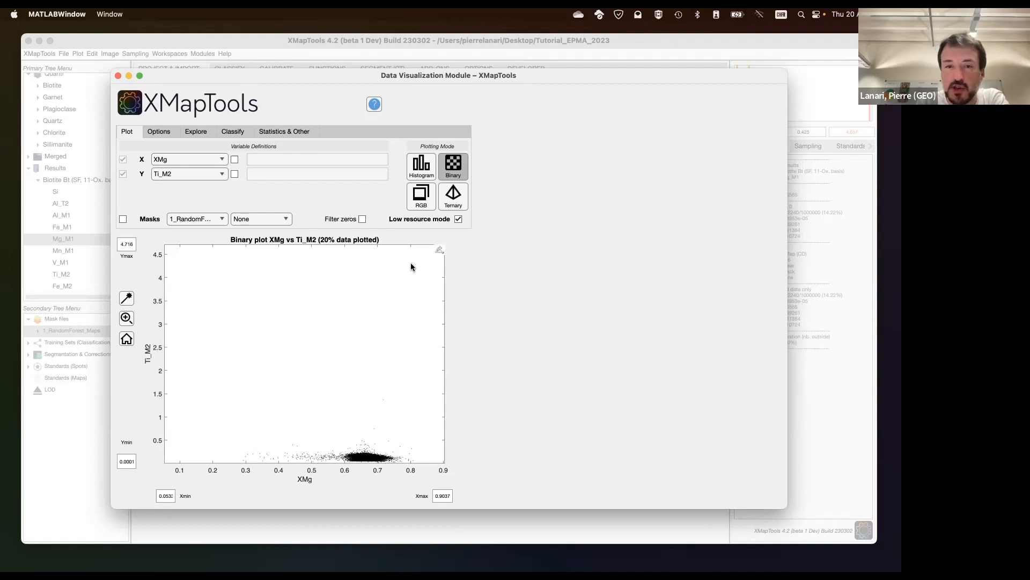
pyautogui.click(126, 299)
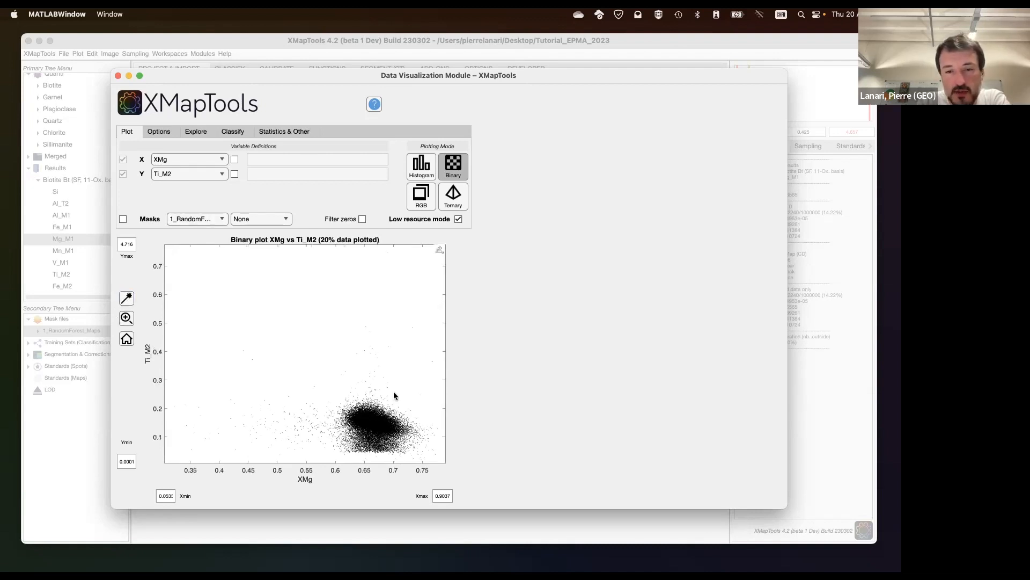
pyautogui.click(128, 301)
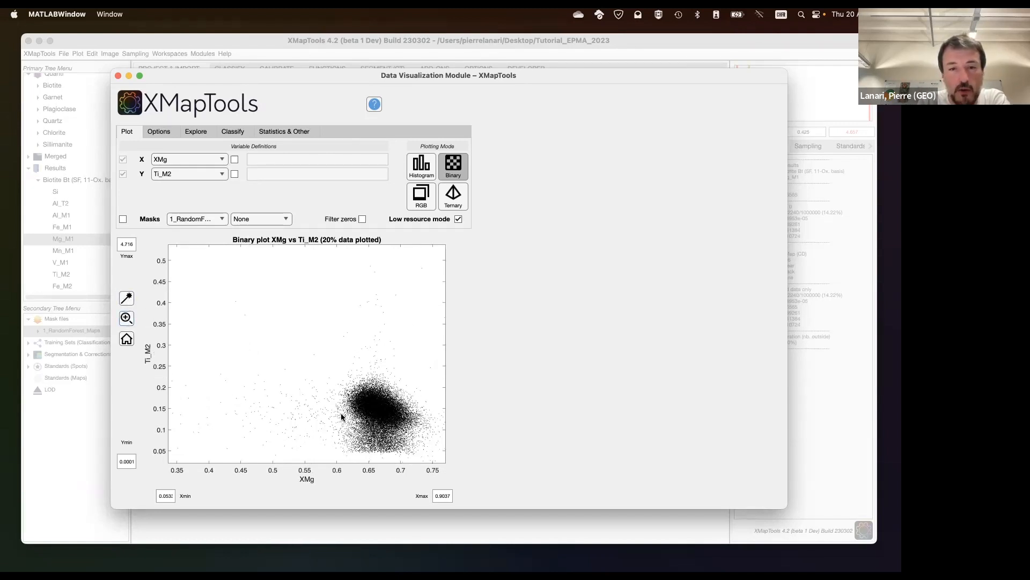
# Disable low resource mode to plot all XMg–Ti_M2 data, and zoom the binary plot onto the main biotite cluster
pyautogui.moveTo(329, 374); pyautogui.dragTo(424, 438)
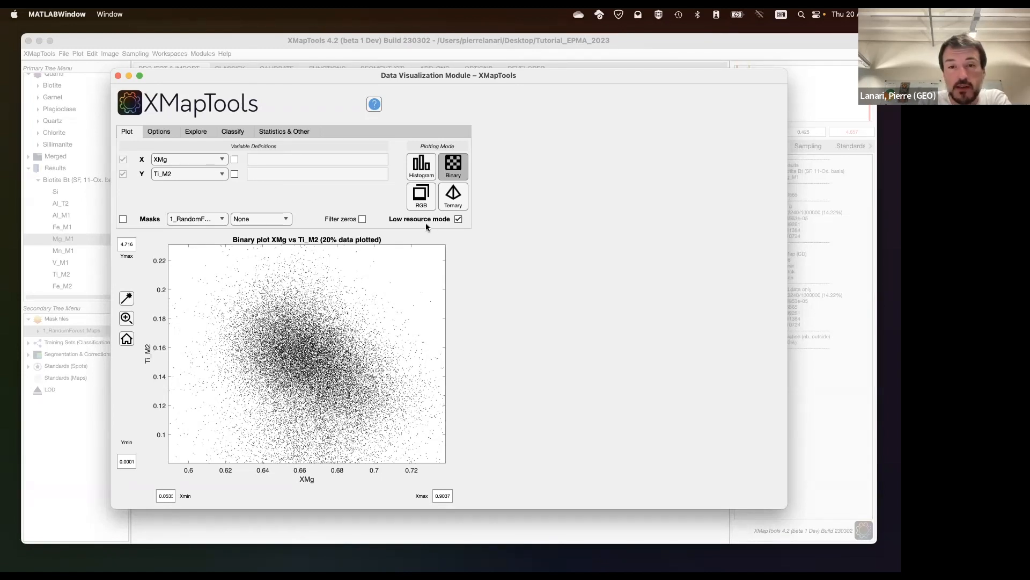
pyautogui.click(458, 220)
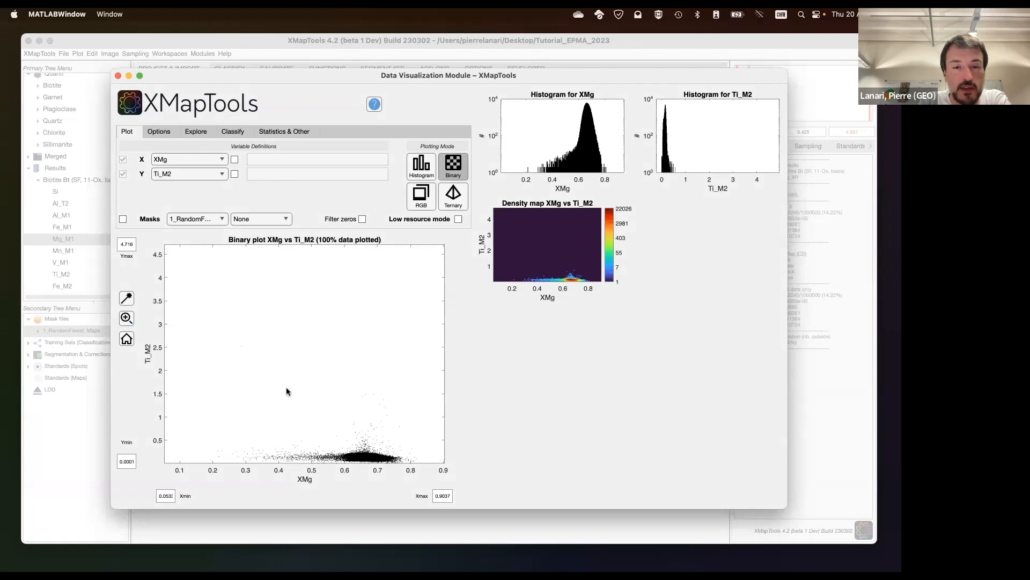
pyautogui.click(131, 319)
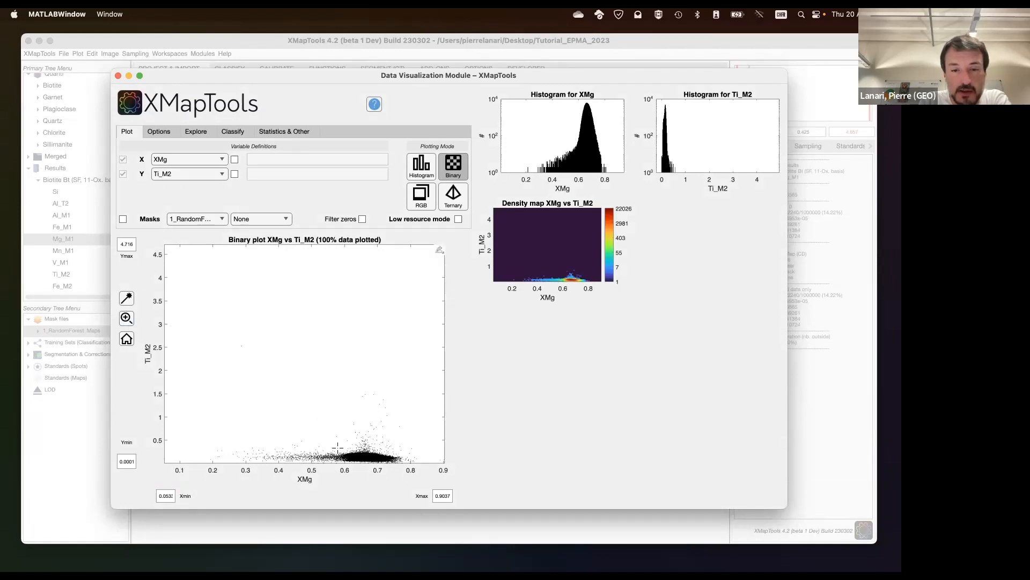
pyautogui.moveTo(338, 447); pyautogui.dragTo(404, 462)
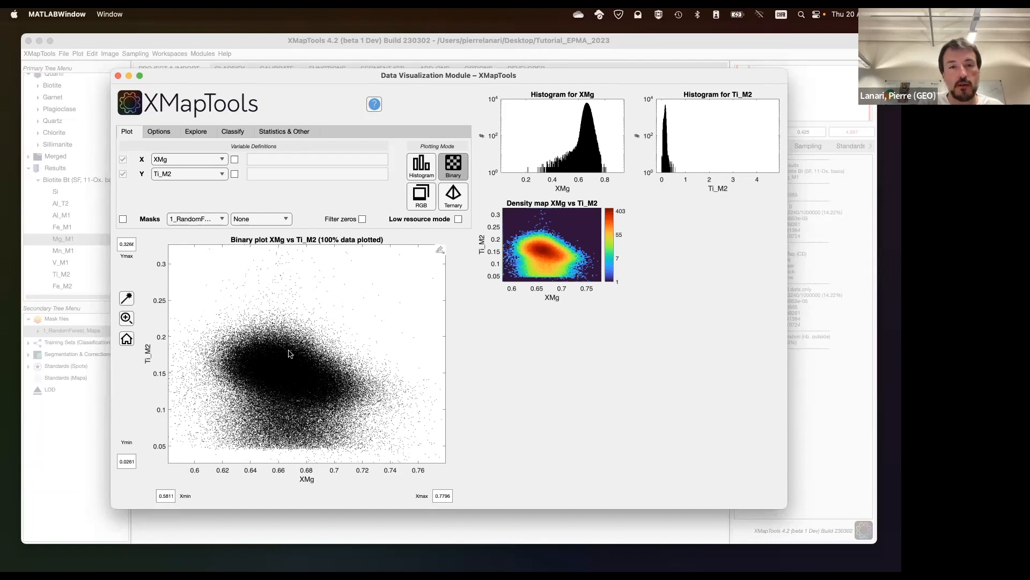
# Re-enable low resource mode and zoom the XMg–Ti_M2 plot to about 0.59–0.76 XMg around the main cluster
pyautogui.click(458, 219)
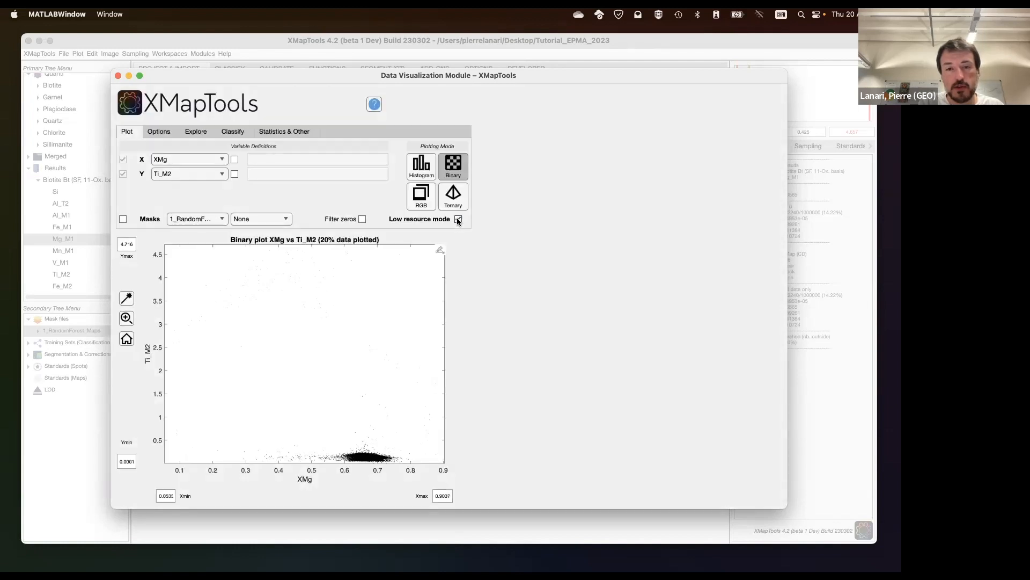
pyautogui.click(127, 319)
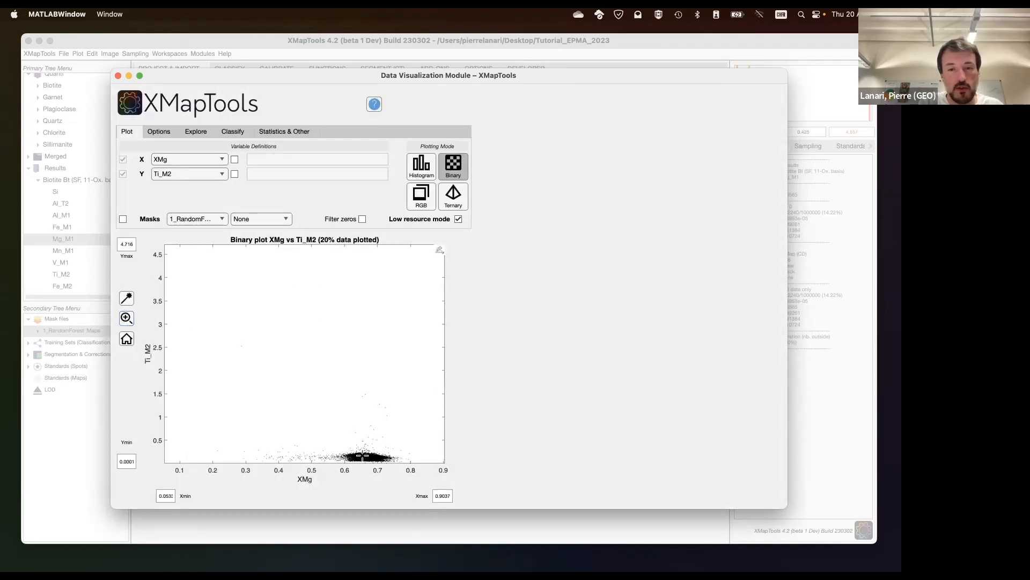
pyautogui.moveTo(341, 447); pyautogui.dragTo(402, 472)
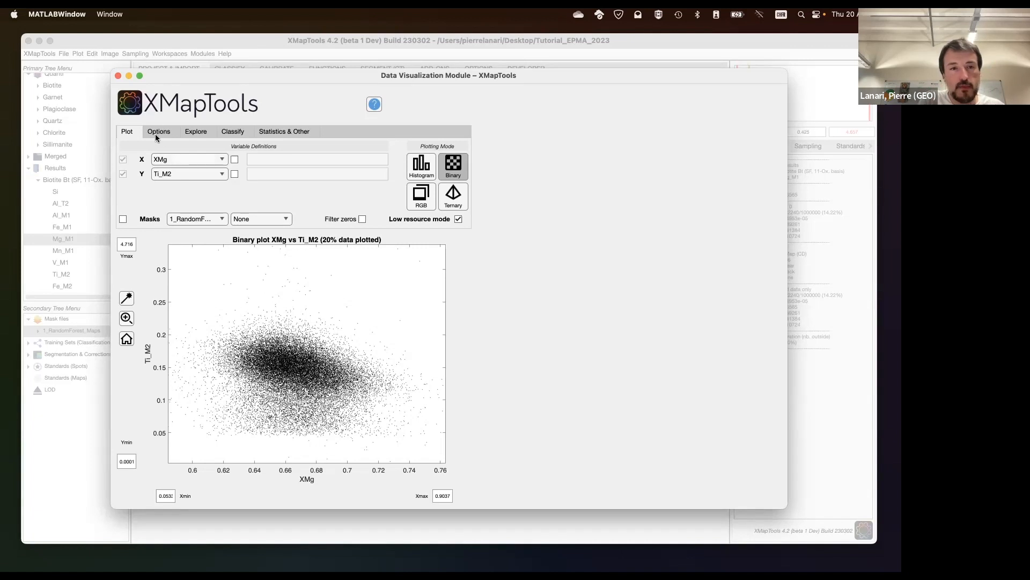
# Draw a four-point polygon around the low-XMg part of the cluster, about 0.62–0.67 XMg, to identify its pixels on the map
pyautogui.click(195, 129)
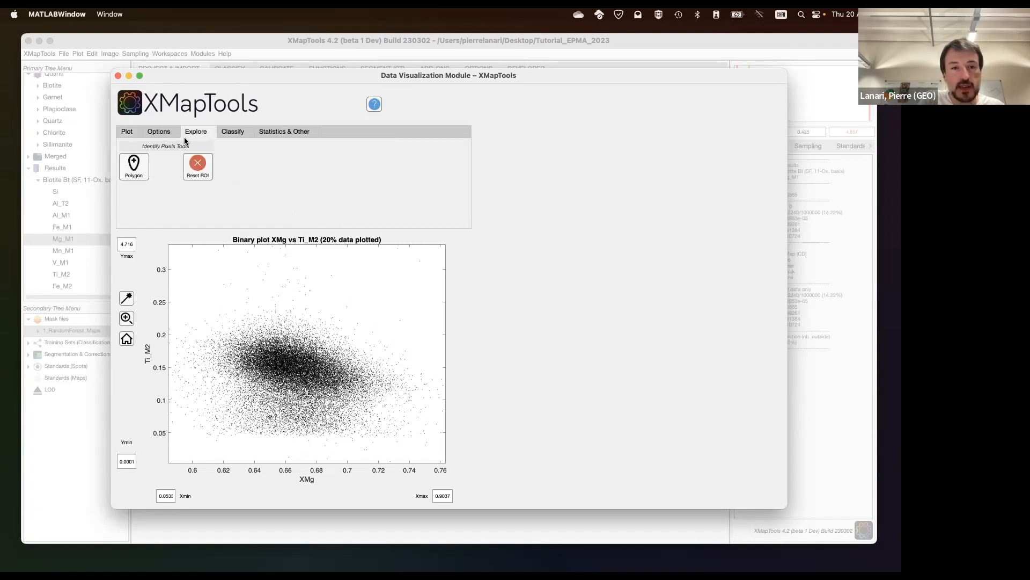
pyautogui.click(134, 168)
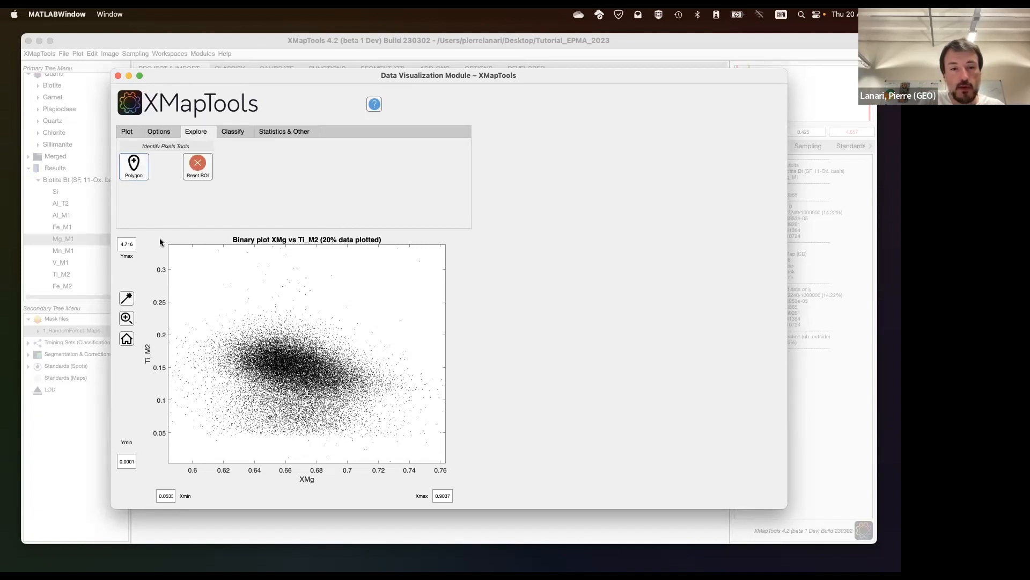
pyautogui.click(220, 327)
pyautogui.click(235, 425)
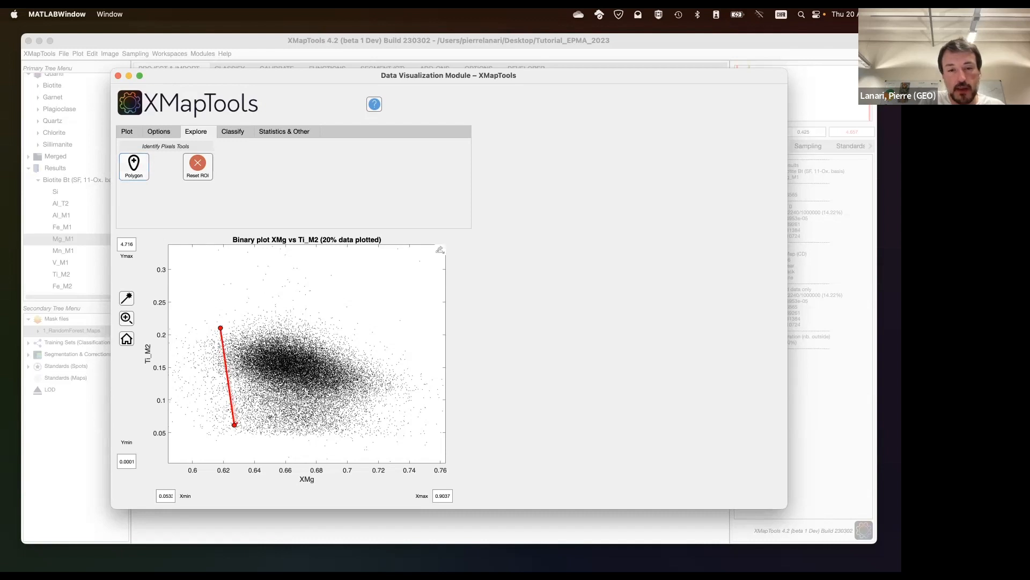
pyautogui.click(280, 396)
pyautogui.click(298, 293)
pyautogui.click(221, 328)
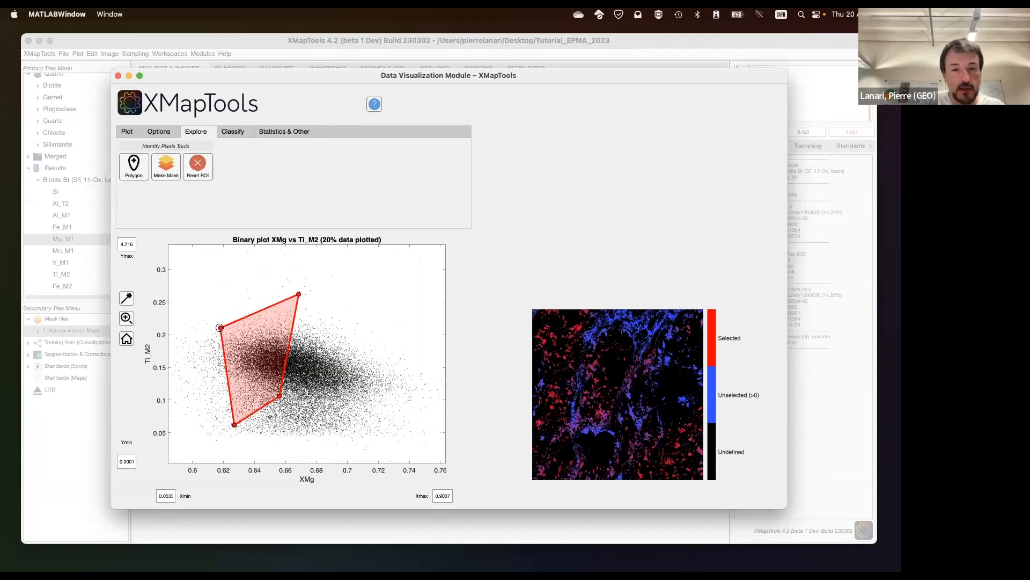
# Move the polygon to the high-XMg part of the cluster and adjust its corners to span about 0.66–0.70 XMg
pyautogui.moveTo(221, 328); pyautogui.dragTo(233, 305)
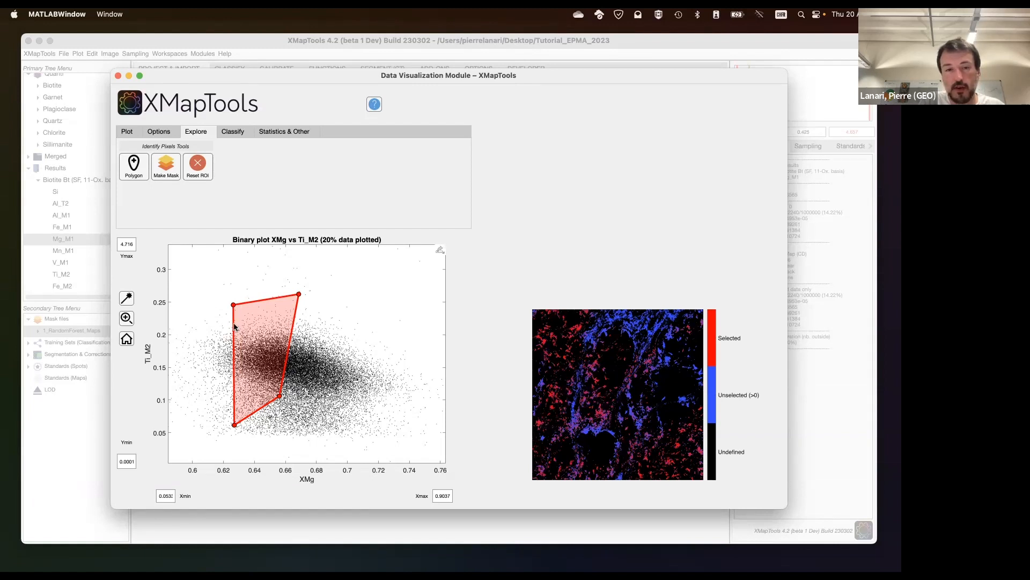
pyautogui.moveTo(311, 361); pyautogui.dragTo(315, 350)
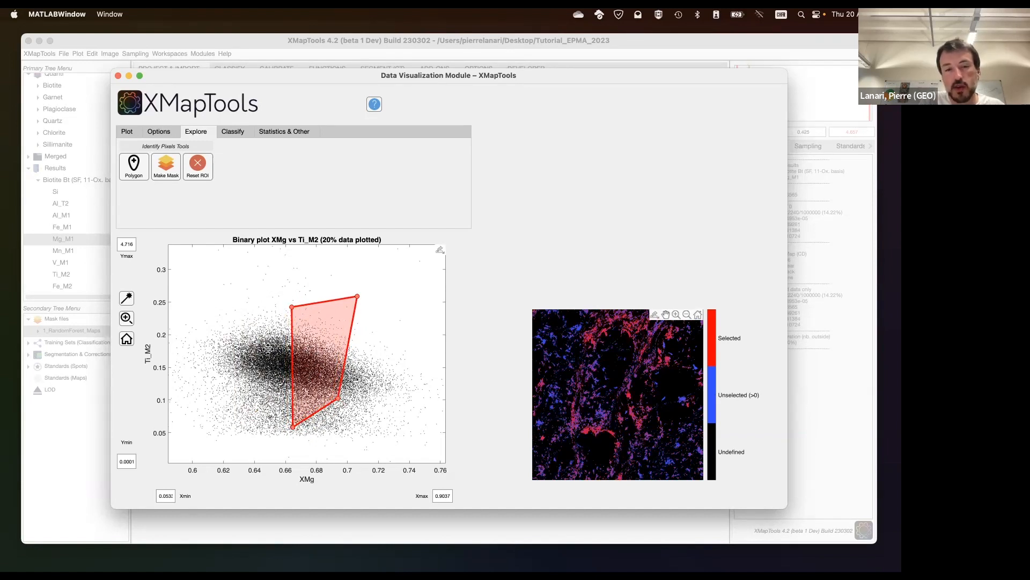
pyautogui.moveTo(291, 307); pyautogui.dragTo(296, 303)
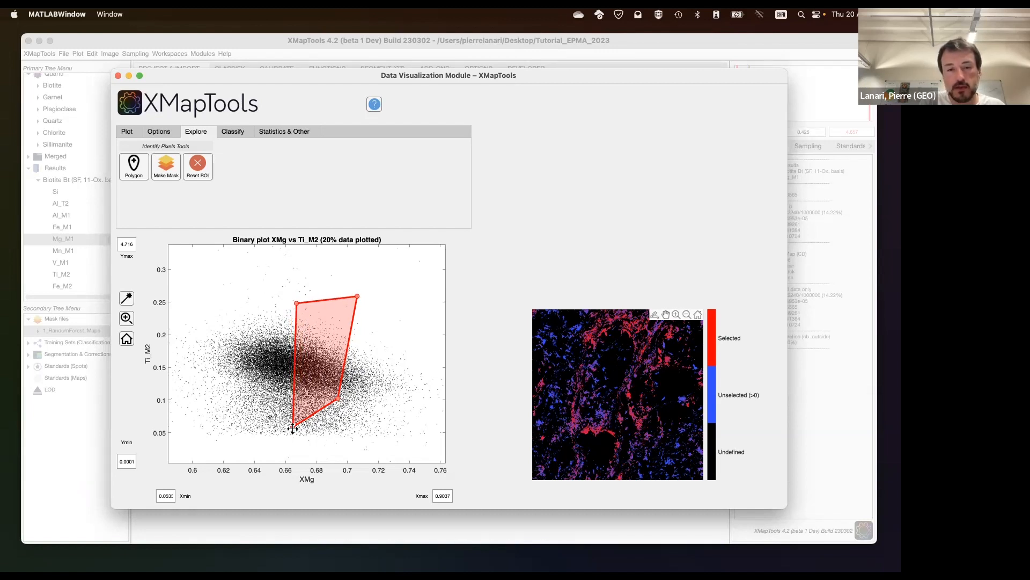
pyautogui.moveTo(292, 427); pyautogui.dragTo(285, 406)
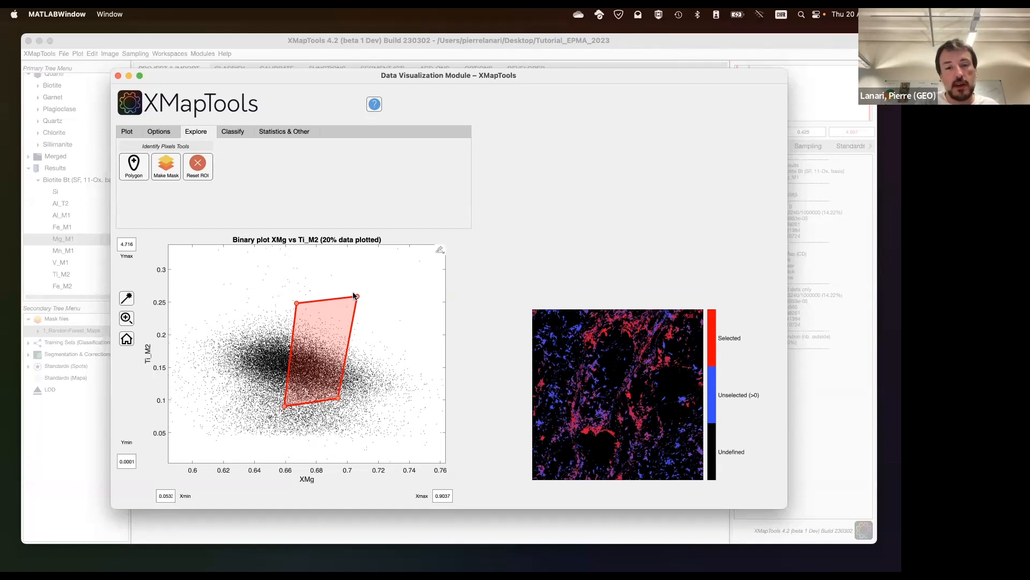
pyautogui.moveTo(359, 295); pyautogui.dragTo(355, 308)
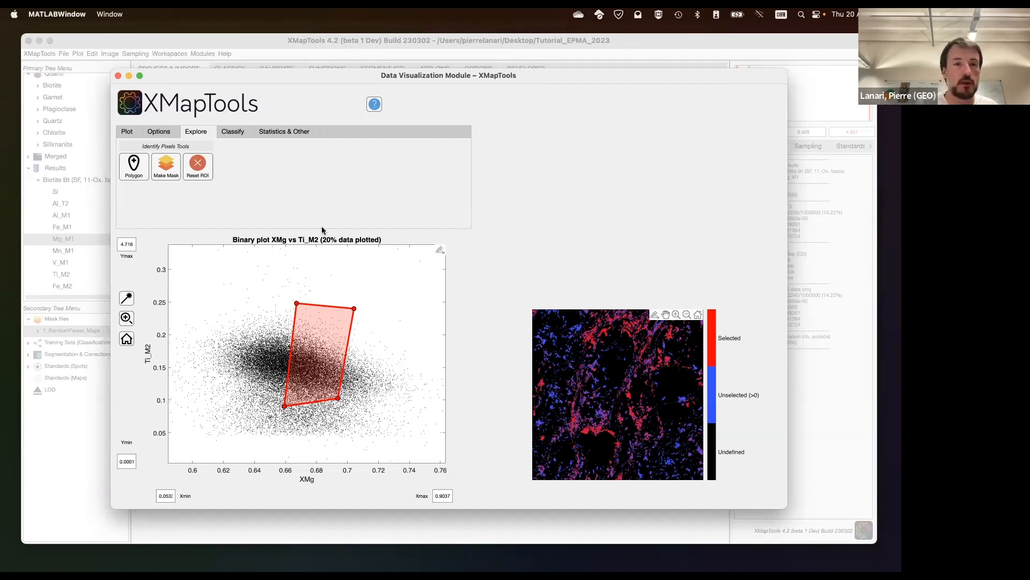
# Reset the region of interest and display the biotite data as an XMg–Ti_M2–V_M1 ternary plot
pyautogui.click(130, 134)
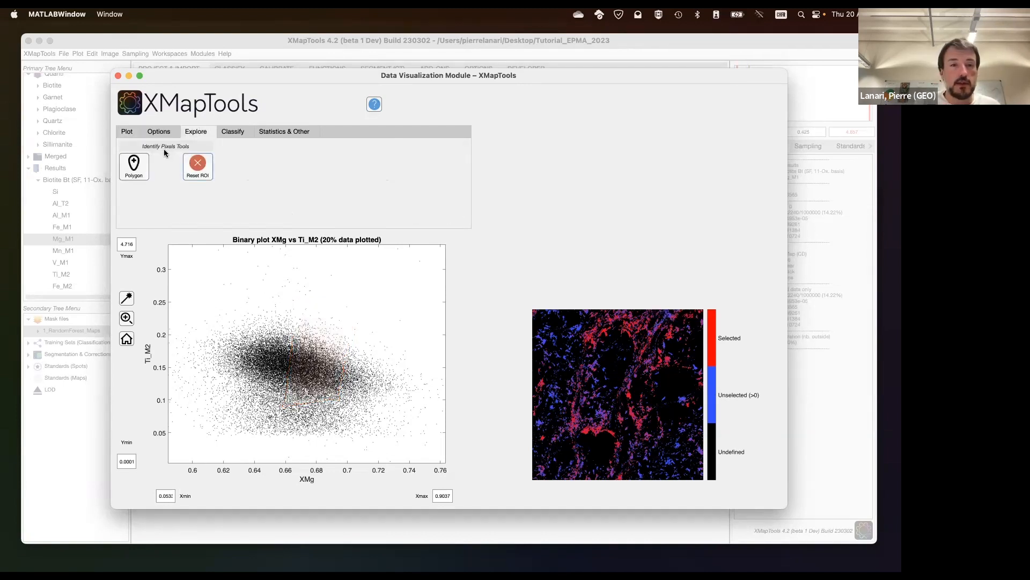
pyautogui.click(132, 134)
pyautogui.click(449, 202)
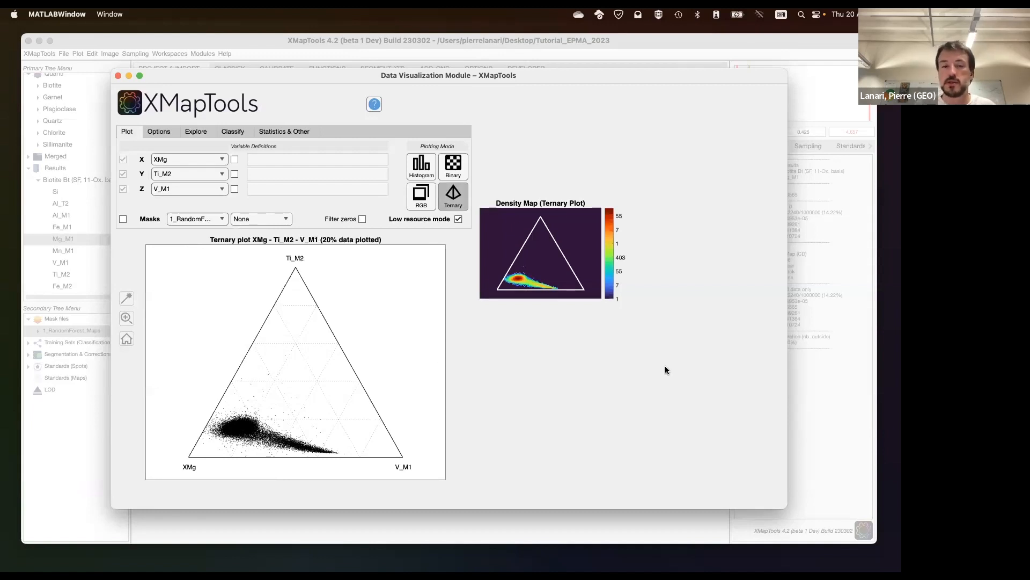
# Close the Data Visualization module, collapse the results, and display the K intensity map
pyautogui.click(118, 76)
pyautogui.click(38, 180)
pyautogui.click(28, 169)
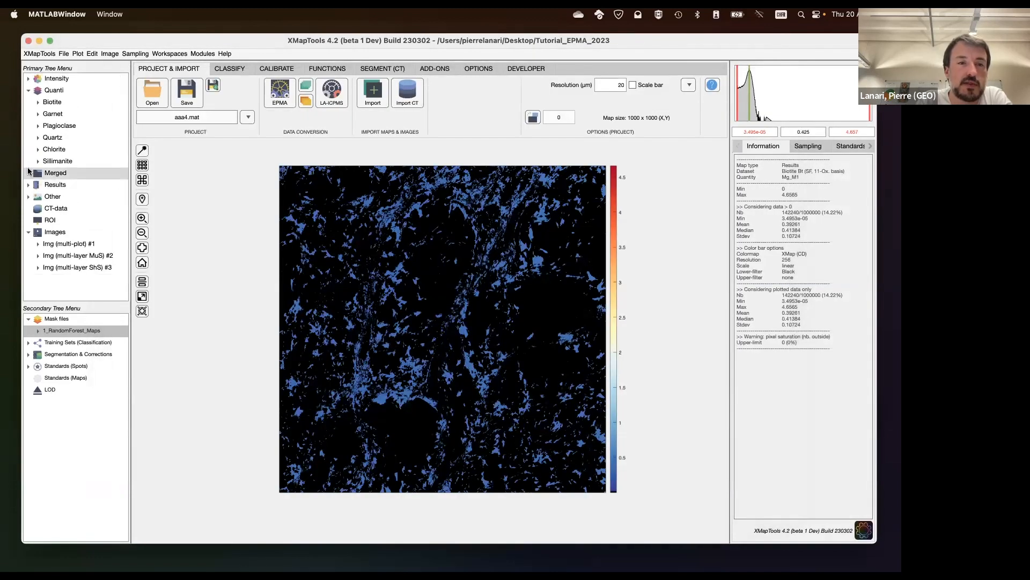
pyautogui.click(29, 90)
pyautogui.click(28, 79)
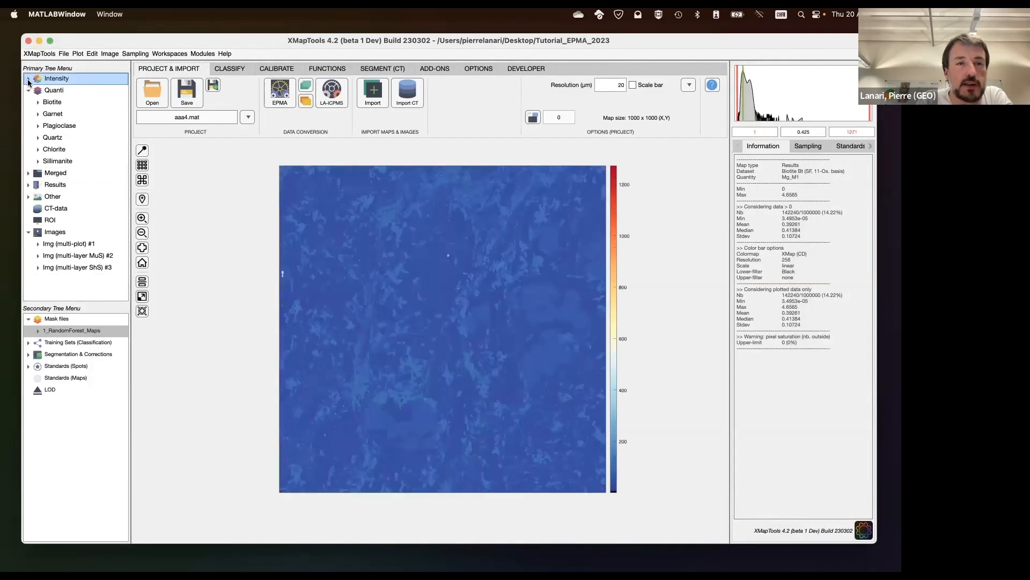
pyautogui.click(29, 79)
pyautogui.click(45, 149)
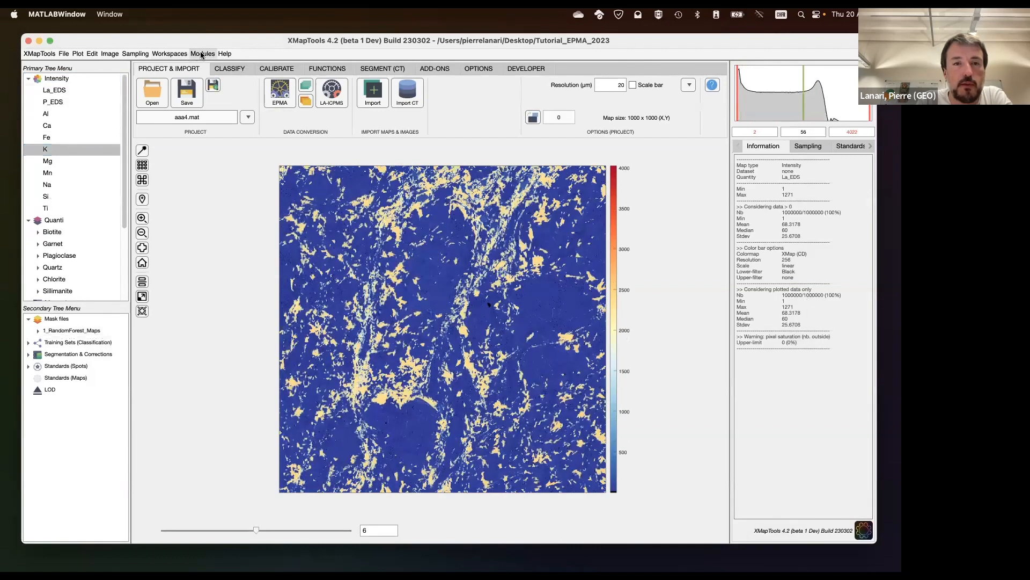
# Open the intensity data in the Data Visualization module and plot Al on X against Mg on Y
pyautogui.click(202, 54)
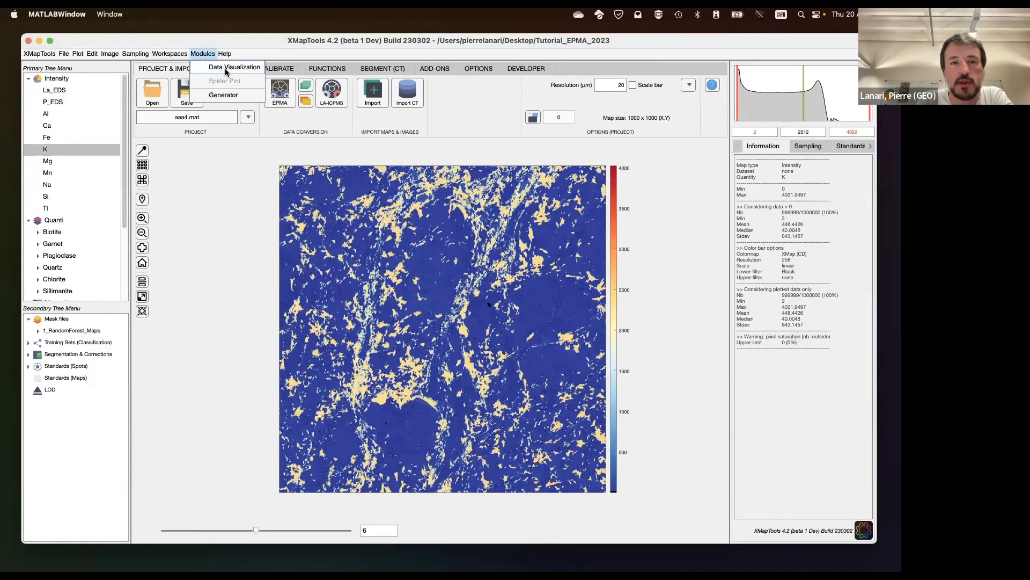
pyautogui.click(228, 68)
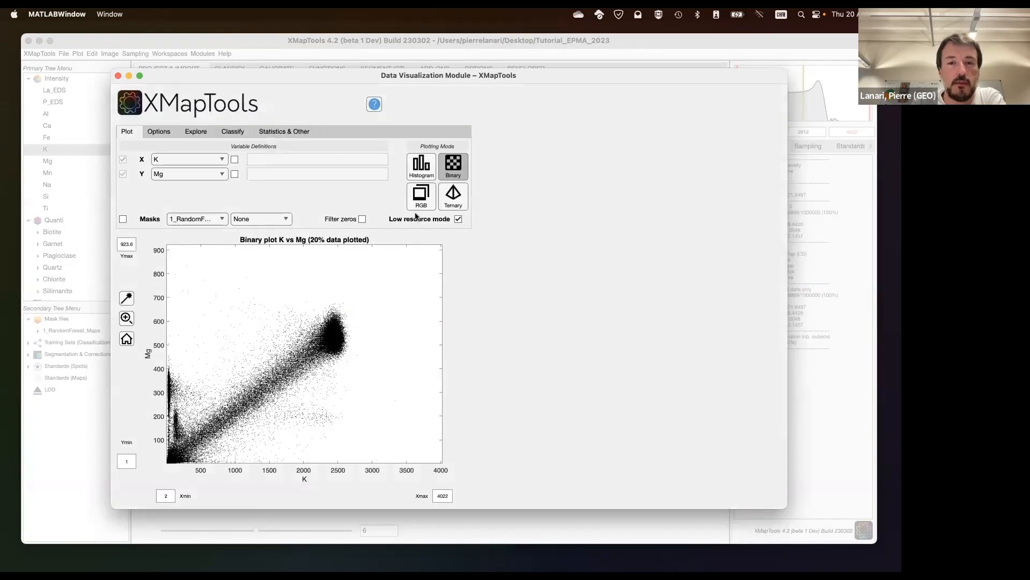
pyautogui.click(189, 158)
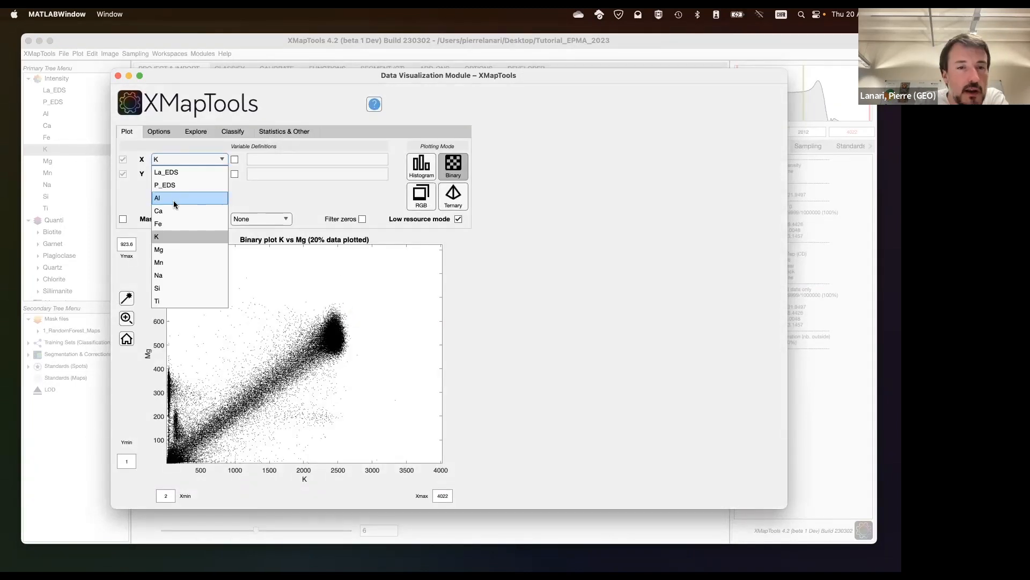
pyautogui.click(173, 200)
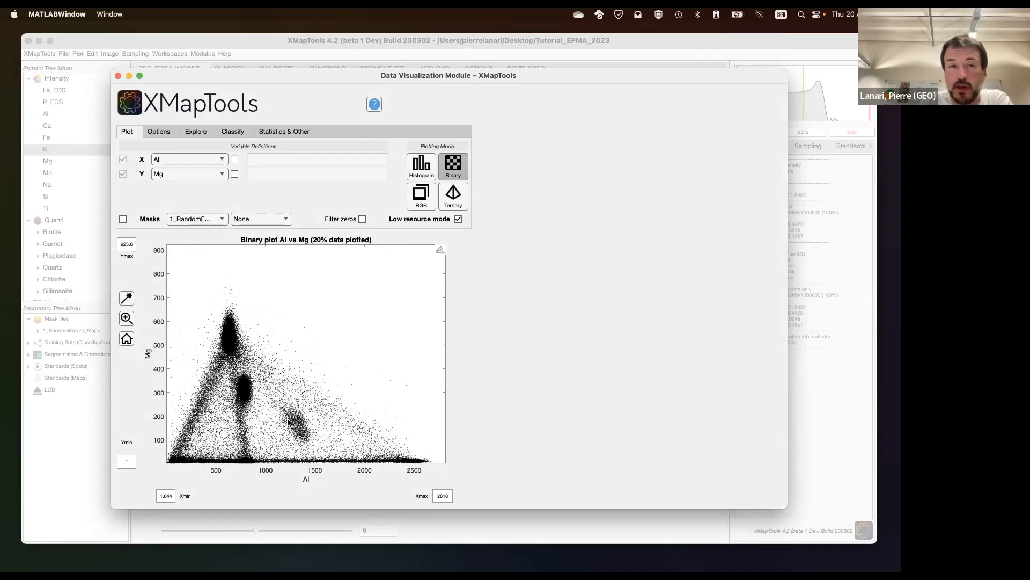
# Draw a four-point polygon around the isolated cluster at about 1300 Al and 180 Mg to locate its pixels on the map
pyautogui.click(196, 131)
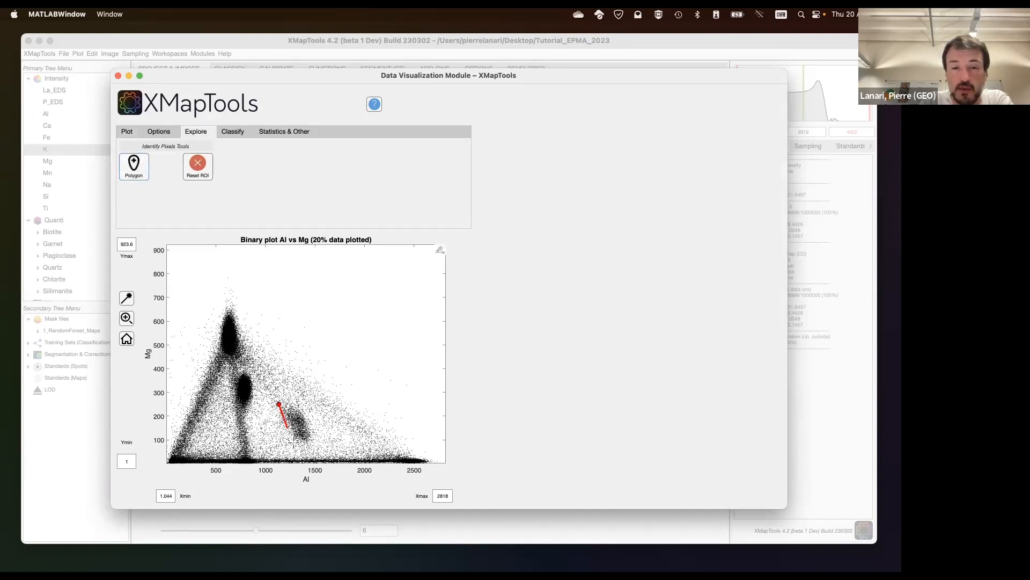
pyautogui.click(294, 443)
pyautogui.click(314, 441)
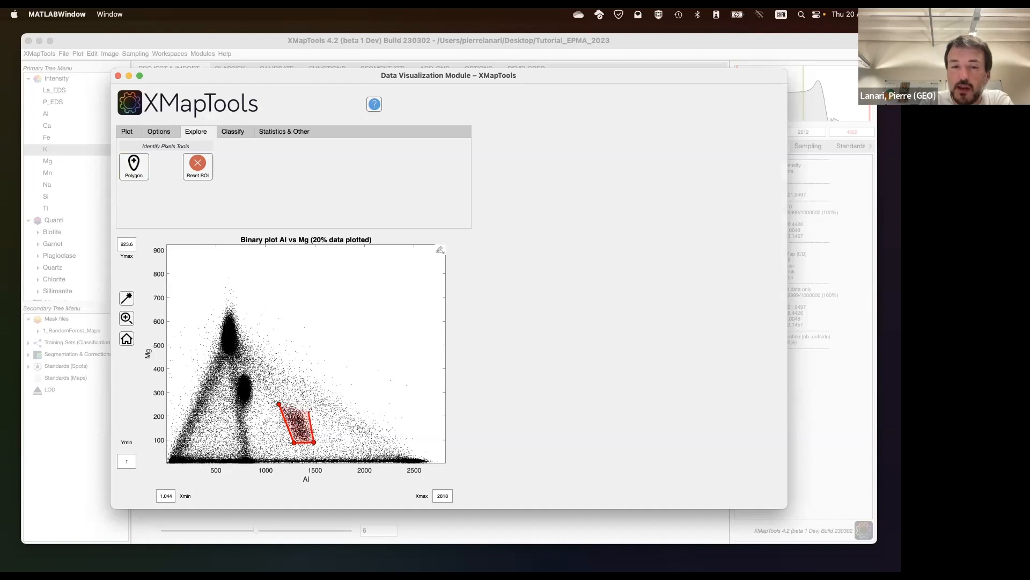
pyautogui.click(297, 400)
pyautogui.click(278, 404)
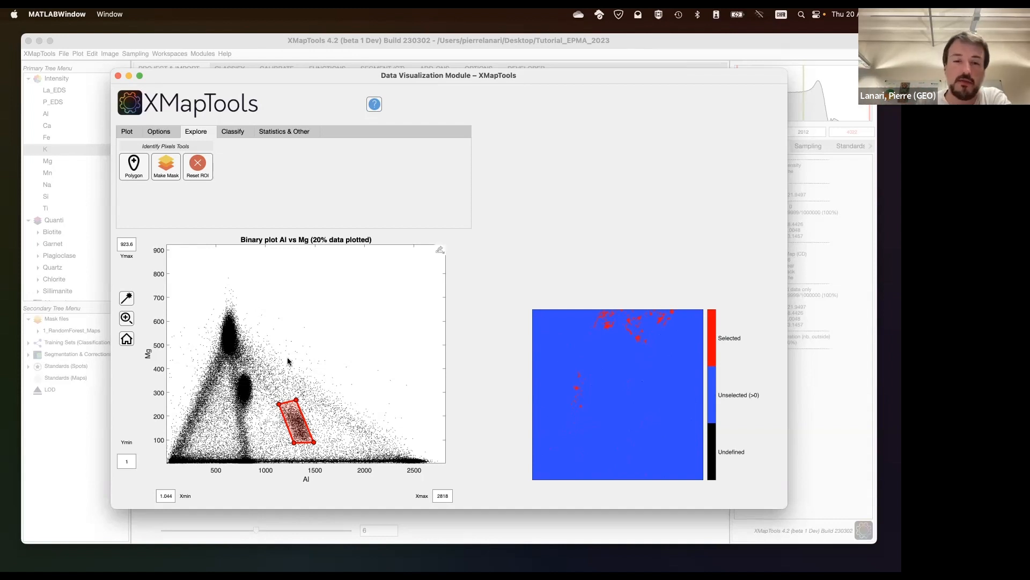
# Reset the region of interest and outline the diagonal mixing band between the origin and the high-Mg cluster with a four-point polygon
pyautogui.click(196, 172)
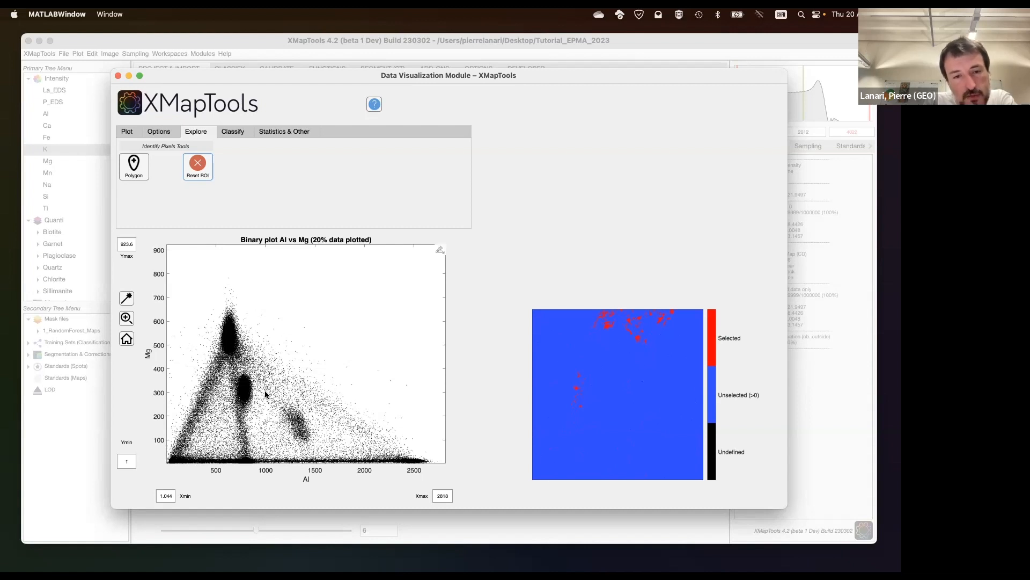
pyautogui.click(141, 167)
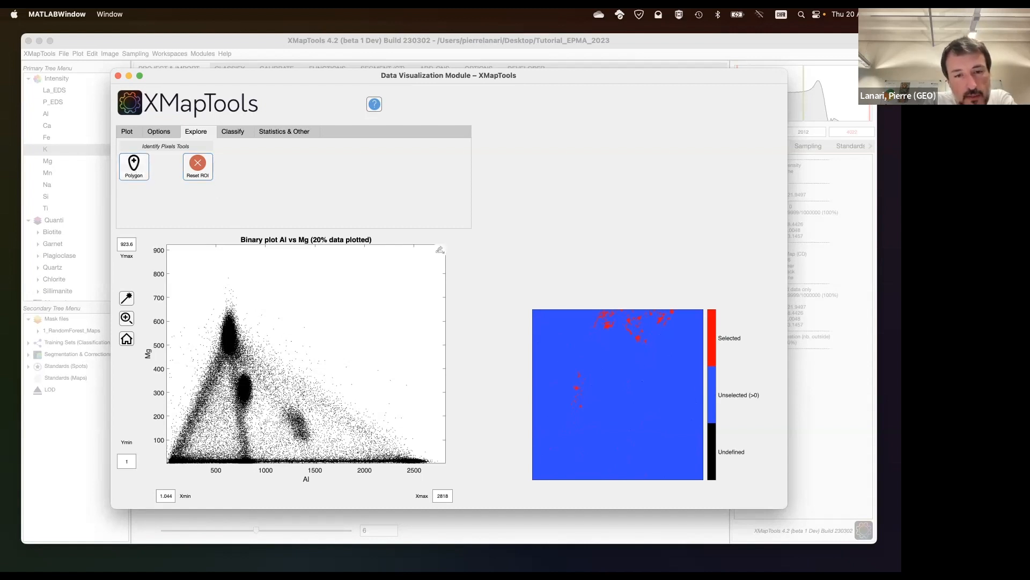
pyautogui.click(209, 355)
pyautogui.click(172, 441)
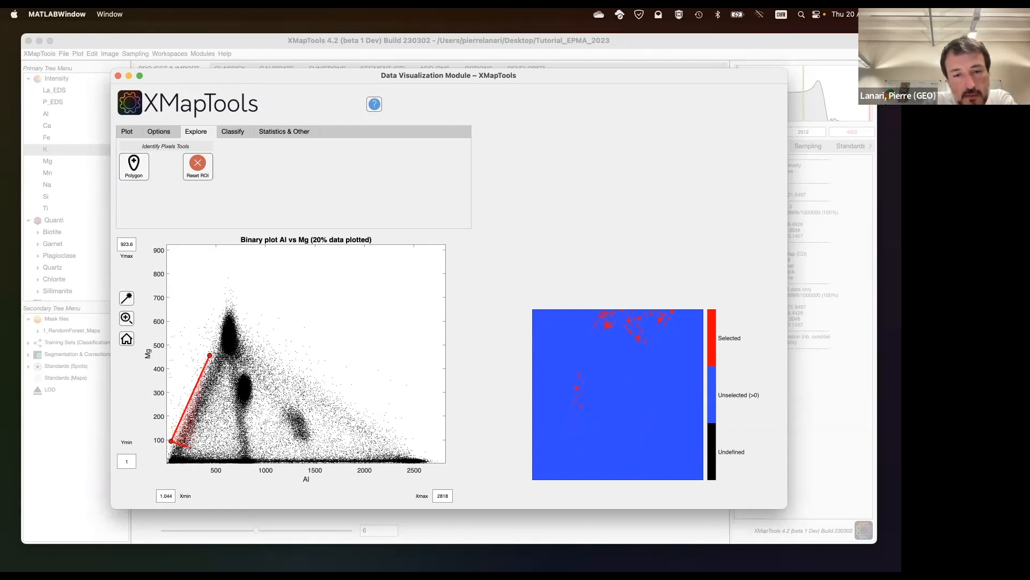
pyautogui.click(227, 367)
pyautogui.click(210, 353)
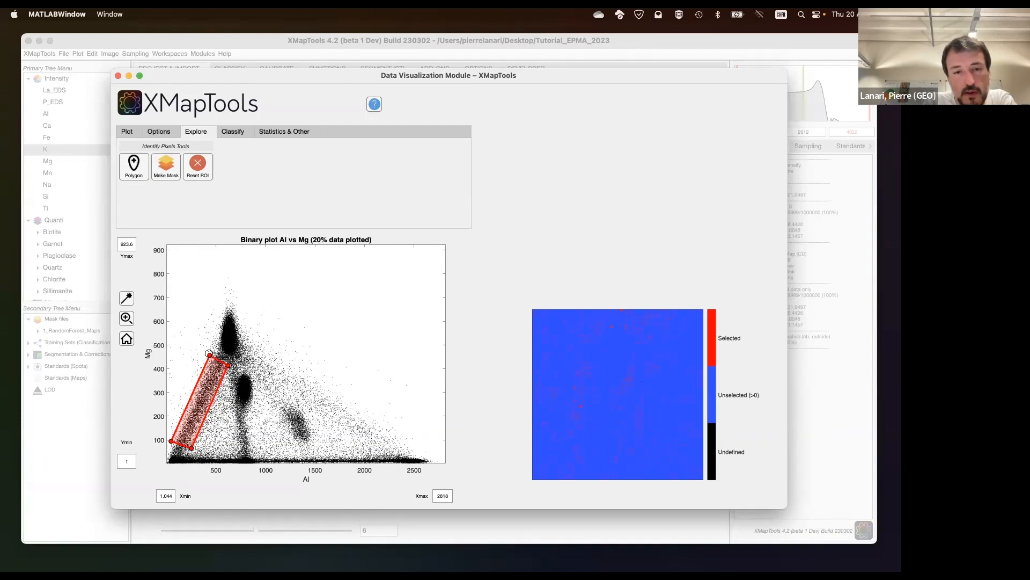